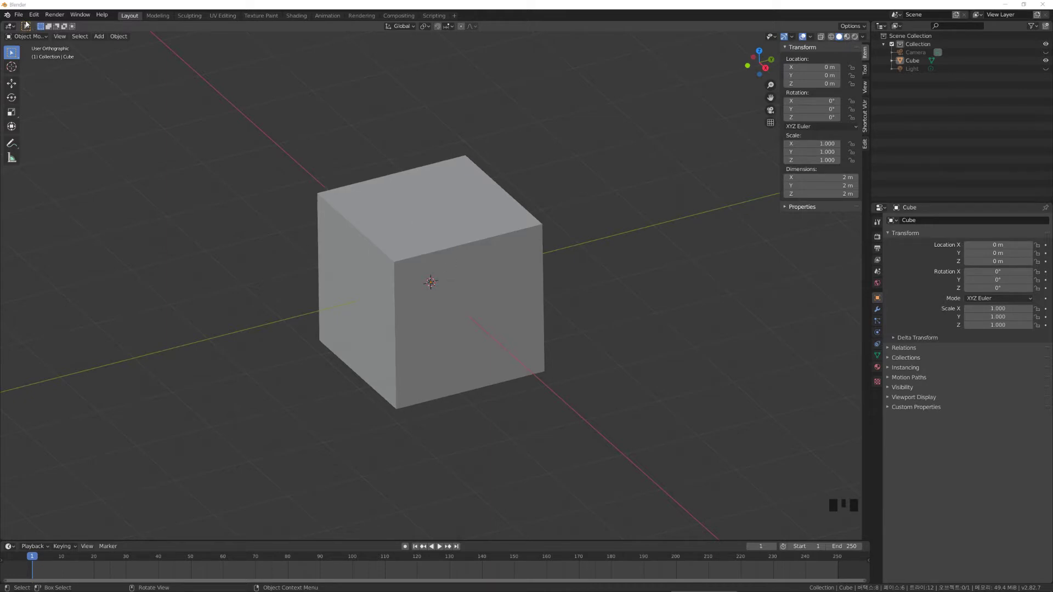
Open the ZIBA.blend file, discarding the changes in the untitled scene.
{"action": "left_click", "coordinate": [22, 17]}
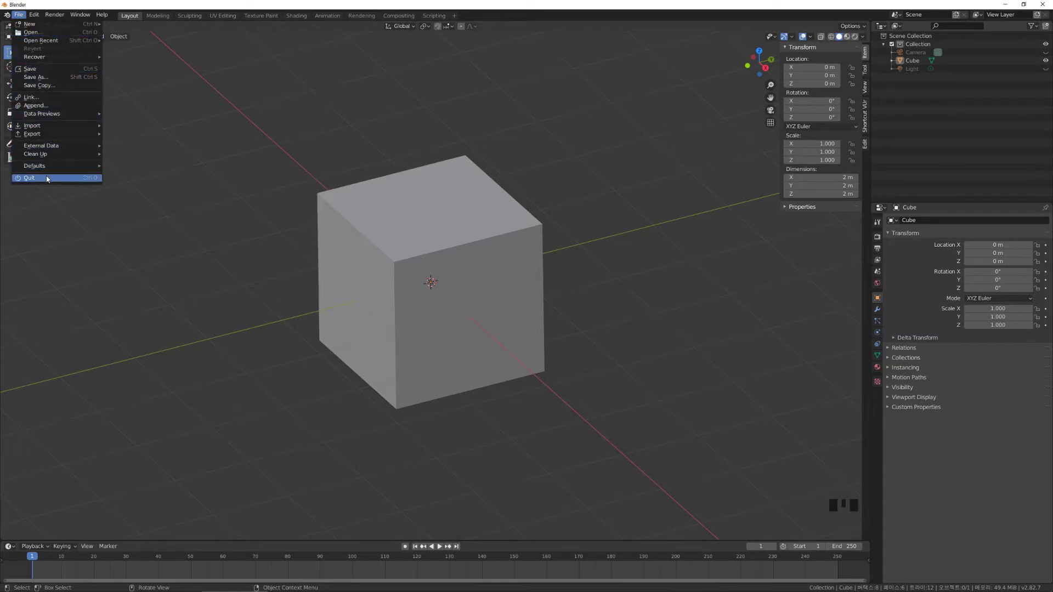
{"action": "left_click", "coordinate": [19, 15]}
{"action": "left_click", "coordinate": [20, 15]}
{"action": "left_click", "coordinate": [32, 32]}
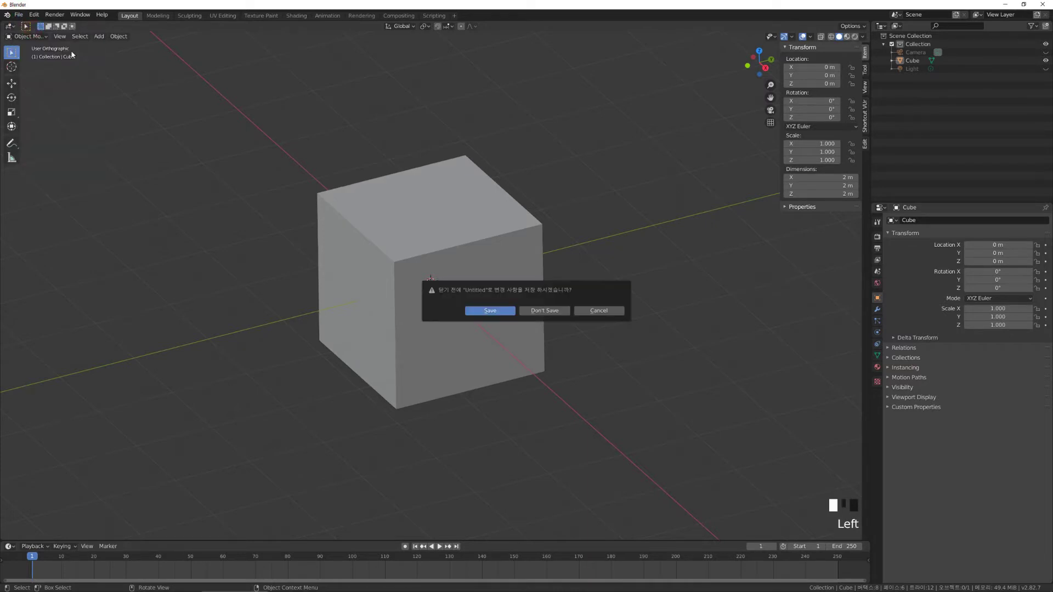
{"action": "left_click", "coordinate": [543, 310]}
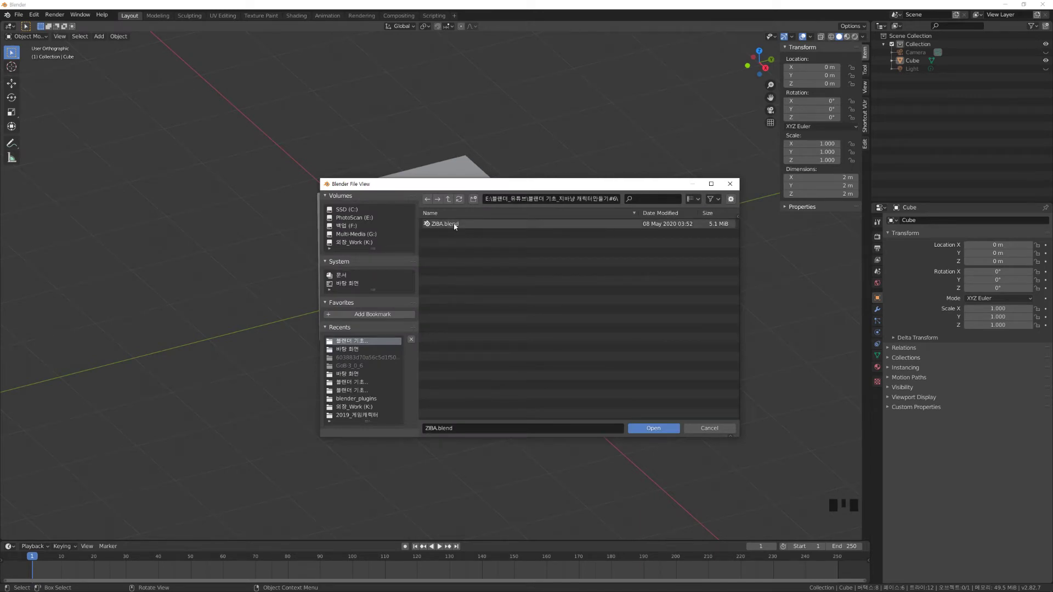
{"action": "double_click", "coordinate": [444, 224]}
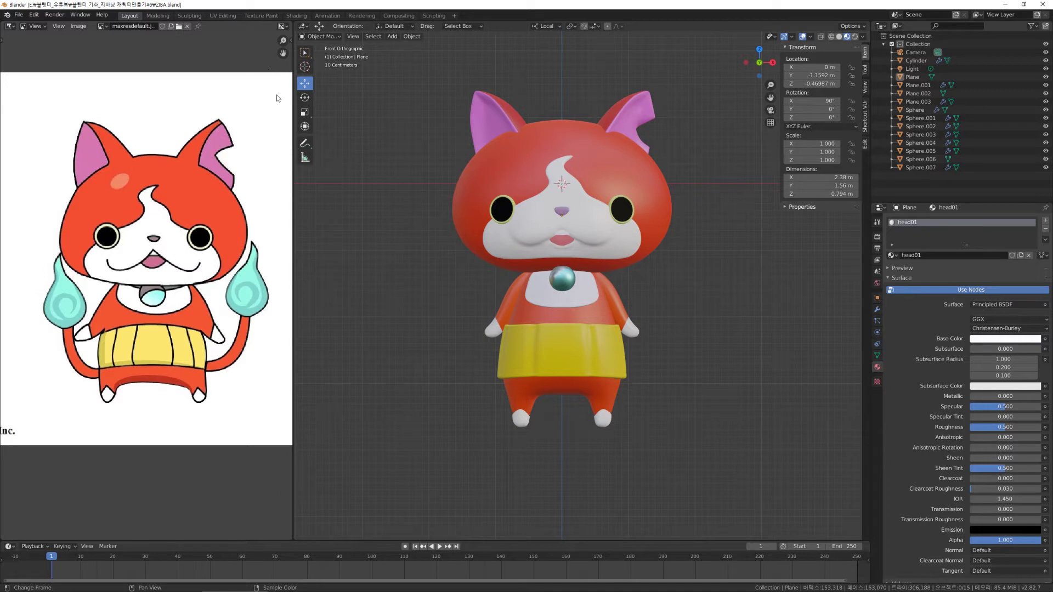
Join the reference image area with the 3D viewport so the viewport takes over its space.
{"action": "right_click", "coordinate": [292, 22]}
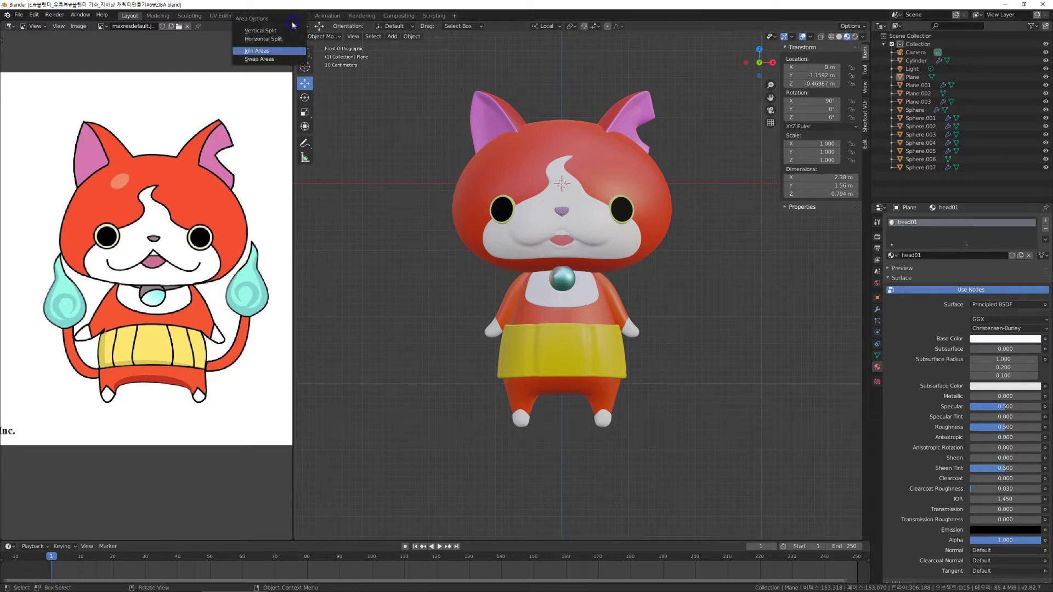
{"action": "left_click", "coordinate": [279, 53]}
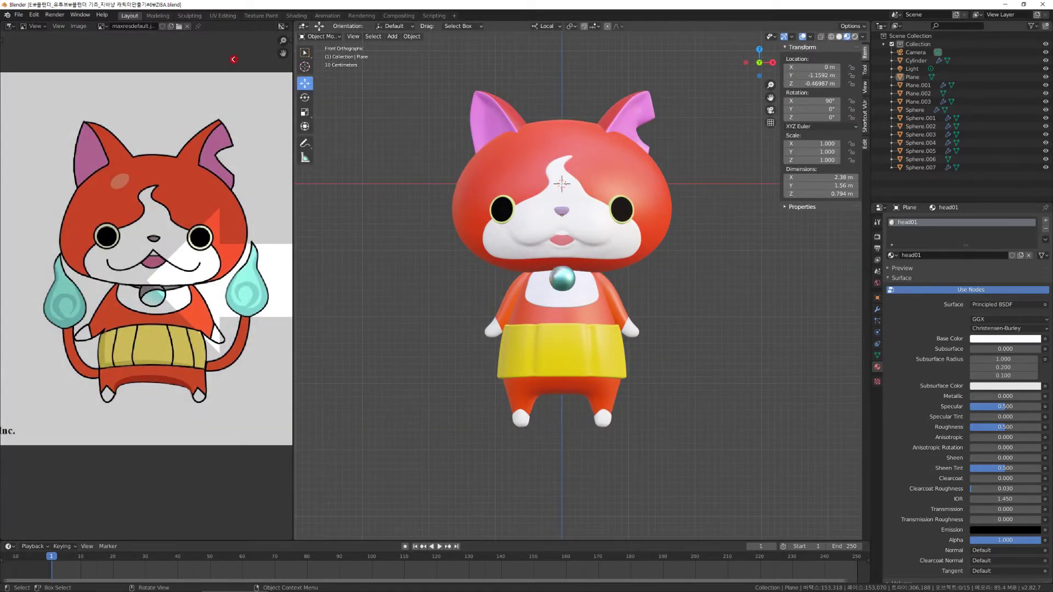
{"action": "left_click", "coordinate": [233, 59]}
Compare the cat character in Solid and Material Preview shading, leaving the viewport in Solid.
{"action": "scroll", "coordinate": [597, 296], "scroll_direction": "down", "scroll_amount": 2}
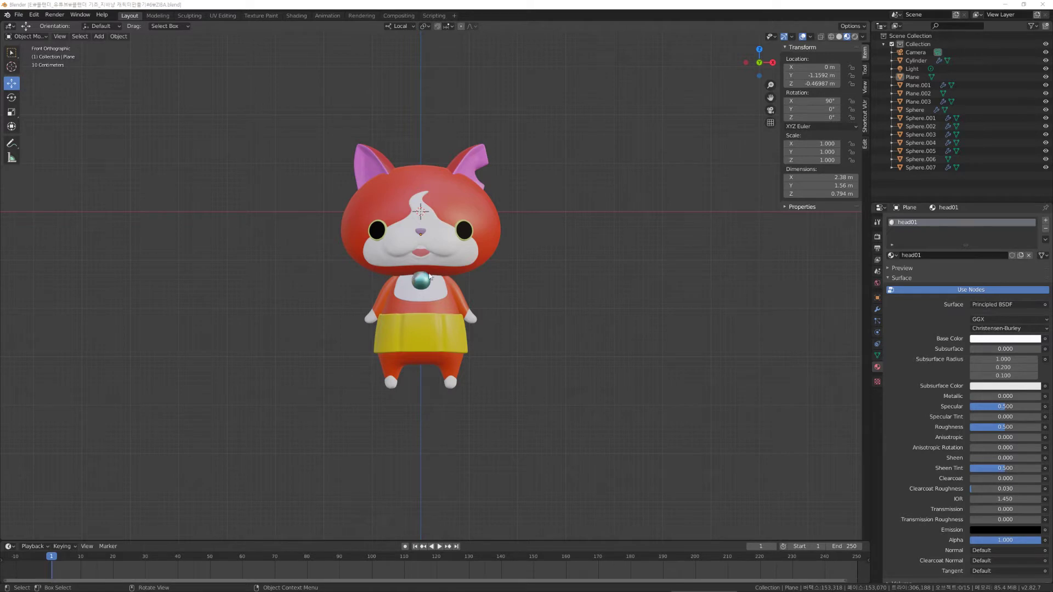
{"action": "scroll", "coordinate": [485, 284], "scroll_direction": "up", "scroll_amount": 3}
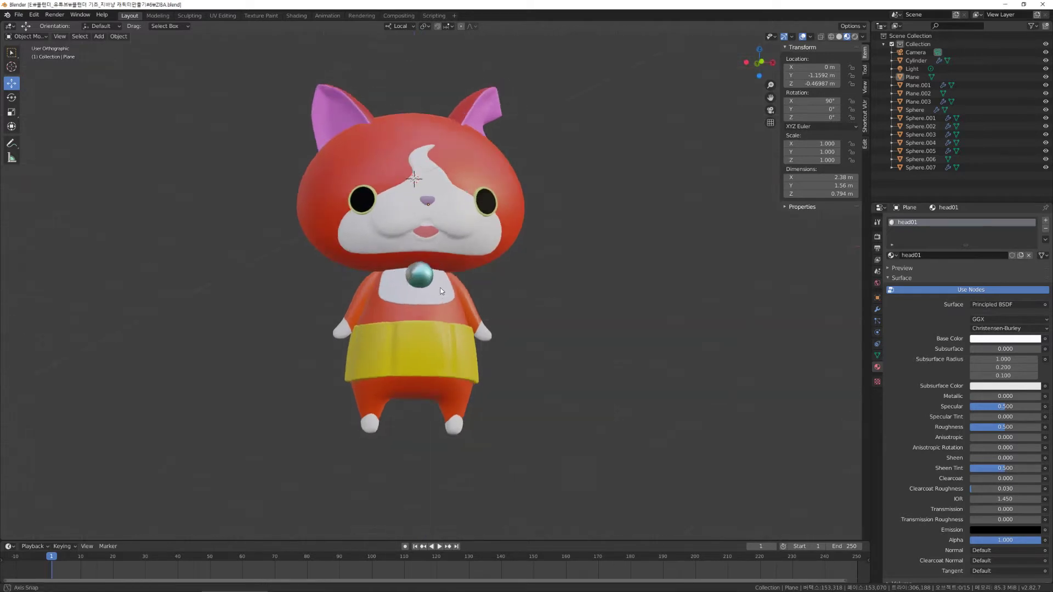
{"action": "middle_click_drag", "start_coordinate": [484, 284], "coordinate": [484, 328]}
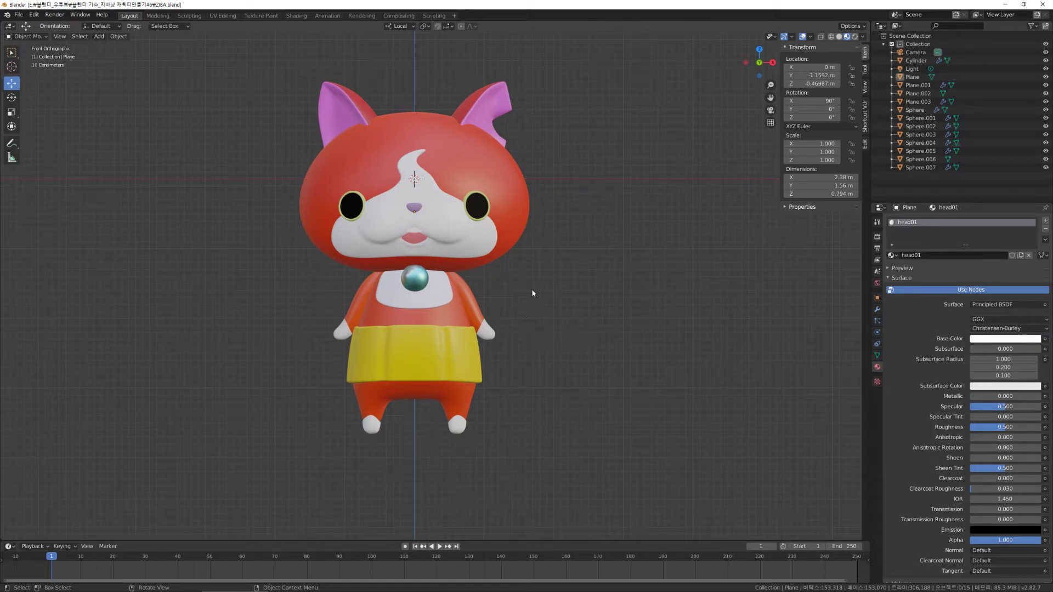
{"action": "left_click", "coordinate": [840, 36]}
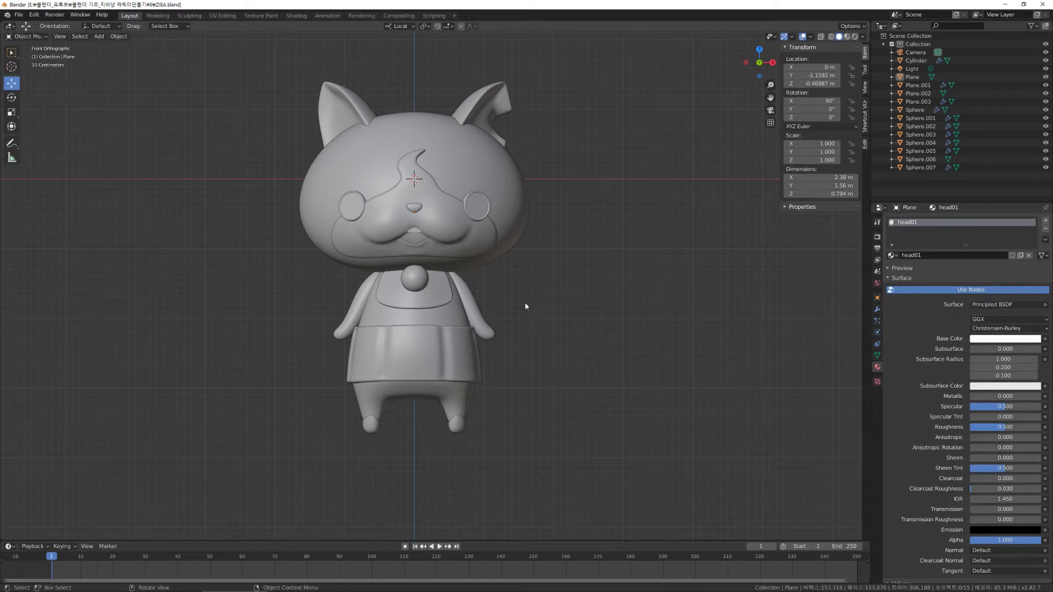
{"action": "left_click", "coordinate": [847, 37]}
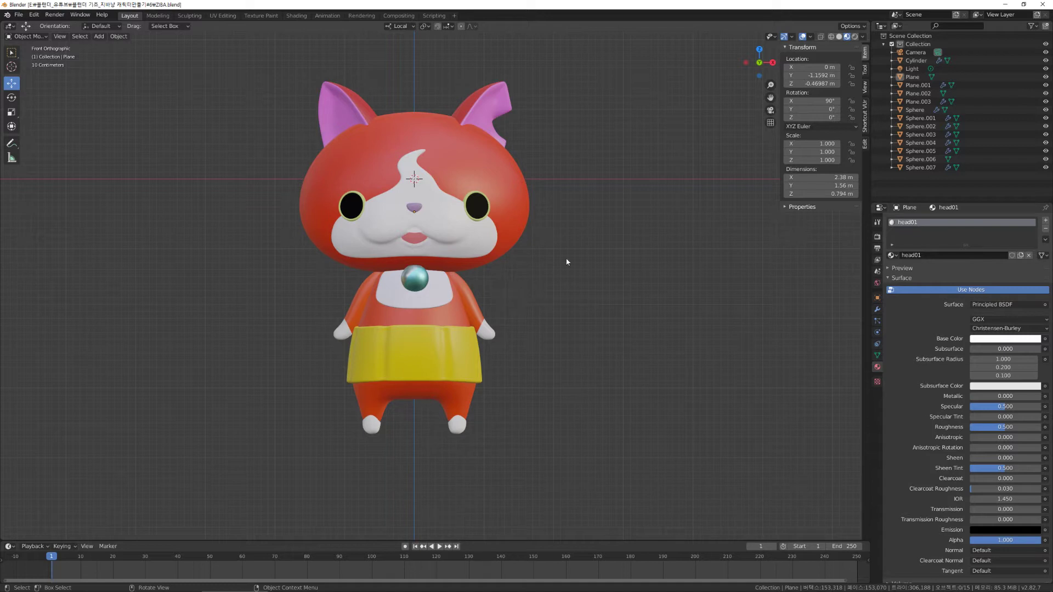
{"action": "left_click", "coordinate": [839, 37]}
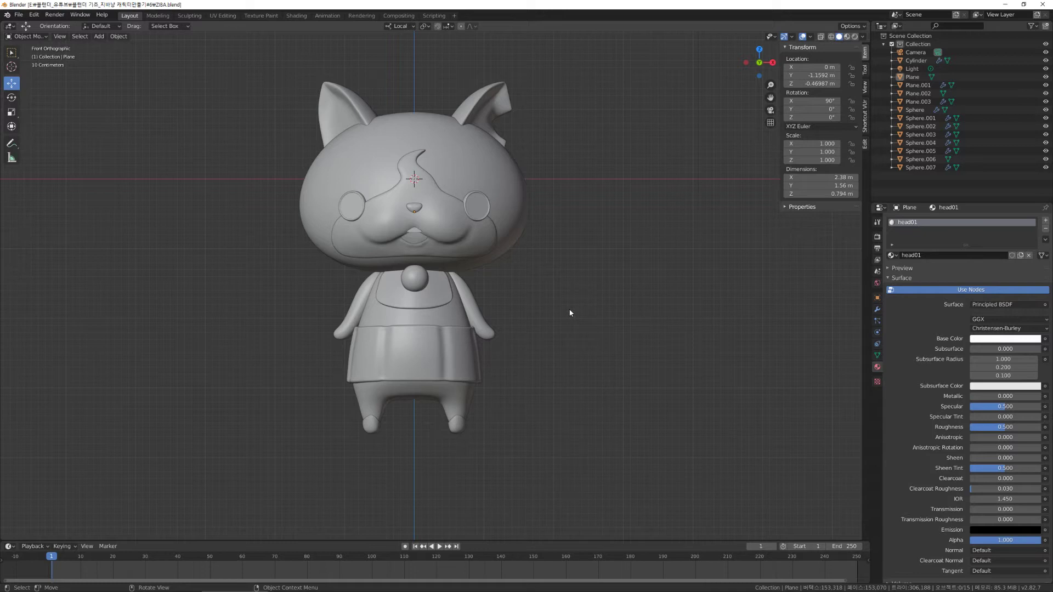
{"action": "scroll", "coordinate": [434, 261], "scroll_direction": "down", "scroll_amount": 4}
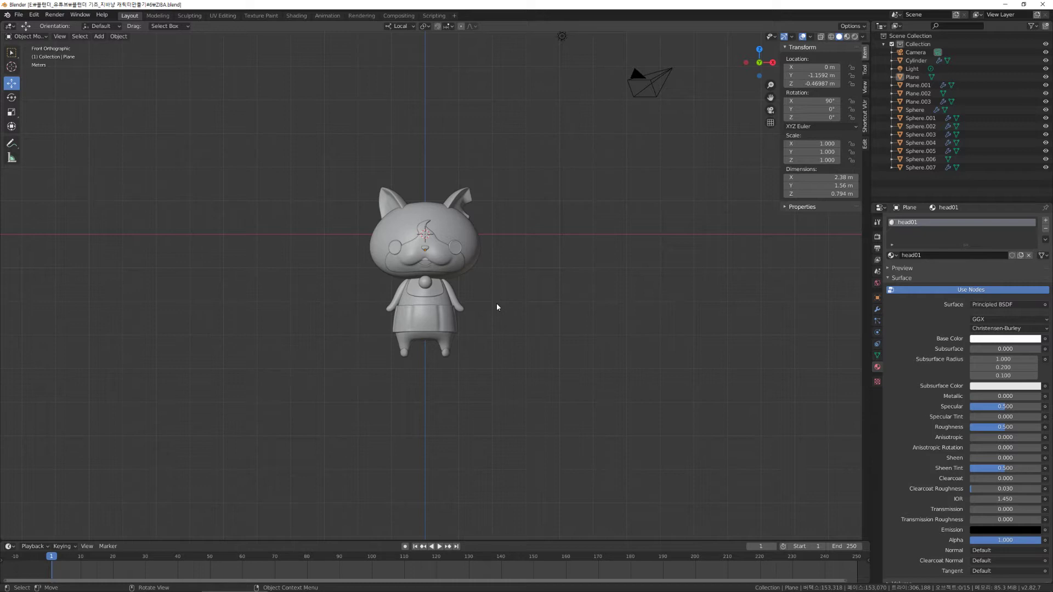
{"action": "scroll", "coordinate": [432, 283], "scroll_direction": "up", "scroll_amount": 3}
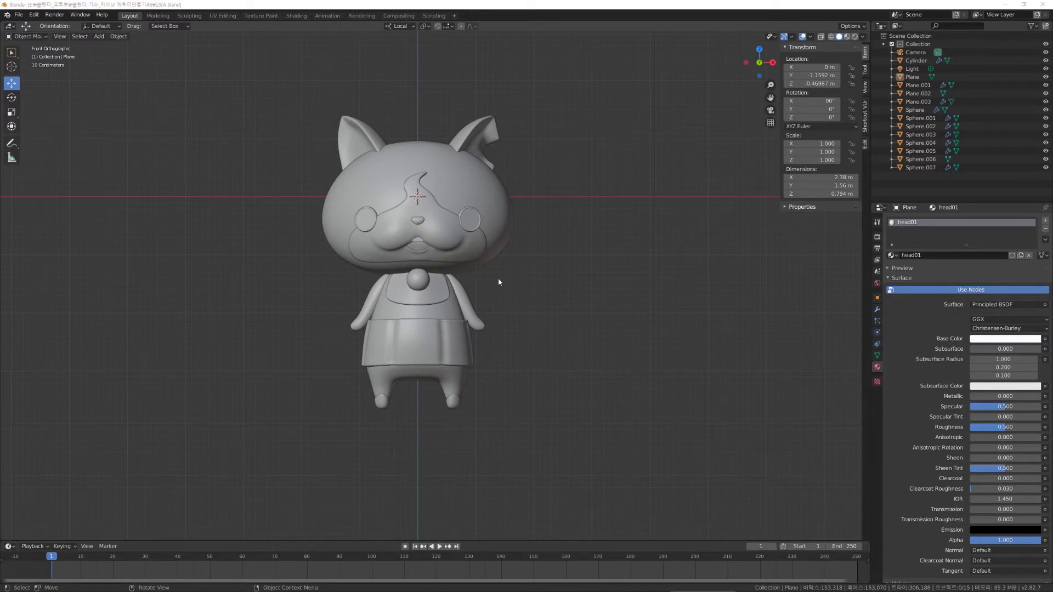
Select the ears, head, face patch, eyes, chest bead, body, arms and skirt one by one to examine how the character is divided into objects.
{"action": "left_click", "coordinate": [597, 296]}
{"action": "left_click", "coordinate": [426, 212]}
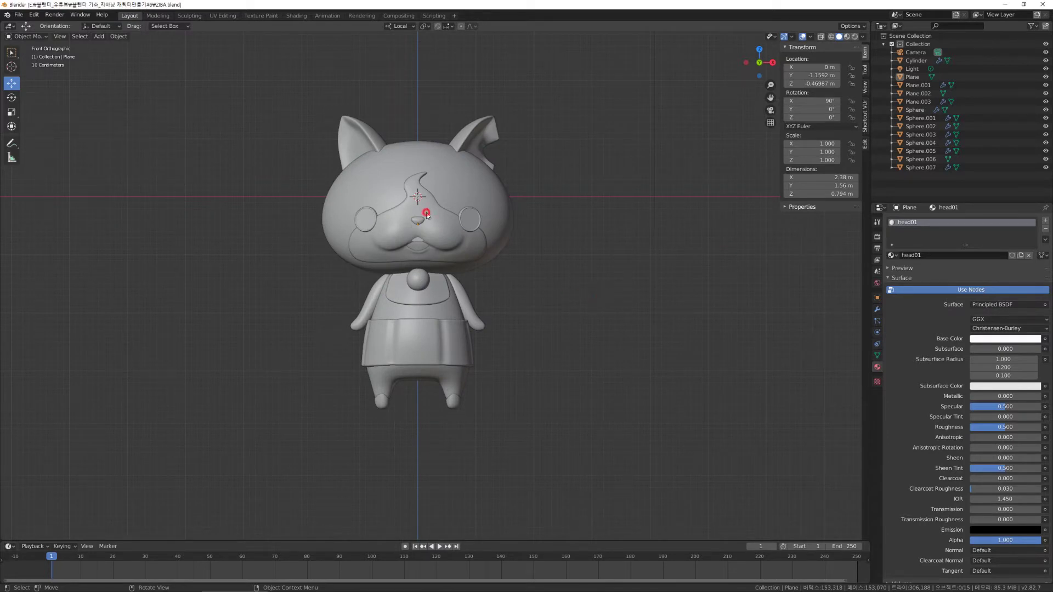
{"action": "left_click", "coordinate": [604, 273]}
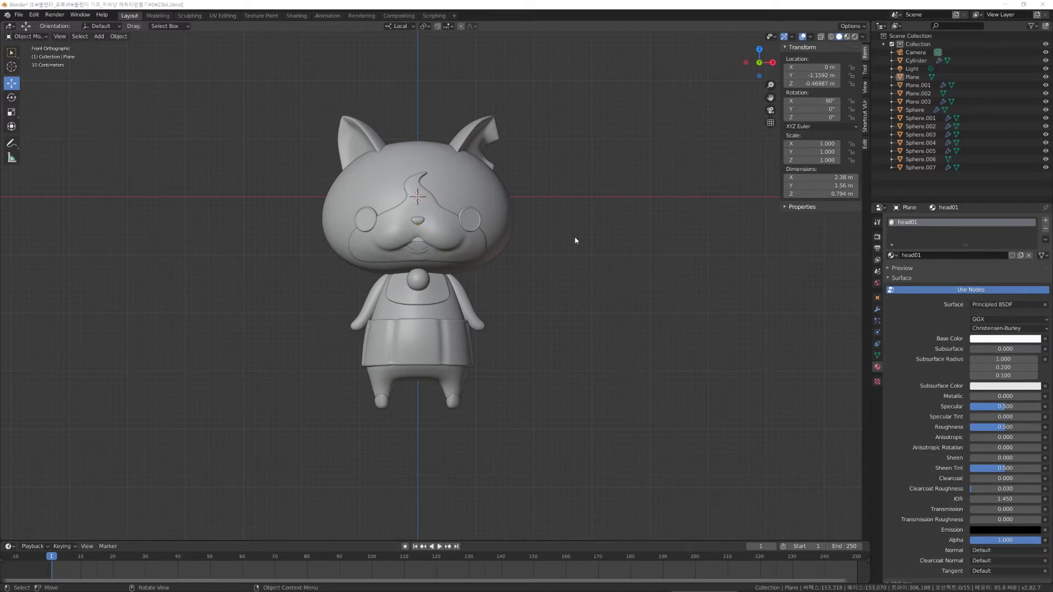
{"action": "left_click", "coordinate": [479, 133]}
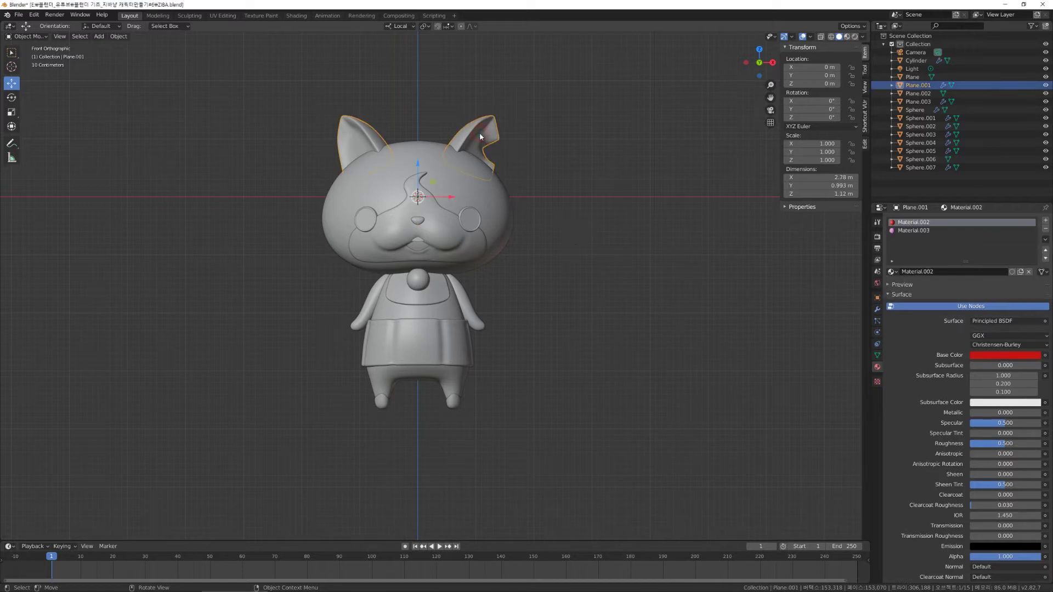
{"action": "left_click", "coordinate": [400, 166]}
{"action": "left_click", "coordinate": [358, 137]}
{"action": "left_click", "coordinate": [471, 171]}
{"action": "left_click", "coordinate": [473, 141]}
{"action": "left_click", "coordinate": [419, 209]}
{"action": "left_click", "coordinate": [419, 212]}
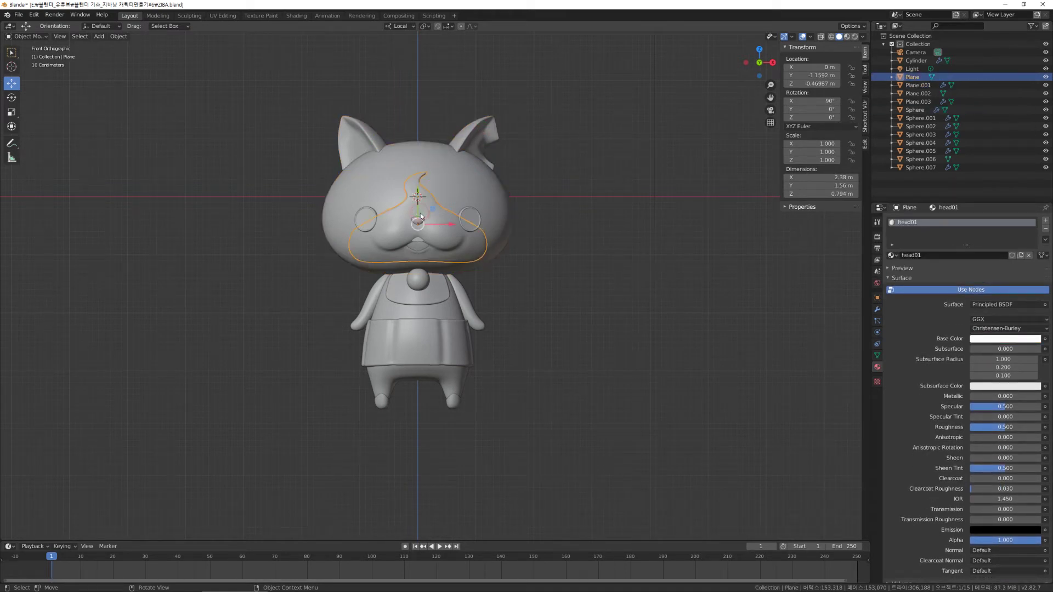
{"action": "left_click", "coordinate": [415, 223]}
{"action": "left_click", "coordinate": [458, 222]}
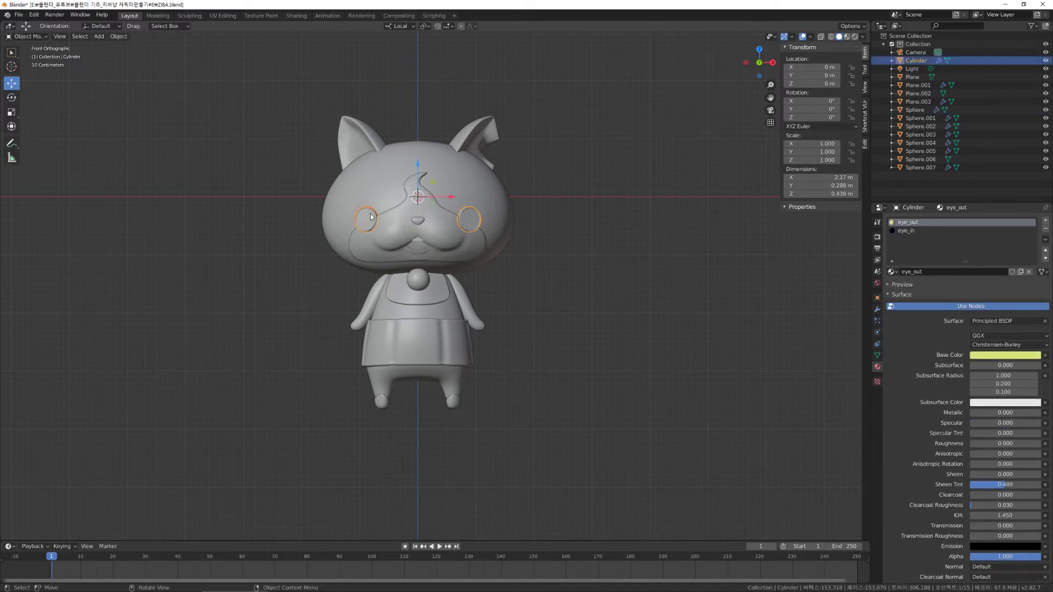
{"action": "left_click", "coordinate": [439, 231]}
{"action": "left_click", "coordinate": [414, 284]}
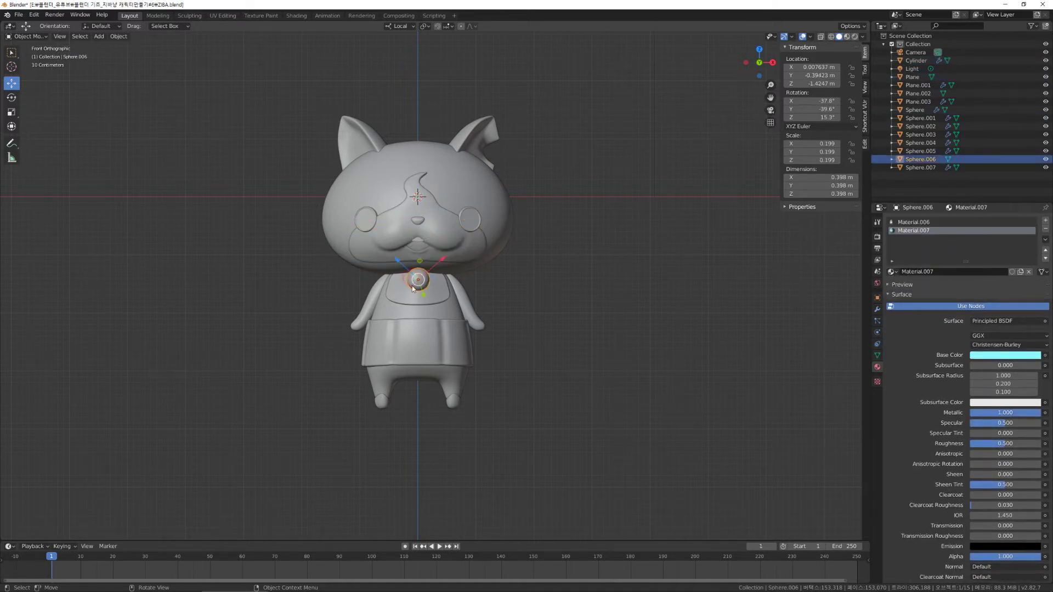
{"action": "left_click", "coordinate": [396, 296]}
{"action": "left_click", "coordinate": [371, 298]}
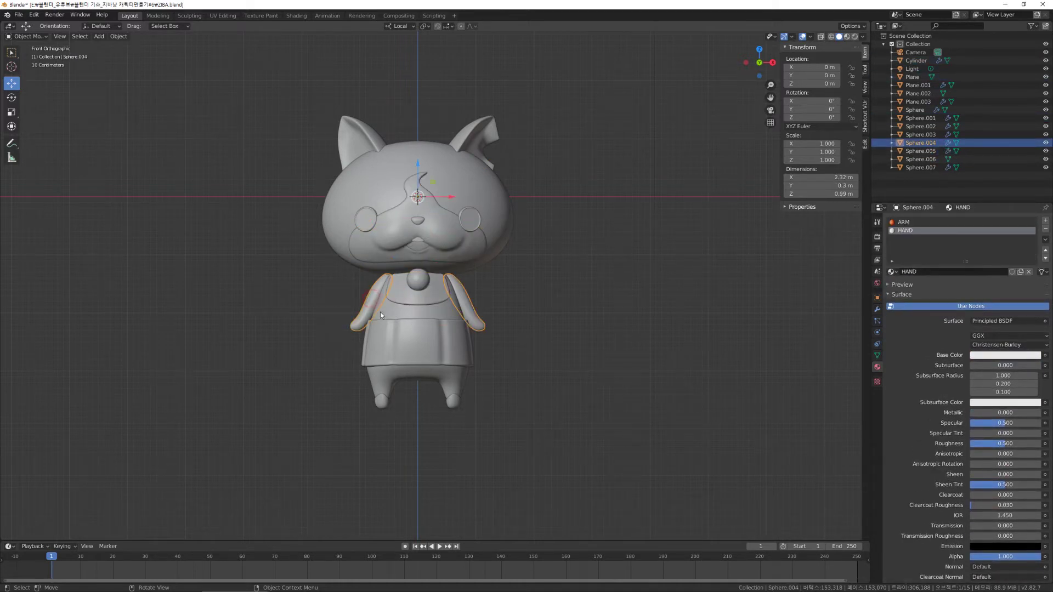
{"action": "left_click", "coordinate": [398, 343]}
{"action": "left_click", "coordinate": [536, 332]}
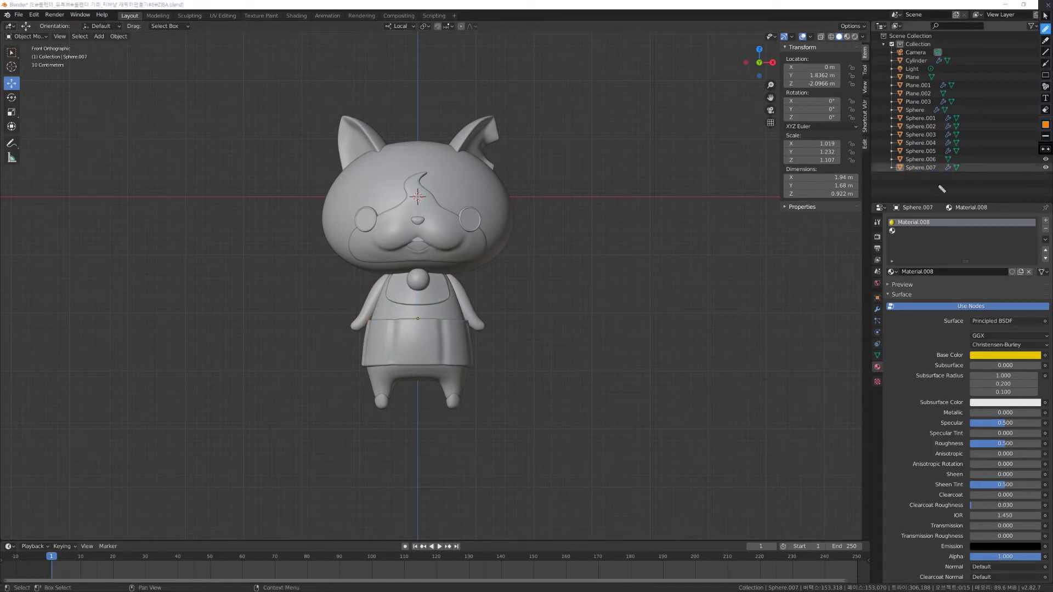
{"action": "mouse_move", "coordinate": [936, 188]}
{"action": "left_mouse_down"}
{"action": "mouse_move", "coordinate": [907, 186]}
{"action": "mouse_move", "coordinate": [876, 103]}
{"action": "mouse_move", "coordinate": [887, 83]}
{"action": "mouse_move", "coordinate": [973, 107]}
{"action": "mouse_move", "coordinate": [932, 185]}
{"action": "left_mouse_up"}
{"action": "mouse_move", "coordinate": [918, 65]}
{"action": "left_mouse_down"}
{"action": "mouse_move", "coordinate": [908, 74]}
{"action": "mouse_move", "coordinate": [918, 74]}
{"action": "left_mouse_up"}
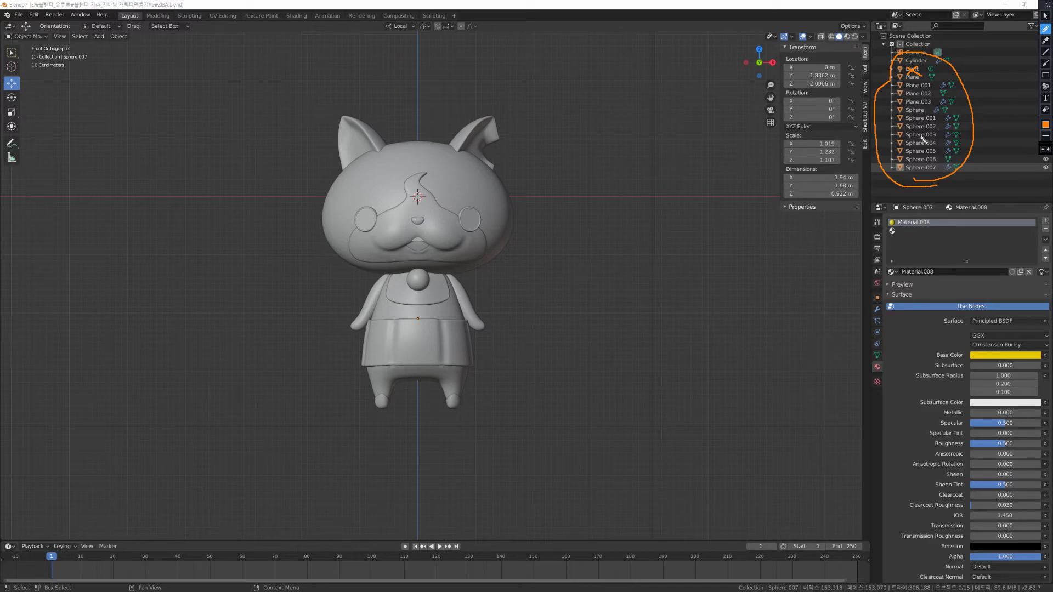
{"action": "mouse_move", "coordinate": [916, 48]}
{"action": "left_mouse_down"}
{"action": "mouse_move", "coordinate": [905, 58]}
{"action": "mouse_move", "coordinate": [934, 61]}
{"action": "mouse_move", "coordinate": [930, 71]}
{"action": "left_mouse_up"}
{"action": "left_click", "coordinate": [937, 90]}
{"action": "left_click", "coordinate": [937, 94]}
{"action": "left_click", "coordinate": [939, 104]}
{"action": "left_click", "coordinate": [926, 109]}
{"action": "left_click", "coordinate": [937, 118]}
{"action": "left_click", "coordinate": [939, 130]}
{"action": "left_click", "coordinate": [939, 146]}
{"action": "left_click", "coordinate": [938, 151]}
{"action": "left_click", "coordinate": [938, 159]}
{"action": "left_click", "coordinate": [938, 167]}
Select the ears, head, eyes and white face patch in turn to examine which head parts are separate objects.
{"action": "left_click", "coordinate": [372, 133]}
{"action": "left_click", "coordinate": [417, 155]}
{"action": "left_click", "coordinate": [471, 135]}
{"action": "left_click", "coordinate": [473, 215]}
{"action": "left_click", "coordinate": [479, 221]}
{"action": "left_click", "coordinate": [474, 207]}
{"action": "left_click", "coordinate": [430, 193]}
{"action": "left_click", "coordinate": [370, 212]}
{"action": "left_click", "coordinate": [379, 242]}
{"action": "left_click", "coordinate": [483, 183]}
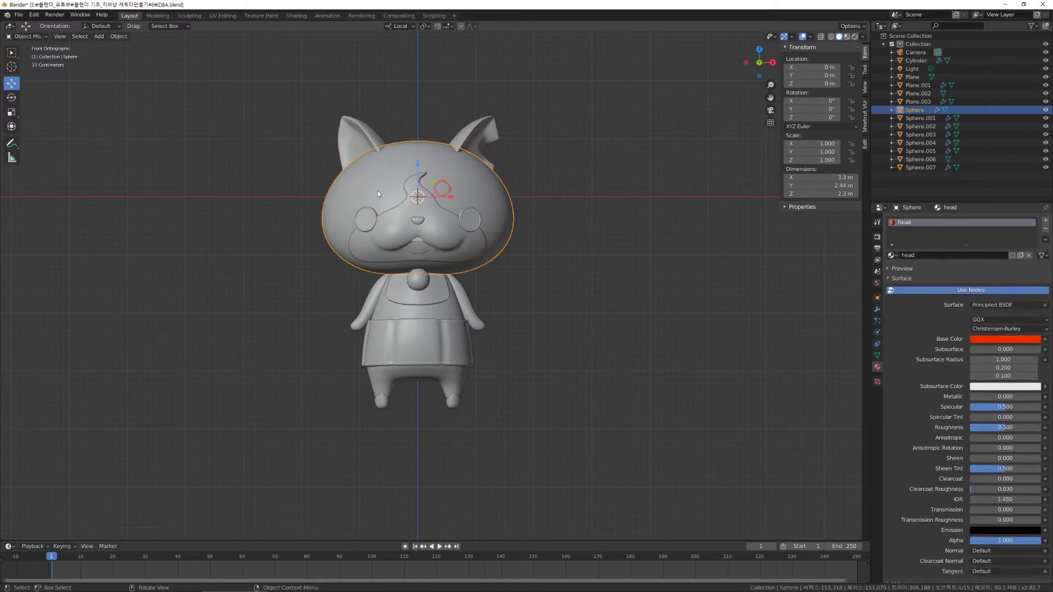
{"action": "left_click", "coordinate": [361, 221]}
{"action": "left_click", "coordinate": [362, 221]}
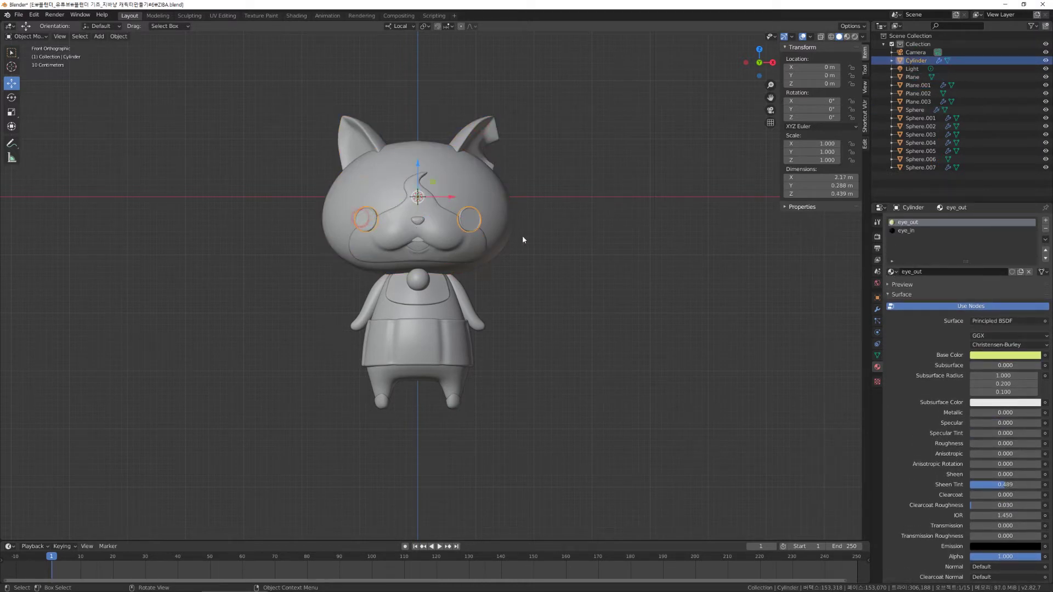
{"action": "left_click", "coordinate": [569, 243]}
{"action": "left_click", "coordinate": [469, 225]}
{"action": "left_click", "coordinate": [435, 229]}
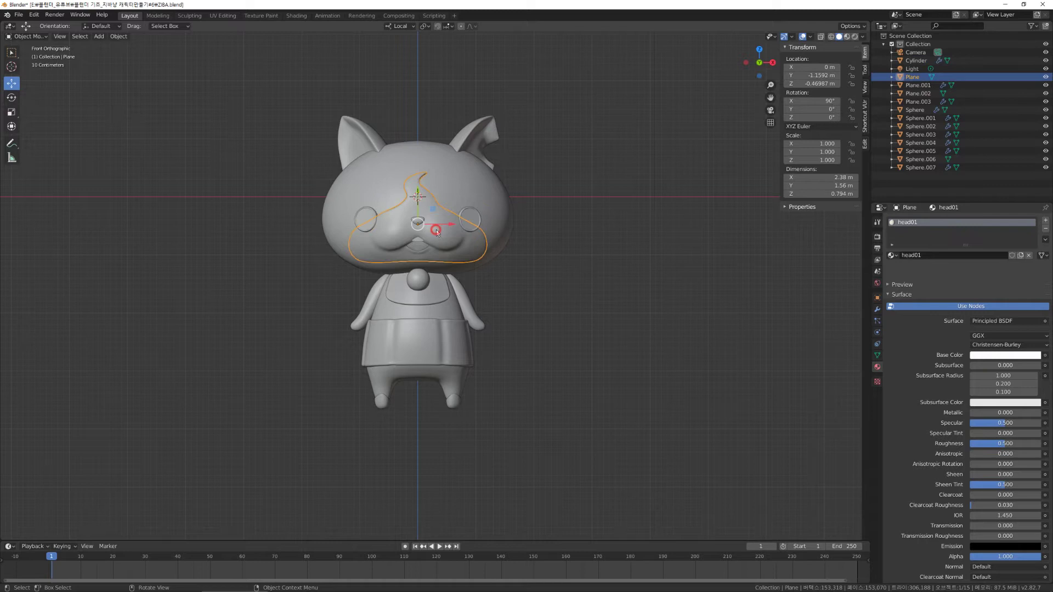
{"action": "left_click", "coordinate": [464, 214]}
{"action": "left_click", "coordinate": [613, 214]}
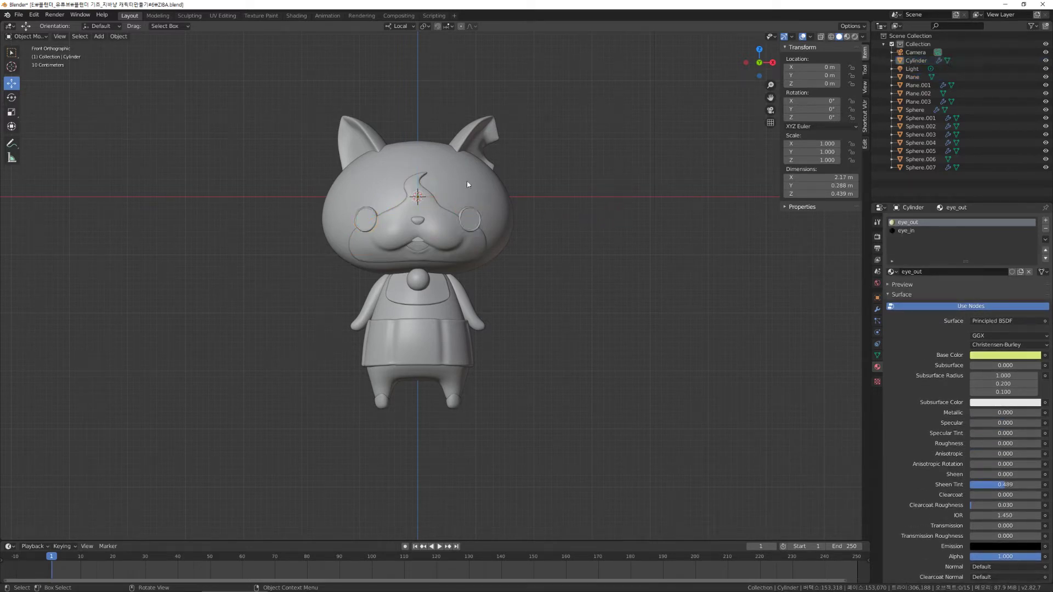
Box-select all the character's mesh parts together without the camera and light, and clear the selection.
{"action": "left_click", "coordinate": [435, 150]}
{"action": "left_click_drag", "start_coordinate": [311, 92], "coordinate": [636, 487]}
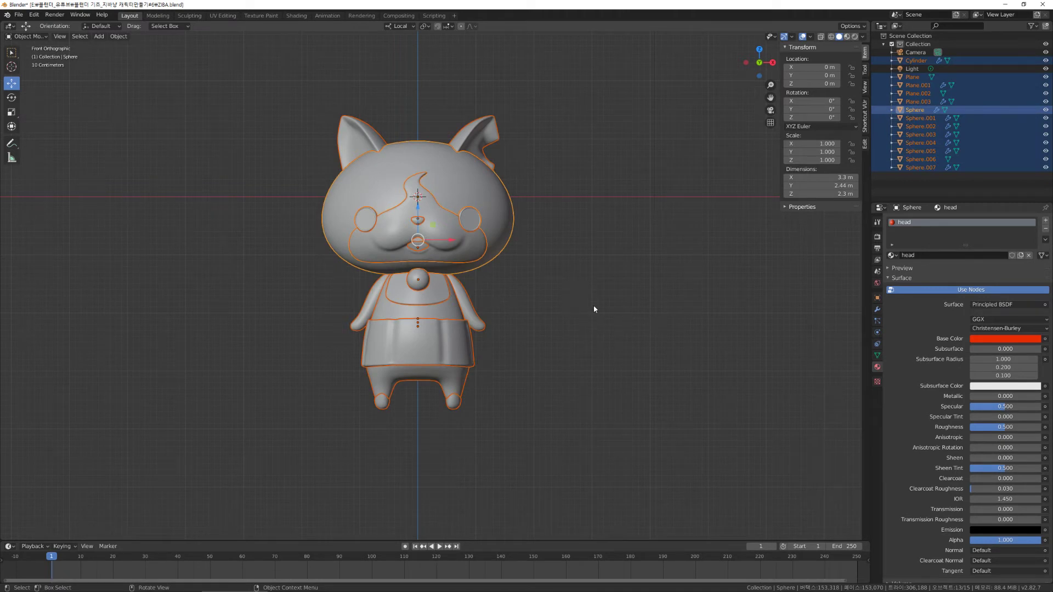
{"action": "left_click", "coordinate": [548, 287]}
Reselect the head, face patch, ears and eyes individually to check the parts that make up the head, ending with nothing selected.
{"action": "left_click", "coordinate": [462, 185]}
{"action": "left_click", "coordinate": [422, 206]}
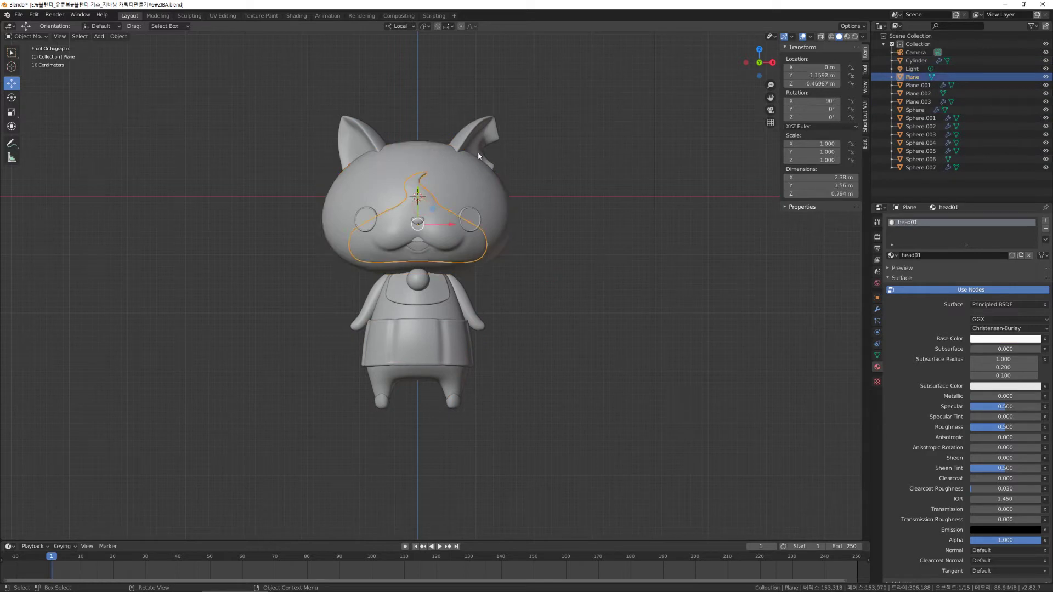
{"action": "left_click", "coordinate": [476, 143]}
{"action": "left_click", "coordinate": [450, 185]}
{"action": "left_click", "coordinate": [425, 205]}
{"action": "left_click", "coordinate": [355, 137]}
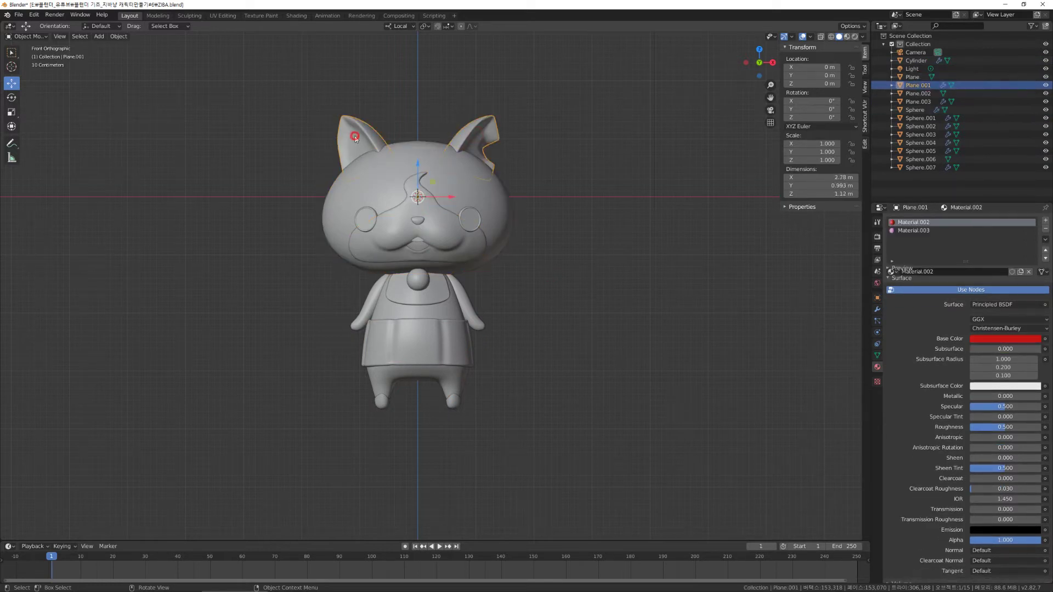
{"action": "left_click", "coordinate": [471, 132]}
{"action": "left_click", "coordinate": [431, 172]}
{"action": "left_click", "coordinate": [416, 203]}
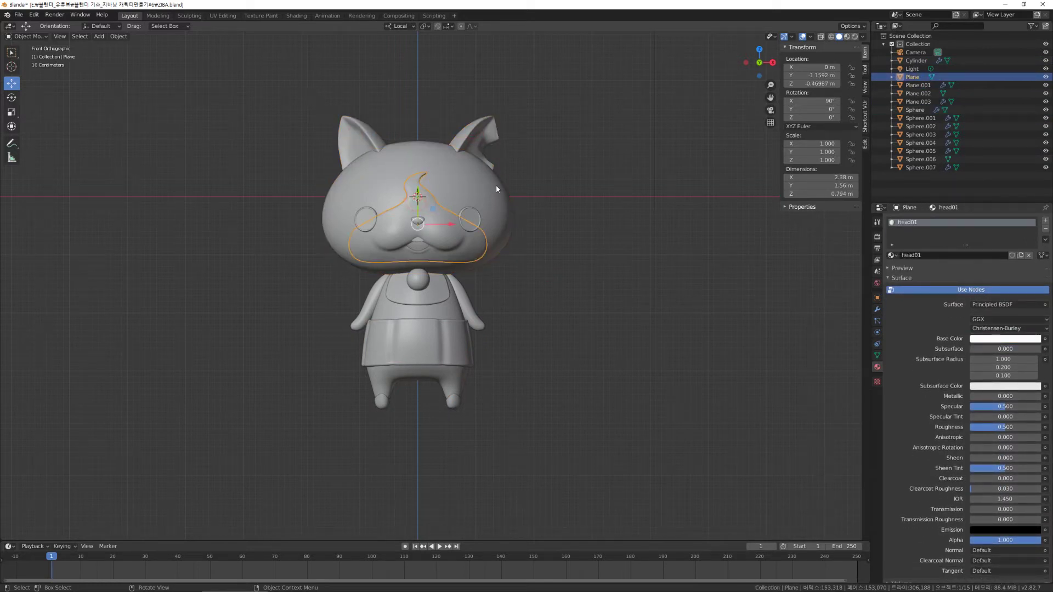
{"action": "left_click", "coordinate": [473, 184]}
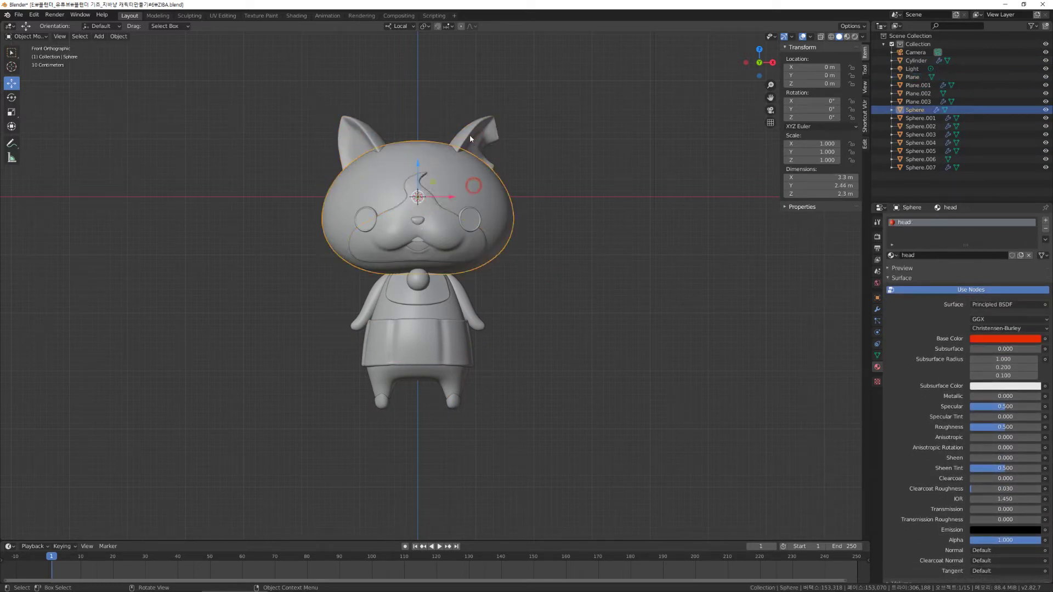
{"action": "left_click", "coordinate": [354, 137]}
{"action": "left_click", "coordinate": [436, 182]}
{"action": "left_click", "coordinate": [364, 221]}
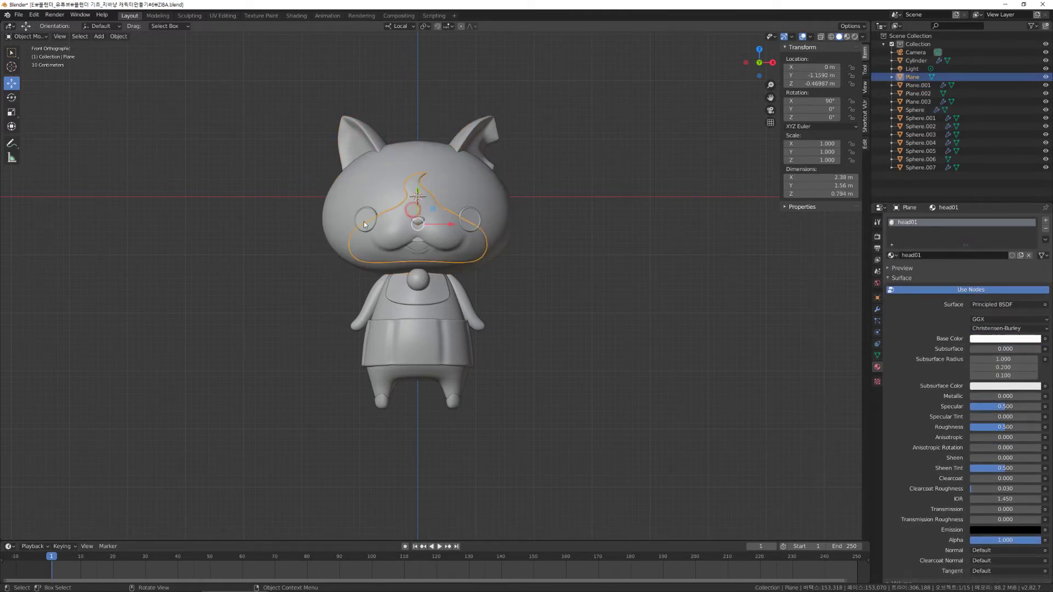
{"action": "left_click", "coordinate": [364, 222]}
{"action": "left_click", "coordinate": [352, 140]}
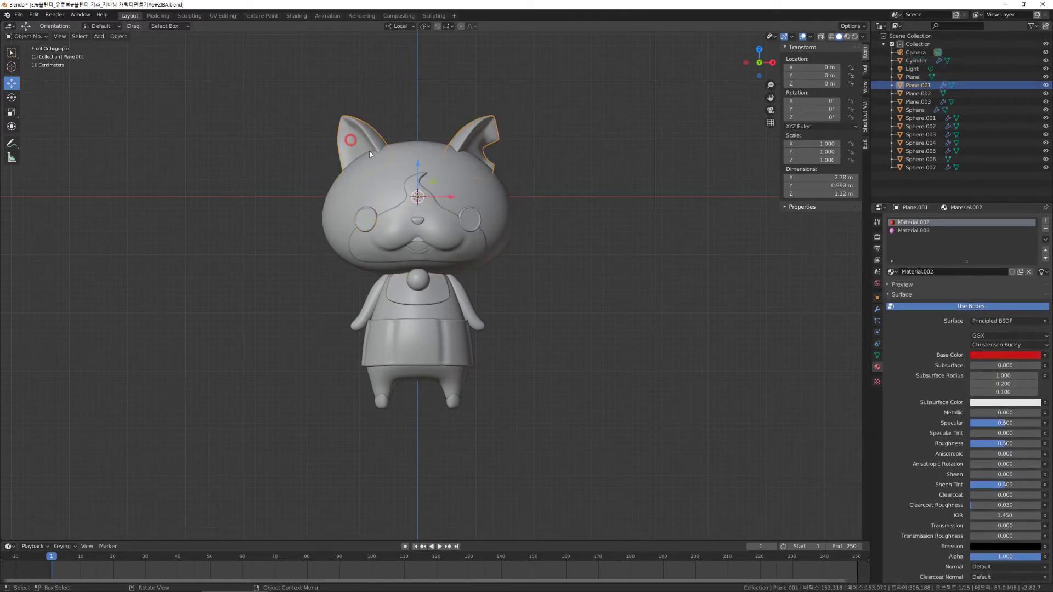
{"action": "left_click", "coordinate": [562, 223]}
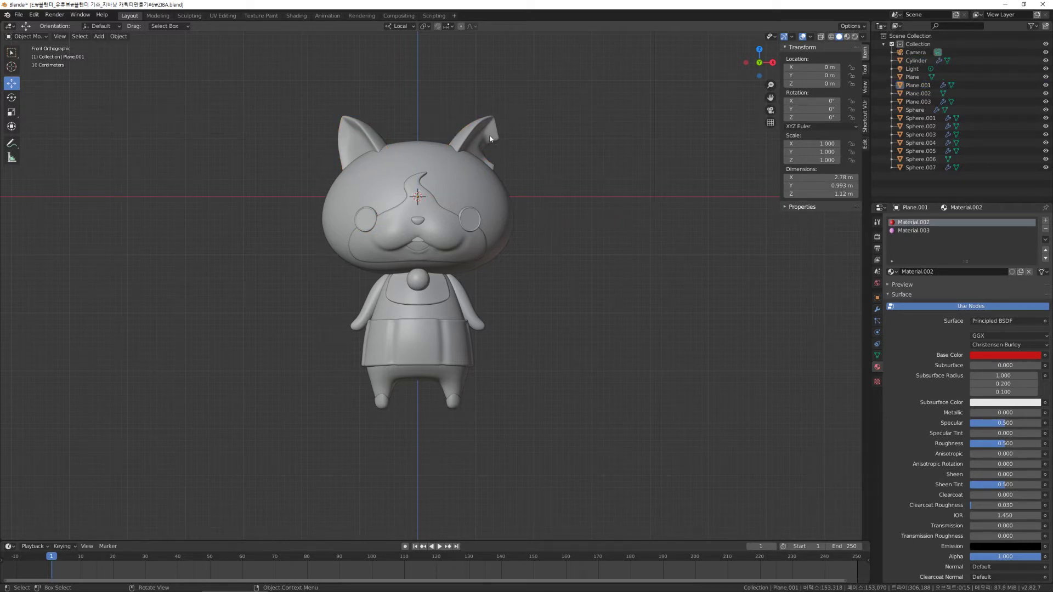
Reselect the ears object by undoing the deselection and display its modifier settings.
{"action": "key", "text": "ctrl+z"}
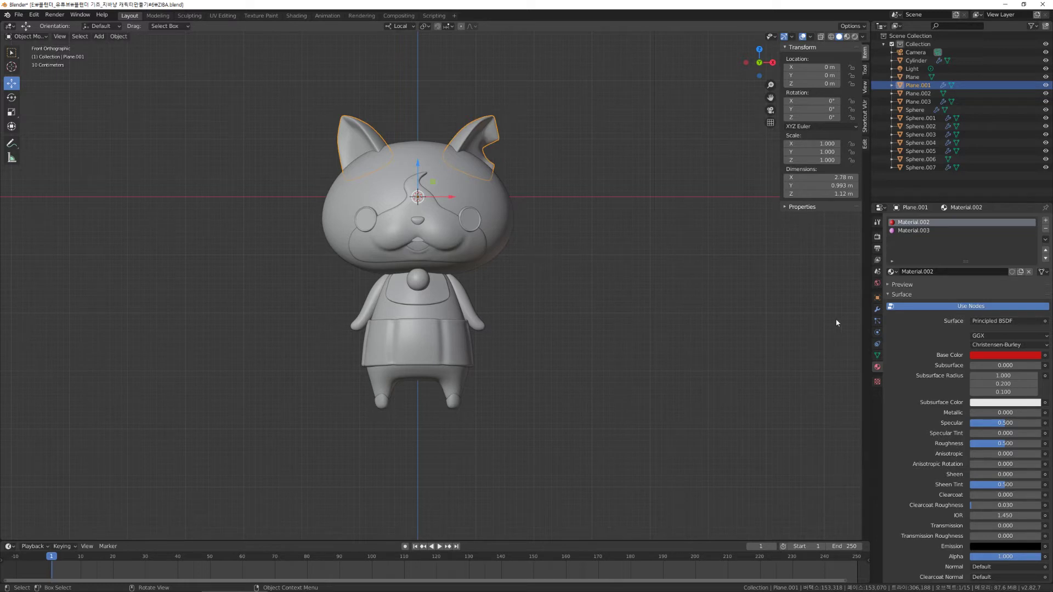
{"action": "left_click", "coordinate": [877, 310]}
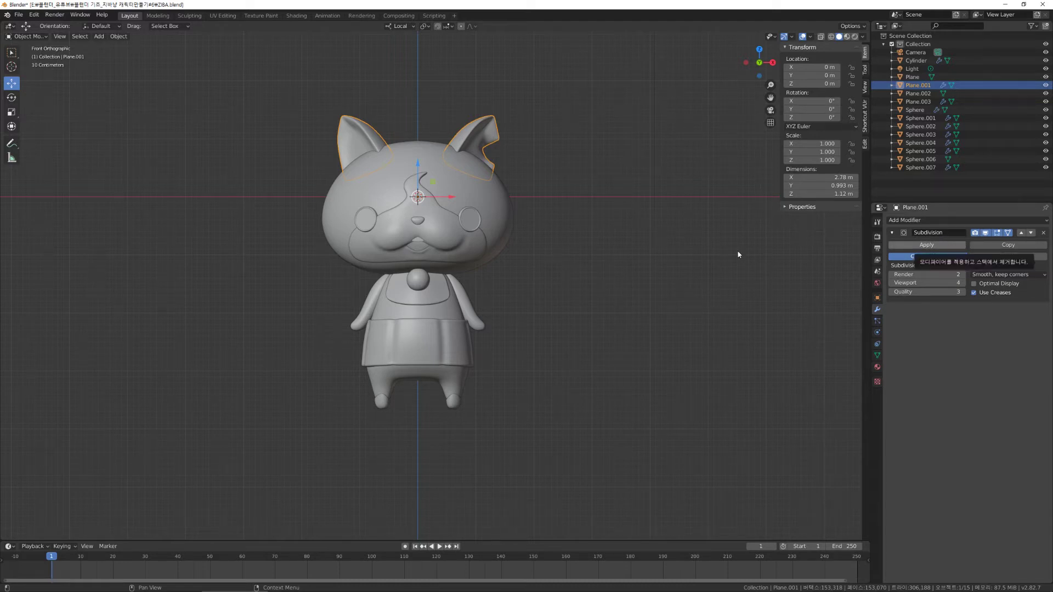
Lower the ears' Subdivision viewport level to 0 and examine their base mesh in Edit Mode.
{"action": "left_click", "coordinate": [891, 284]}
{"action": "left_click", "coordinate": [890, 284]}
{"action": "left_click", "coordinate": [891, 283]}
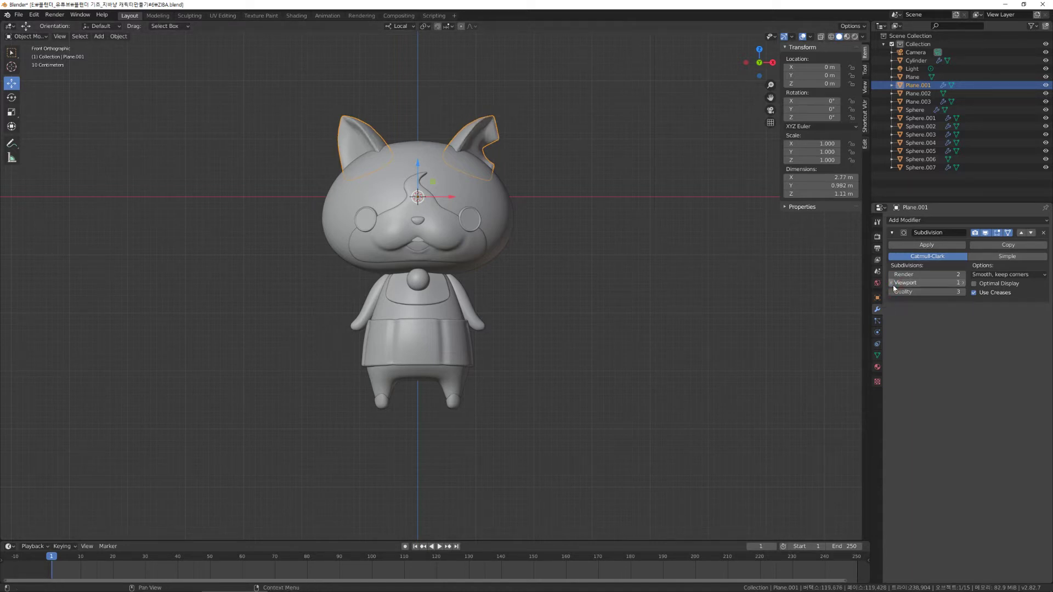
{"action": "left_click", "coordinate": [892, 285]}
{"action": "scroll", "coordinate": [585, 179], "scroll_direction": "up", "scroll_amount": 5}
{"action": "middle_click_drag", "start_coordinate": [468, 113], "coordinate": [531, 118]}
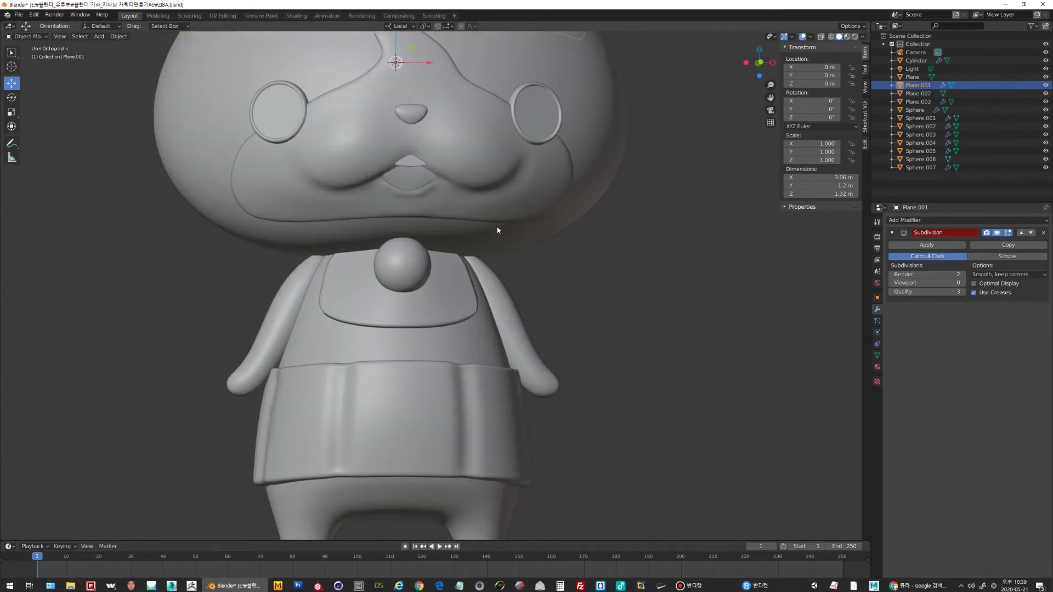
{"action": "scroll", "coordinate": [498, 230], "scroll_direction": "down", "scroll_amount": 4}
{"action": "middle_click_drag", "start_coordinate": [500, 230], "coordinate": [530, 215]}
{"action": "key", "text": "Tab"}
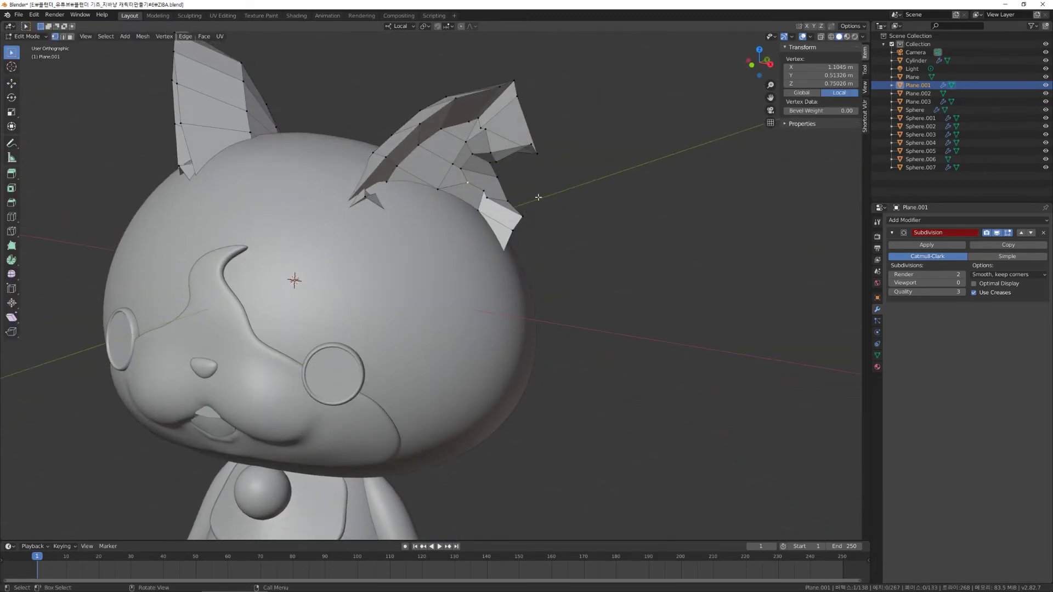
{"action": "middle_click_drag", "start_coordinate": [466, 130], "coordinate": [450, 153]}
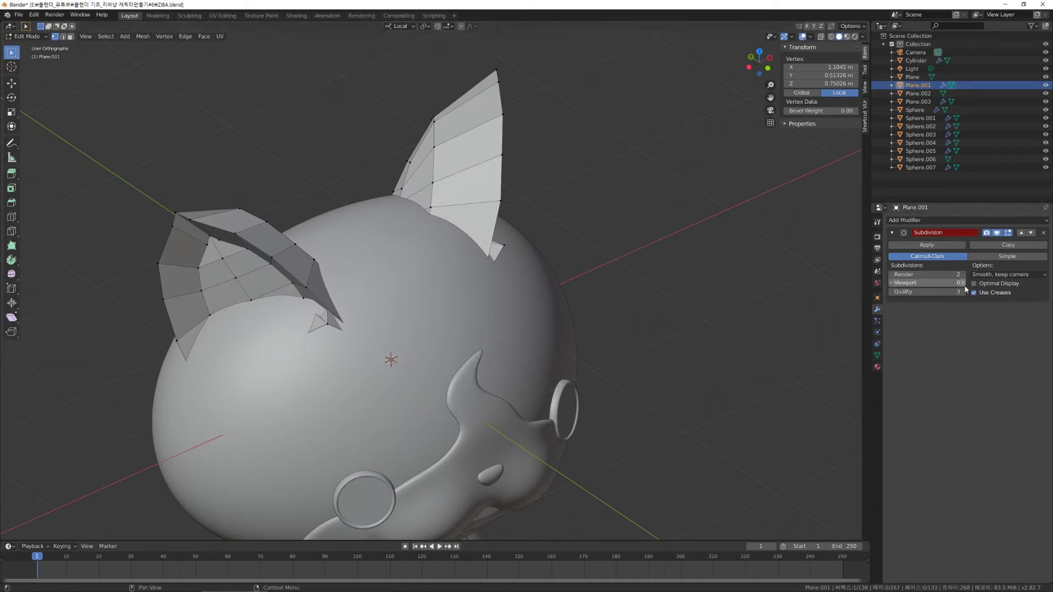
Raise the ears' Subdivision viewport level to 4 and clear the vertex selection.
{"action": "left_click", "coordinate": [963, 283]}
{"action": "left_click", "coordinate": [963, 283]}
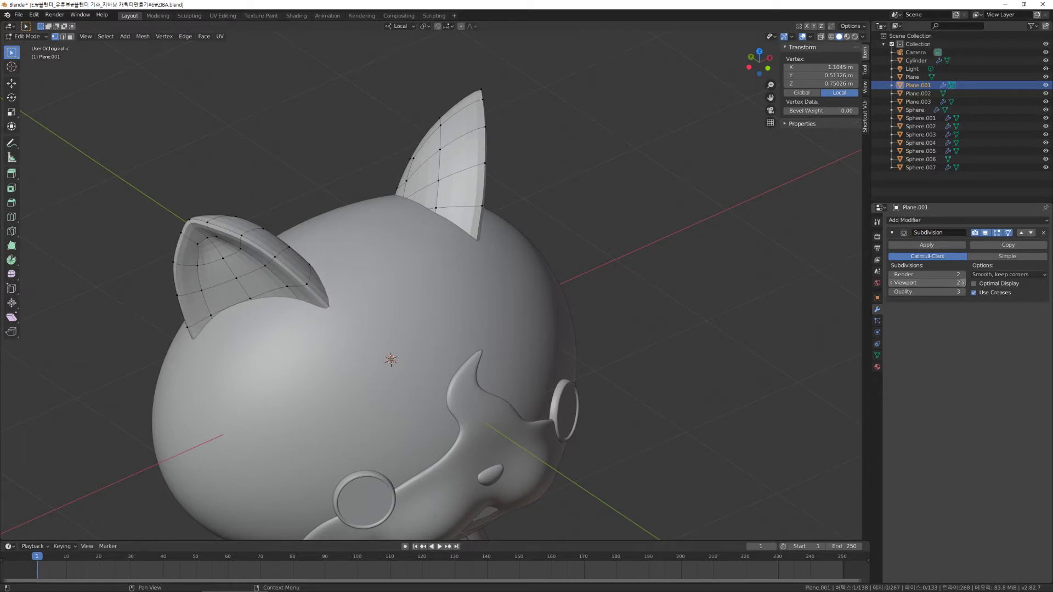
{"action": "left_click", "coordinate": [963, 283]}
{"action": "middle_click_drag", "start_coordinate": [450, 230], "coordinate": [561, 224]}
{"action": "left_click", "coordinate": [561, 223]}
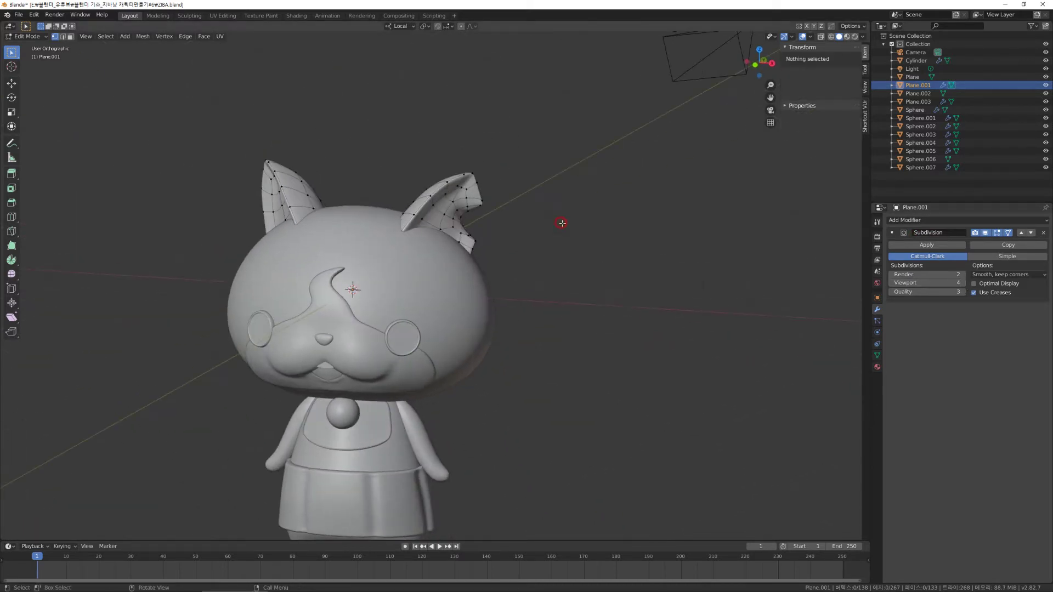
Set the ears' Subdivision viewport level to 0 again and inspect the coarse ear geometry from the side.
{"action": "left_click", "coordinate": [890, 283]}
{"action": "left_click", "coordinate": [891, 283]}
{"action": "left_click", "coordinate": [891, 282]}
{"action": "left_click", "coordinate": [891, 284]}
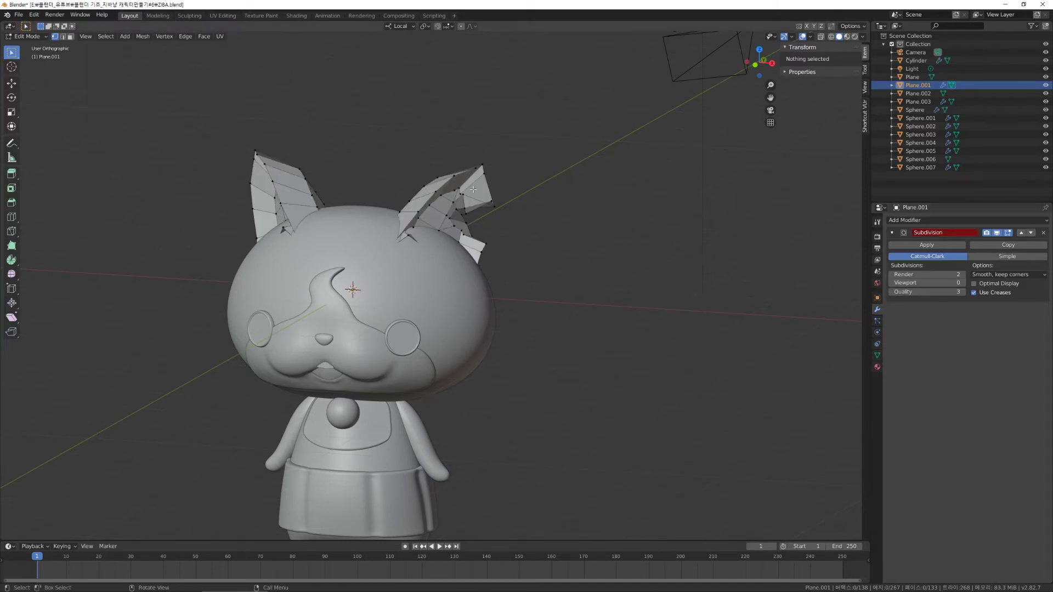
{"action": "scroll", "coordinate": [436, 208], "scroll_direction": "up", "scroll_amount": 2}
{"action": "middle_click_drag", "start_coordinate": [434, 207], "coordinate": [554, 214]}
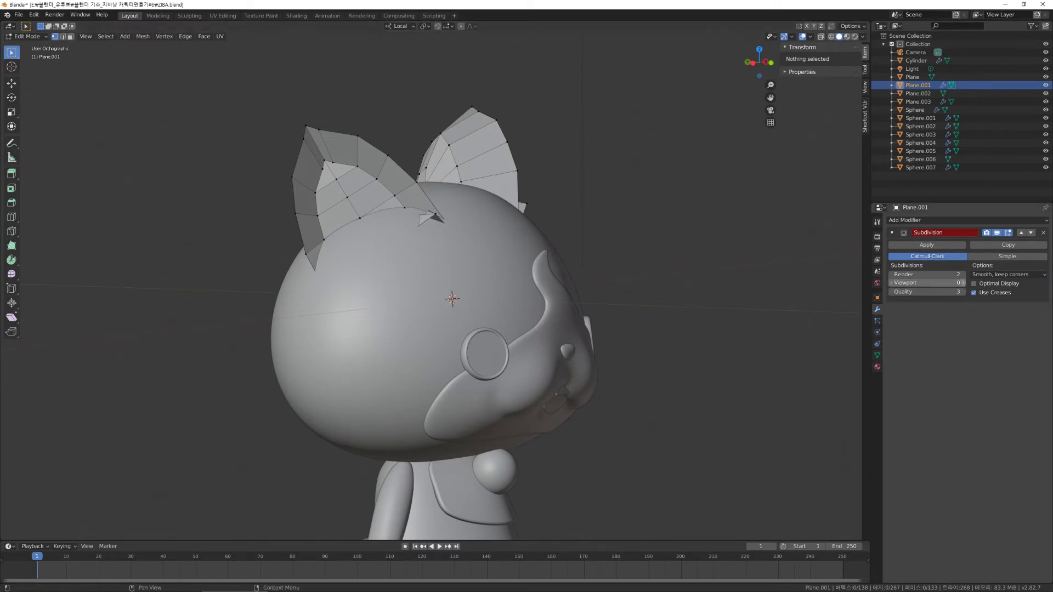
Restore the ears' Subdivision viewport level to 4, check the smoothed shape and return to Object Mode.
{"action": "left_click", "coordinate": [962, 282]}
{"action": "left_click", "coordinate": [962, 282]}
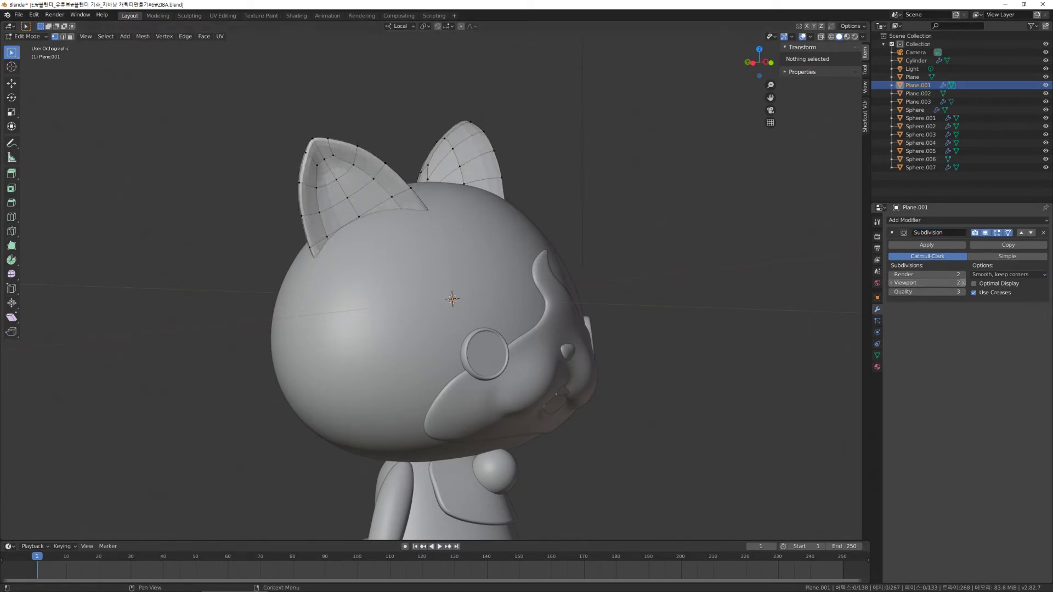
{"action": "left_click", "coordinate": [962, 282]}
{"action": "left_click", "coordinate": [962, 283]}
{"action": "middle_click_drag", "start_coordinate": [477, 204], "coordinate": [386, 177]}
{"action": "middle_click_drag", "start_coordinate": [507, 230], "coordinate": [500, 223]}
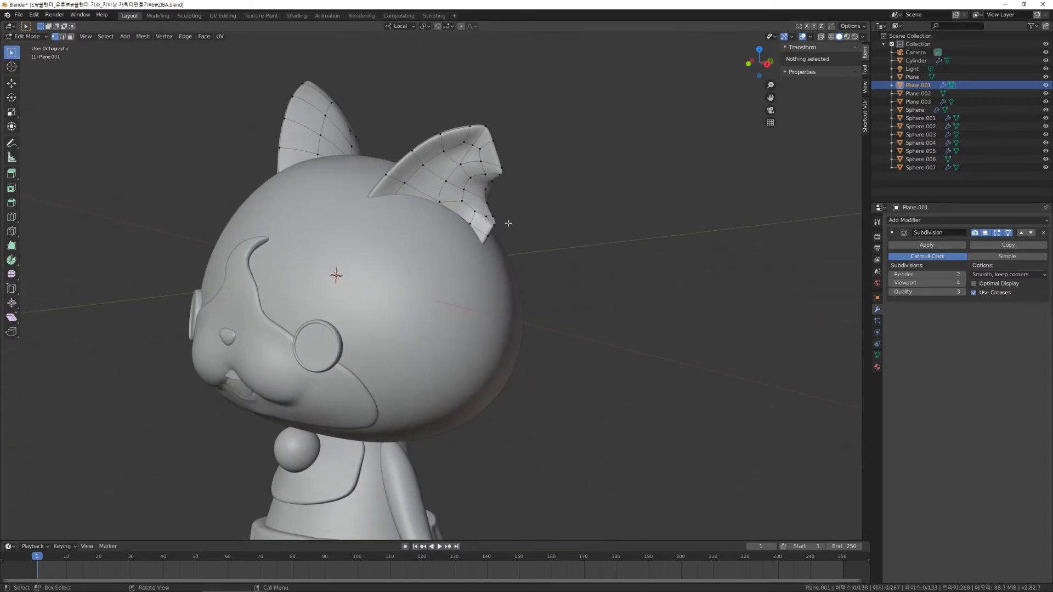
{"action": "key", "text": "a"}
{"action": "key", "text": "alt+a"}
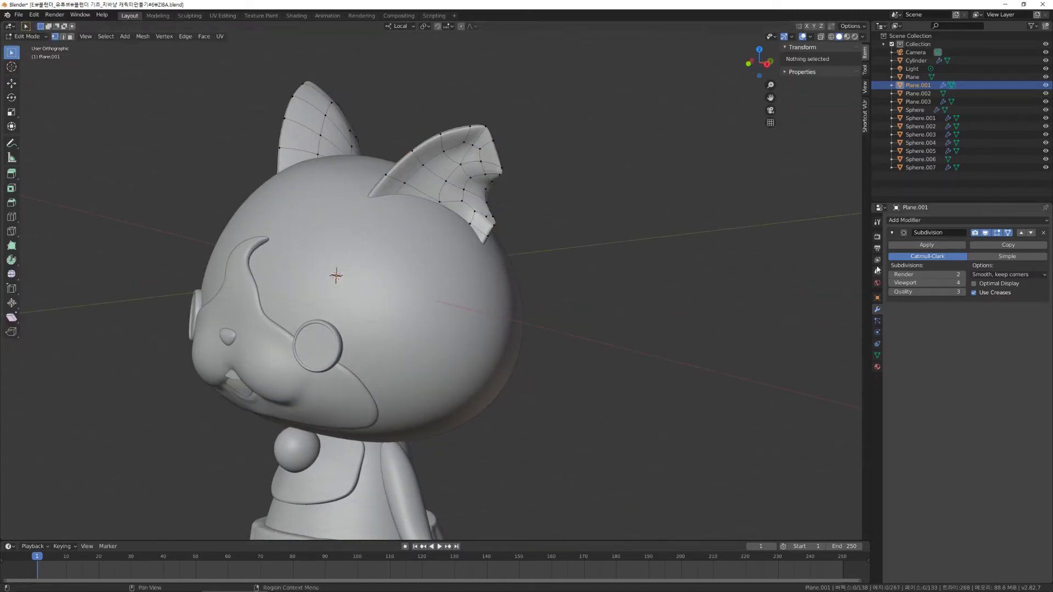
{"action": "key", "text": "Tab"}
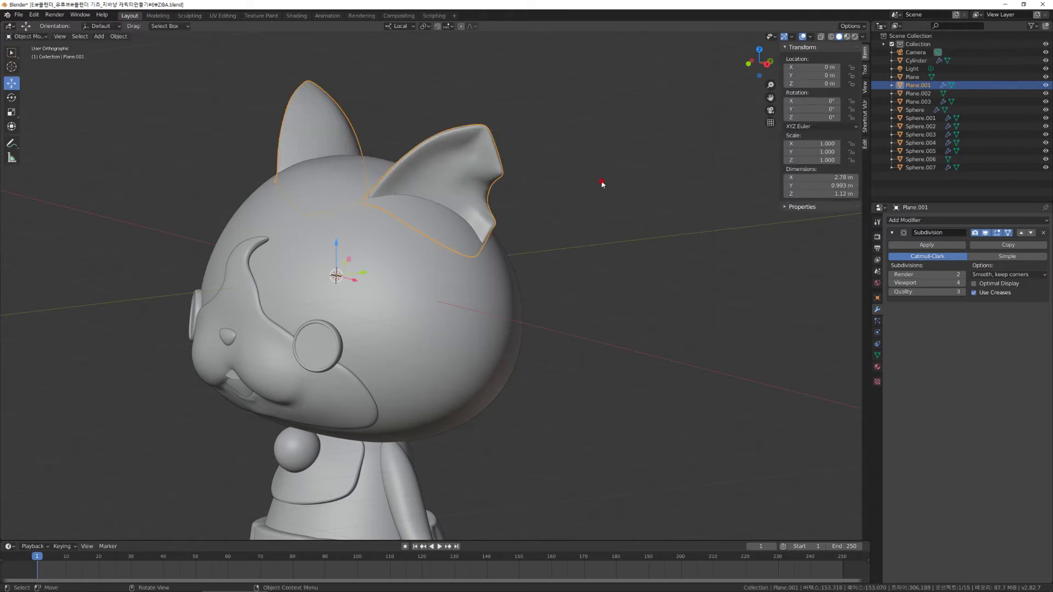
Apply the Subdivision modifier to the ears and clear the selection.
{"action": "middle_click_drag", "start_coordinate": [503, 230], "coordinate": [578, 226]}
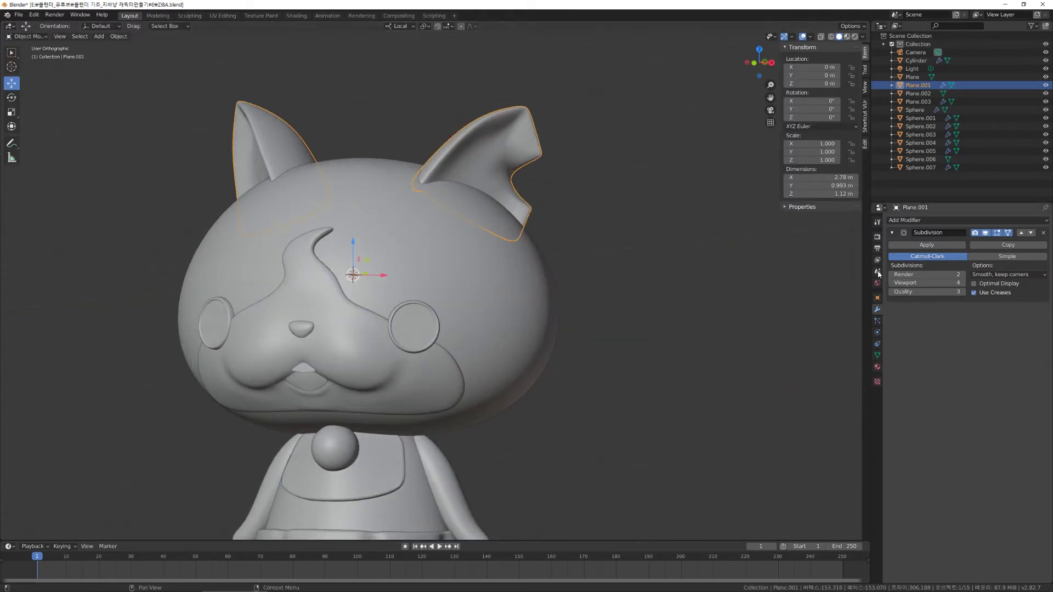
{"action": "left_click", "coordinate": [926, 245]}
{"action": "scroll", "coordinate": [639, 258], "scroll_direction": "down", "scroll_amount": 2}
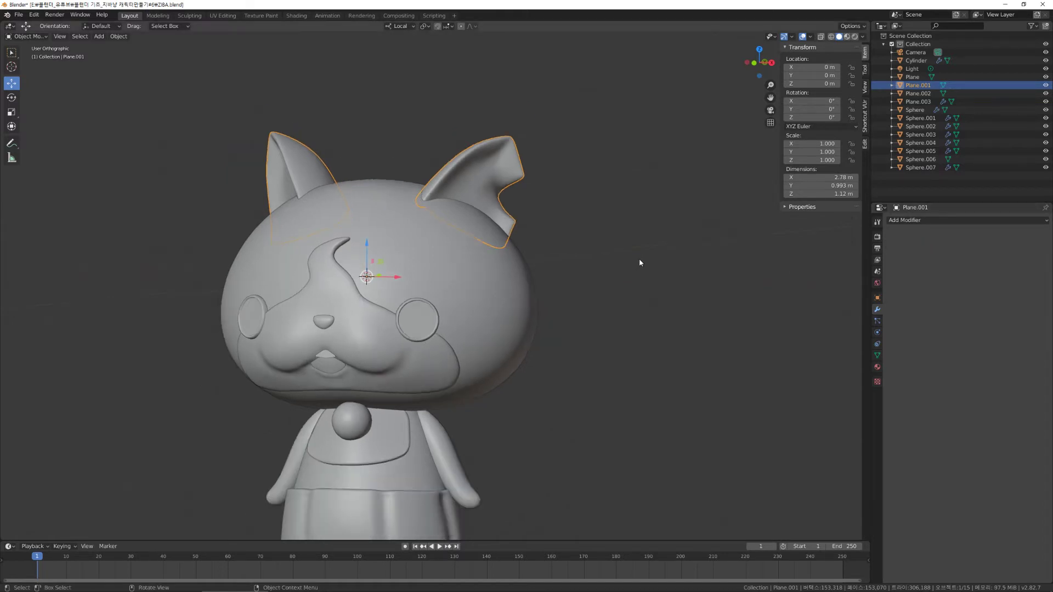
{"action": "middle_click_drag", "start_coordinate": [593, 285], "coordinate": [603, 275]}
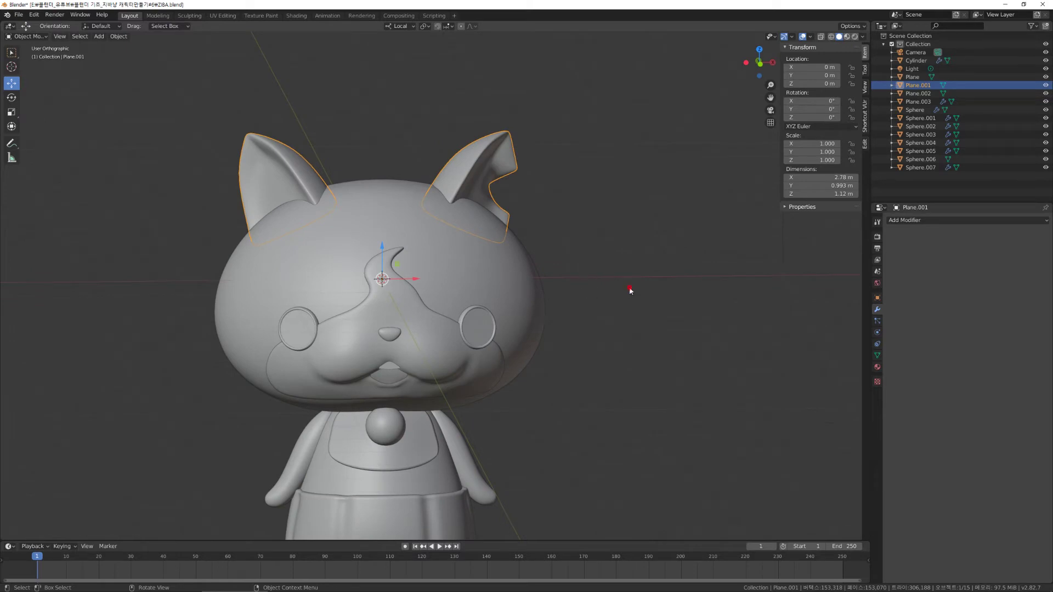
{"action": "left_click", "coordinate": [629, 290]}
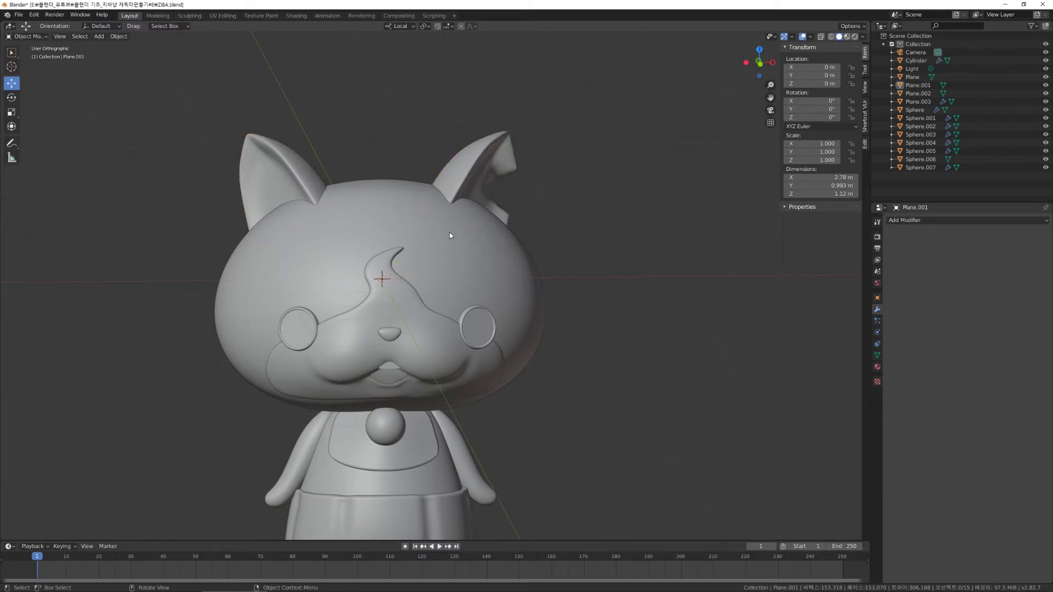
Select the head object and switch to the front view.
{"action": "left_click", "coordinate": [408, 202]}
{"action": "middle_click_drag", "start_coordinate": [559, 248], "coordinate": [614, 263]}
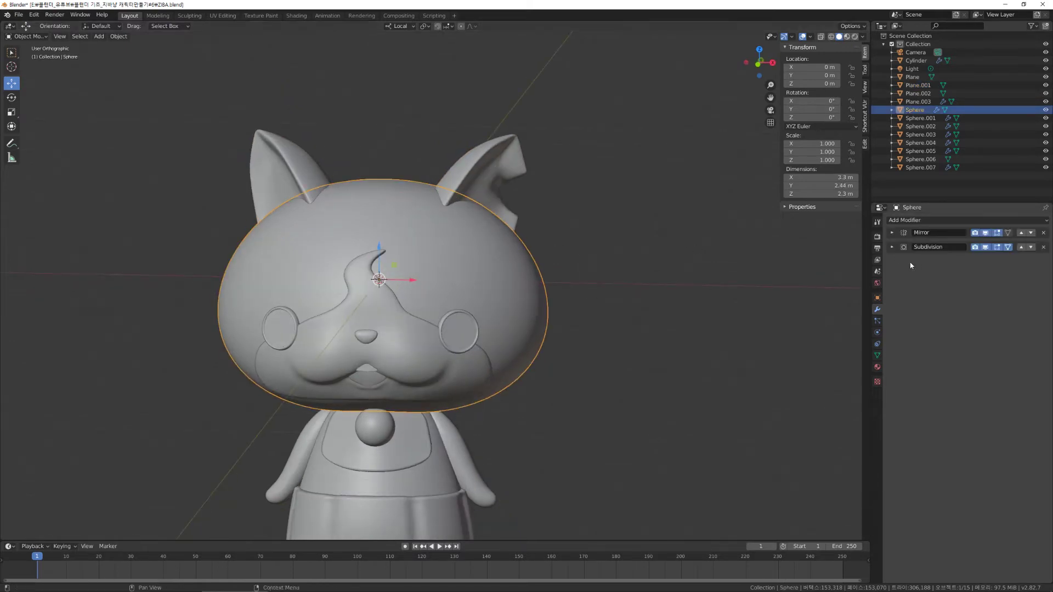
{"action": "key", "text": "KP_1"}
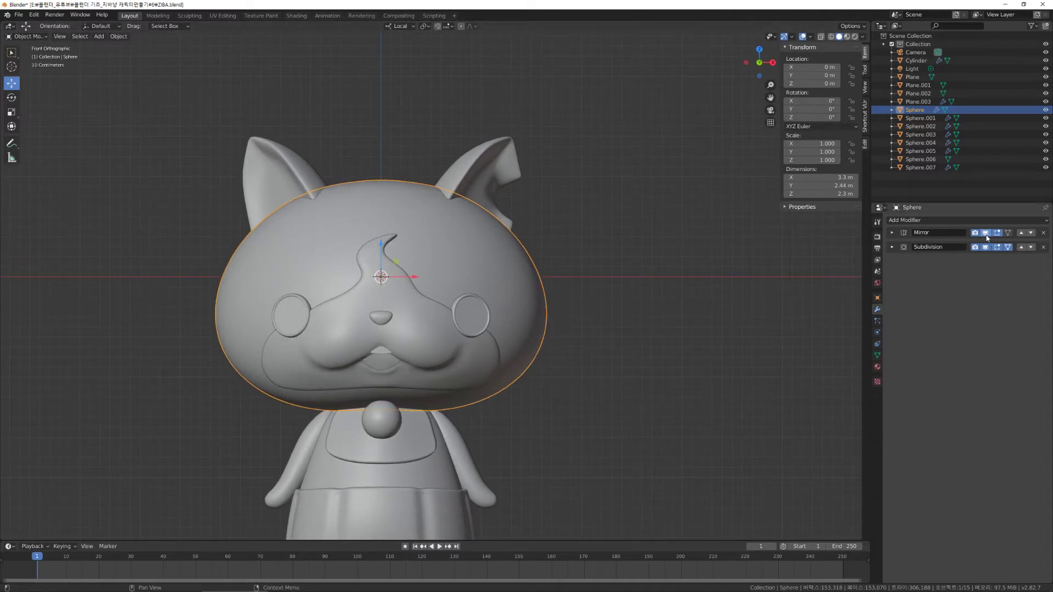
Toggle the viewport display of the head's Mirror modifier off and on to compare the half and full shapes.
{"action": "left_click", "coordinate": [985, 233]}
{"action": "left_click", "coordinate": [985, 233]}
{"action": "left_click", "coordinate": [986, 235]}
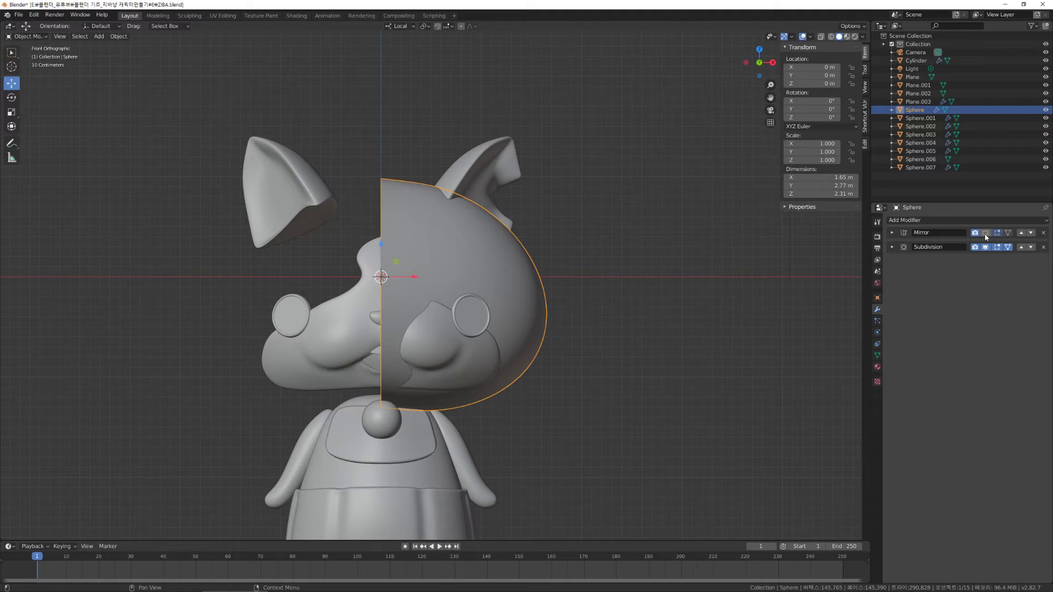
{"action": "left_click", "coordinate": [985, 233]}
{"action": "left_click", "coordinate": [985, 234]}
{"action": "left_click", "coordinate": [985, 233]}
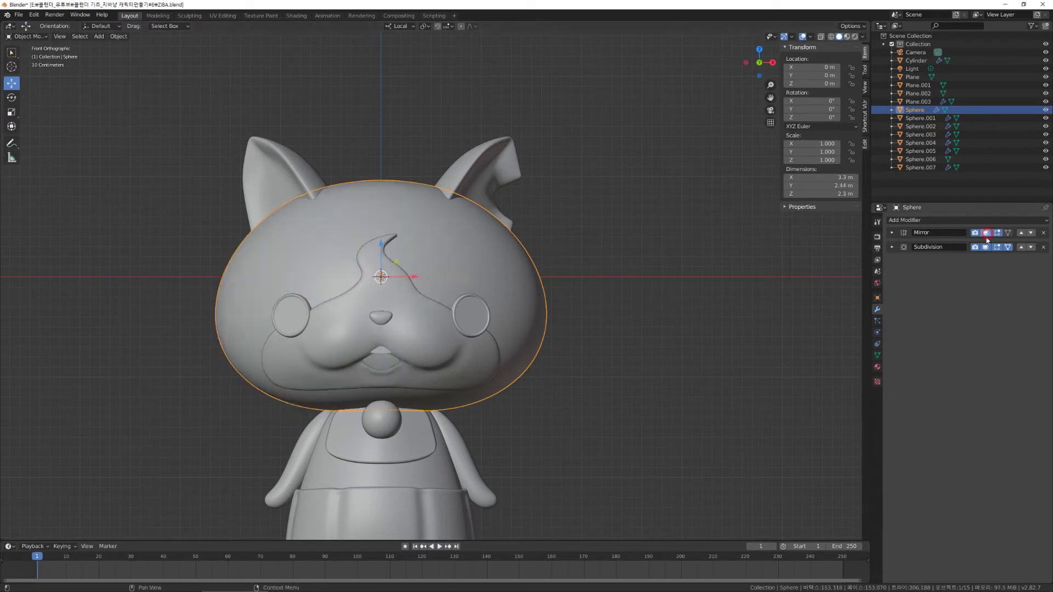
Apply the head's Mirror modifier followed by its Subdivision modifier.
{"action": "left_click", "coordinate": [892, 232]}
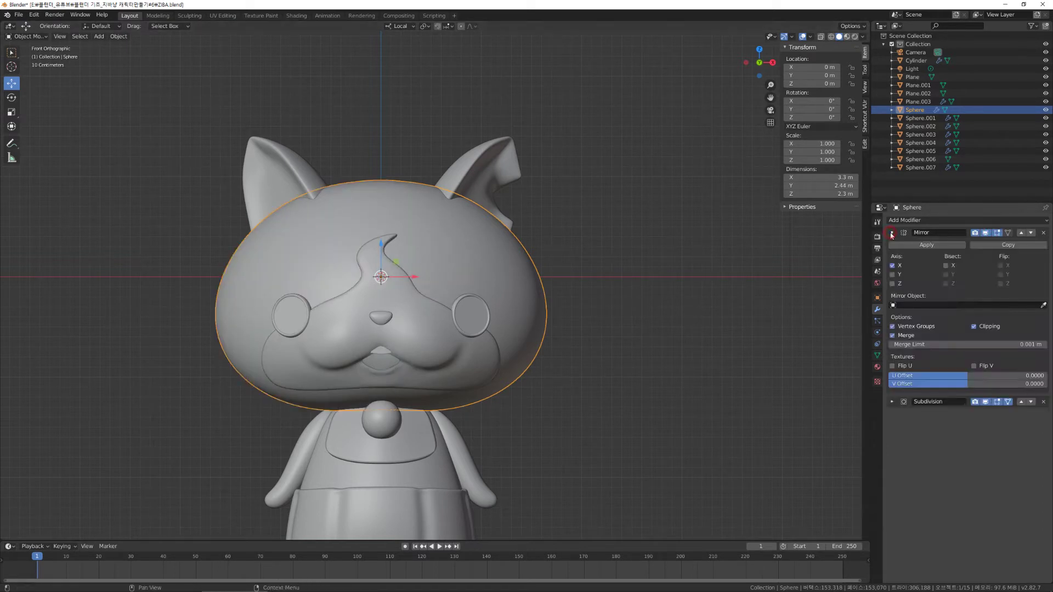
{"action": "left_click", "coordinate": [943, 243]}
{"action": "left_click", "coordinate": [891, 233]}
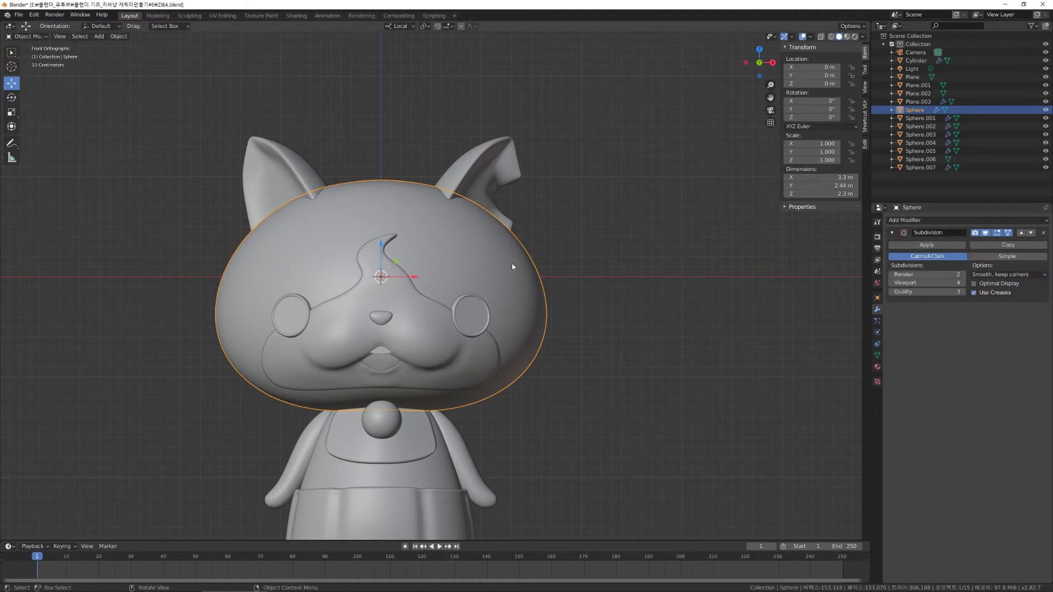
{"action": "left_click", "coordinate": [926, 245]}
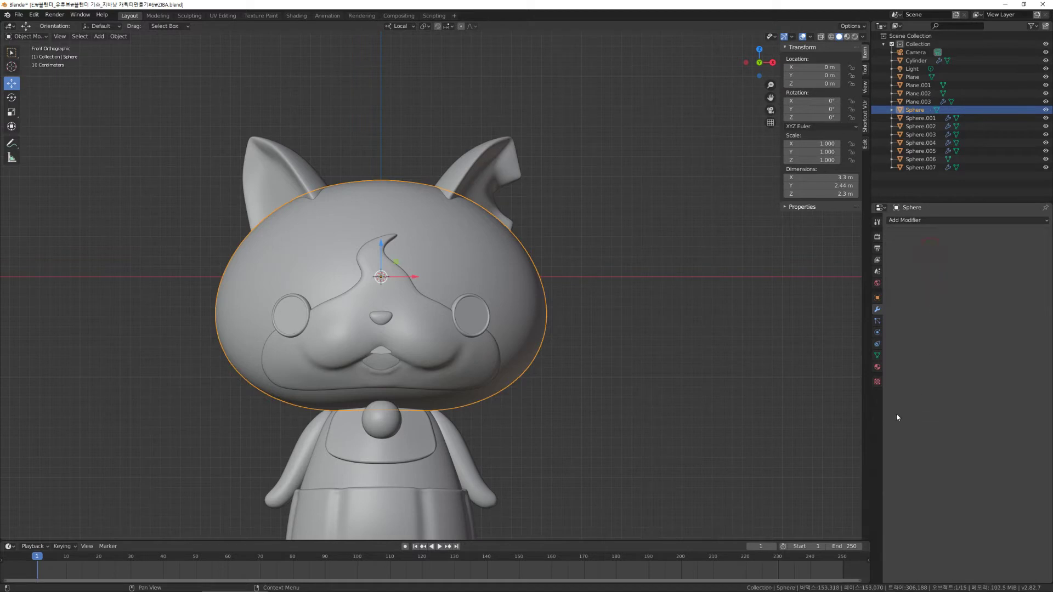
Select the face patch to check whether it has any modifiers, and clear the selection.
{"action": "left_click", "coordinate": [659, 360]}
{"action": "left_click", "coordinate": [382, 264]}
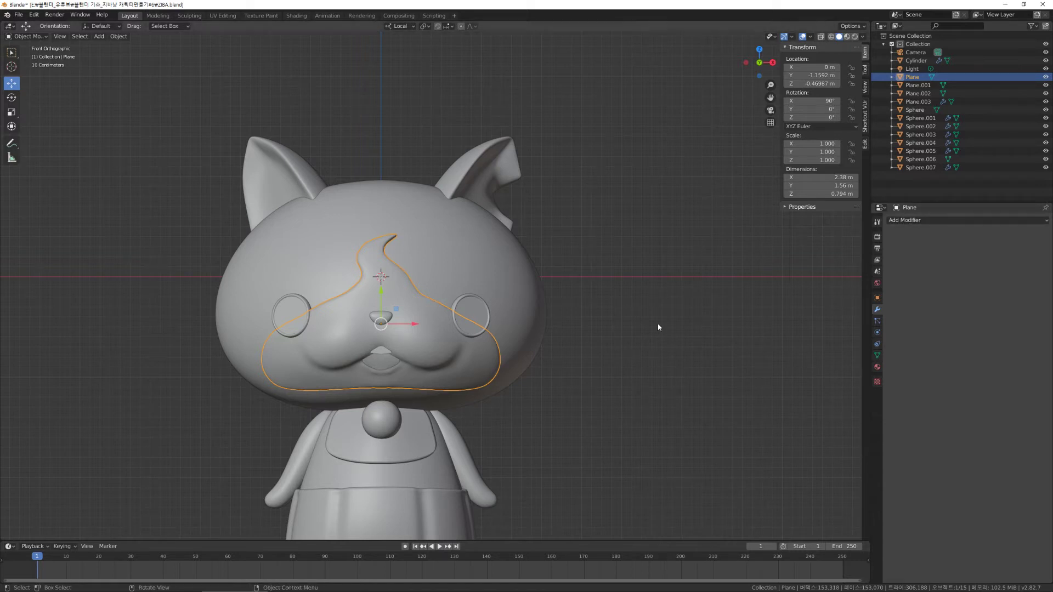
{"action": "left_click", "coordinate": [671, 317]}
Select the eyes, compare them with the Mirror modifier's viewport display off and on, and apply that modifier.
{"action": "left_click", "coordinate": [468, 296]}
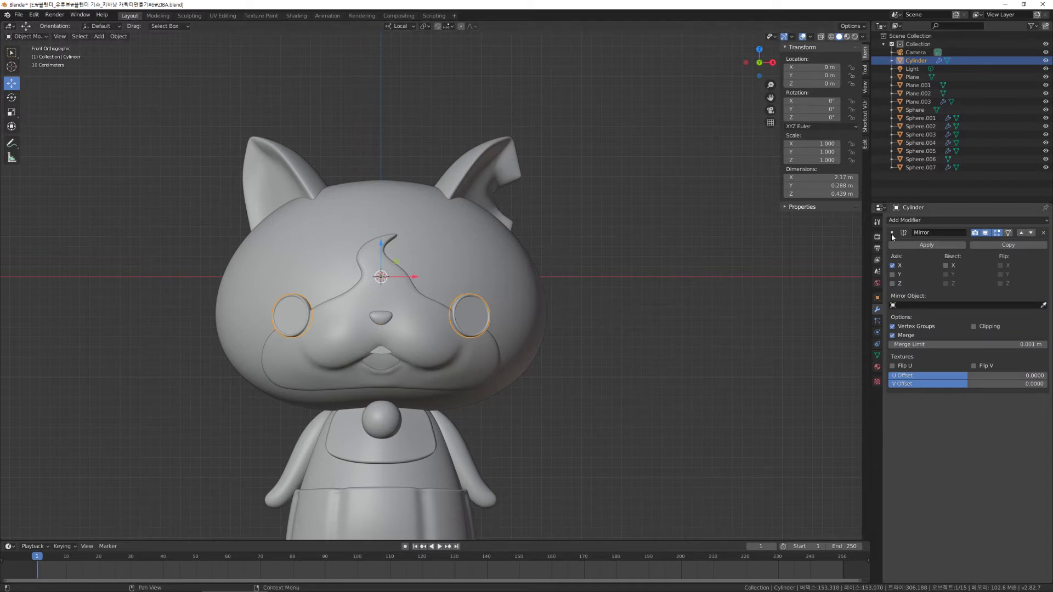
{"action": "left_click", "coordinate": [985, 234]}
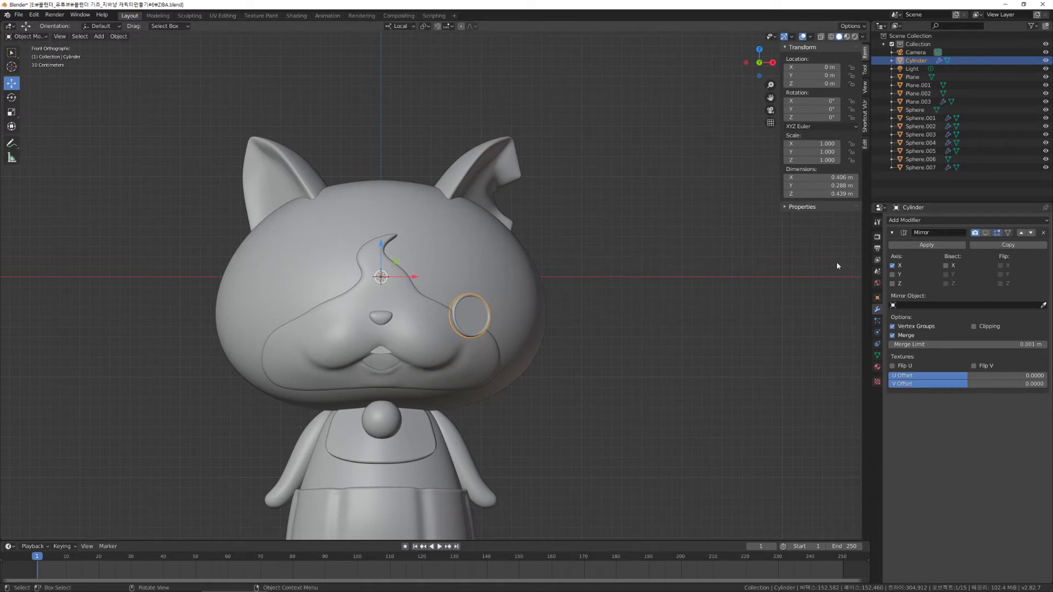
{"action": "left_click", "coordinate": [985, 233]}
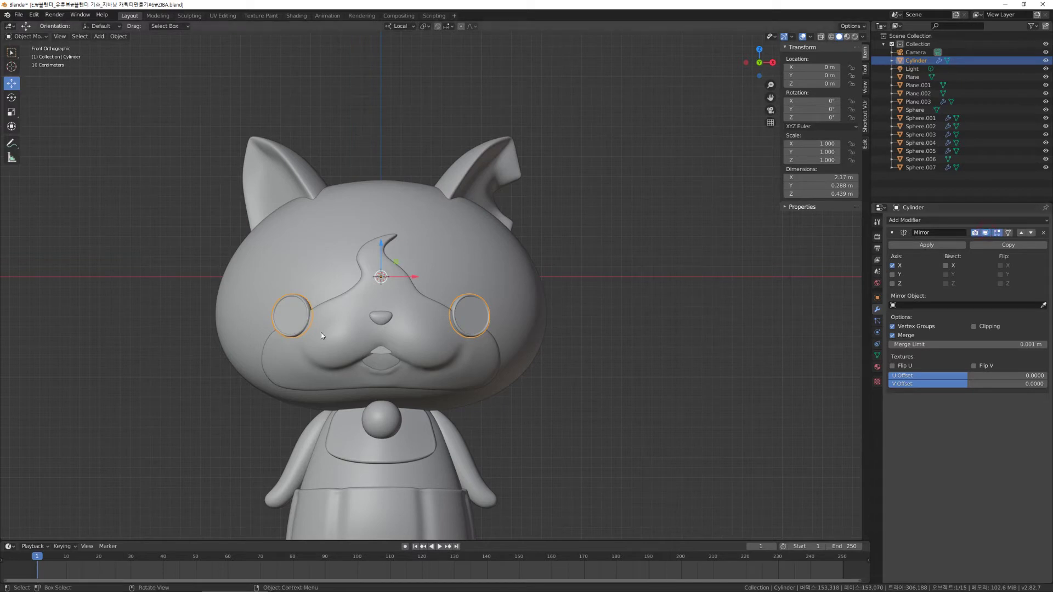
{"action": "left_click", "coordinate": [943, 247]}
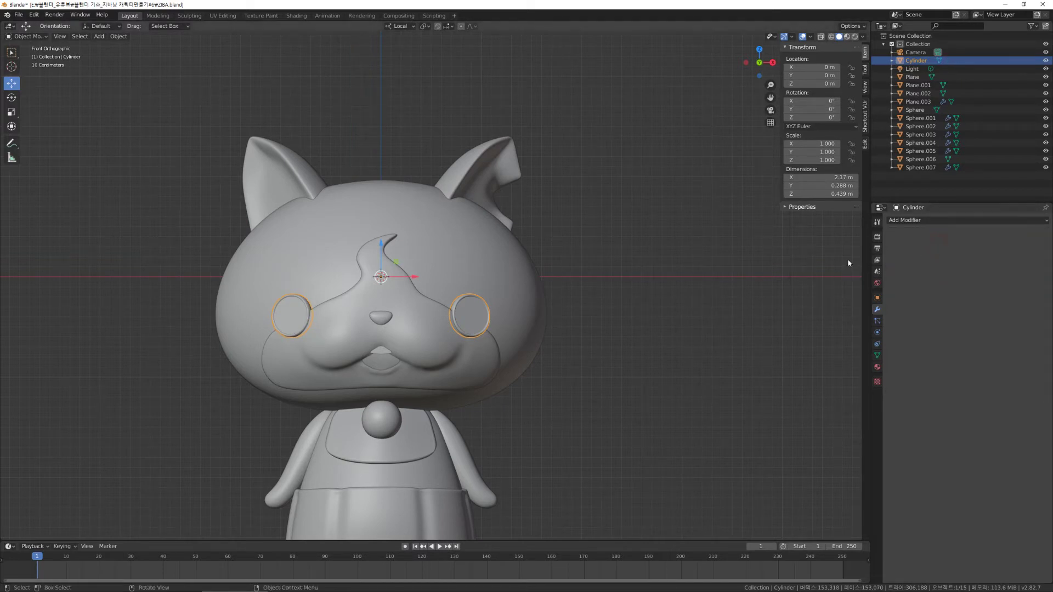
Select the nose, preview it with its Mirror modifier off and on, and apply the Mirror modifier.
{"action": "left_click", "coordinate": [387, 320]}
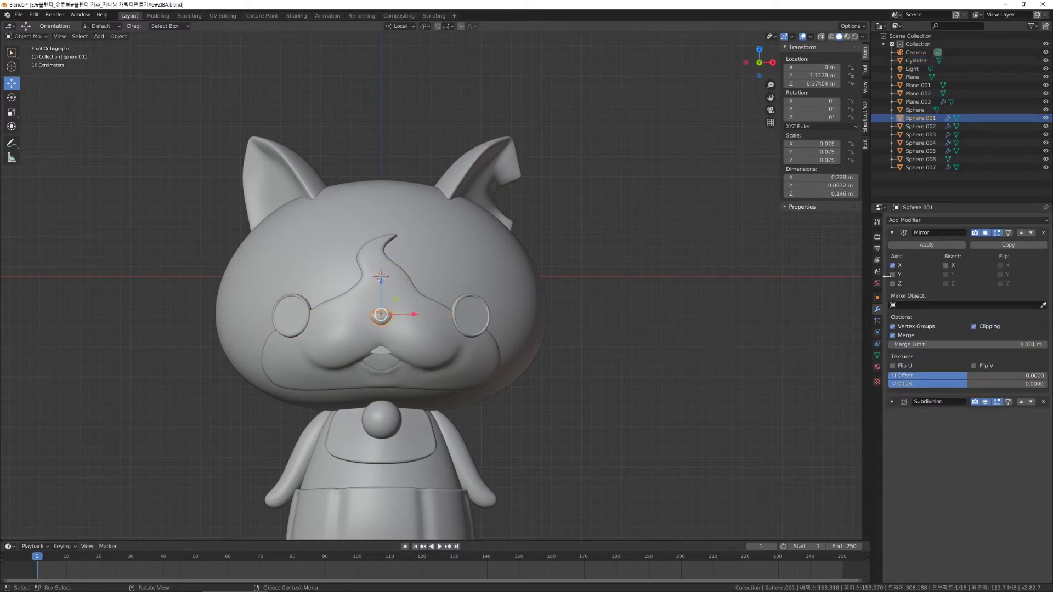
{"action": "left_click", "coordinate": [986, 232]}
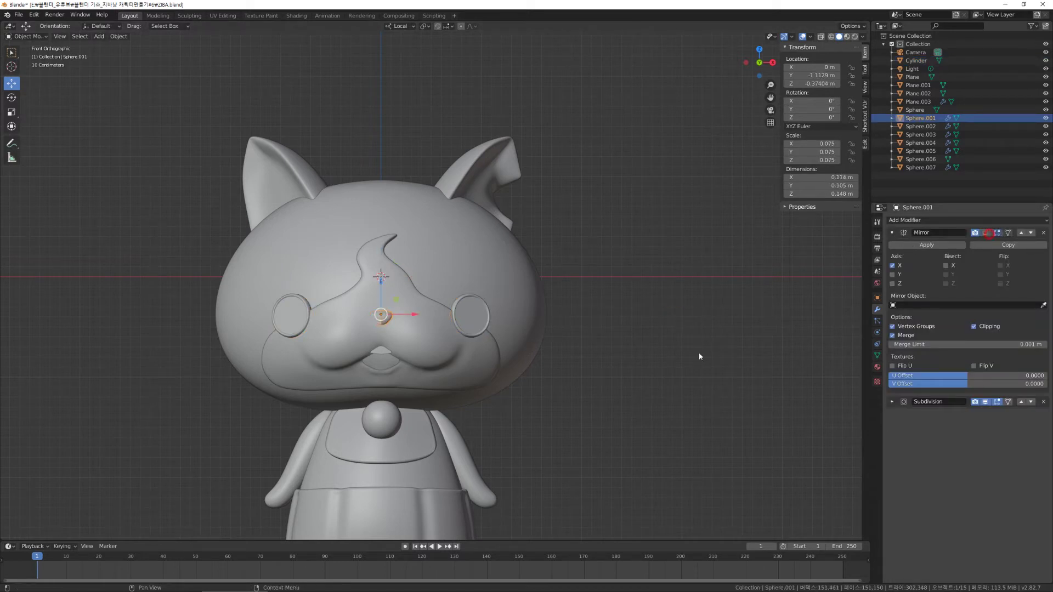
{"action": "left_click", "coordinate": [985, 233]}
{"action": "scroll", "coordinate": [386, 319], "scroll_direction": "up", "scroll_amount": 1}
{"action": "scroll", "coordinate": [386, 318], "scroll_direction": "up", "scroll_amount": 5}
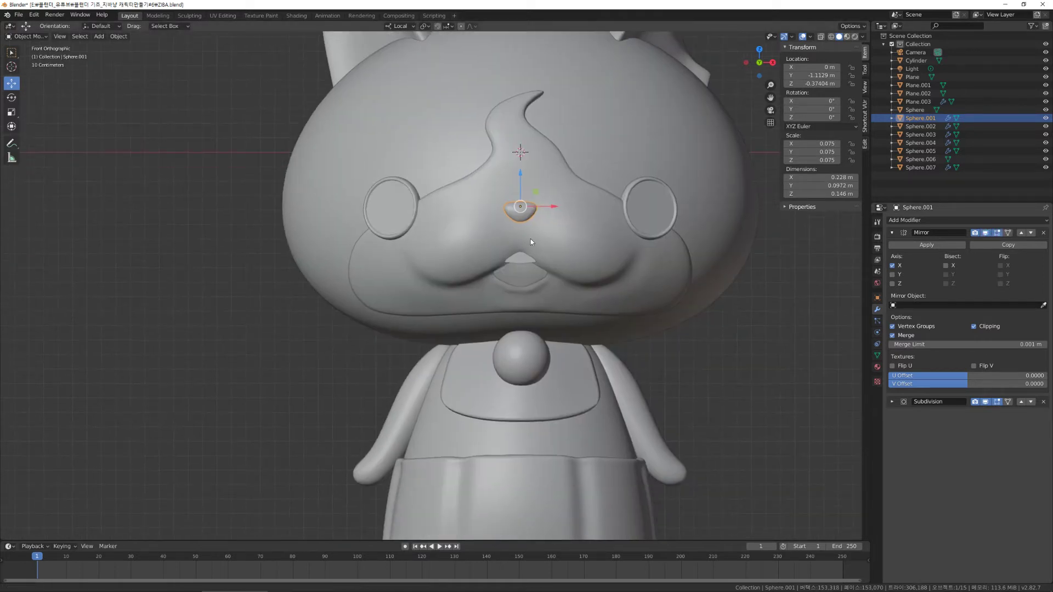
{"action": "scroll", "coordinate": [482, 345], "scroll_direction": "down", "scroll_amount": 2}
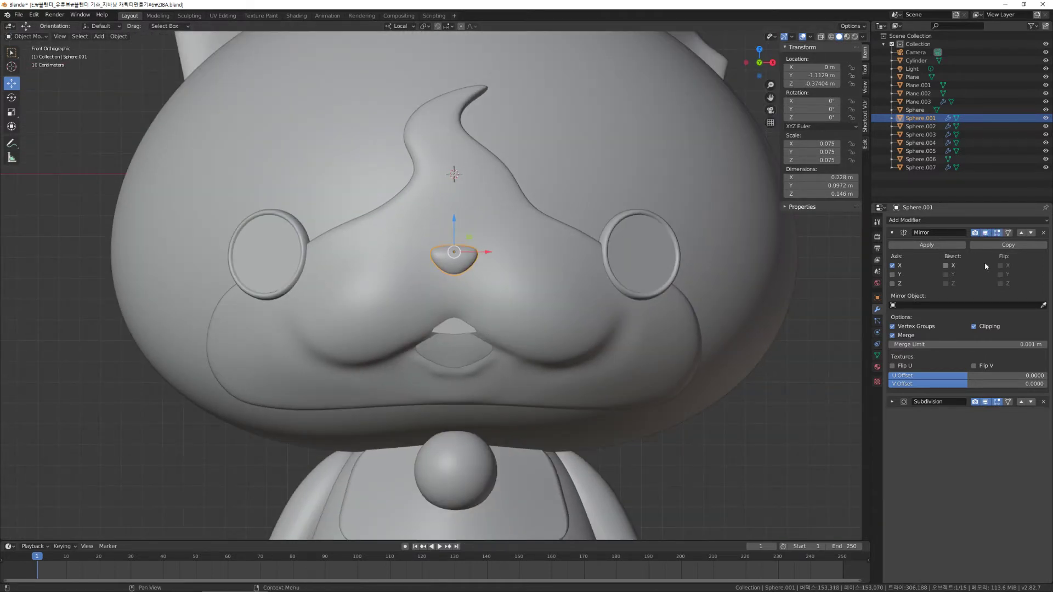
{"action": "left_click", "coordinate": [935, 247]}
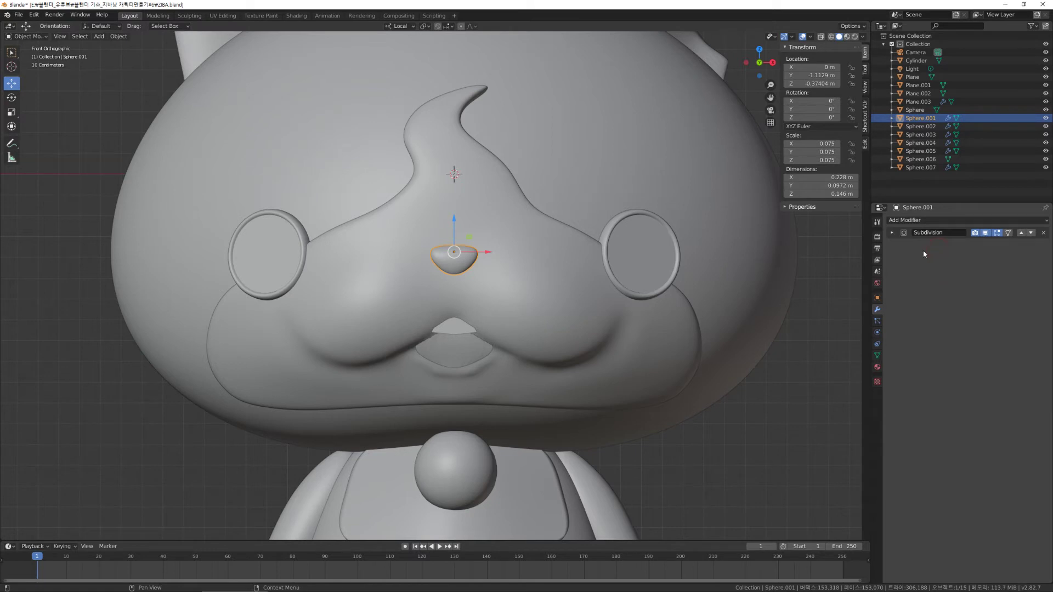
Compare the nose at Subdivision viewport levels 0 and 3, and apply the modifier at level 3.
{"action": "left_click", "coordinate": [892, 232]}
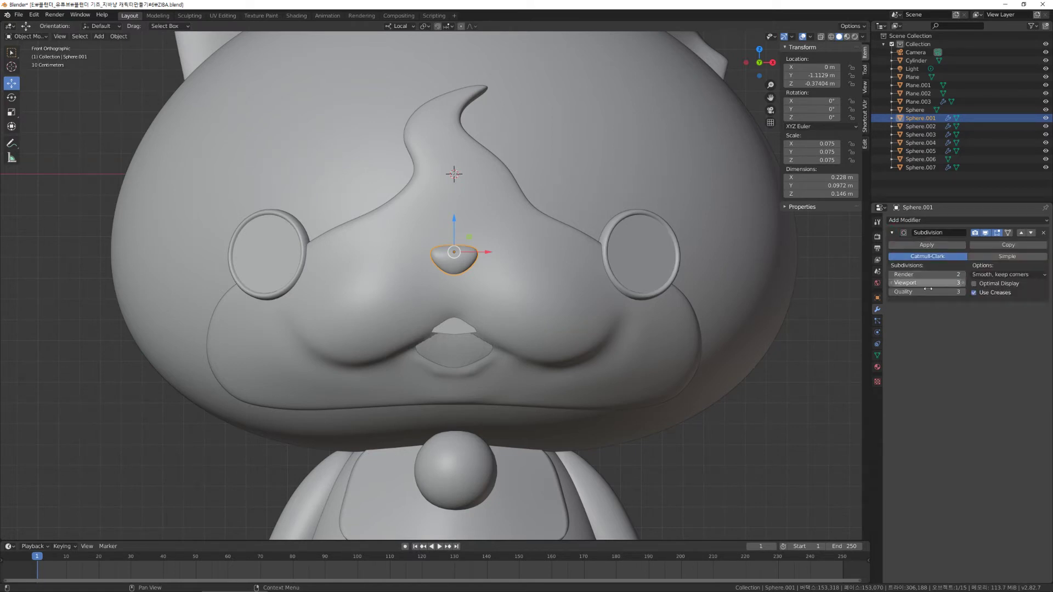
{"action": "left_click", "coordinate": [891, 284]}
{"action": "left_click", "coordinate": [891, 284]}
{"action": "left_click", "coordinate": [891, 284]}
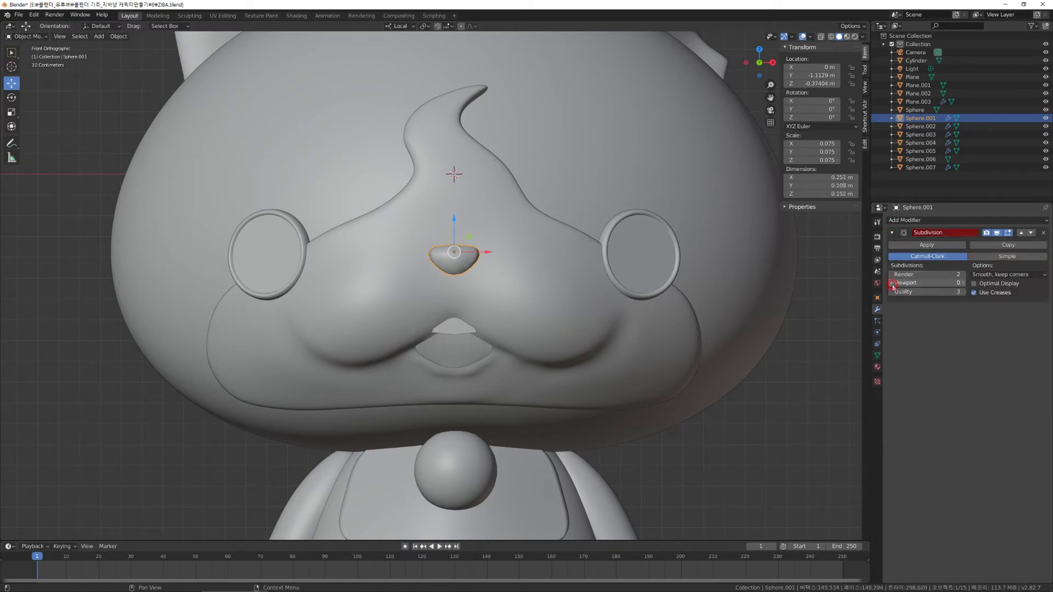
{"action": "left_click", "coordinate": [962, 284]}
{"action": "left_click", "coordinate": [962, 284]}
{"action": "left_click", "coordinate": [962, 284]}
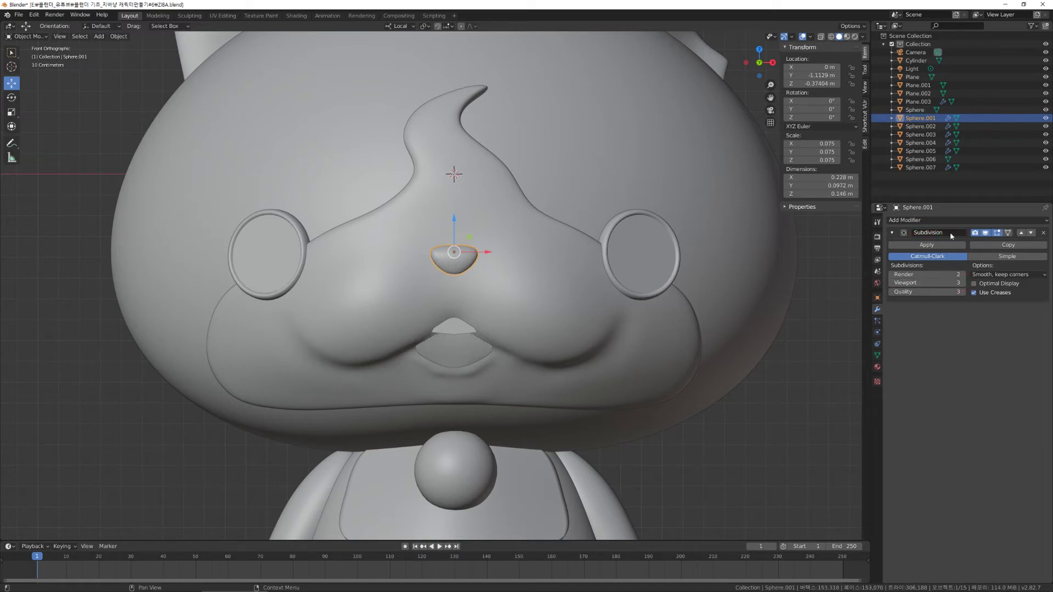
{"action": "left_click", "coordinate": [941, 247]}
Check the upper mouth piece for modifiers, and apply the Mirror and Subdivision modifiers on the lower mouth piece.
{"action": "scroll", "coordinate": [587, 267], "scroll_direction": "down", "scroll_amount": 3}
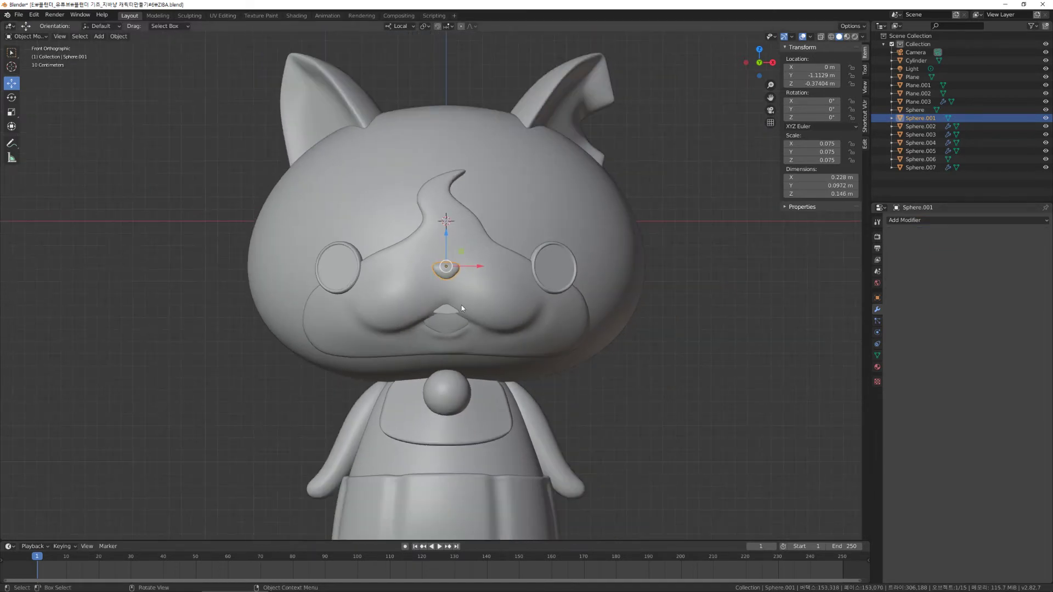
{"action": "left_click", "coordinate": [448, 310]}
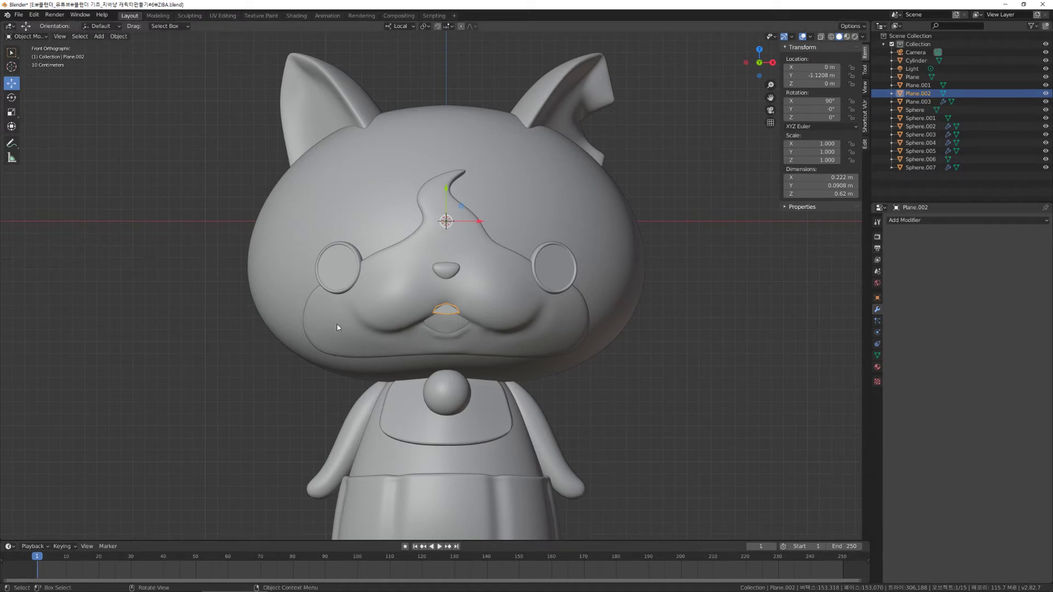
{"action": "left_click", "coordinate": [443, 327]}
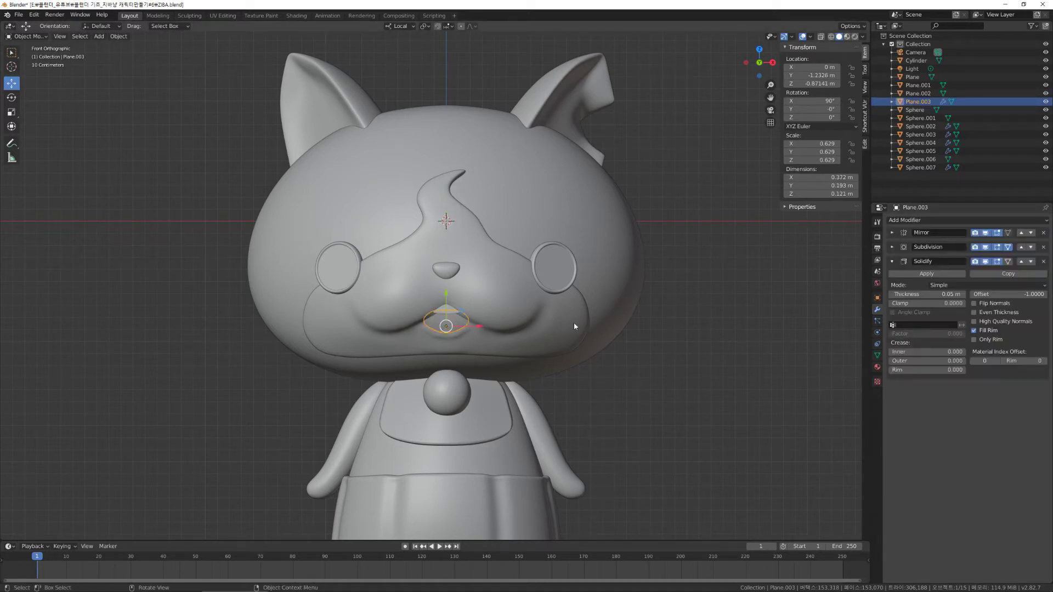
{"action": "left_click", "coordinate": [891, 233]}
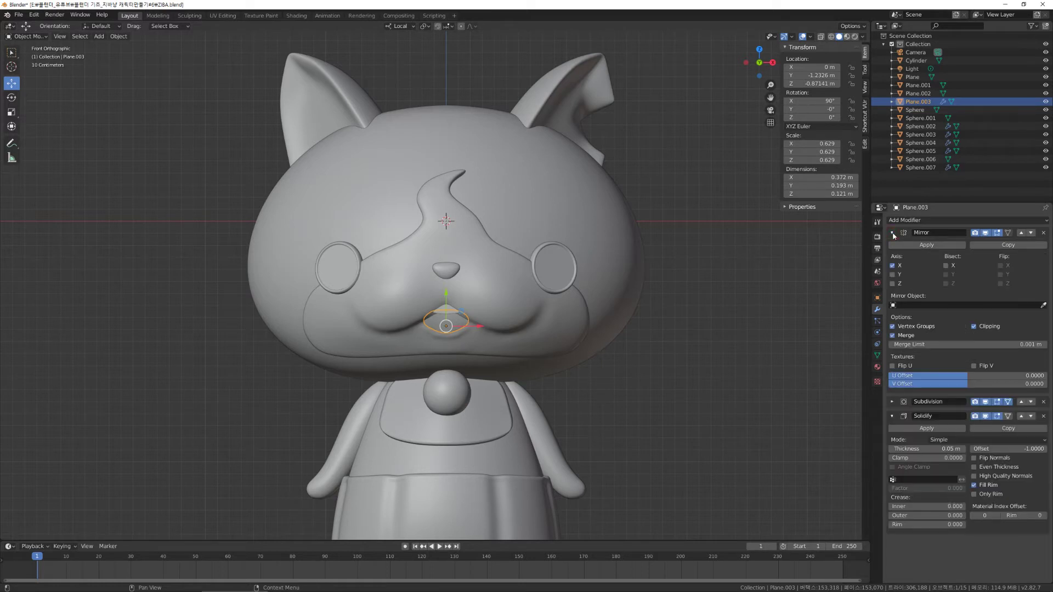
{"action": "left_click", "coordinate": [892, 234]}
{"action": "left_click", "coordinate": [893, 234]}
{"action": "left_click", "coordinate": [926, 245]}
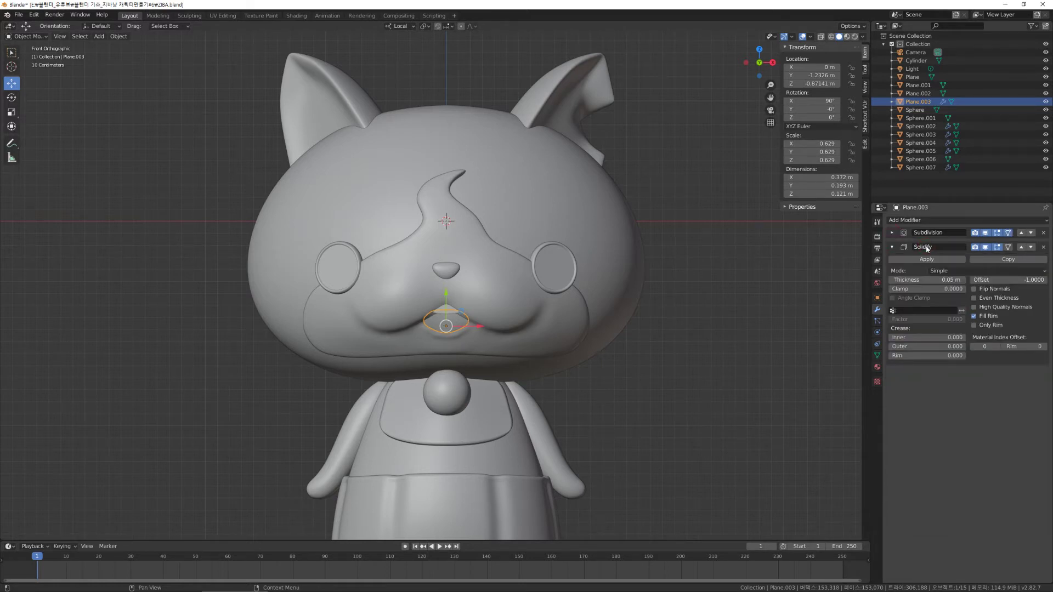
{"action": "left_click", "coordinate": [893, 233]}
{"action": "left_click", "coordinate": [926, 245]}
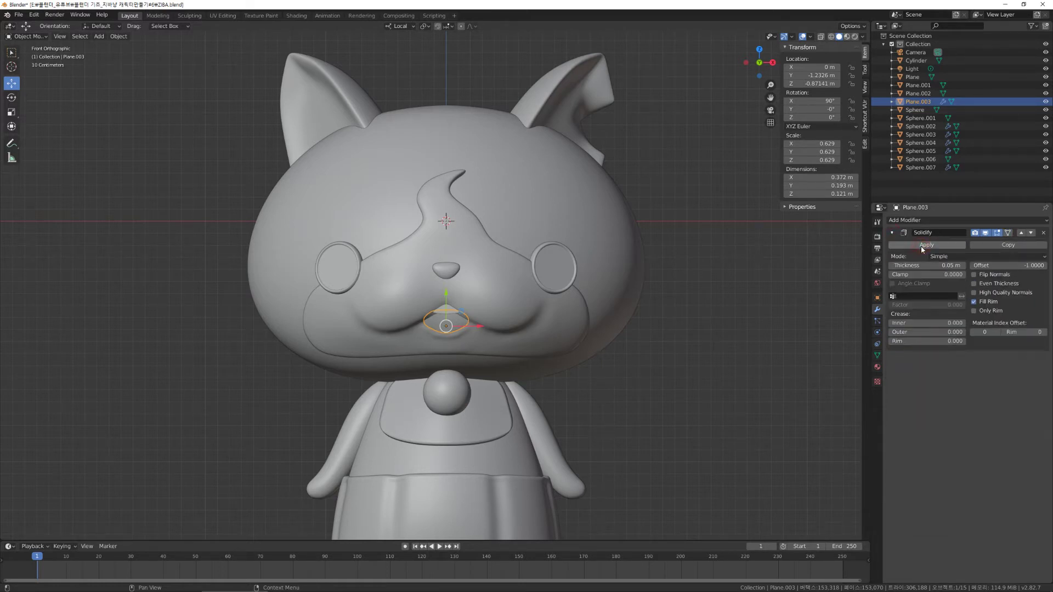
Examine the lower mouth piece with its Solidify modifier from the side and at an angle.
{"action": "left_click", "coordinate": [892, 233]}
{"action": "left_click", "coordinate": [892, 234]}
{"action": "scroll", "coordinate": [510, 312], "scroll_direction": "up", "scroll_amount": 2}
{"action": "key", "text": "ctrl+KP_3"}
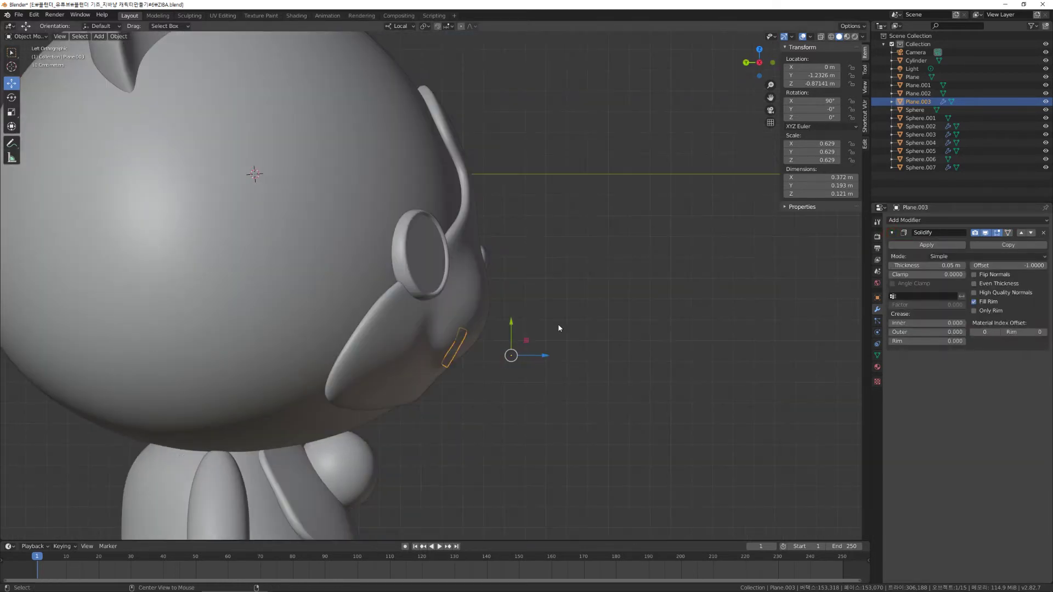
{"action": "middle_click_drag", "start_coordinate": [529, 362], "coordinate": [579, 363]}
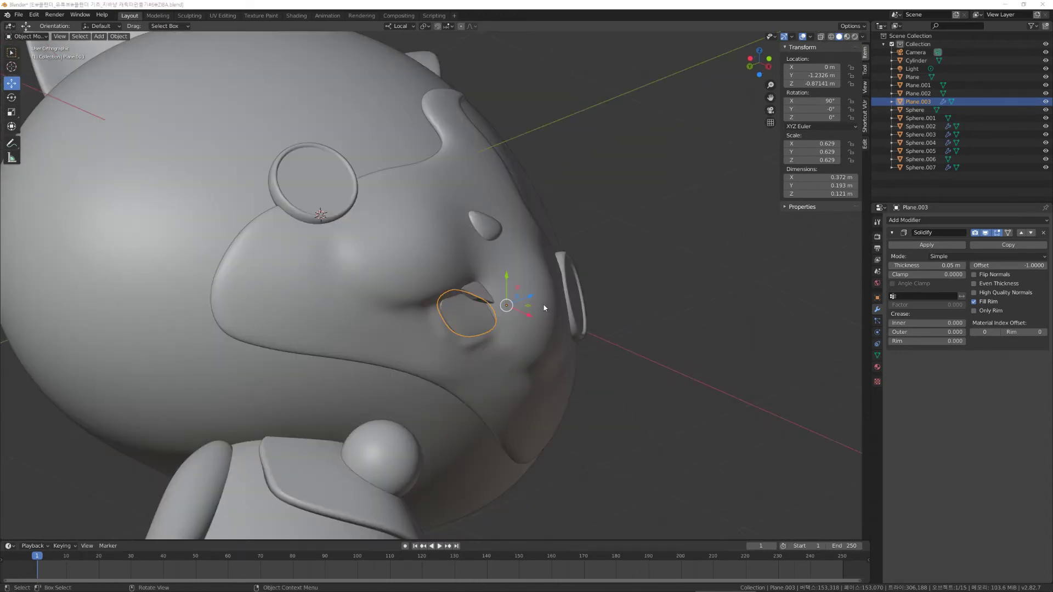
{"action": "middle_click_drag", "start_coordinate": [544, 308], "coordinate": [548, 305]}
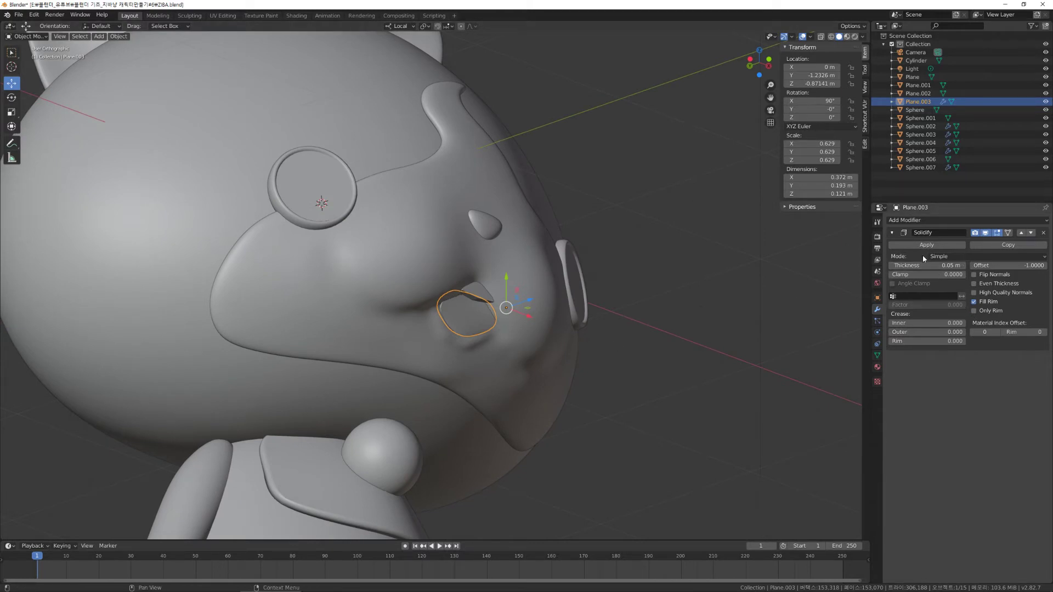
{"action": "middle_click_drag", "start_coordinate": [512, 364], "coordinate": [556, 353]}
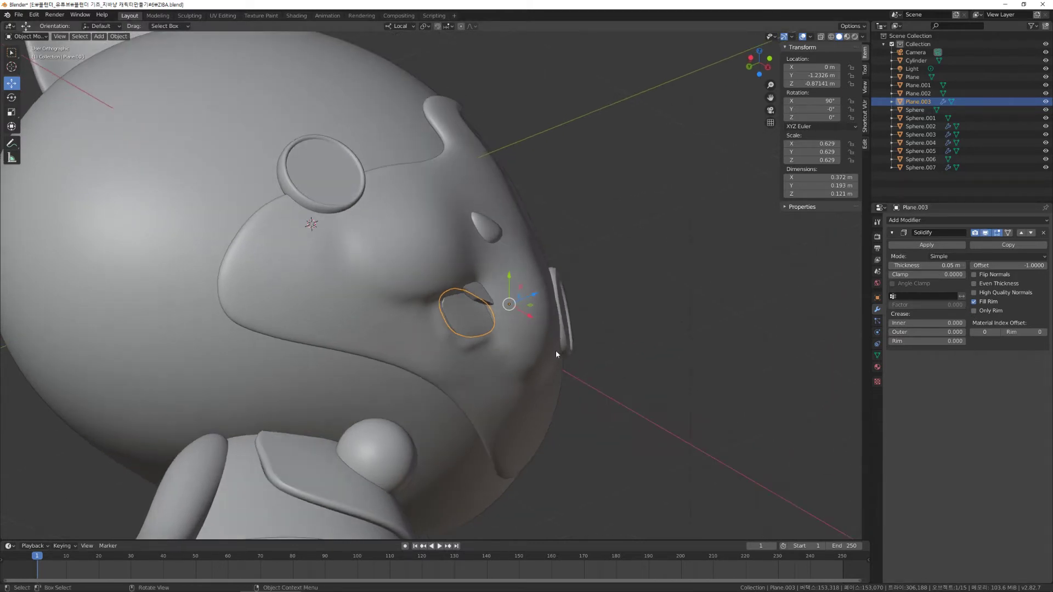
Reselect the lower mouth piece and isolate it in local view to inspect its thickness.
{"action": "left_click", "coordinate": [628, 351]}
{"action": "left_click", "coordinate": [466, 325]}
{"action": "scroll", "coordinate": [478, 334], "scroll_direction": "up", "scroll_amount": 2}
{"action": "middle_click_drag", "start_coordinate": [491, 344], "coordinate": [505, 354]}
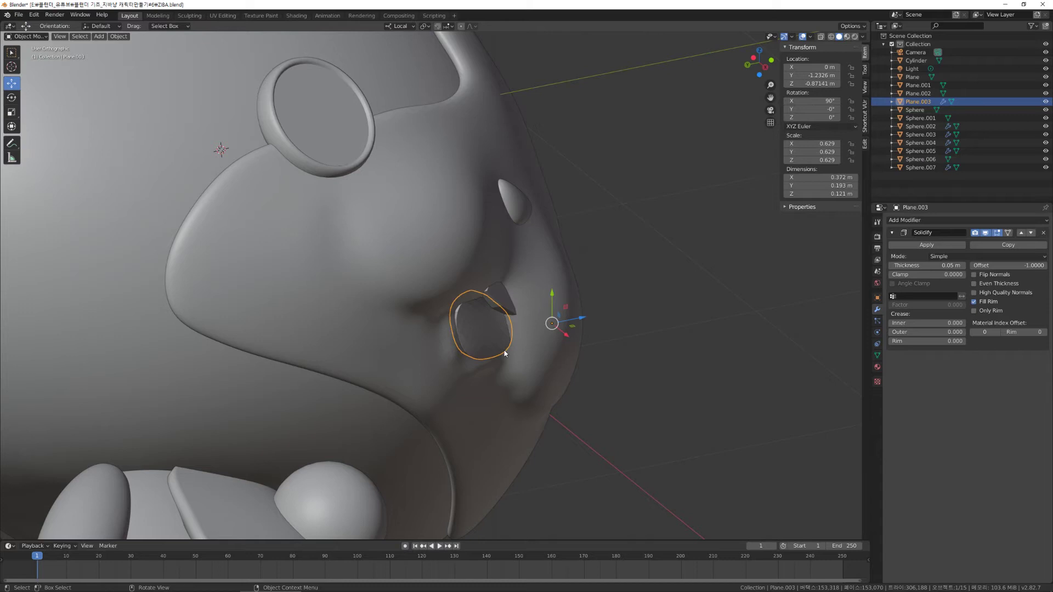
{"action": "key", "text": "KP_Divide"}
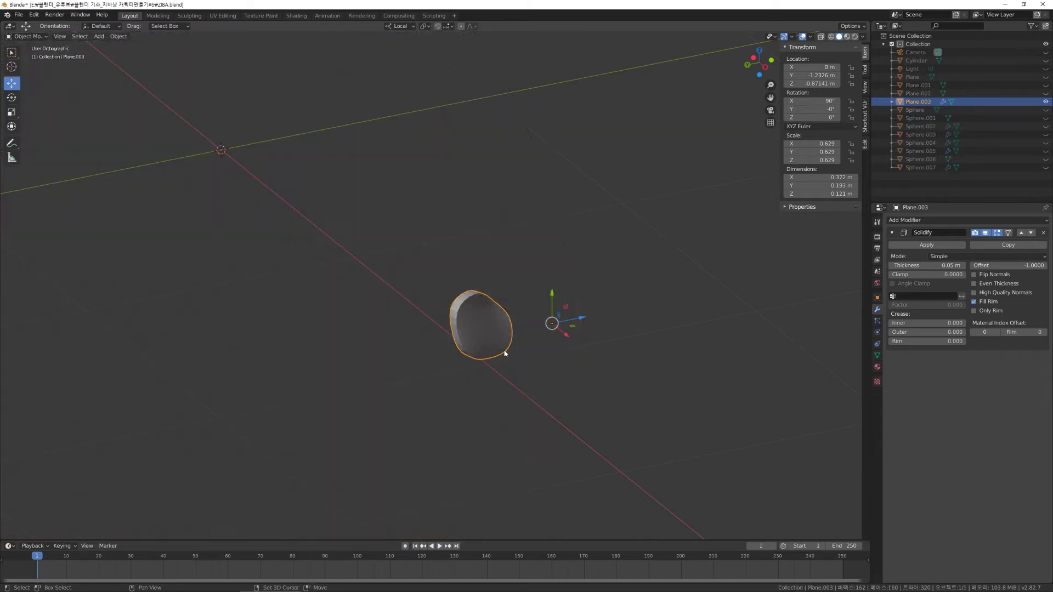
{"action": "middle_click_drag", "start_coordinate": [522, 323], "coordinate": [518, 359]}
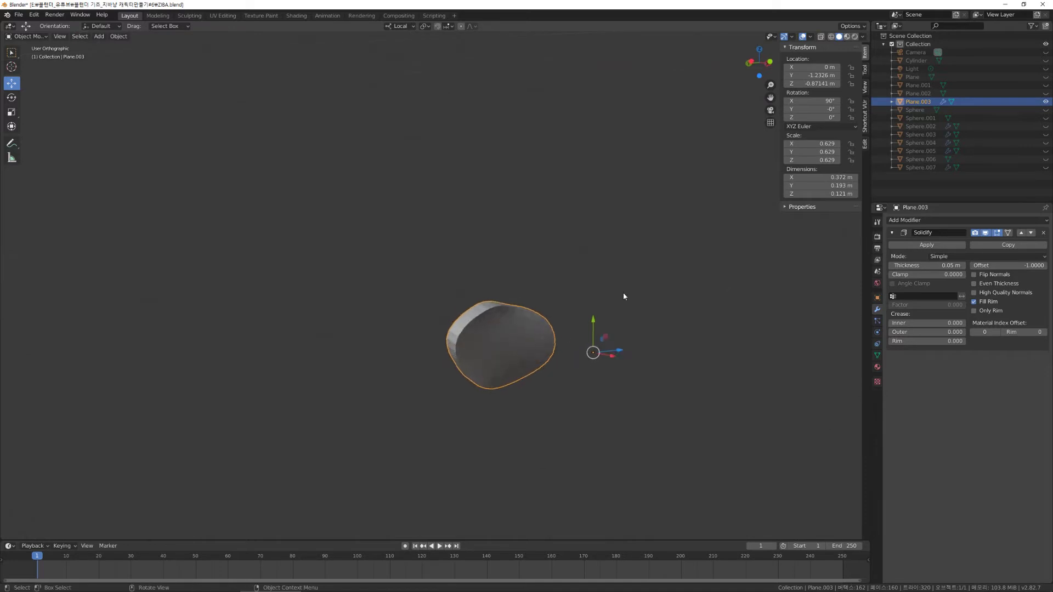
Start the Shortcut VUr input display and return to the object's transform properties.
{"action": "left_click", "coordinate": [864, 122]}
{"action": "left_click", "coordinate": [820, 59]}
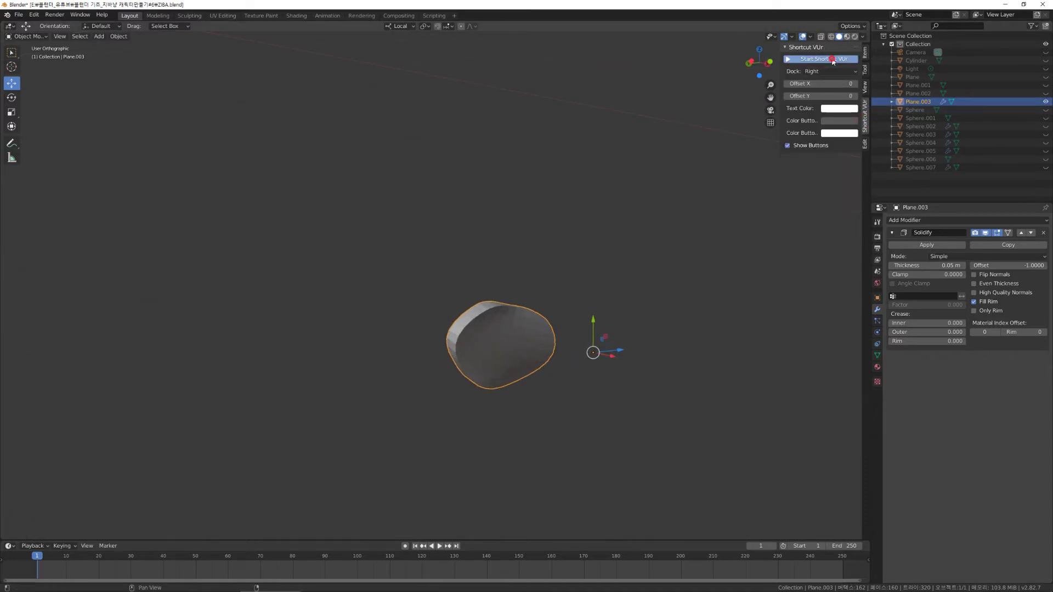
{"action": "left_click", "coordinate": [865, 52]}
{"action": "left_click", "coordinate": [717, 289]}
Compare the isolated mouth piece with Solidify's viewport display off and on, and apply the Solidify modifier.
{"action": "scroll", "coordinate": [566, 339], "scroll_direction": "up", "scroll_amount": 1}
{"action": "left_click", "coordinate": [560, 360]}
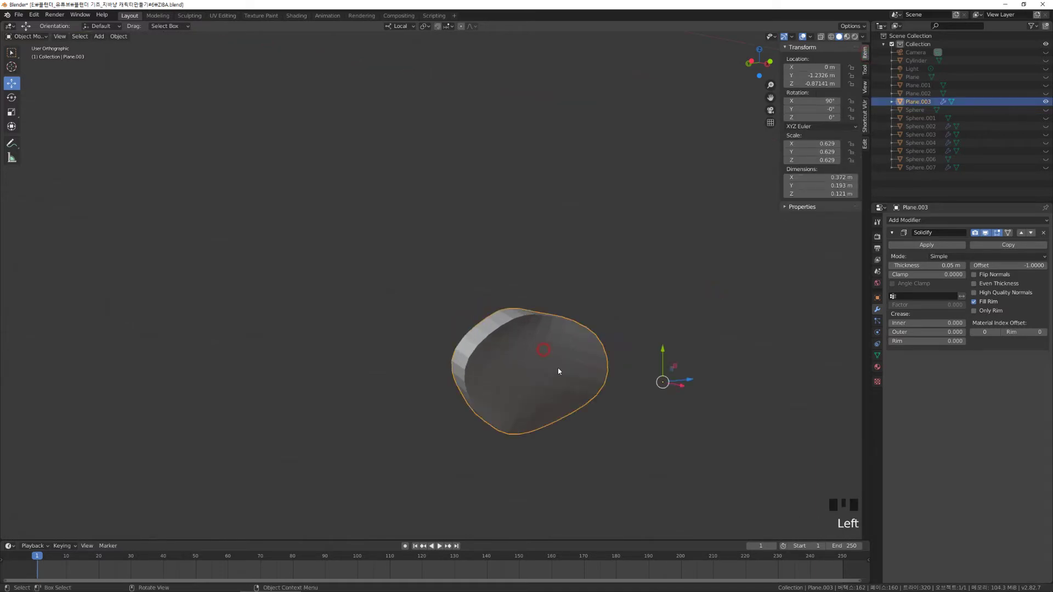
{"action": "middle_click_drag", "start_coordinate": [557, 364], "coordinate": [537, 328]}
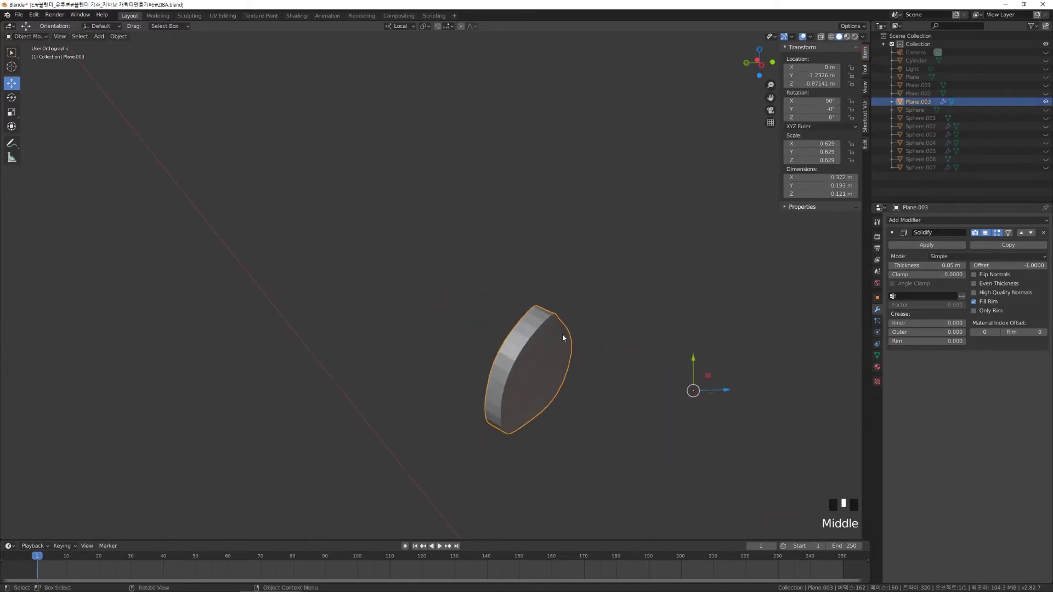
{"action": "left_click", "coordinate": [987, 235]}
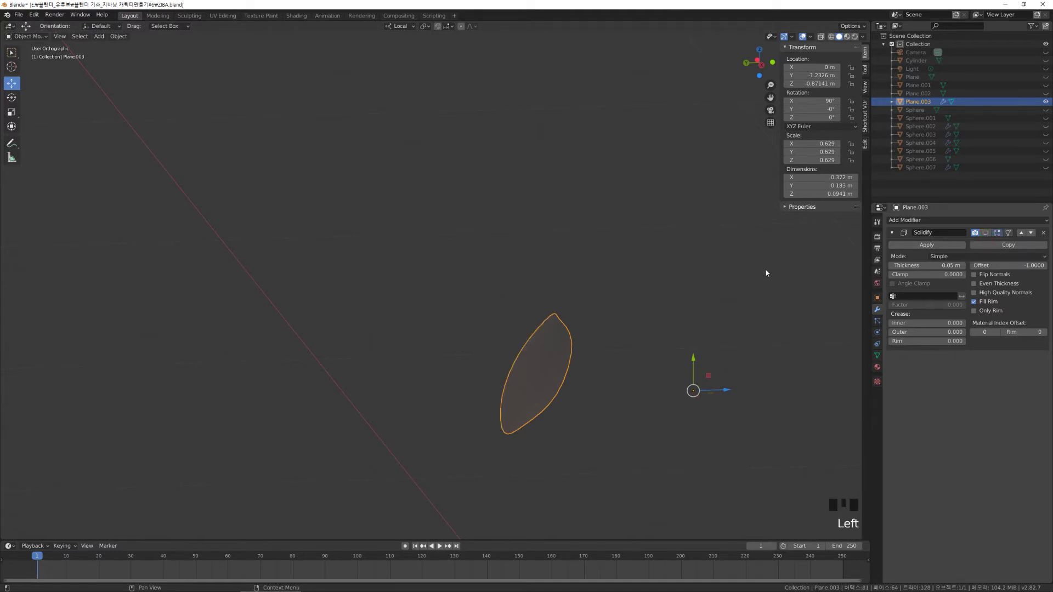
{"action": "middle_click_drag", "start_coordinate": [766, 272], "coordinate": [696, 320]}
{"action": "left_click", "coordinate": [985, 233]}
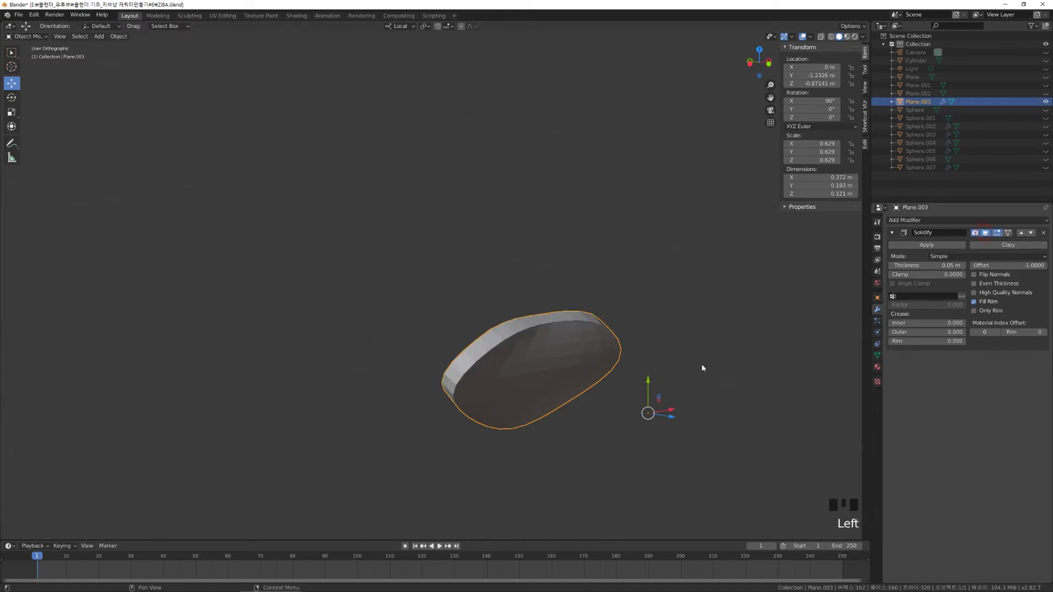
{"action": "middle_click_drag", "start_coordinate": [551, 327], "coordinate": [563, 322]}
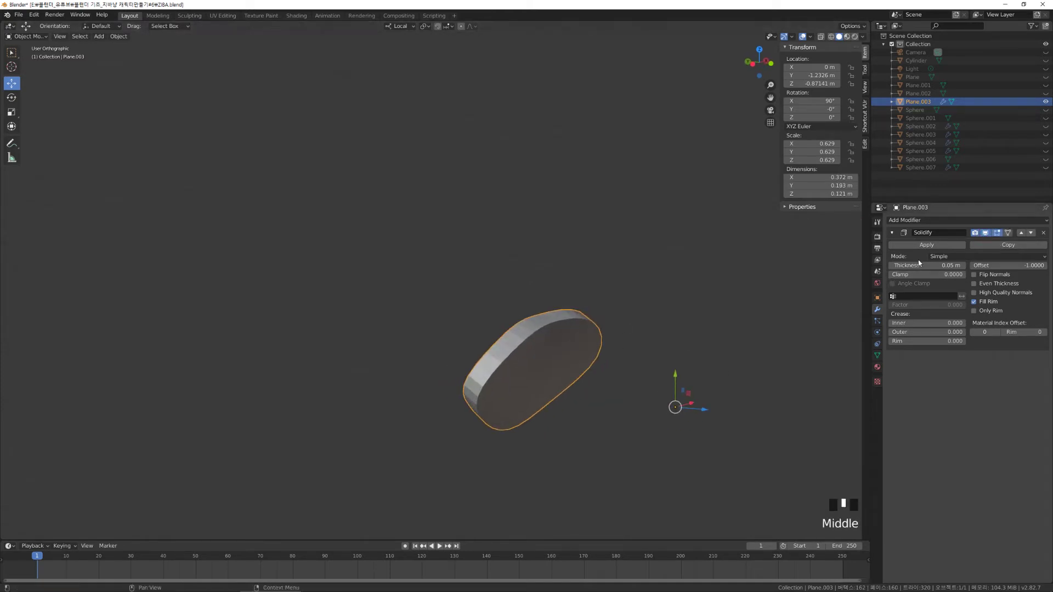
{"action": "left_click", "coordinate": [926, 246]}
{"action": "left_click", "coordinate": [685, 339]}
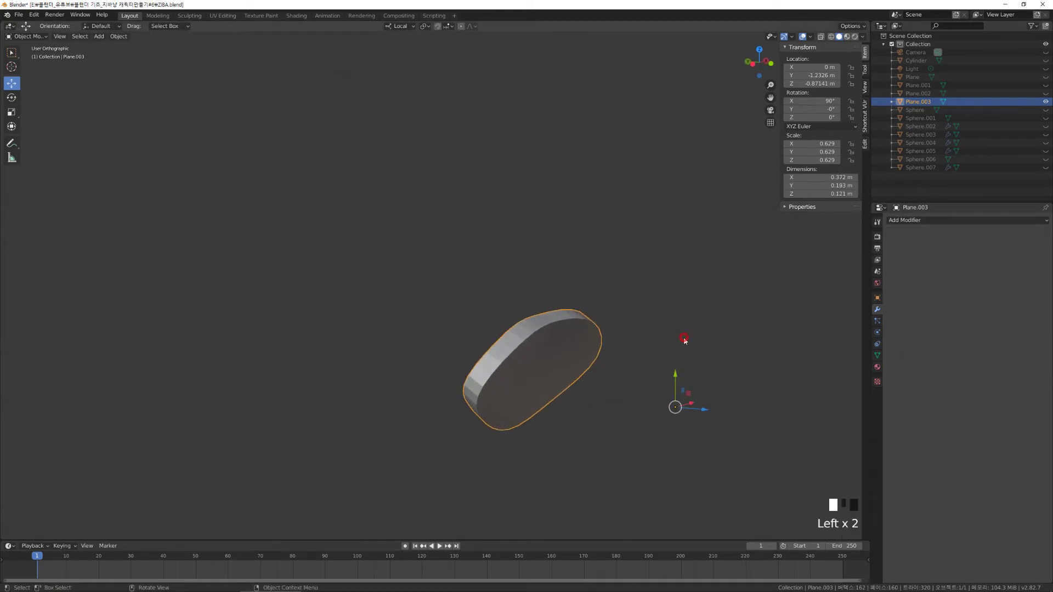
Inspect the solidified mouth piece, bring the rest of the character back into view, and clear the selection.
{"action": "left_click", "coordinate": [585, 344]}
{"action": "middle_click_drag", "start_coordinate": [654, 316], "coordinate": [671, 299]}
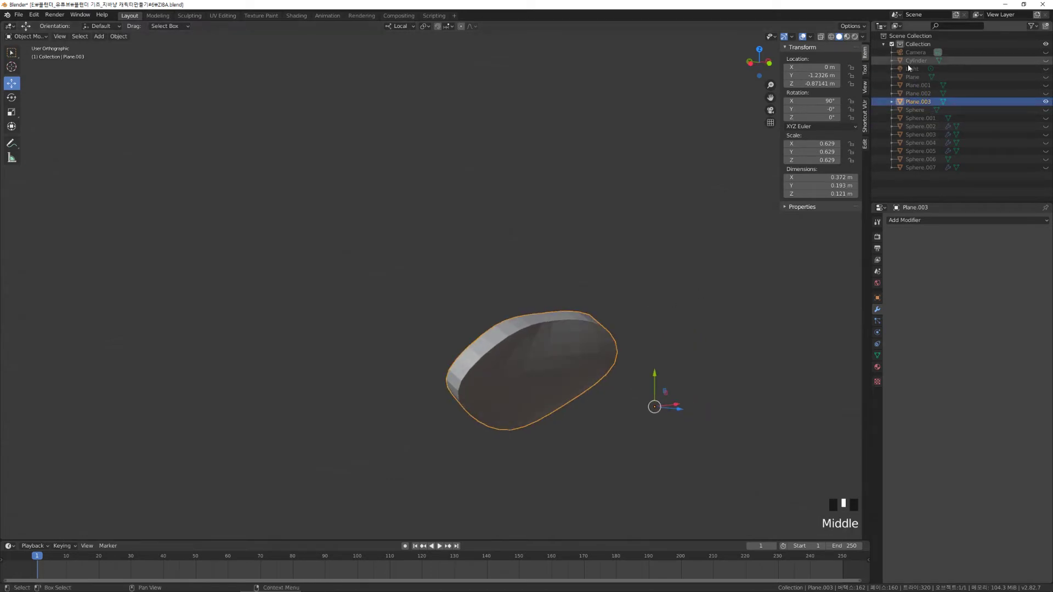
{"action": "left_click", "coordinate": [682, 234]}
{"action": "left_click", "coordinate": [563, 362]}
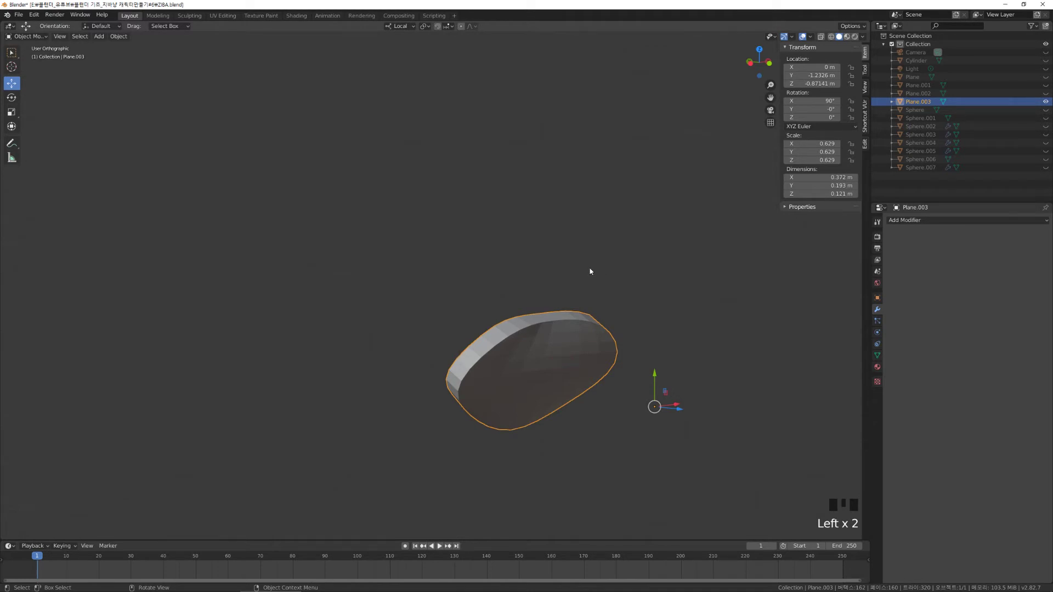
{"action": "key", "text": "alt+h"}
{"action": "scroll", "coordinate": [576, 263], "scroll_direction": "down", "scroll_amount": 5}
{"action": "left_click", "coordinate": [720, 331]}
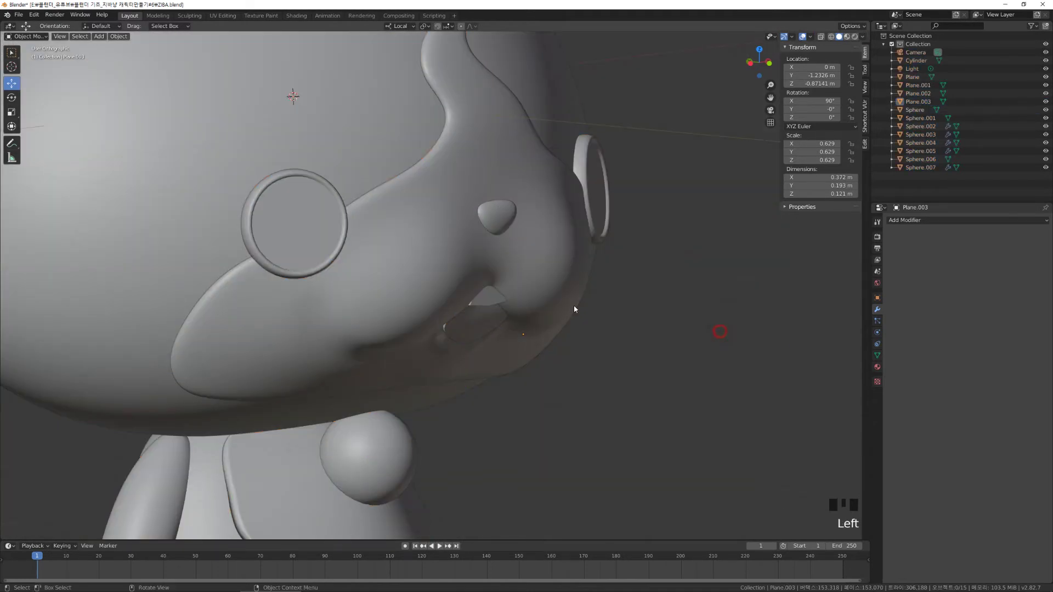
Select the ears, head and face patch in turn to check them for remaining modifiers.
{"action": "scroll", "coordinate": [526, 273], "scroll_direction": "down", "scroll_amount": 5}
{"action": "left_click", "coordinate": [320, 120]}
{"action": "left_click", "coordinate": [381, 191]}
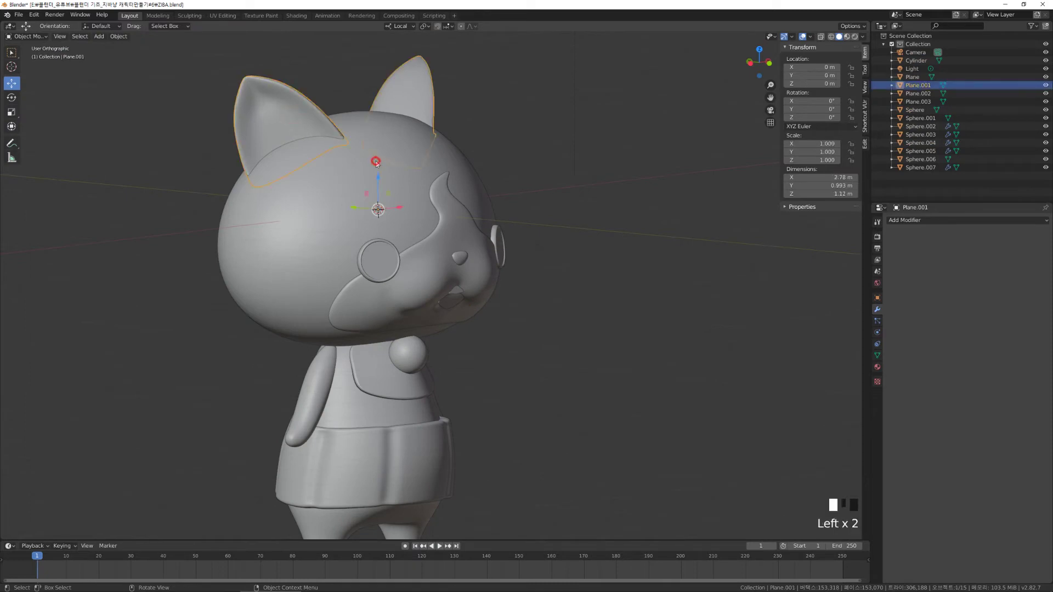
{"action": "left_click", "coordinate": [453, 213]}
{"action": "middle_click_drag", "start_coordinate": [453, 212], "coordinate": [494, 244]}
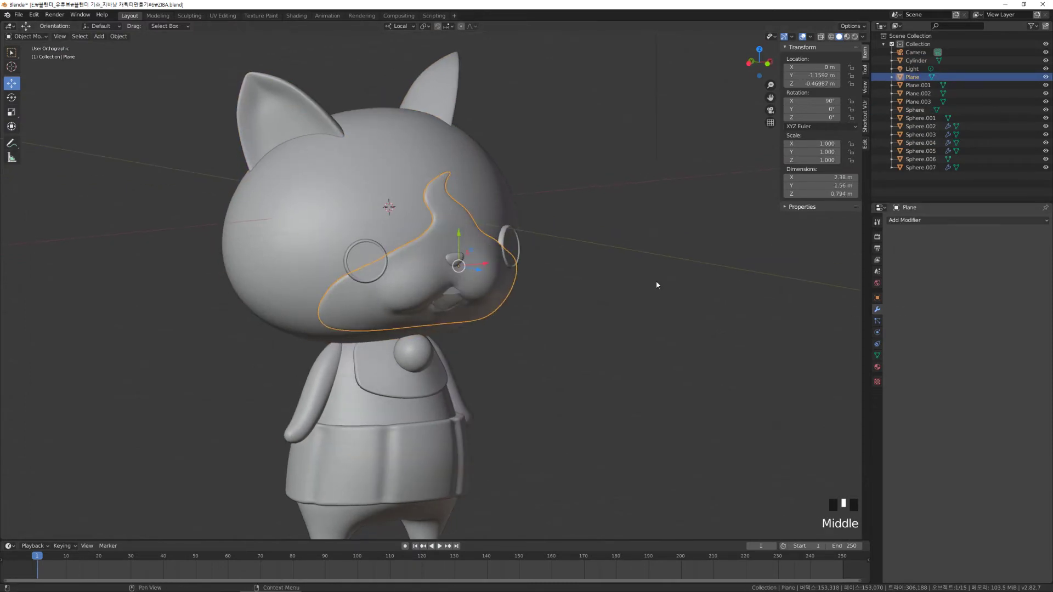
{"action": "middle_click_drag", "start_coordinate": [527, 293], "coordinate": [489, 289]}
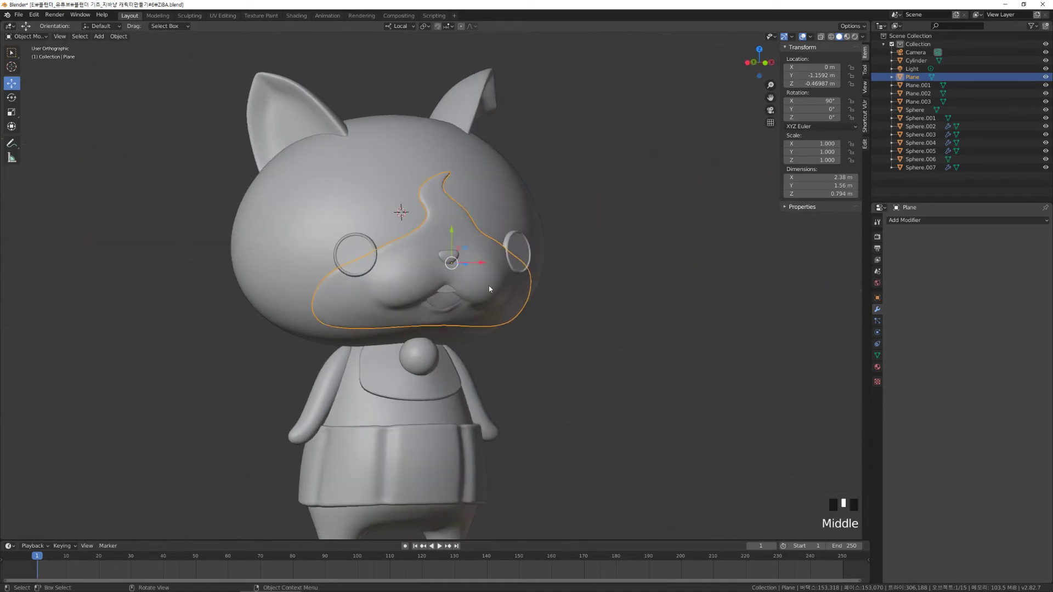
Check the nose, eyes, both mouth pieces, the head and the ball below the chin for remaining modifiers.
{"action": "left_click", "coordinate": [446, 259]}
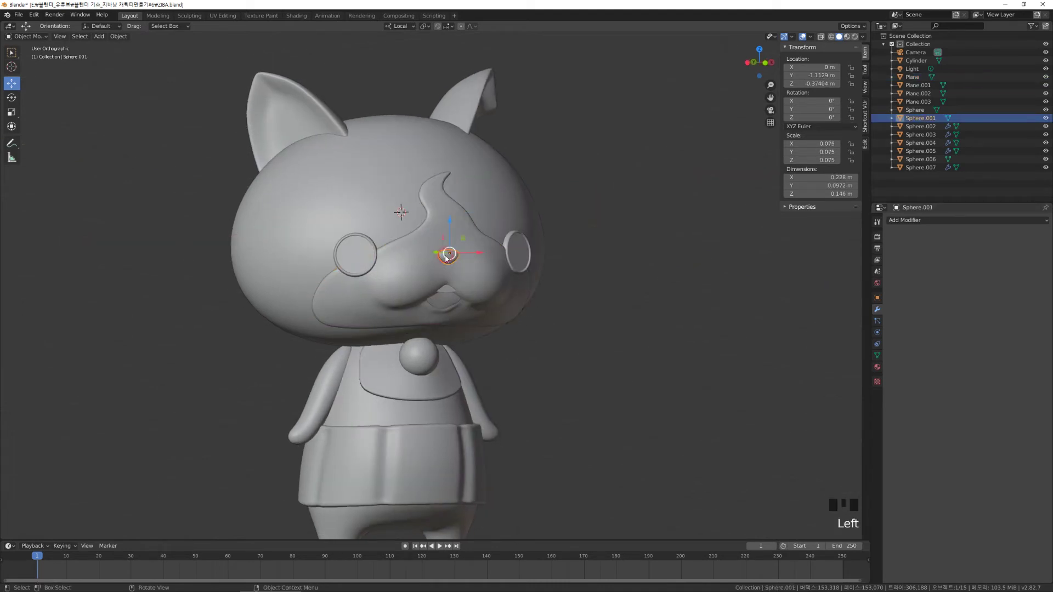
{"action": "left_click", "coordinate": [518, 242]}
{"action": "left_click", "coordinate": [446, 289]}
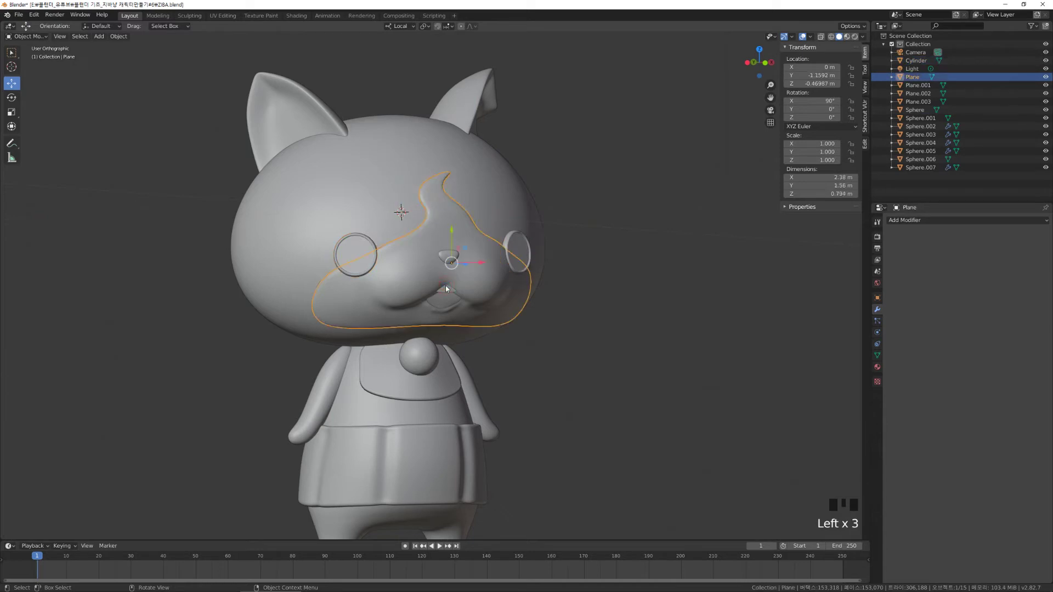
{"action": "left_click", "coordinate": [447, 290]}
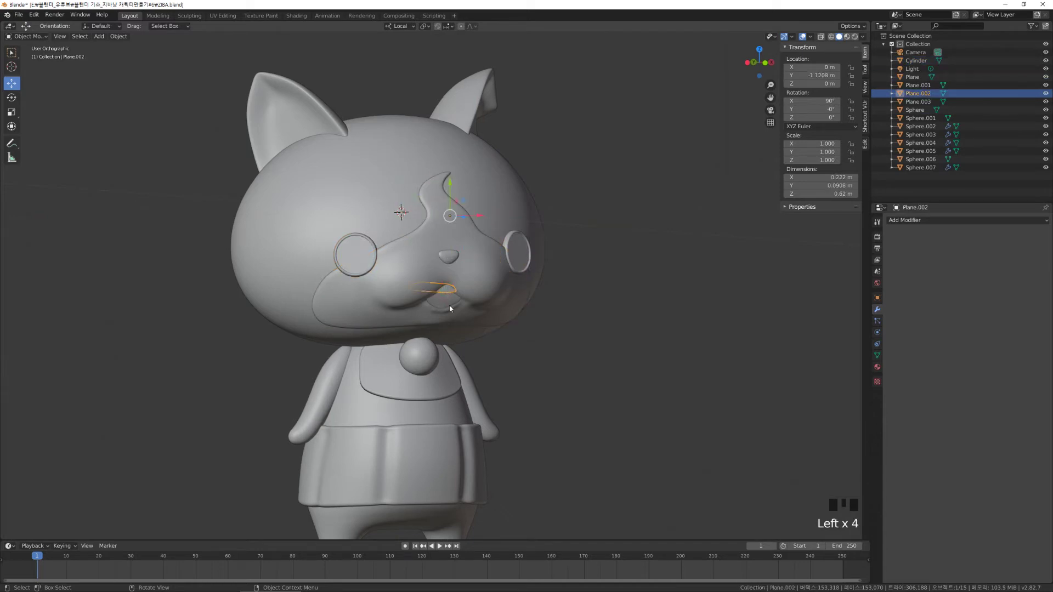
{"action": "left_click", "coordinate": [450, 309]}
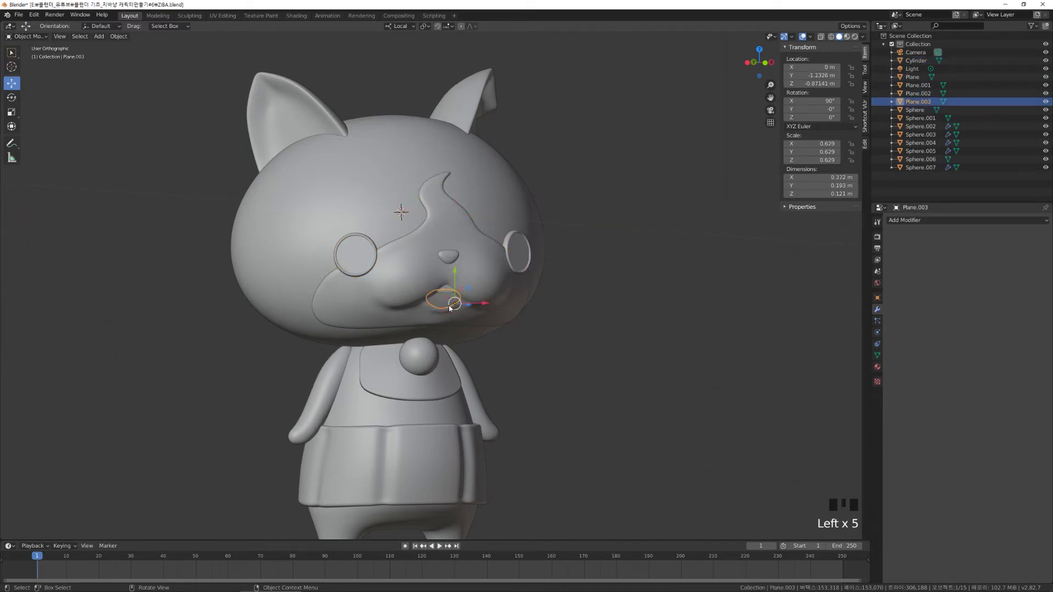
{"action": "left_click", "coordinate": [443, 336]}
{"action": "left_click", "coordinate": [532, 323]}
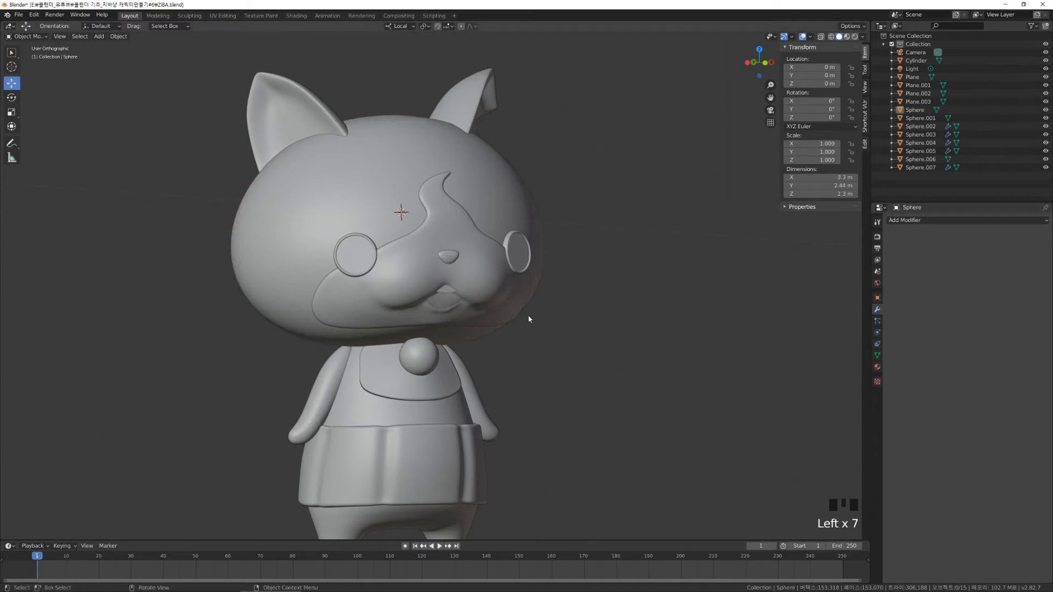
{"action": "middle_click_drag", "start_coordinate": [529, 317], "coordinate": [422, 351]}
{"action": "left_click", "coordinate": [421, 355]}
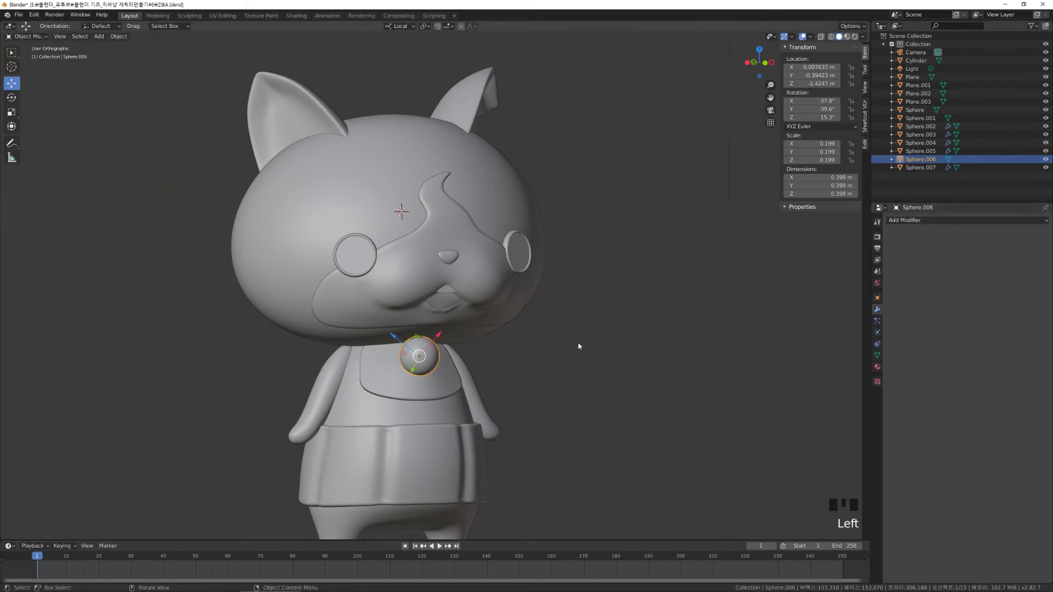
Select the bib on the chest, compare it with Mirror's viewport display off and on, and apply the Mirror modifier.
{"action": "middle_click_drag", "start_coordinate": [578, 345], "coordinate": [582, 358]}
{"action": "left_click", "coordinate": [520, 361]}
{"action": "left_click", "coordinate": [435, 383]}
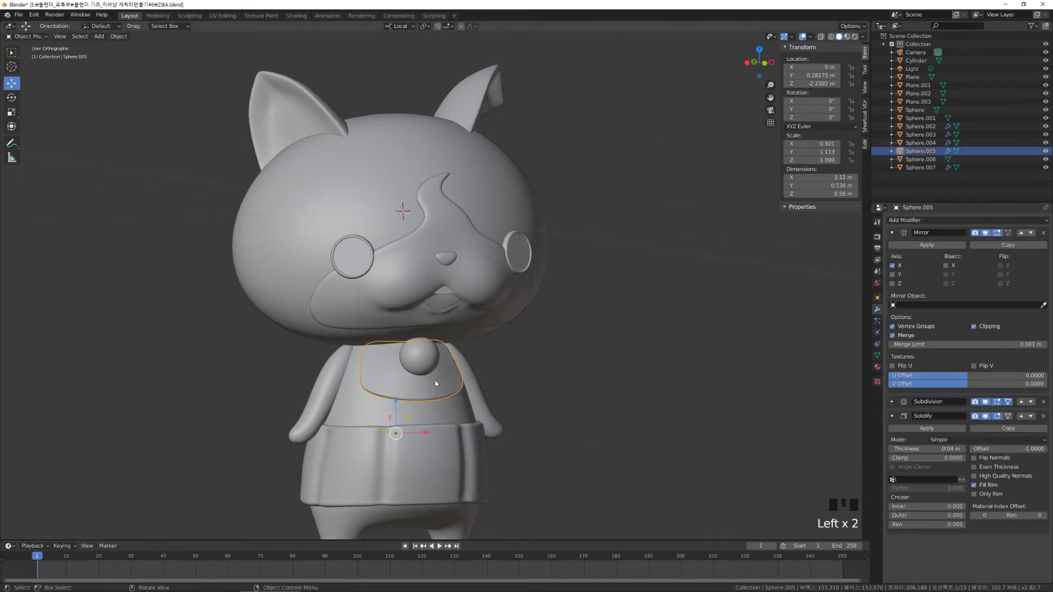
{"action": "middle_click_drag", "start_coordinate": [659, 323], "coordinate": [572, 320]}
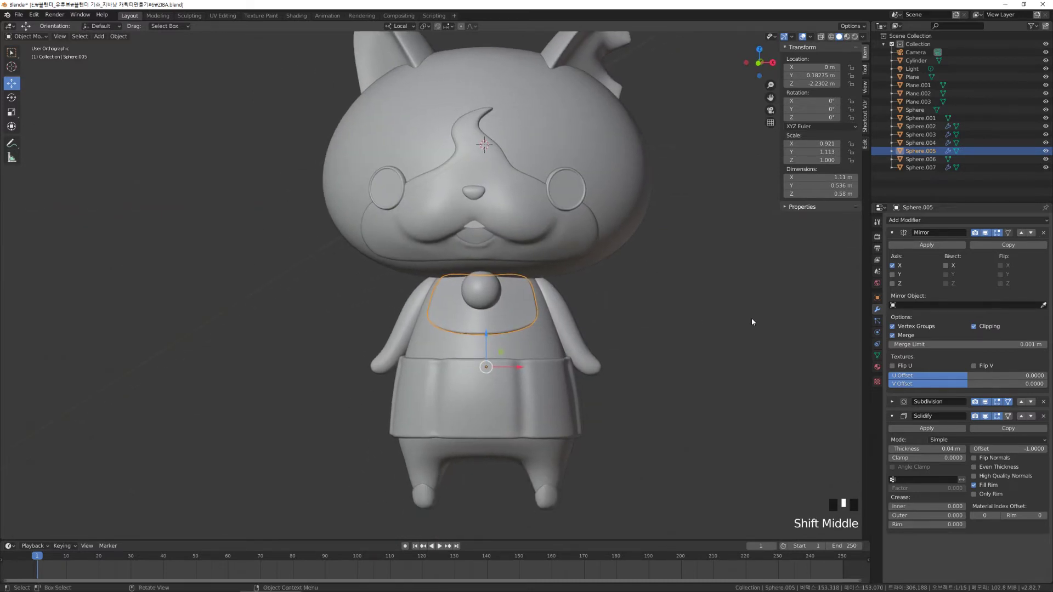
{"action": "left_click", "coordinate": [985, 233]}
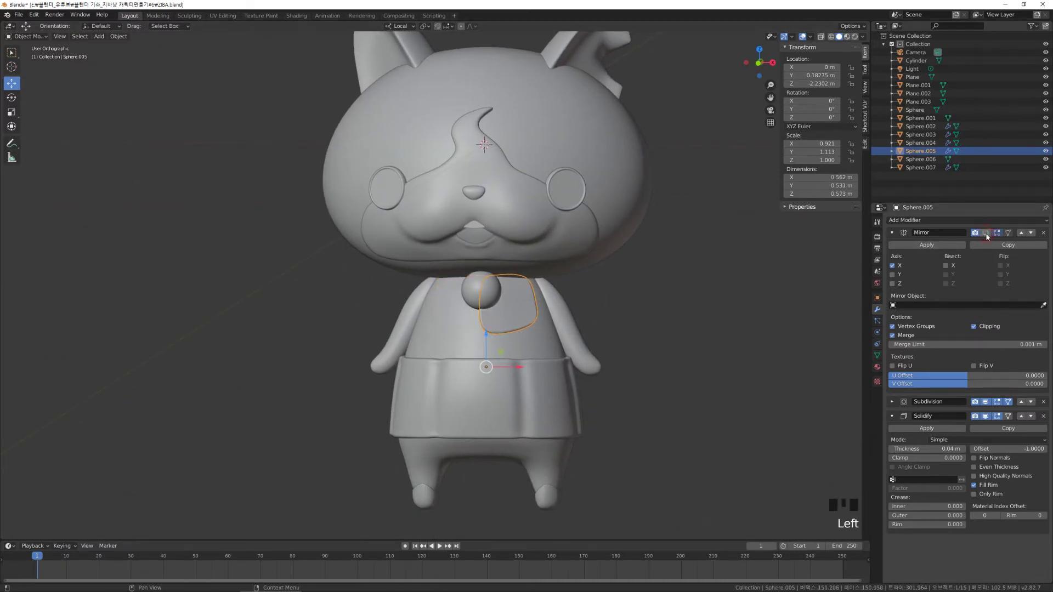
{"action": "left_click", "coordinate": [985, 233]}
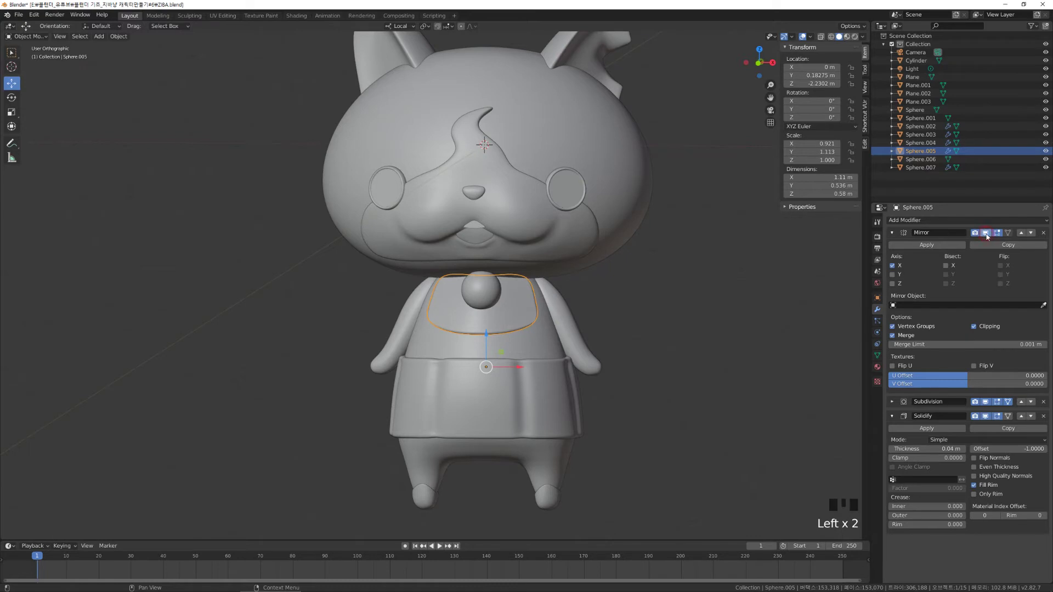
{"action": "left_click", "coordinate": [943, 248]}
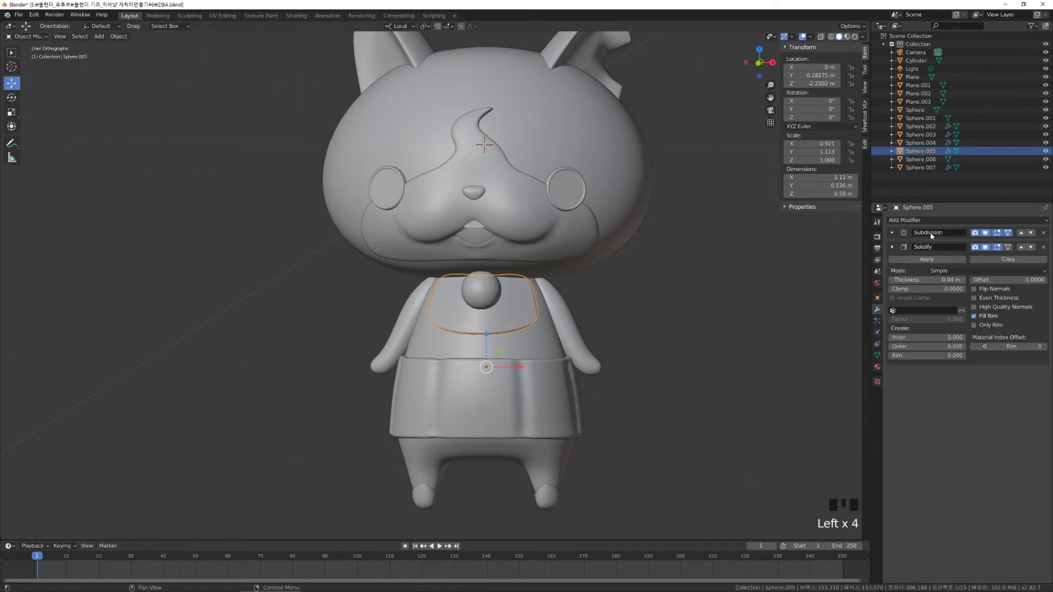
Try to apply the bib's Subdivision modifier while in Edit Mode, and return to Object Mode.
{"action": "middle_click_drag", "start_coordinate": [720, 281], "coordinate": [542, 294]}
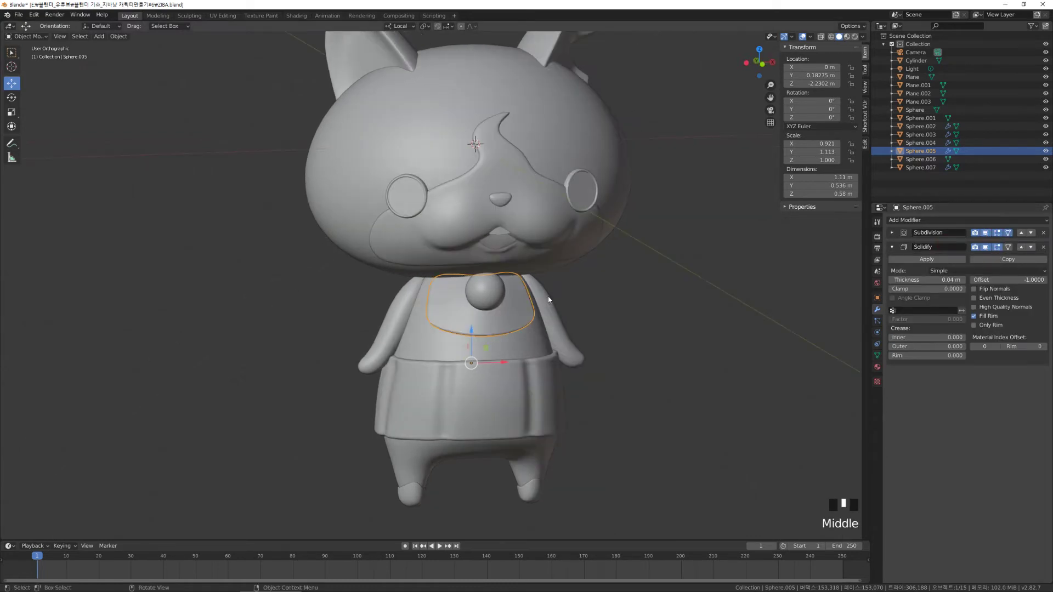
{"action": "key", "text": "Tab"}
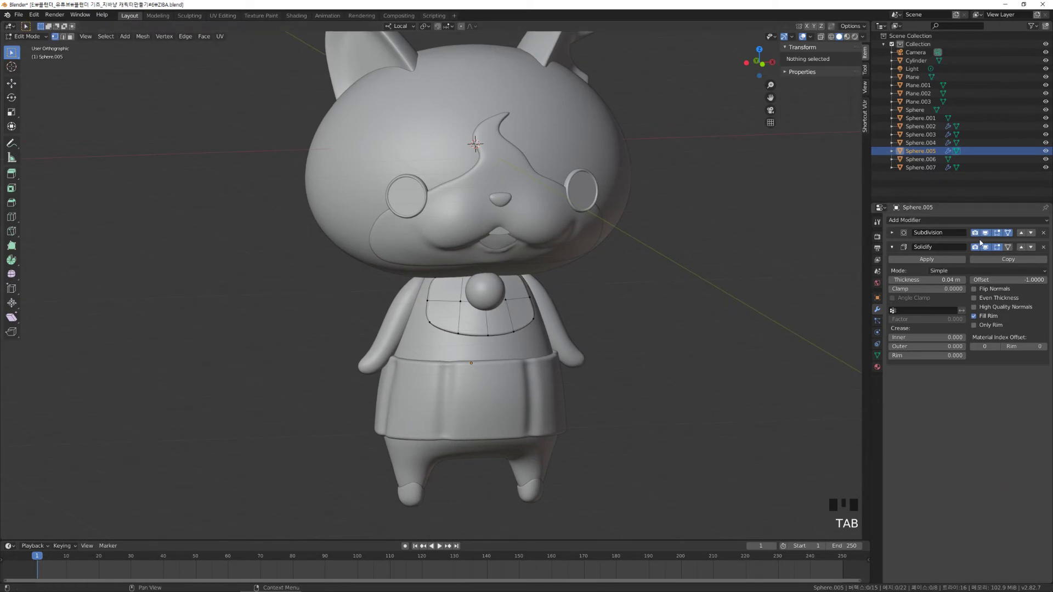
{"action": "left_click", "coordinate": [892, 233]}
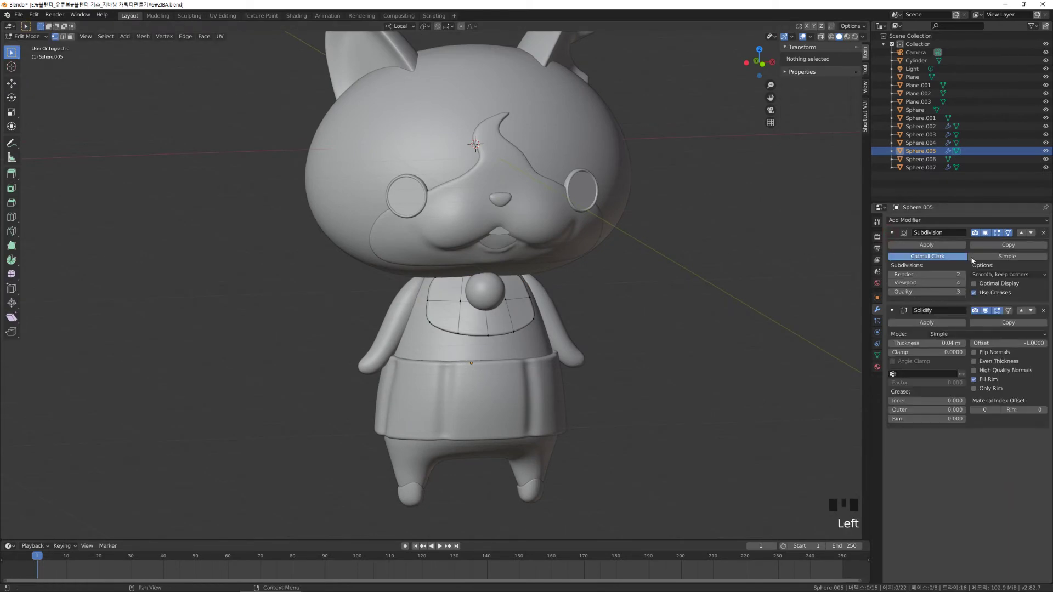
{"action": "left_click", "coordinate": [939, 246]}
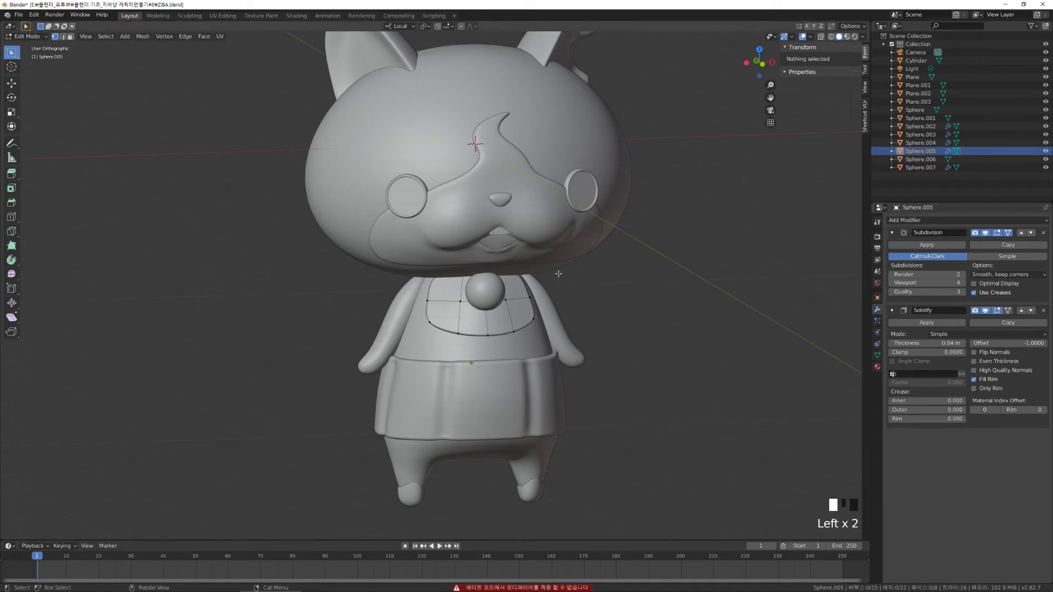
{"action": "left_click", "coordinate": [927, 245]}
{"action": "middle_click_drag", "start_coordinate": [689, 298], "coordinate": [669, 284]}
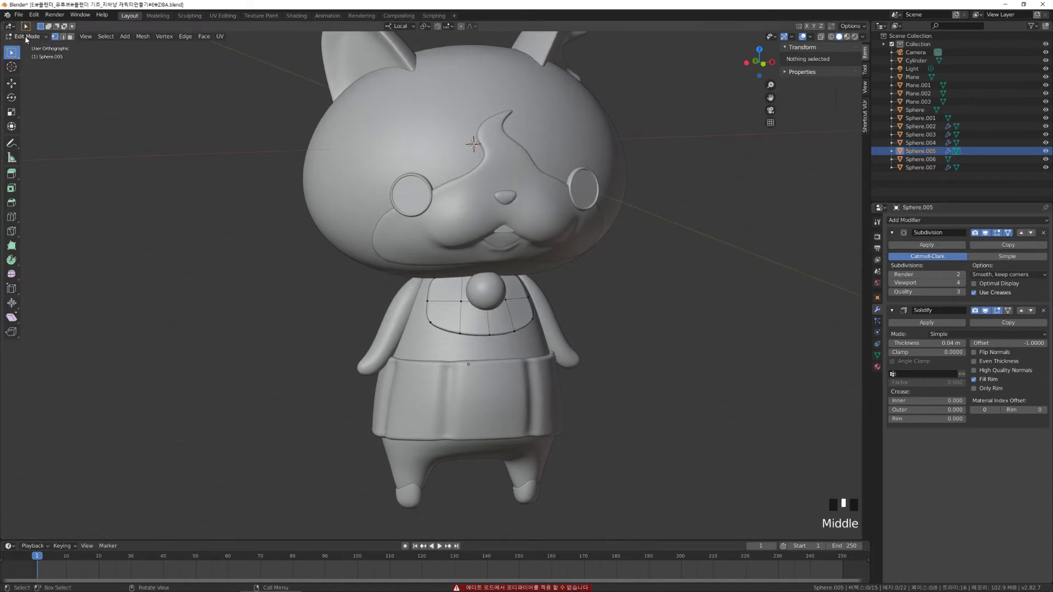
{"action": "key", "text": "Tab"}
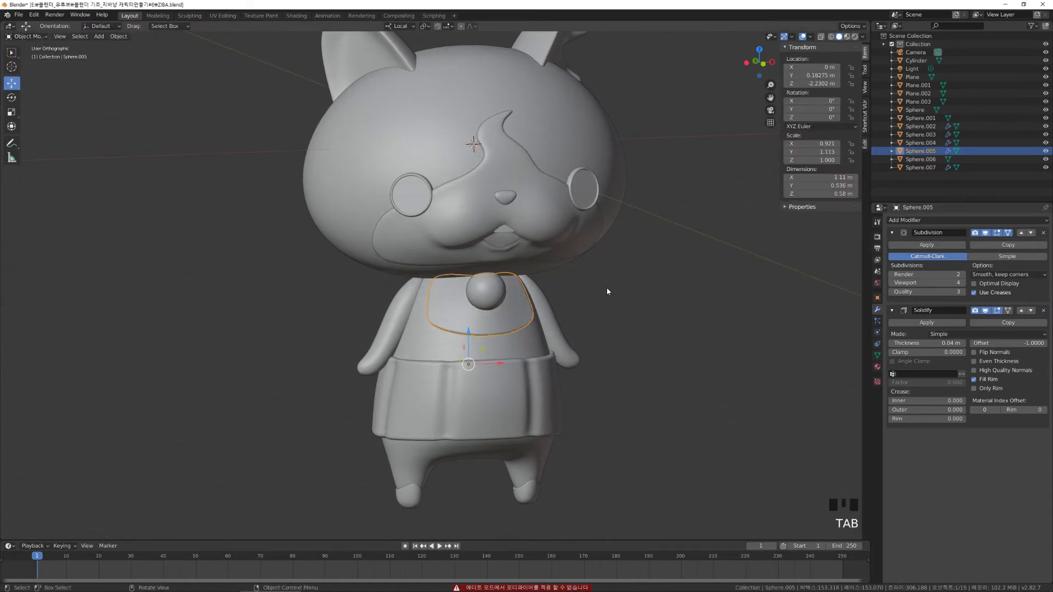
Apply the bib's Subdivision modifier in Object Mode.
{"action": "left_click", "coordinate": [502, 305]}
{"action": "left_click", "coordinate": [502, 305]}
{"action": "left_click", "coordinate": [525, 308]}
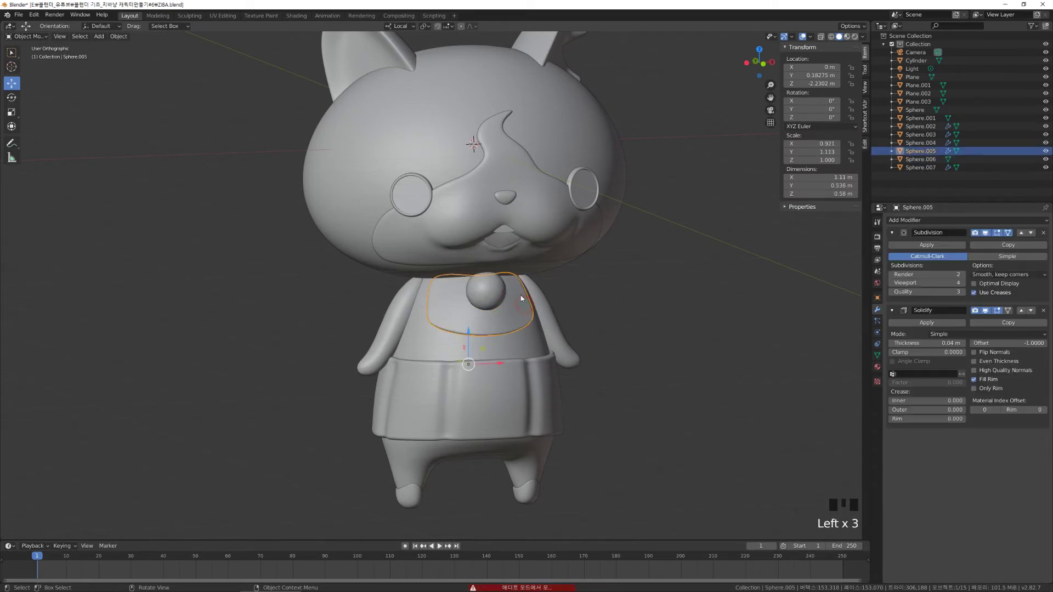
{"action": "left_click", "coordinate": [926, 245]}
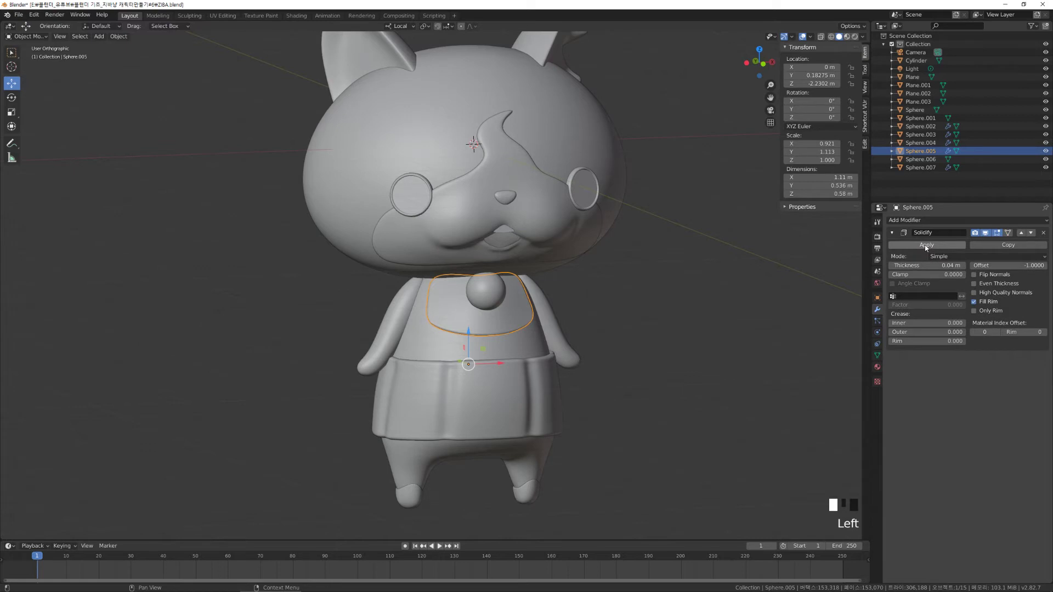
Reselect the bib, apply its Solidify modifier, and clear the selection.
{"action": "mouse_move", "coordinate": [526, 240]}
{"action": "middle_mouse_down"}
{"action": "mouse_move", "coordinate": [509, 241]}
{"action": "mouse_move", "coordinate": [535, 236]}
{"action": "middle_mouse_up"}
{"action": "left_click", "coordinate": [502, 235]}
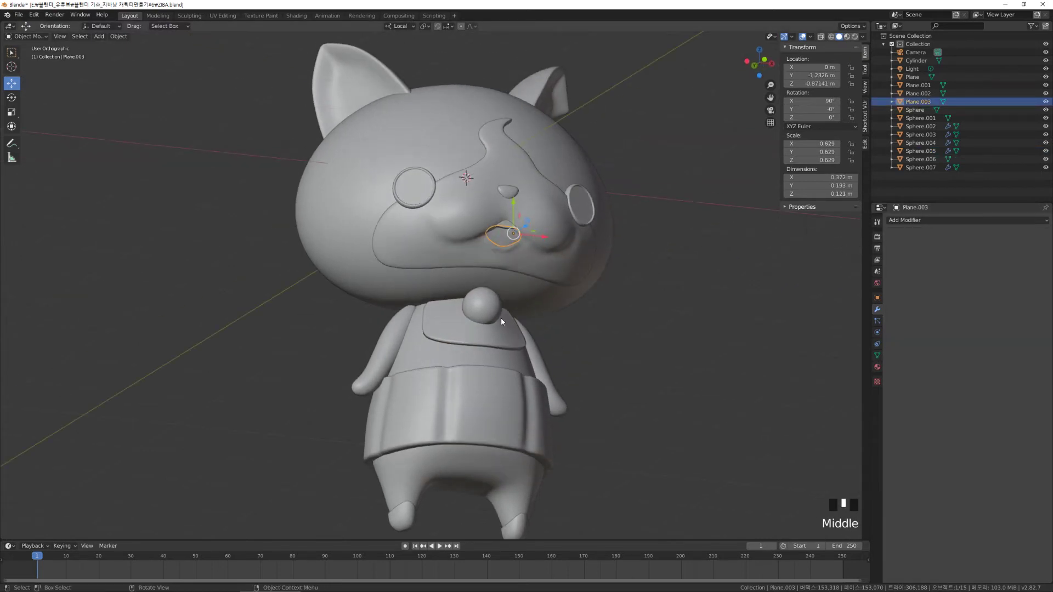
{"action": "left_click", "coordinate": [489, 329]}
{"action": "middle_click_drag", "start_coordinate": [489, 329], "coordinate": [477, 333]}
{"action": "left_click", "coordinate": [891, 245]}
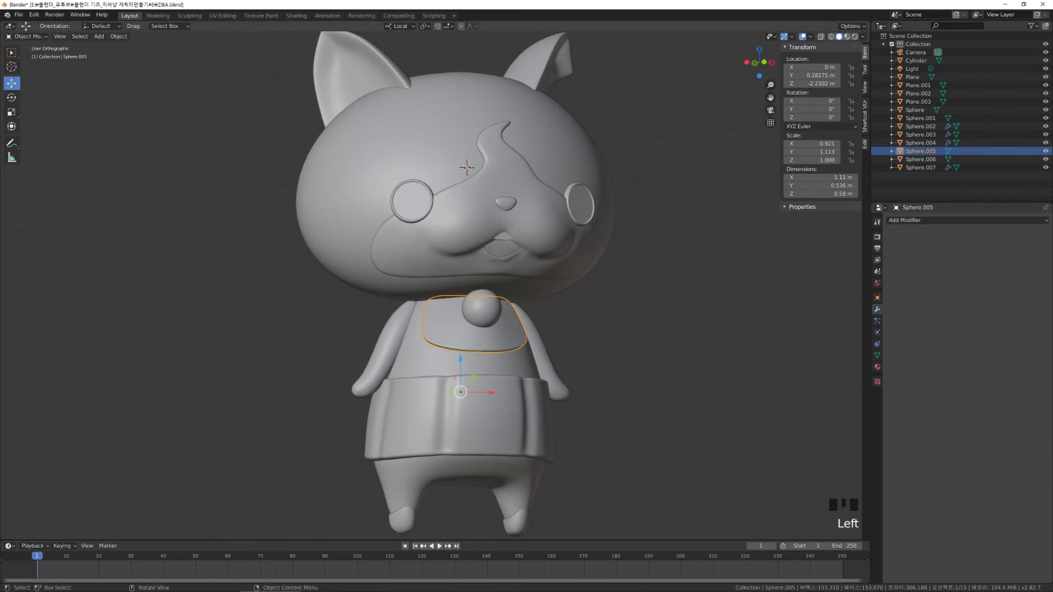
{"action": "left_click", "coordinate": [182, 337]}
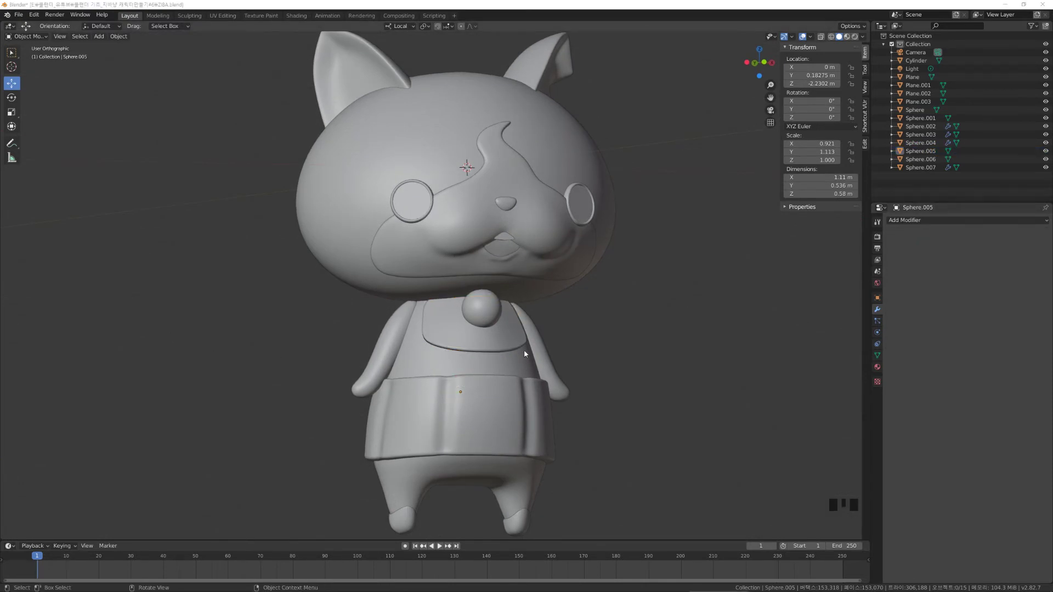
Select the arms and apply their Subdivision modifier.
{"action": "mouse_move", "coordinate": [524, 350]}
{"action": "middle_mouse_down"}
{"action": "mouse_move", "coordinate": [514, 350]}
{"action": "mouse_move", "coordinate": [538, 337]}
{"action": "middle_mouse_up"}
{"action": "left_click", "coordinate": [544, 328]}
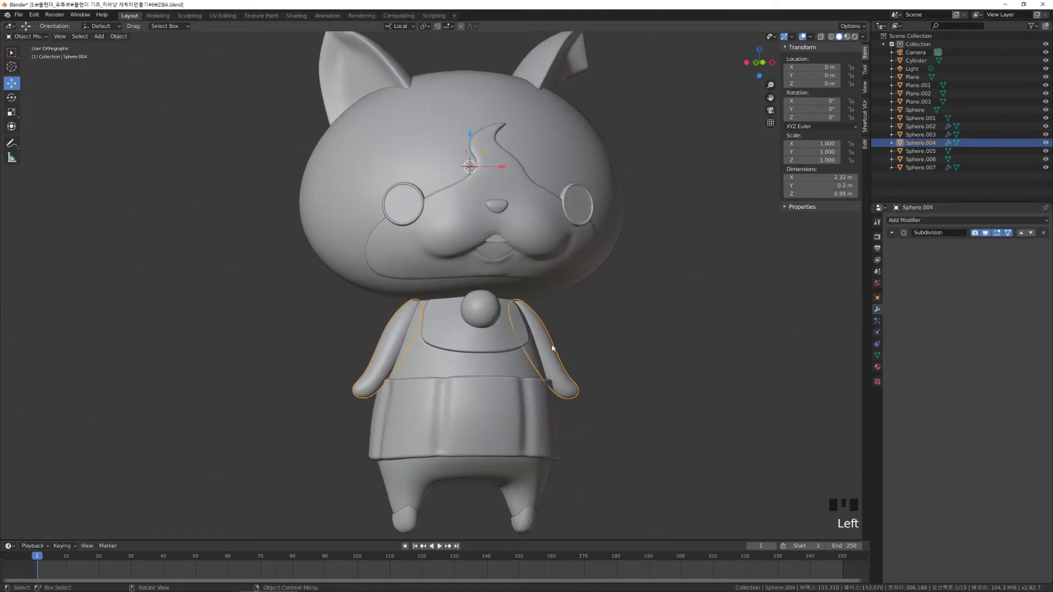
{"action": "left_click", "coordinate": [892, 233]}
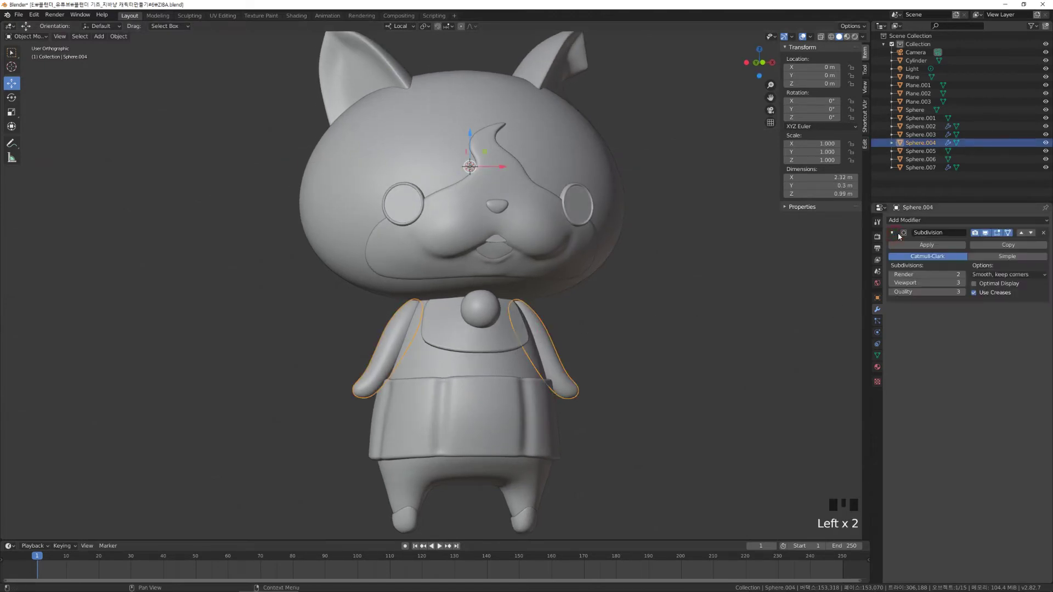
{"action": "left_click", "coordinate": [938, 248]}
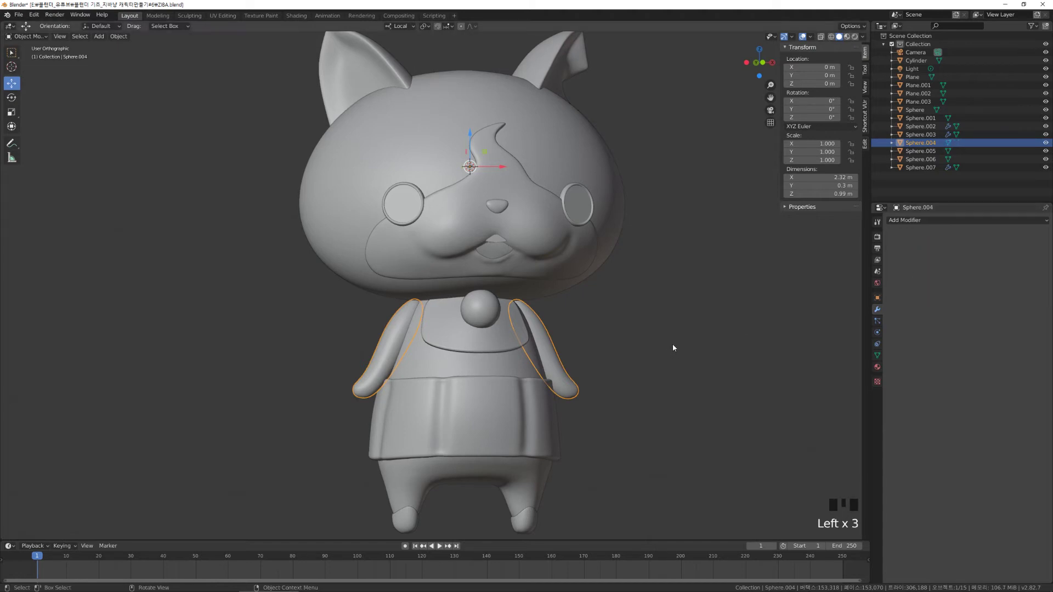
{"action": "left_click", "coordinate": [560, 357]}
Select the body, compare it with Mirror's viewport display off and on, and apply the Mirror modifier.
{"action": "left_click", "coordinate": [525, 364]}
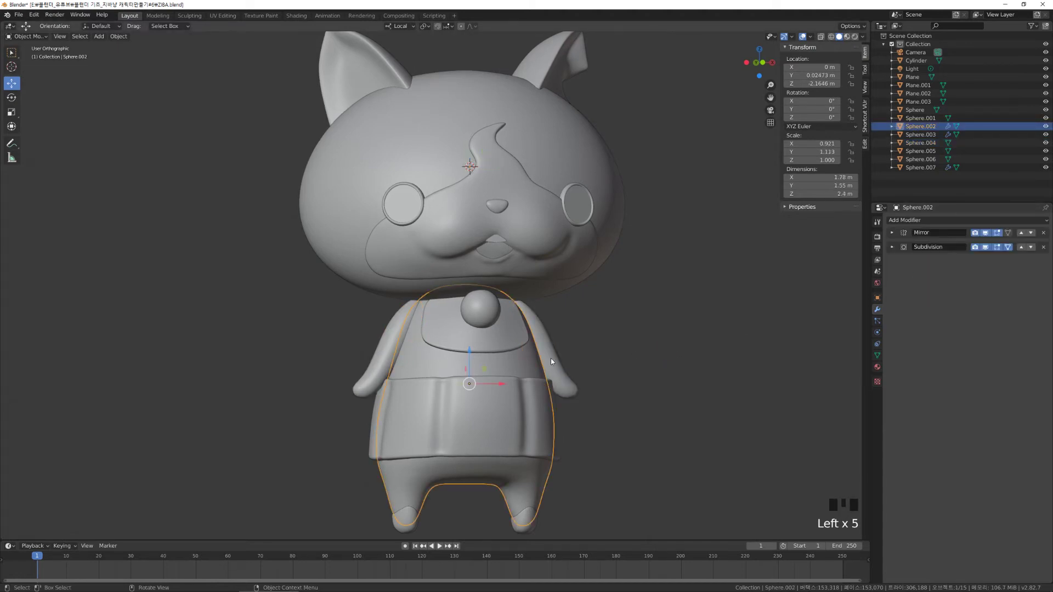
{"action": "middle_click_drag", "start_coordinate": [551, 357], "coordinate": [528, 376]}
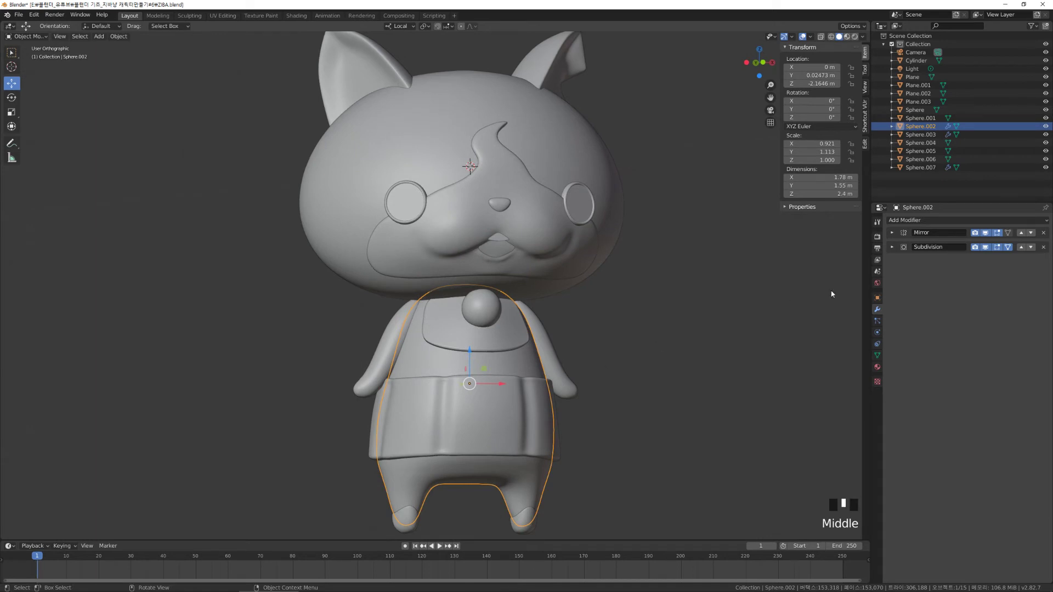
{"action": "left_click", "coordinate": [892, 232]}
{"action": "left_click", "coordinate": [986, 233]}
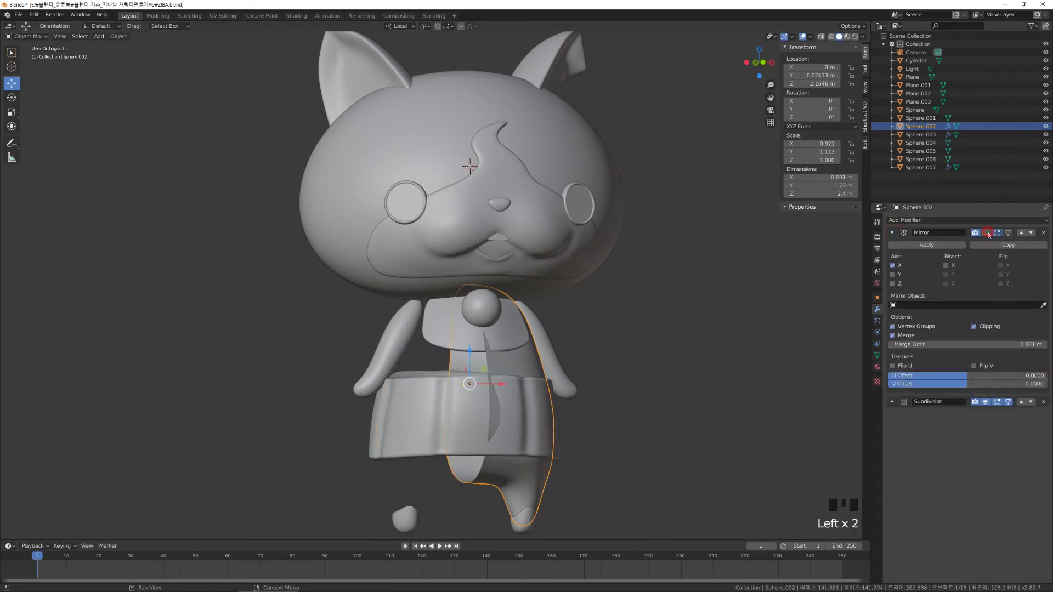
{"action": "middle_click_drag", "start_coordinate": [574, 363], "coordinate": [488, 353]}
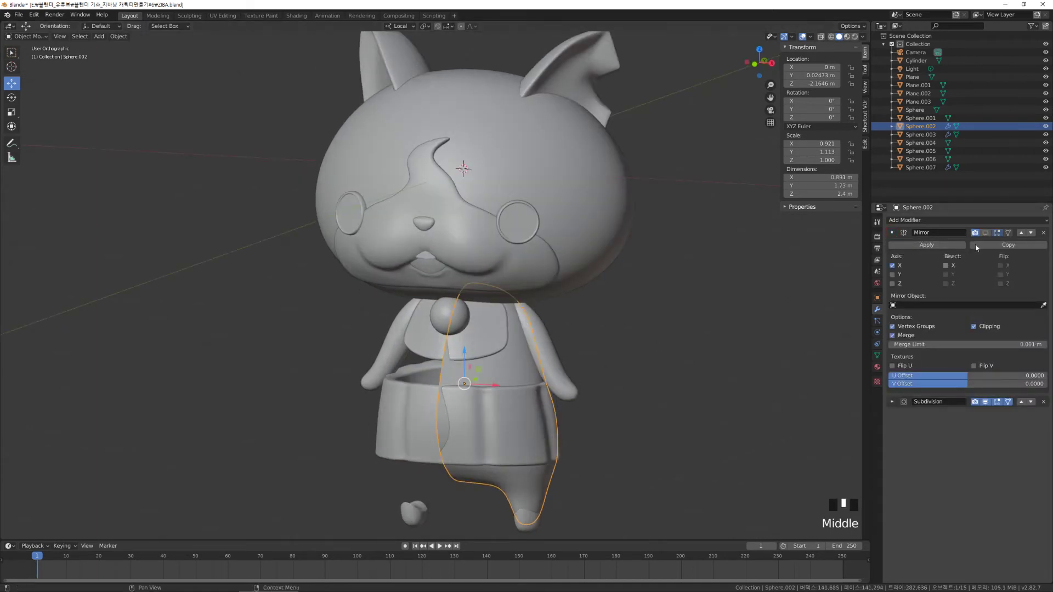
{"action": "left_click", "coordinate": [986, 232]}
{"action": "middle_click_drag", "start_coordinate": [603, 329], "coordinate": [686, 329]}
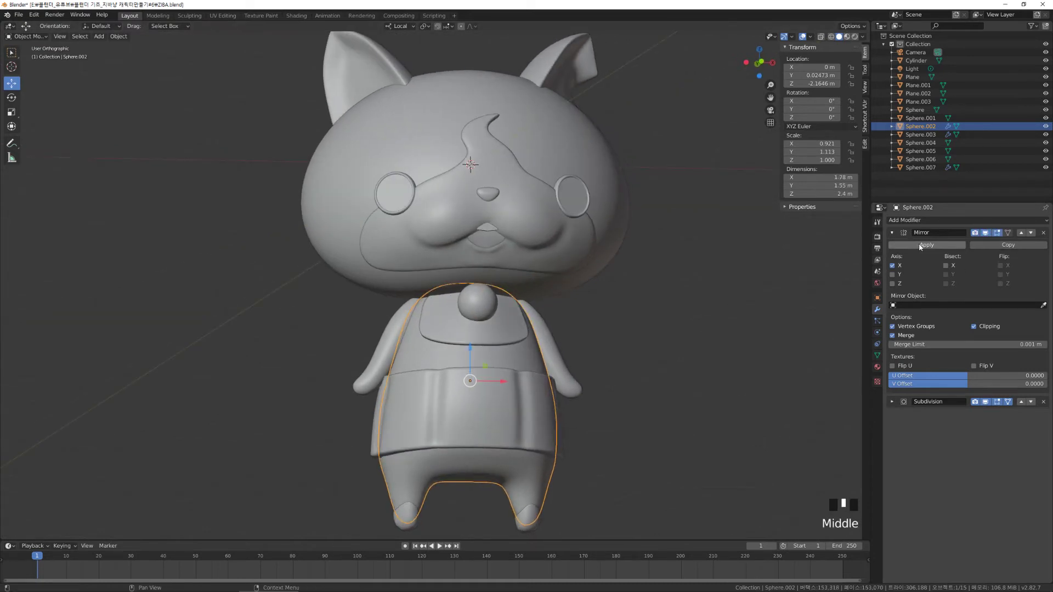
{"action": "left_click", "coordinate": [924, 245]}
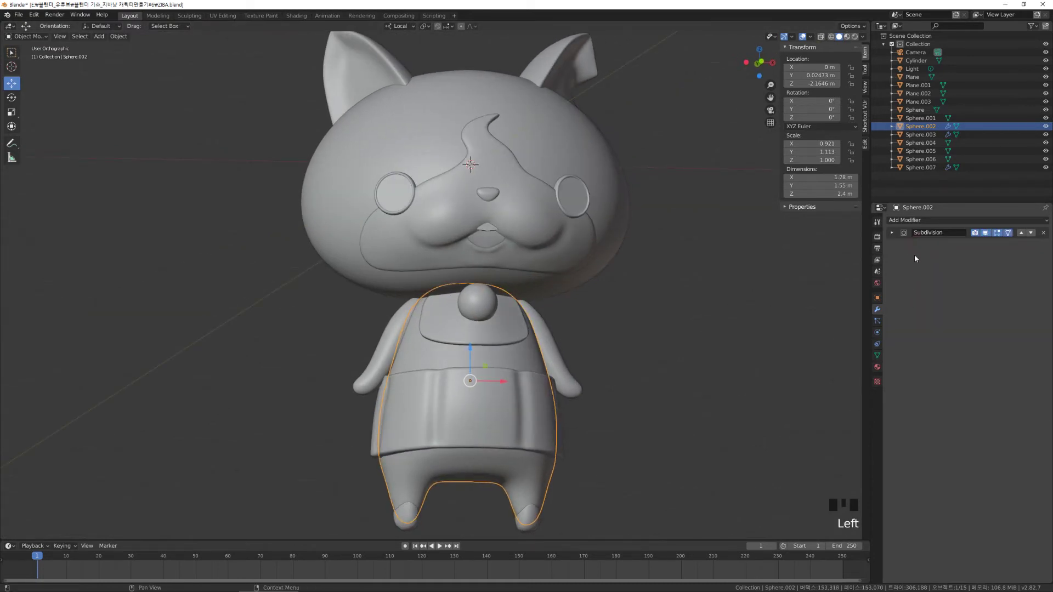
Apply the body's Subdivision modifier and reselect the body to check it.
{"action": "left_click", "coordinate": [893, 233]}
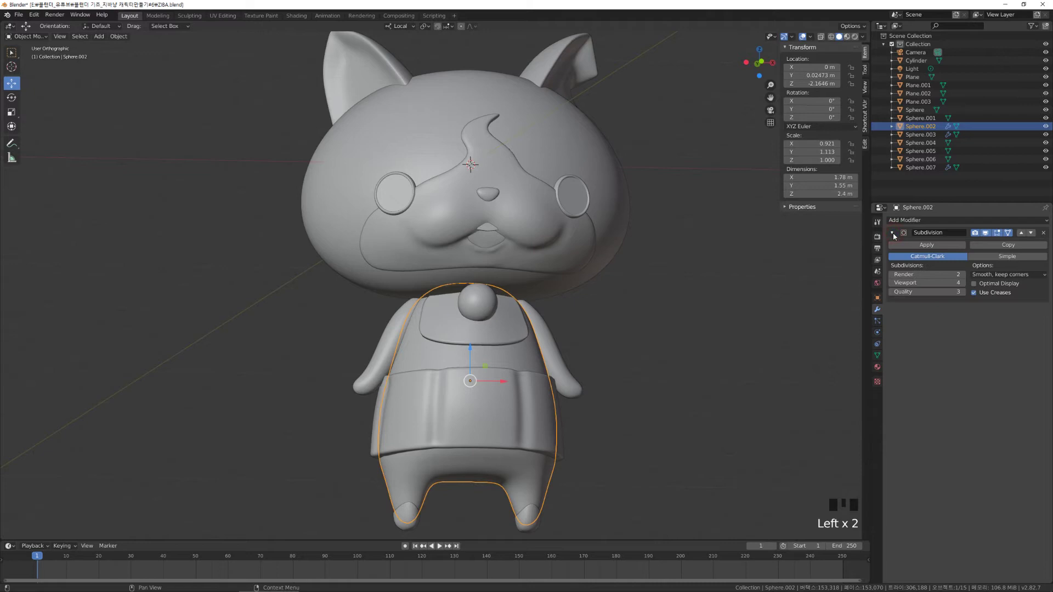
{"action": "left_click", "coordinate": [924, 245]}
{"action": "left_click", "coordinate": [682, 412]}
{"action": "left_click", "coordinate": [509, 357]}
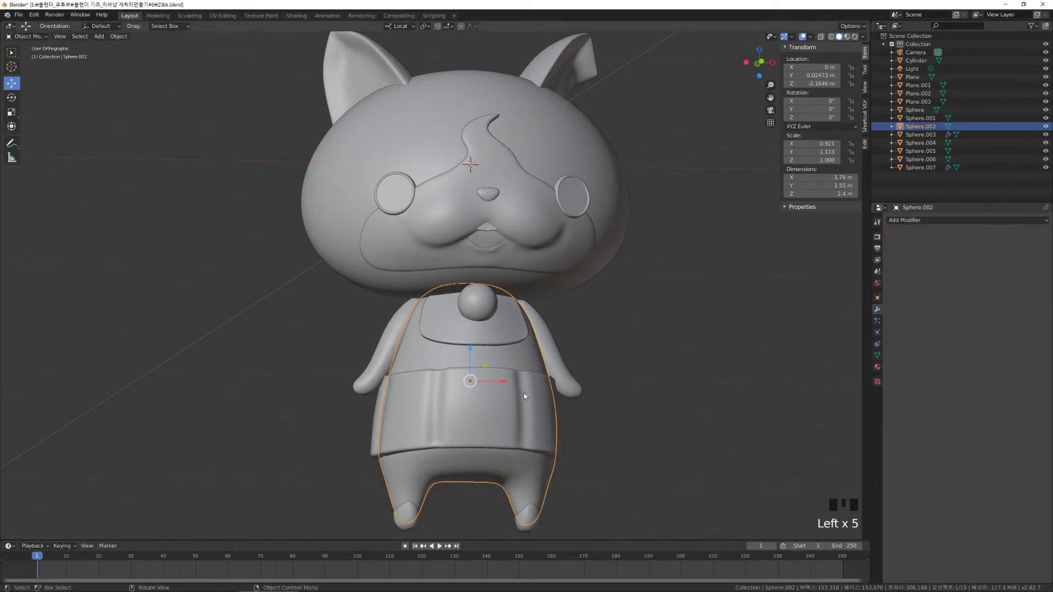
Select the pleated band around the waist, apply its Subdivision modifier, and clear the selection.
{"action": "left_click", "coordinate": [512, 399]}
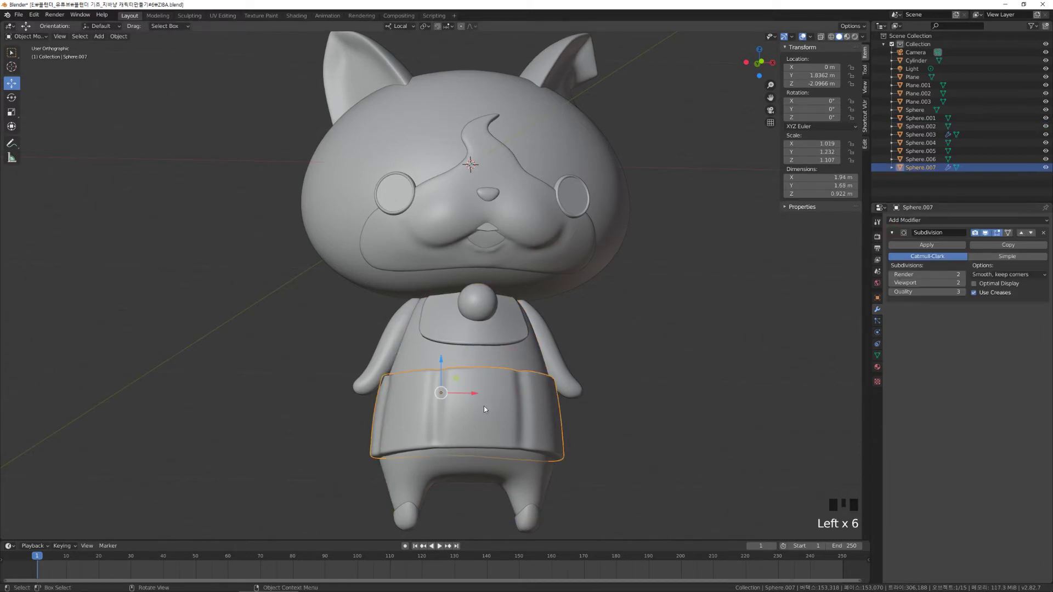
{"action": "middle_click_drag", "start_coordinate": [484, 406], "coordinate": [668, 376]}
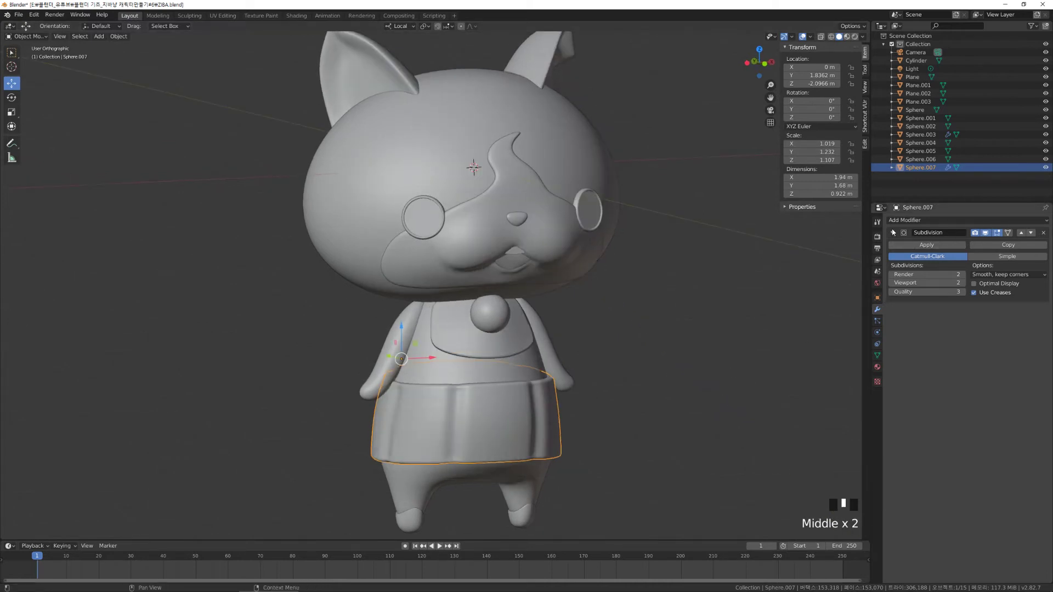
{"action": "left_click", "coordinate": [926, 244]}
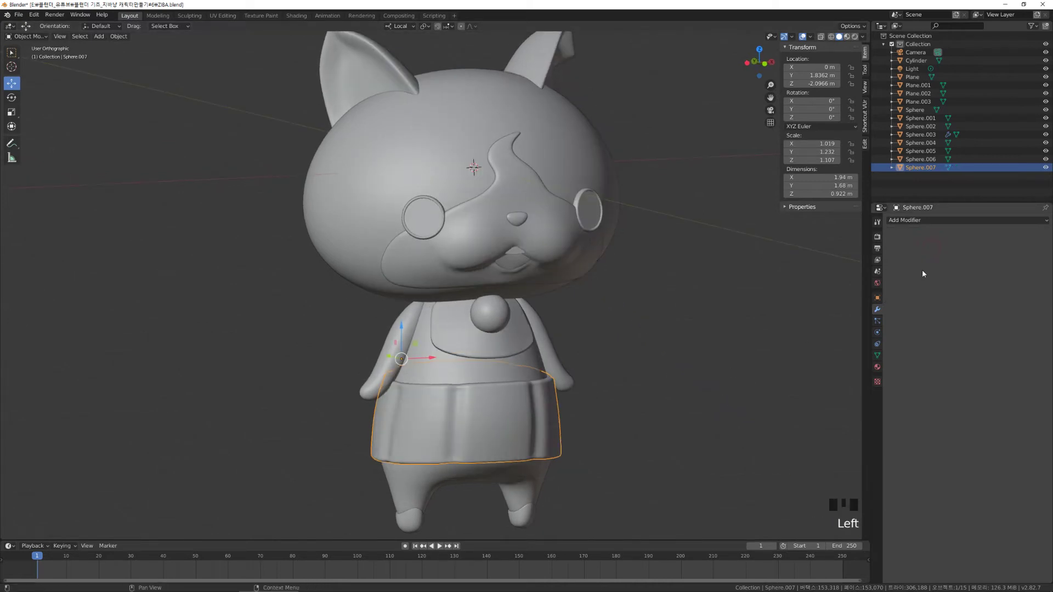
{"action": "left_click", "coordinate": [721, 391]}
Select the feet, apply their Subdivision modifier, and view the whole character.
{"action": "left_click", "coordinate": [548, 476]}
{"action": "mouse_move", "coordinate": [553, 475]}
{"action": "middle_mouse_down"}
{"action": "mouse_move", "coordinate": [525, 528]}
{"action": "mouse_move", "coordinate": [562, 461]}
{"action": "middle_mouse_up"}
{"action": "left_click", "coordinate": [523, 520]}
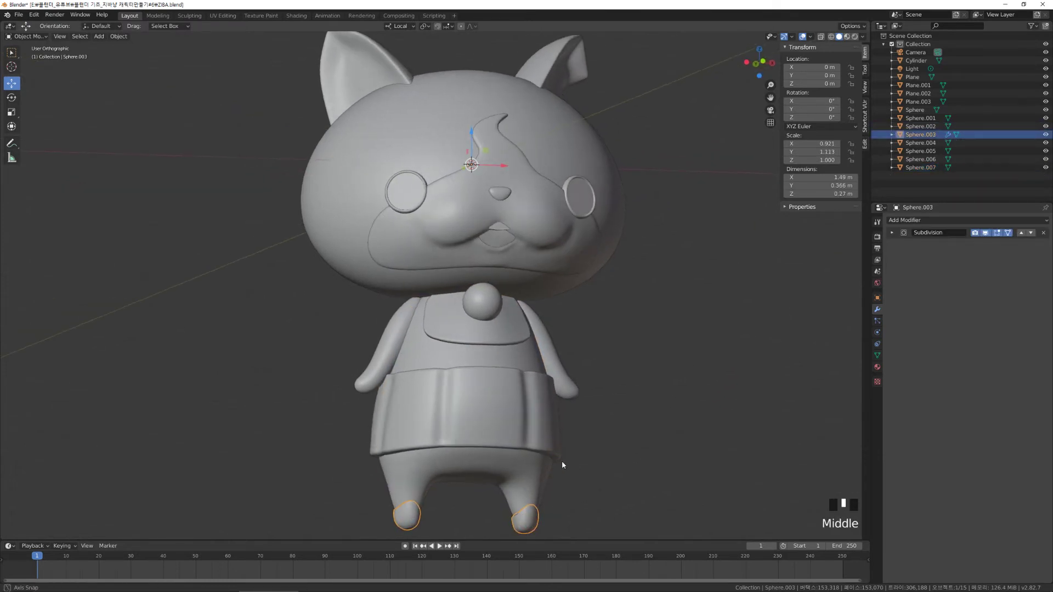
{"action": "left_click", "coordinate": [891, 232]}
{"action": "left_click", "coordinate": [920, 245]}
{"action": "middle_click_drag", "start_coordinate": [603, 347], "coordinate": [623, 382]}
{"action": "scroll", "coordinate": [623, 383], "scroll_direction": "down", "scroll_amount": 1}
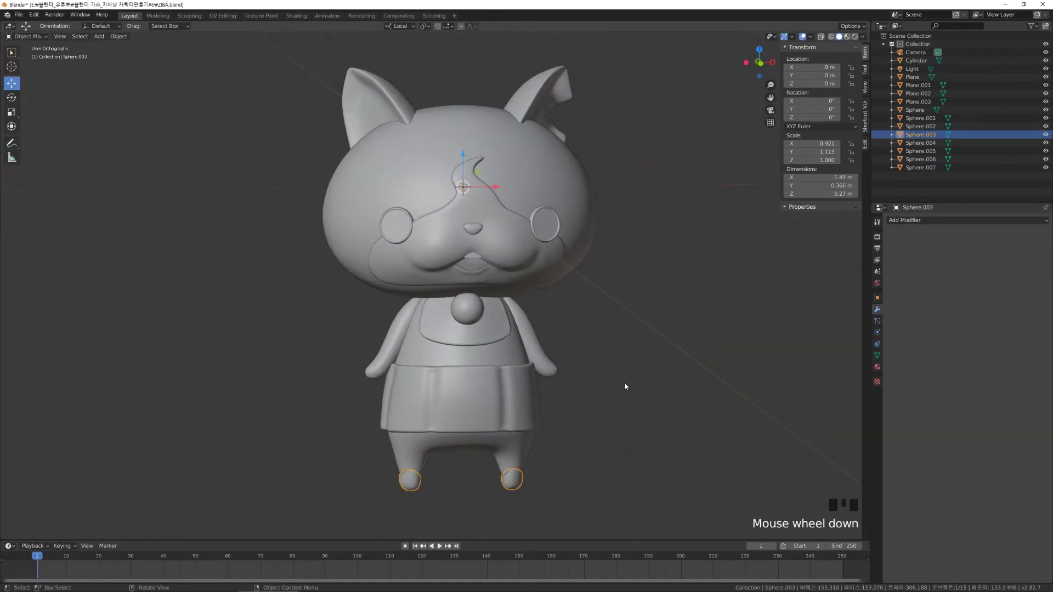
Select the feet, body, waist band, bib, neck ball, arms, head and mouth pieces in turn to check for remaining modifiers.
{"action": "left_click", "coordinate": [623, 383]}
{"action": "left_click", "coordinate": [510, 477]}
{"action": "left_click", "coordinate": [519, 454]}
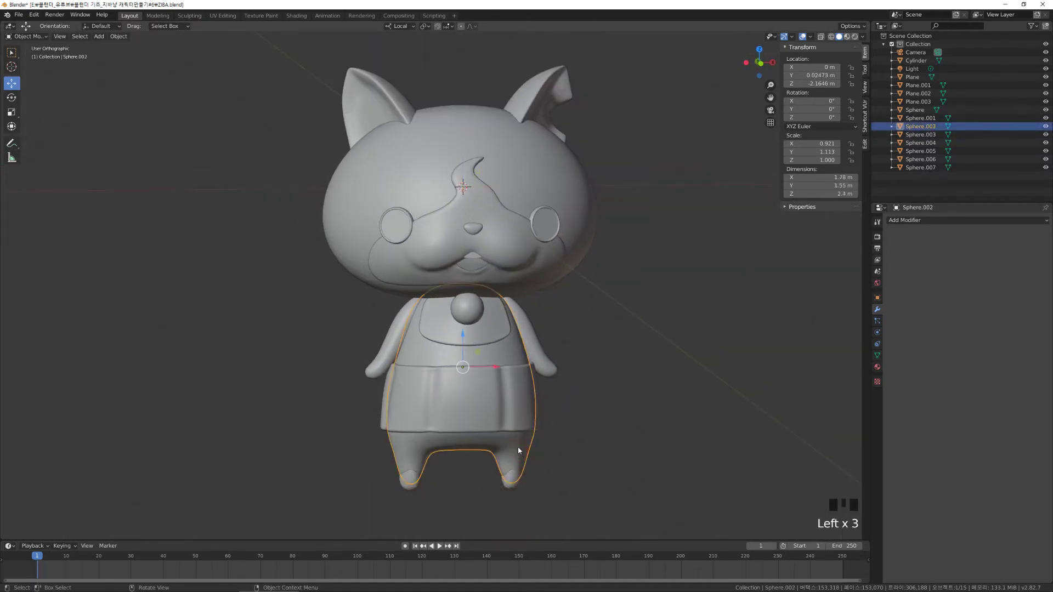
{"action": "left_click", "coordinate": [500, 405]}
{"action": "left_click", "coordinate": [506, 360]}
{"action": "left_click", "coordinate": [482, 334]}
{"action": "left_click", "coordinate": [472, 314]}
{"action": "left_click", "coordinate": [529, 337]}
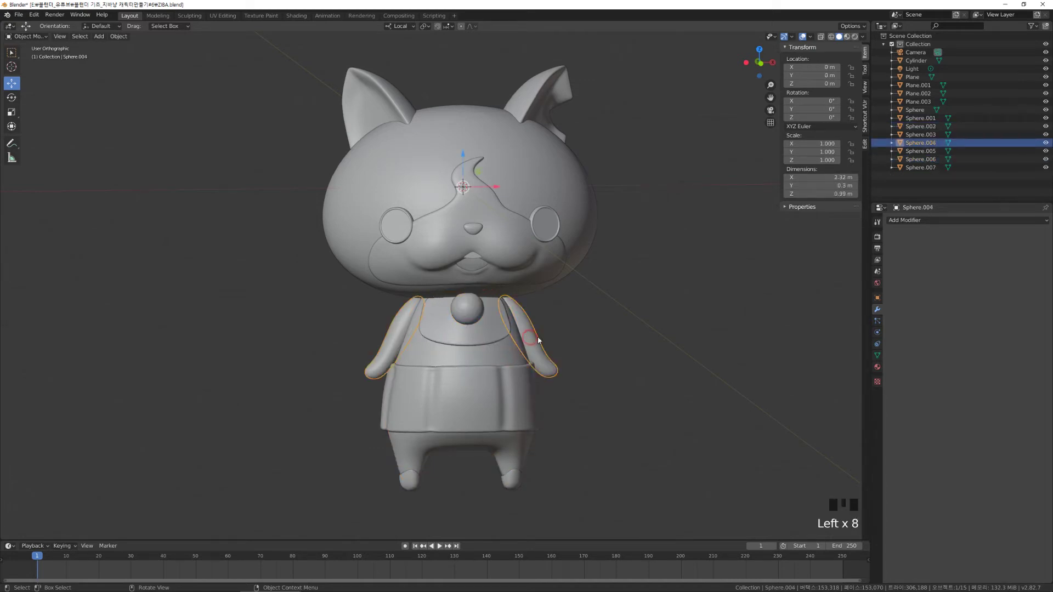
{"action": "left_click", "coordinate": [530, 273]}
{"action": "left_click", "coordinate": [475, 262]}
{"action": "left_click", "coordinate": [473, 256]}
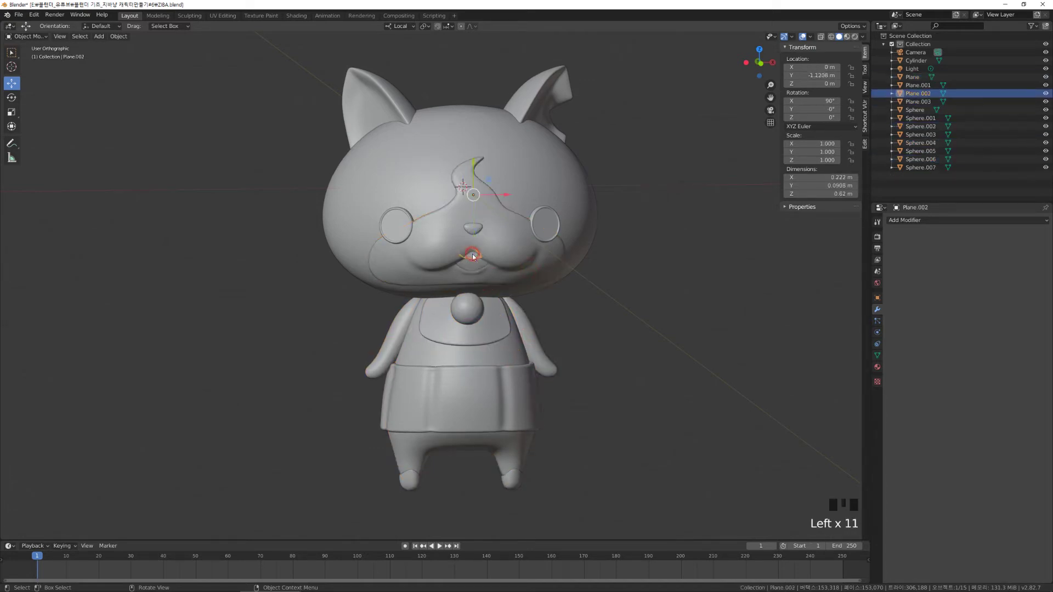
Select the muzzle, eye discs, ears and head in turn to check them for remaining modifiers.
{"action": "left_click", "coordinate": [510, 251]}
{"action": "left_click", "coordinate": [550, 231]}
{"action": "left_click", "coordinate": [686, 252]}
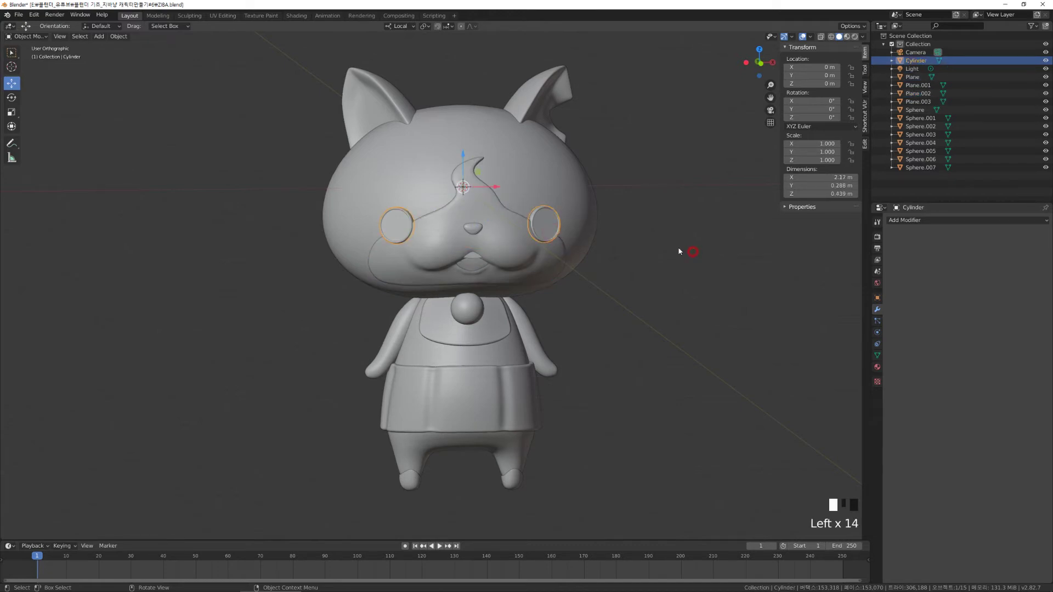
{"action": "left_click", "coordinate": [550, 91]}
{"action": "left_click", "coordinate": [639, 239]}
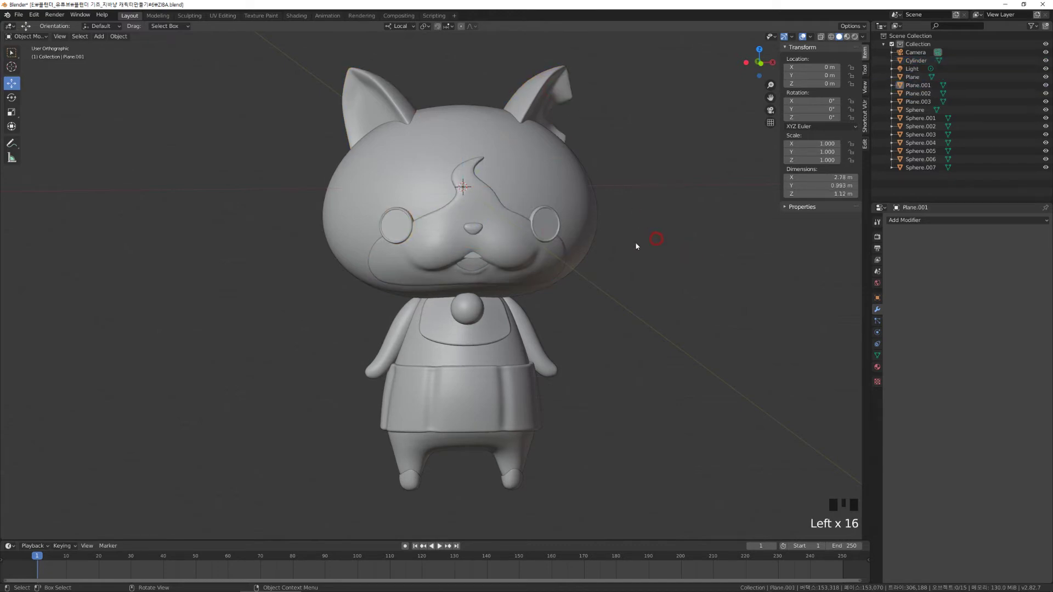
{"action": "left_click", "coordinate": [545, 212]}
{"action": "middle_click_drag", "start_coordinate": [558, 229], "coordinate": [572, 222], "text": "alt"}
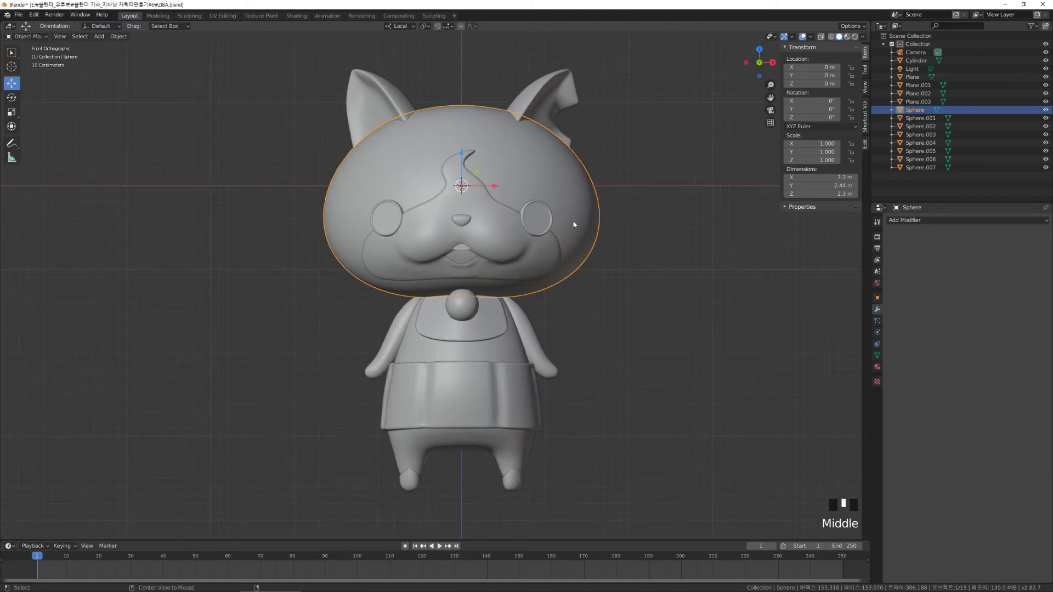
Locate the light and camera beside the character and delete the camera from the scene.
{"action": "left_click", "coordinate": [912, 69]}
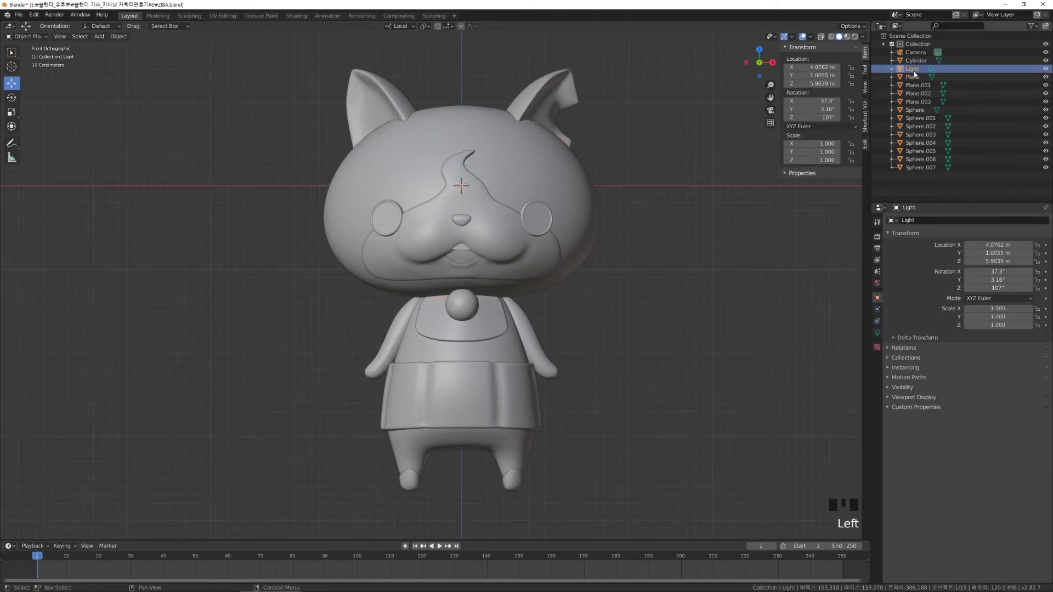
{"action": "scroll", "coordinate": [625, 183], "scroll_direction": "down", "scroll_amount": 8}
{"action": "middle_click_drag", "start_coordinate": [625, 183], "coordinate": [539, 119]}
{"action": "left_click", "coordinate": [690, 223]}
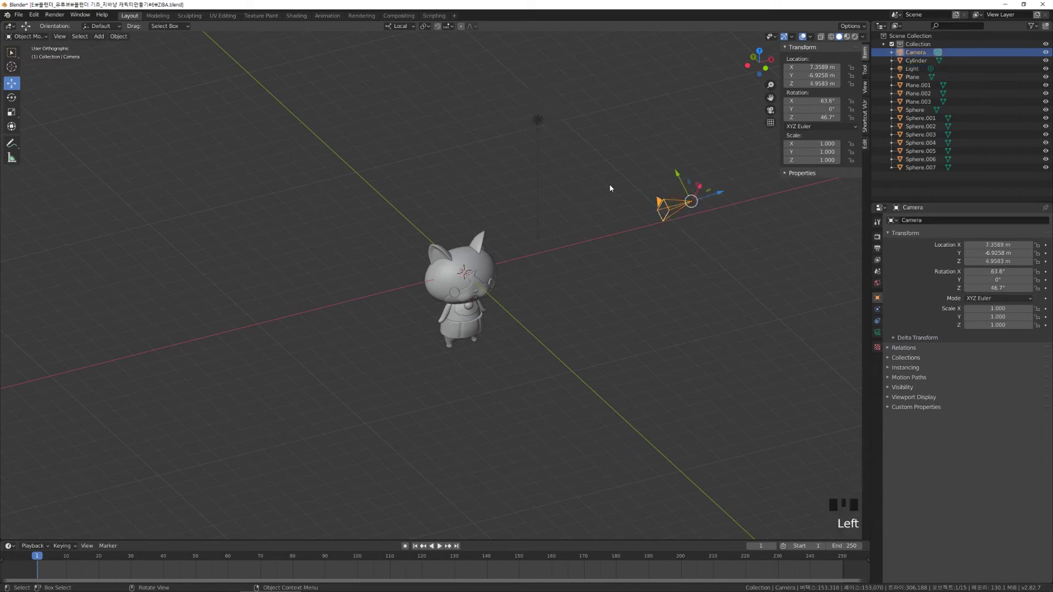
{"action": "left_click", "coordinate": [916, 60]}
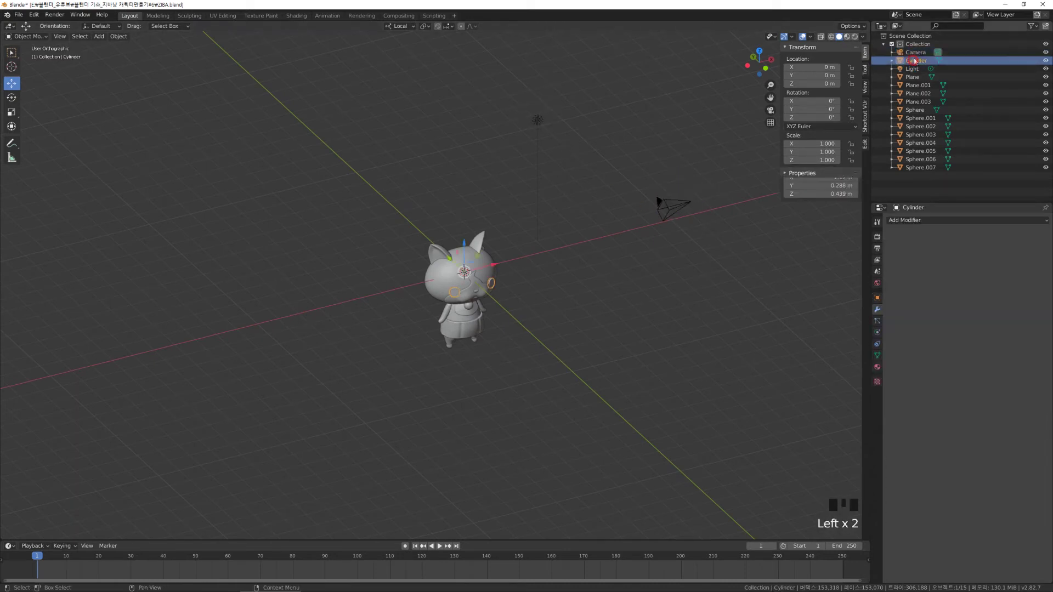
{"action": "left_click", "coordinate": [916, 57]}
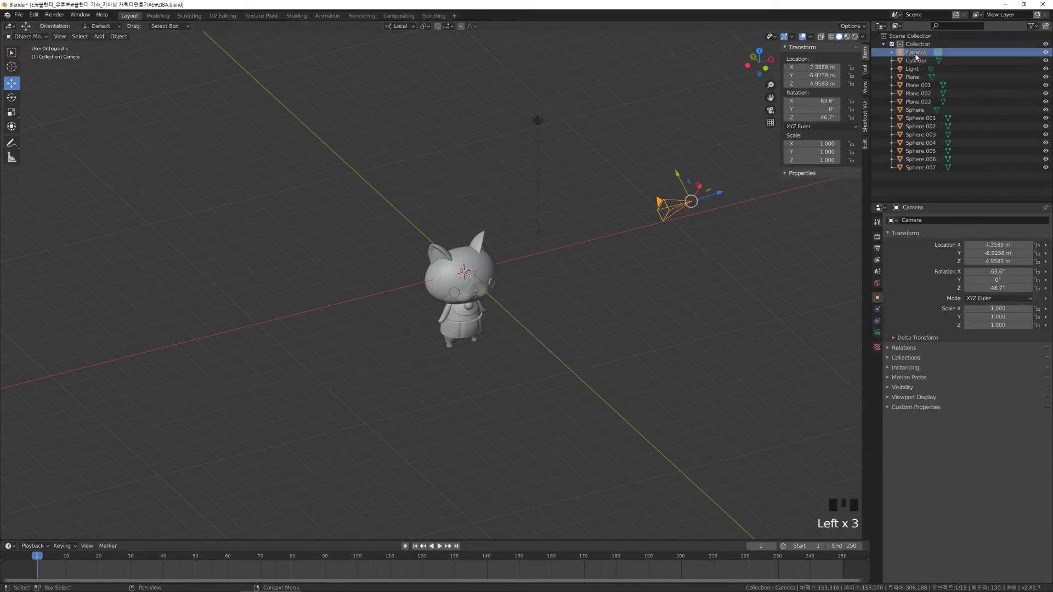
{"action": "key", "text": "Delete"}
{"action": "right_click", "coordinate": [920, 58]}
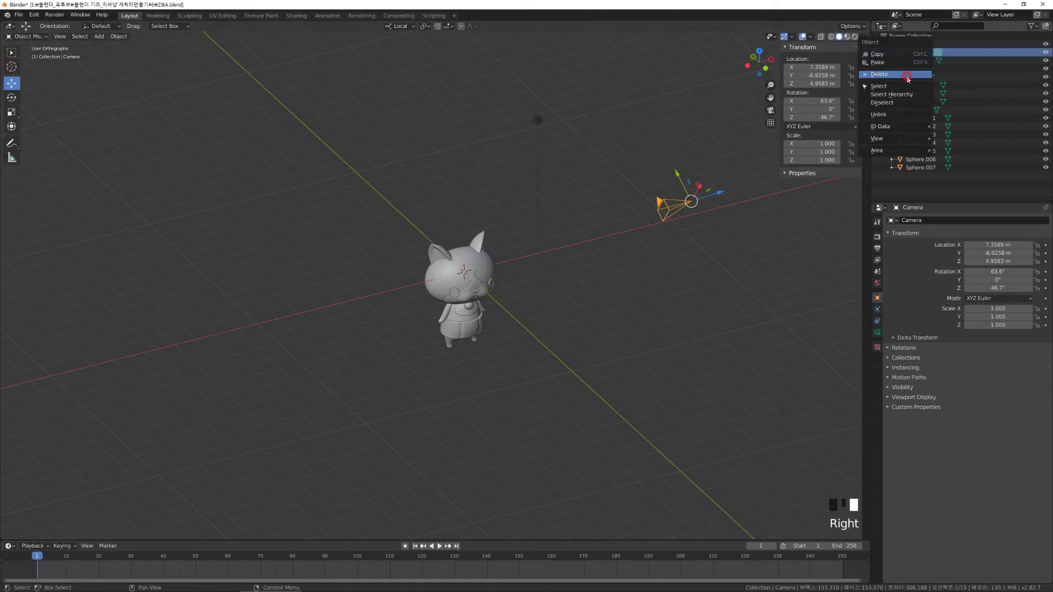
{"action": "left_click", "coordinate": [906, 75]}
Delete the light above the character.
{"action": "left_click", "coordinate": [538, 122]}
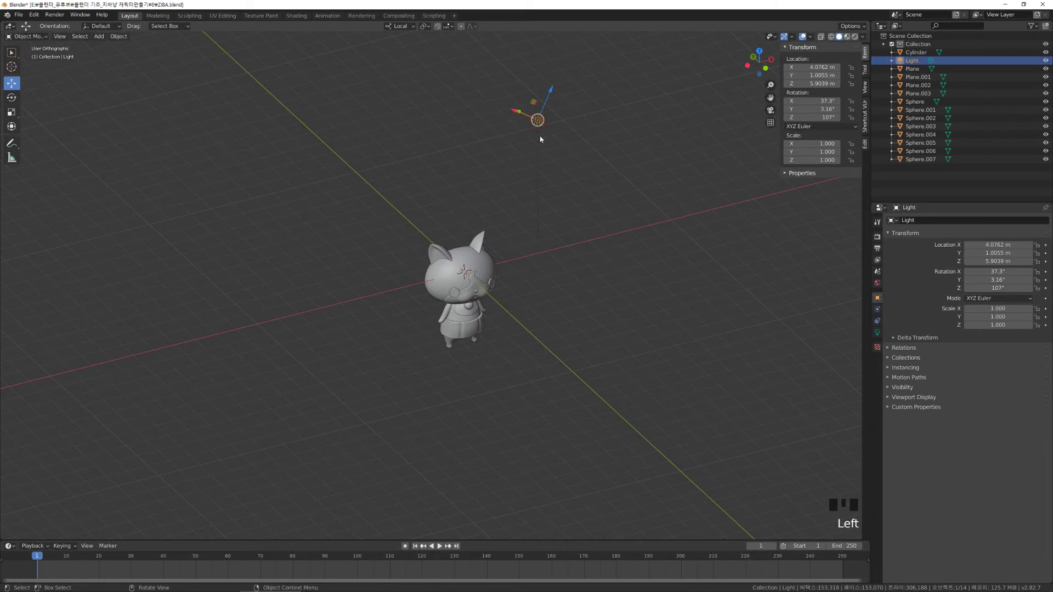
{"action": "key", "text": "Delete"}
{"action": "key", "text": "ctrl+z"}
{"action": "left_click", "coordinate": [538, 122]}
{"action": "left_click", "coordinate": [538, 121]}
{"action": "key", "text": "Delete"}
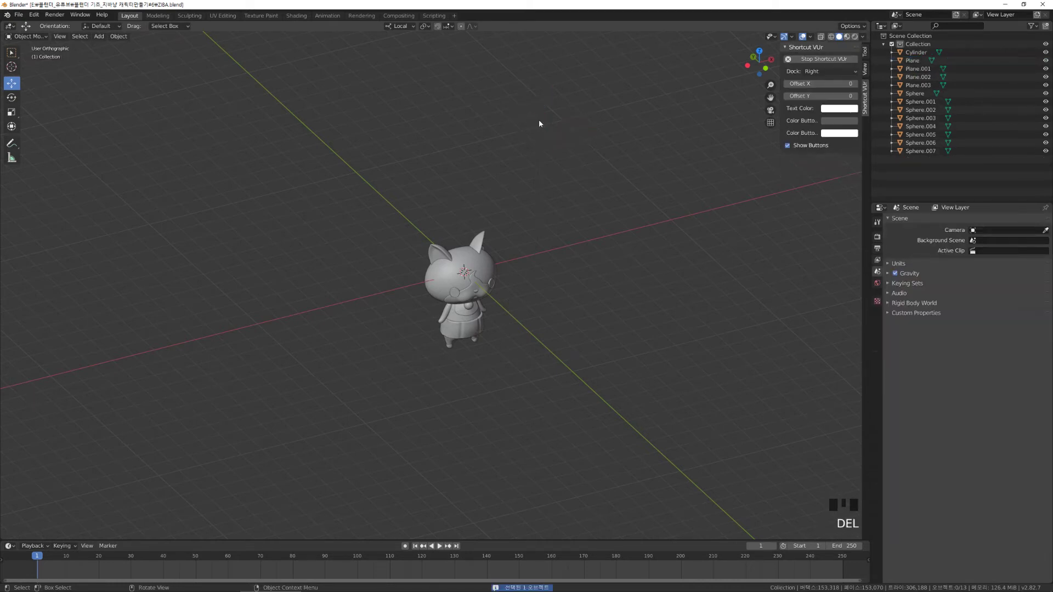
Go through the remaining mesh objects in the object list to see which character part each one is.
{"action": "left_click", "coordinate": [915, 54]}
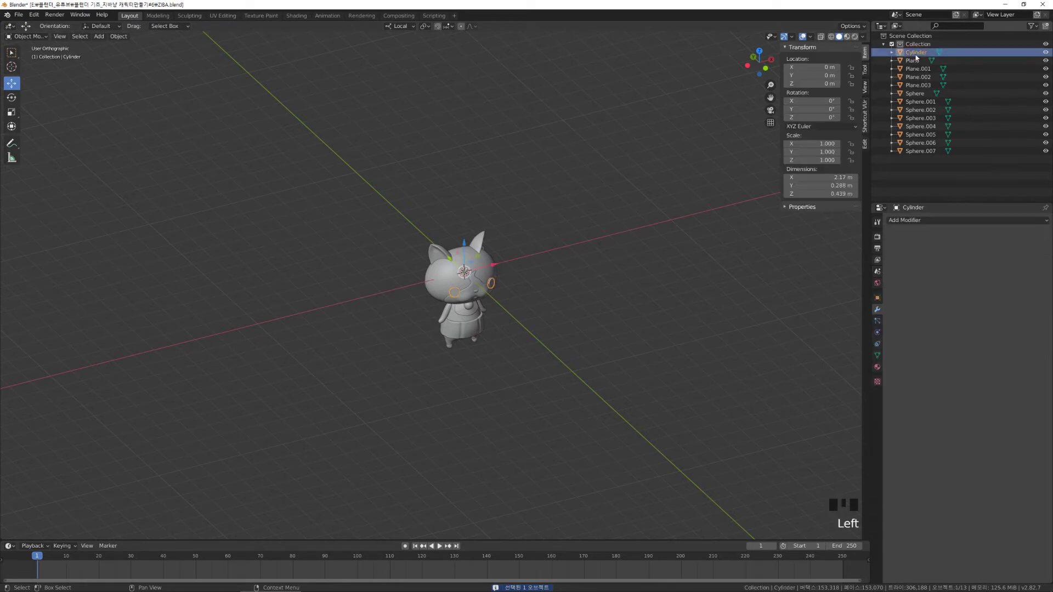
{"action": "left_click", "coordinate": [915, 62]}
{"action": "left_click", "coordinate": [914, 70]}
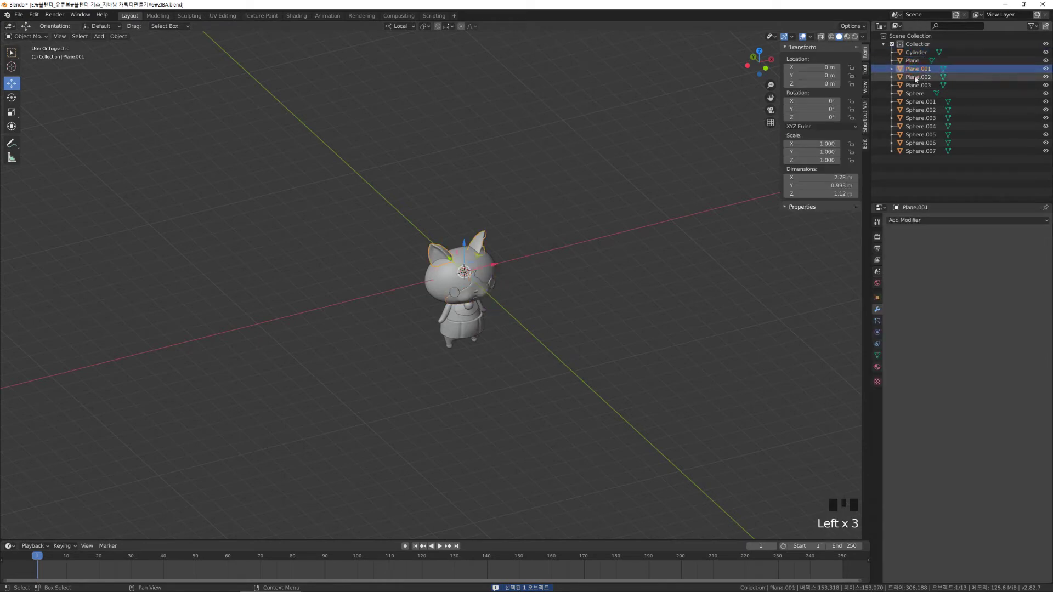
{"action": "left_click", "coordinate": [915, 78]}
{"action": "left_click", "coordinate": [917, 85]}
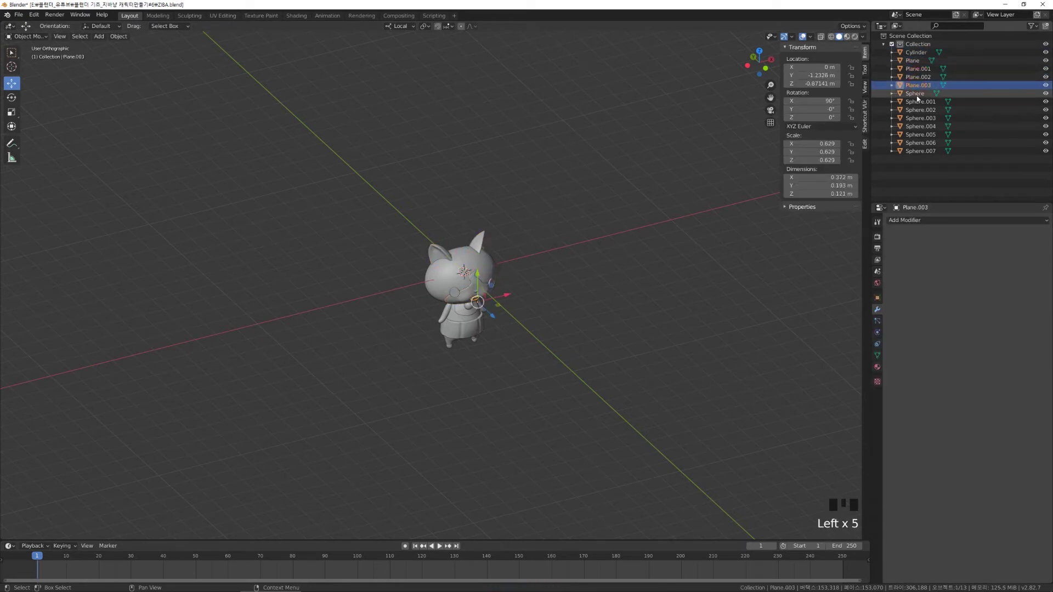
{"action": "left_click", "coordinate": [916, 93]}
{"action": "left_click", "coordinate": [920, 109]}
{"action": "left_click", "coordinate": [920, 134]}
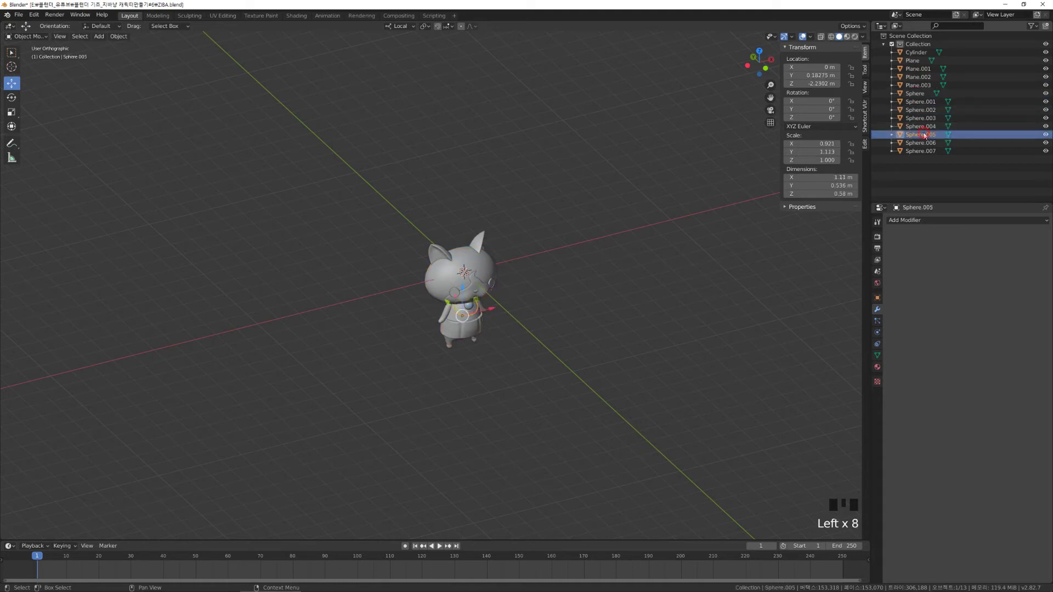
Select all objects from Cylinder to Sphere.007 together, clear the selection, and view the character from the front.
{"action": "left_click", "coordinate": [916, 52]}
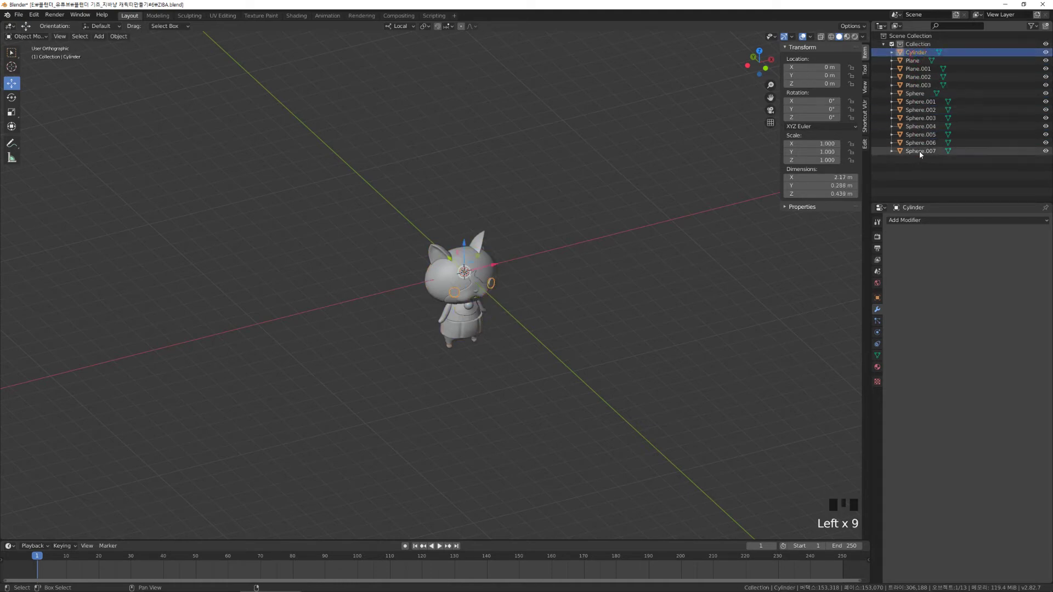
{"action": "left_click", "coordinate": [920, 151], "text": "shift"}
{"action": "mouse_move", "coordinate": [569, 327]}
{"action": "middle_mouse_down"}
{"action": "mouse_move", "coordinate": [571, 301]}
{"action": "mouse_move", "coordinate": [574, 311]}
{"action": "middle_mouse_up"}
{"action": "left_click", "coordinate": [564, 299]}
{"action": "left_click", "coordinate": [553, 310]}
{"action": "scroll", "coordinate": [504, 301], "scroll_direction": "up", "scroll_amount": 10}
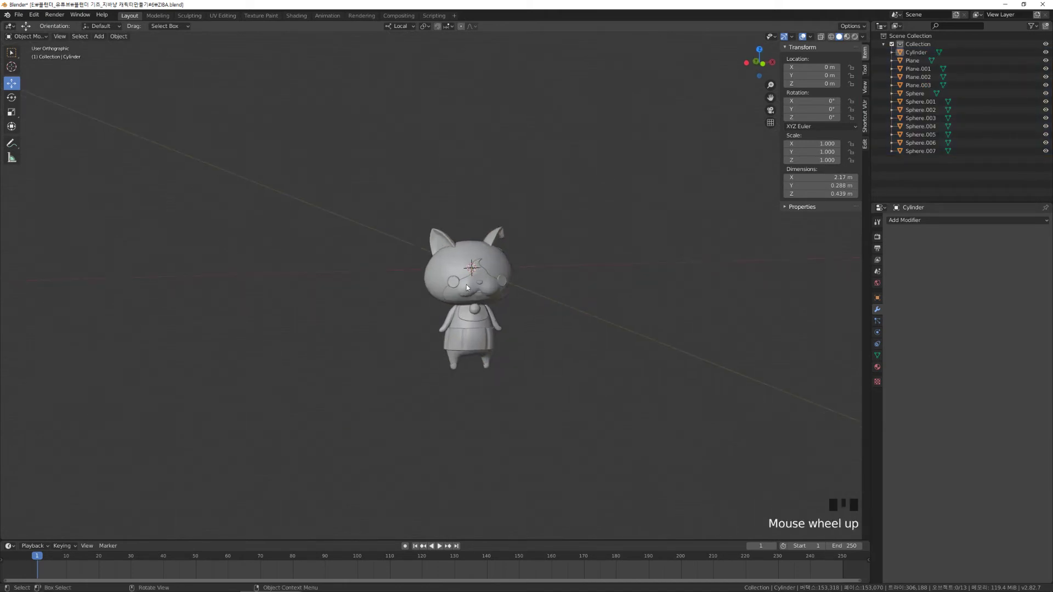
{"action": "middle_click_drag", "start_coordinate": [554, 310], "coordinate": [545, 258]}
{"action": "scroll", "coordinate": [471, 273], "scroll_direction": "down", "scroll_amount": 1}
{"action": "scroll", "coordinate": [508, 242], "scroll_direction": "down", "scroll_amount": 4}
Select the head and the ears in turn to view them as separate objects, and clear the selection.
{"action": "left_click", "coordinate": [473, 233]}
{"action": "left_click", "coordinate": [472, 233]}
{"action": "left_click", "coordinate": [485, 225]}
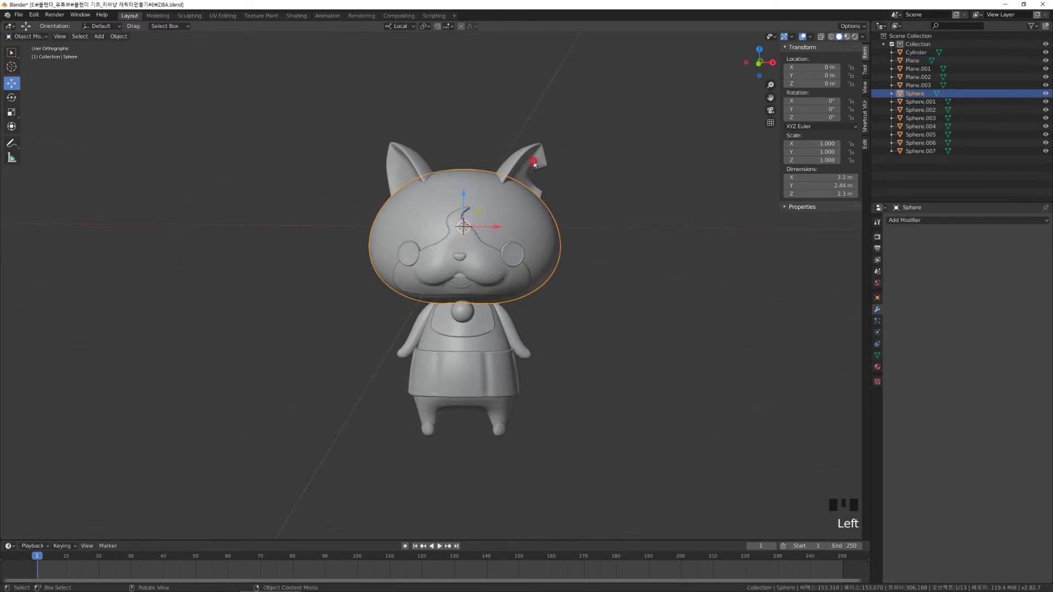
{"action": "left_click", "coordinate": [535, 163]}
{"action": "left_click", "coordinate": [504, 196]}
{"action": "middle_click_drag", "start_coordinate": [561, 272], "coordinate": [583, 265]}
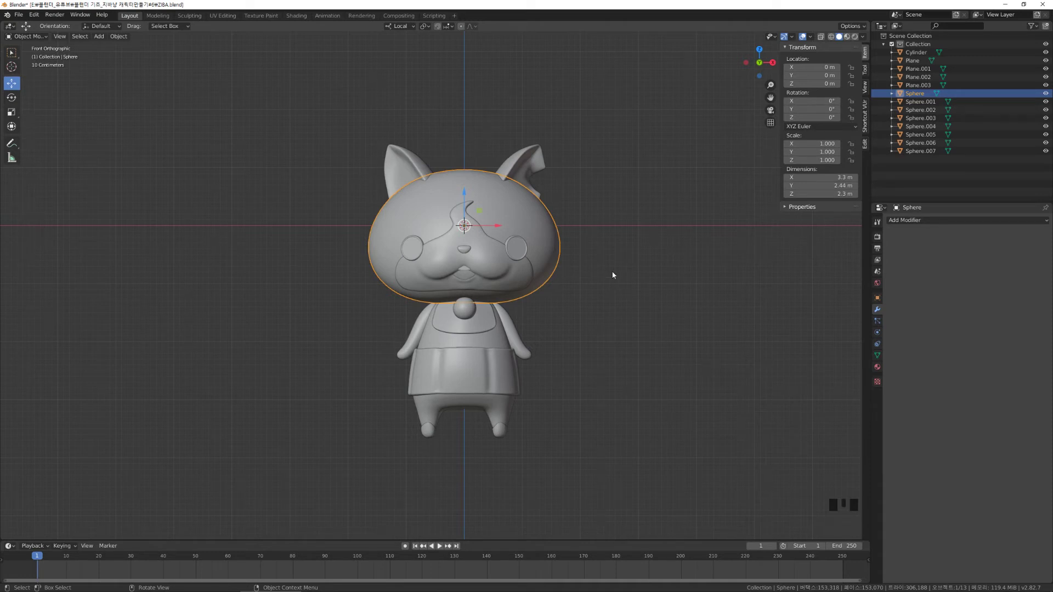
{"action": "left_click", "coordinate": [617, 273]}
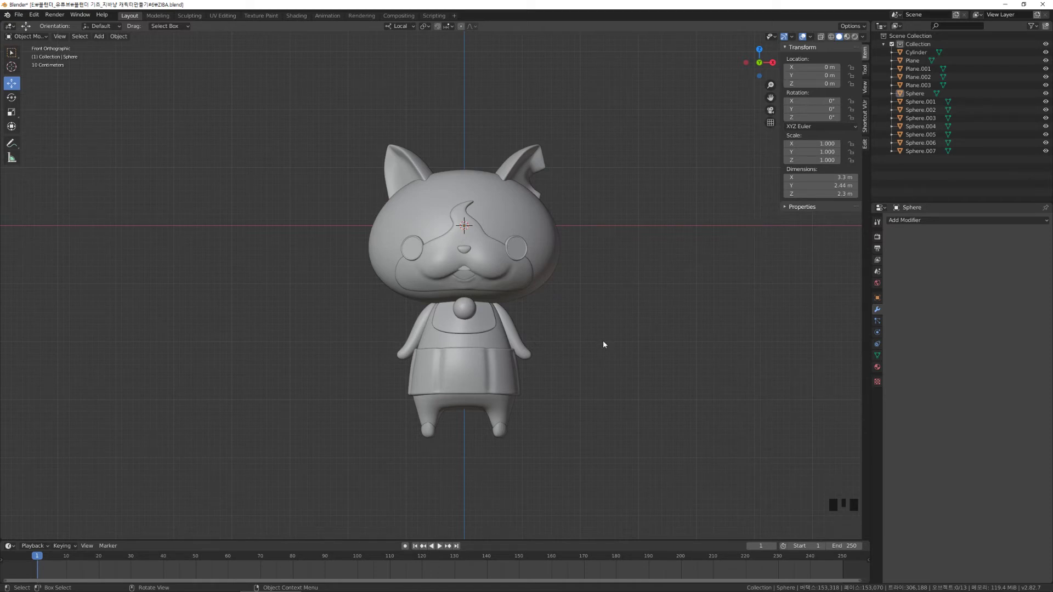
Highlight all character parts, first in the scene and again as the Cylinder to Sphere.007 range, and clear the selection.
{"action": "key", "text": "a"}
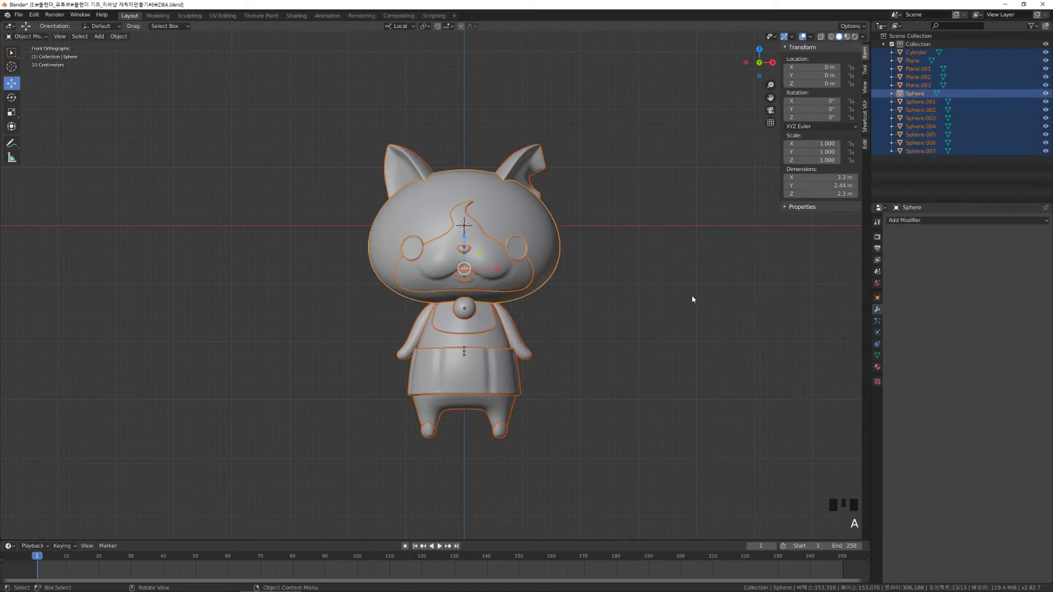
{"action": "left_click", "coordinate": [636, 322]}
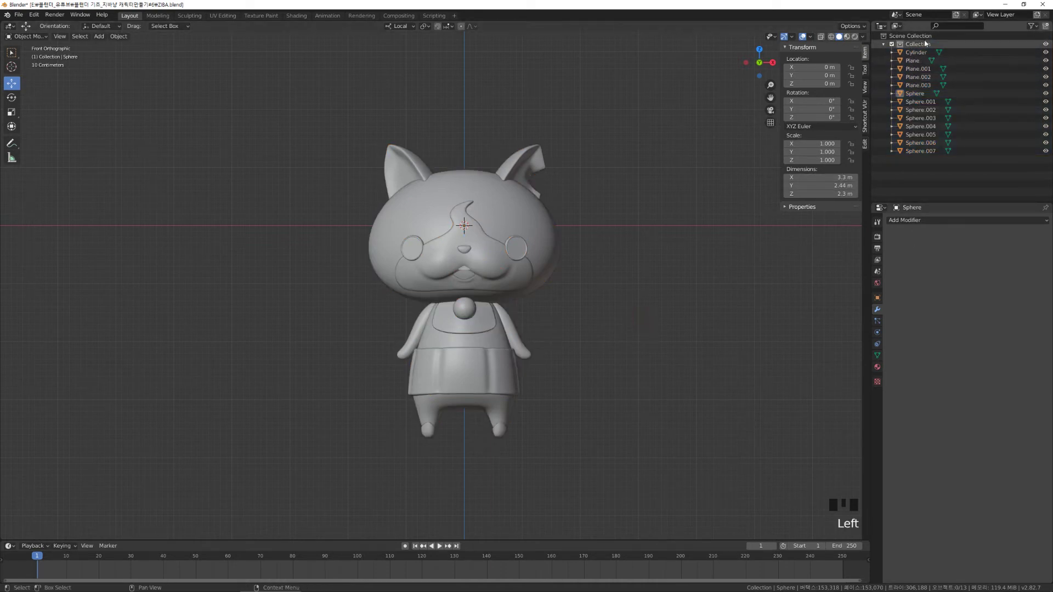
{"action": "left_click", "coordinate": [915, 53]}
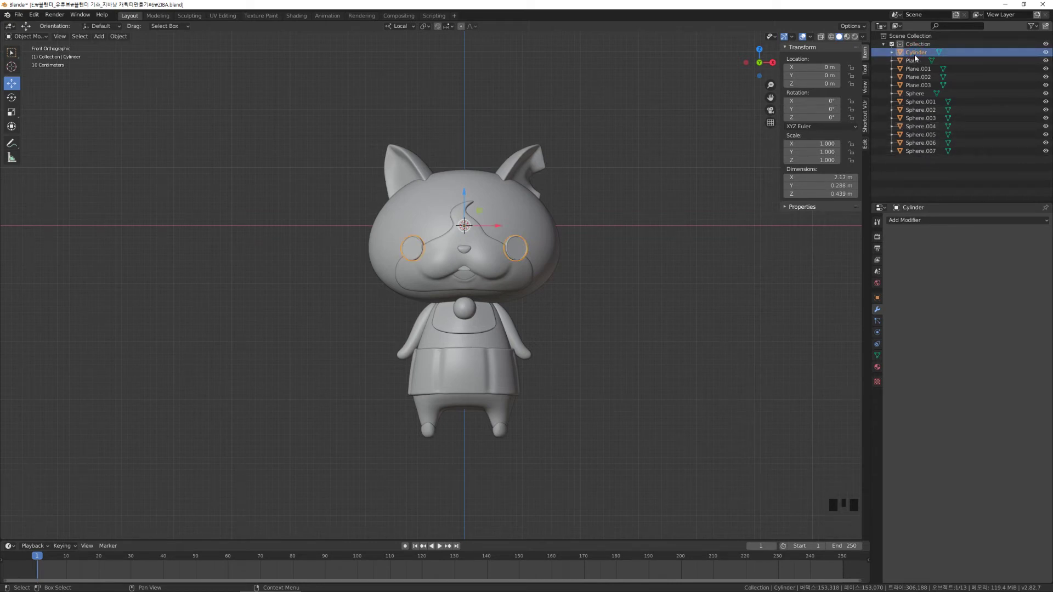
{"action": "left_click", "coordinate": [924, 151], "text": "shift"}
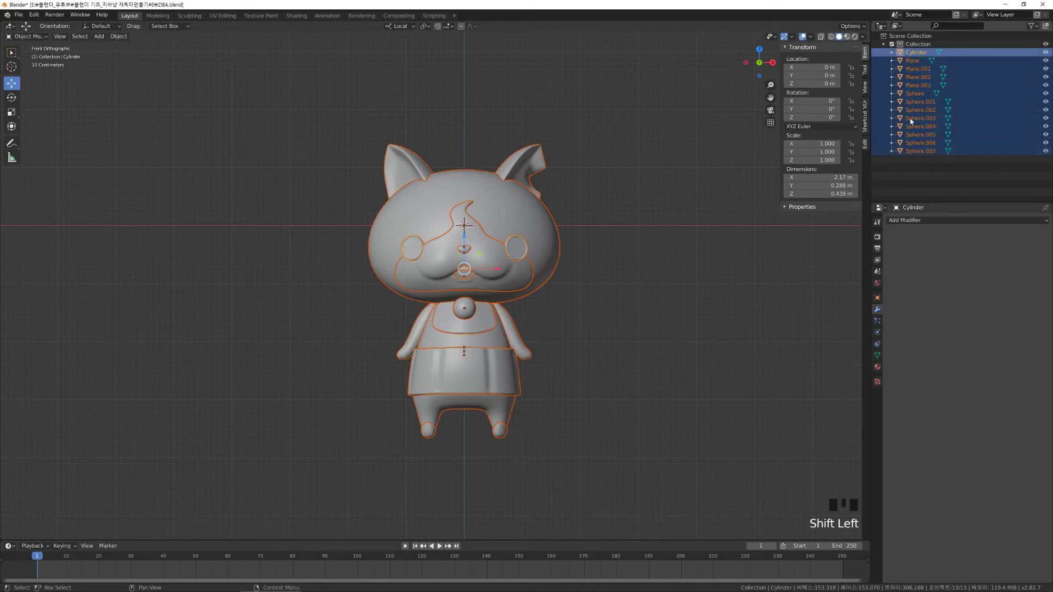
{"action": "middle_click_drag", "start_coordinate": [613, 256], "coordinate": [625, 289]}
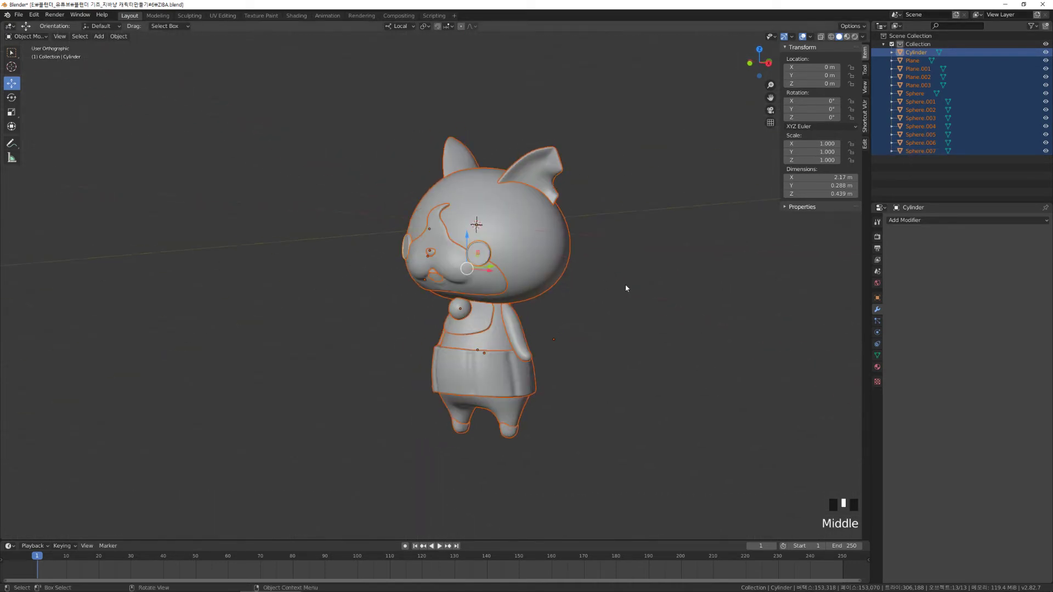
{"action": "left_click", "coordinate": [629, 288]}
Compare the head and the eye discs with their names in the object list.
{"action": "left_click", "coordinate": [547, 259]}
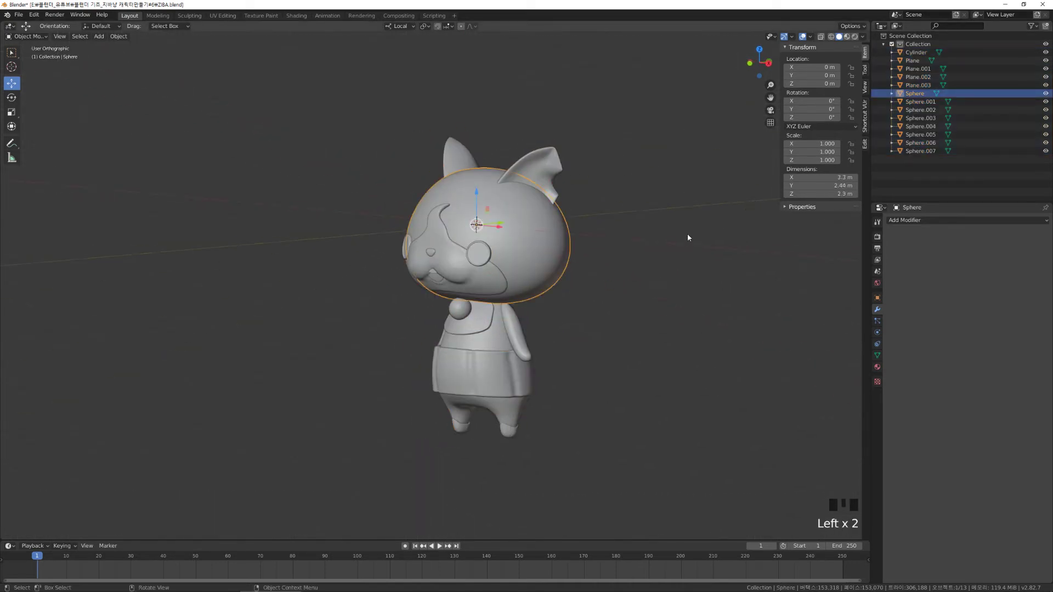
{"action": "left_click", "coordinate": [915, 52]}
{"action": "left_click", "coordinate": [915, 52]}
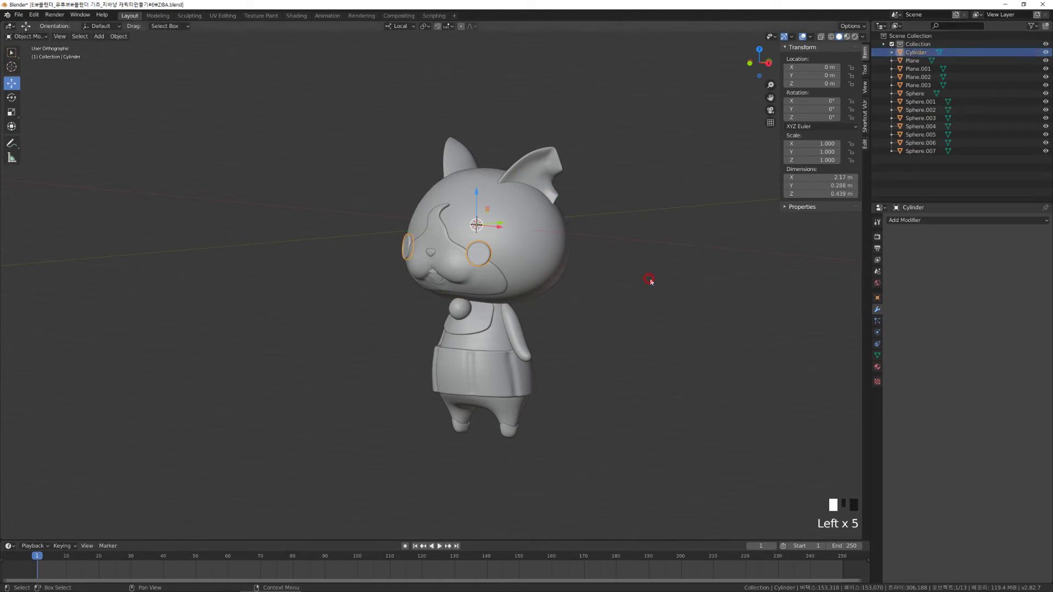
{"action": "left_click", "coordinate": [549, 260]}
{"action": "mouse_move", "coordinate": [598, 267]}
{"action": "middle_mouse_down"}
{"action": "mouse_move", "coordinate": [549, 258]}
{"action": "mouse_move", "coordinate": [581, 262]}
{"action": "middle_mouse_up"}
{"action": "scroll", "coordinate": [580, 290], "scroll_direction": "up", "scroll_amount": 2}
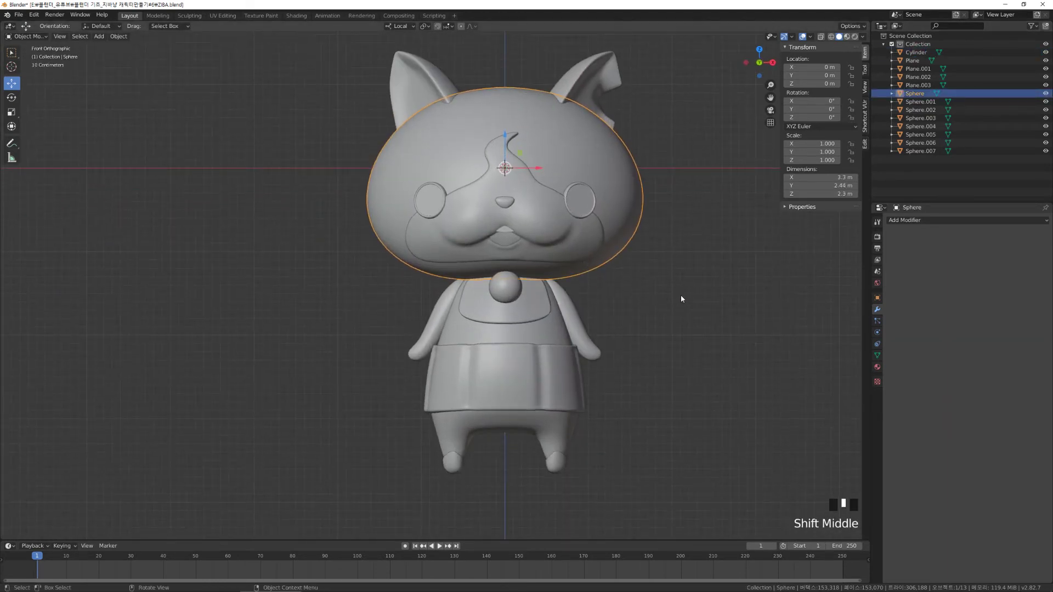
Select the ears, eye discs and face patch in turn to match each part with its listed name.
{"action": "left_click", "coordinate": [427, 82]}
{"action": "middle_click_drag", "start_coordinate": [568, 182], "coordinate": [572, 187]}
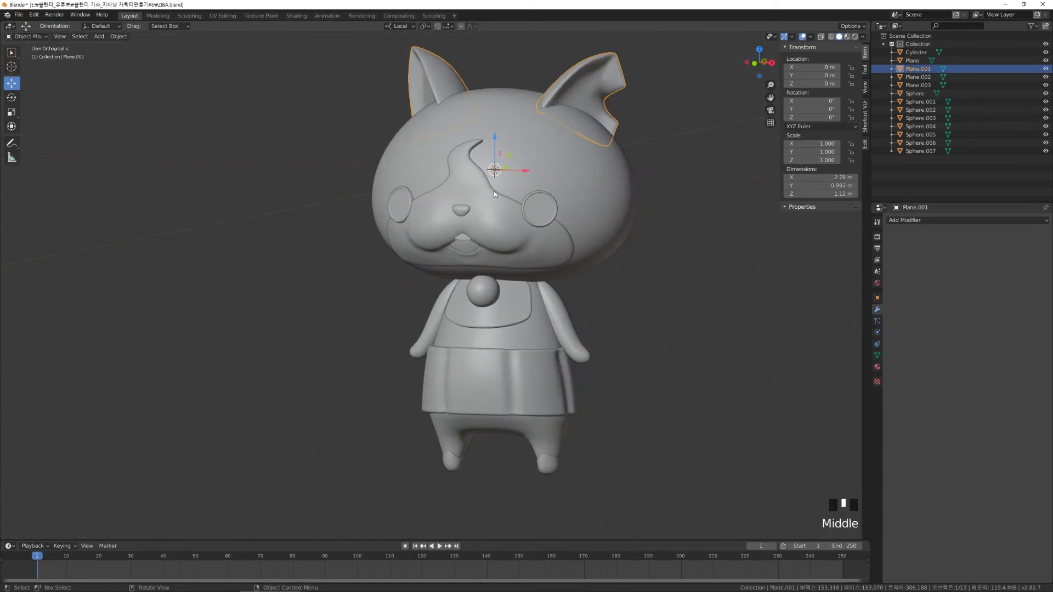
{"action": "left_click", "coordinate": [477, 178]}
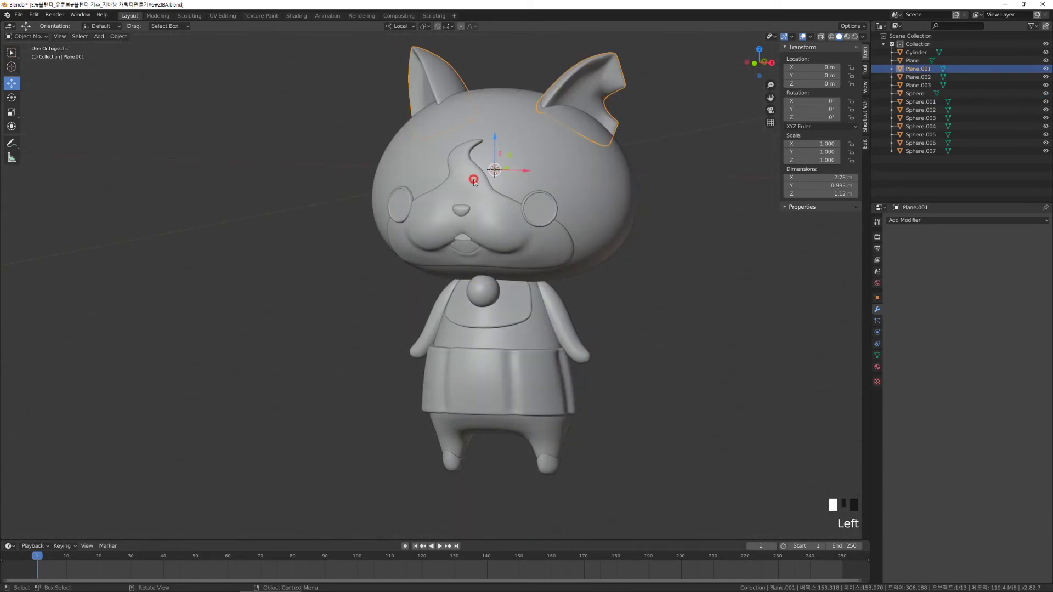
{"action": "left_click", "coordinate": [915, 52]}
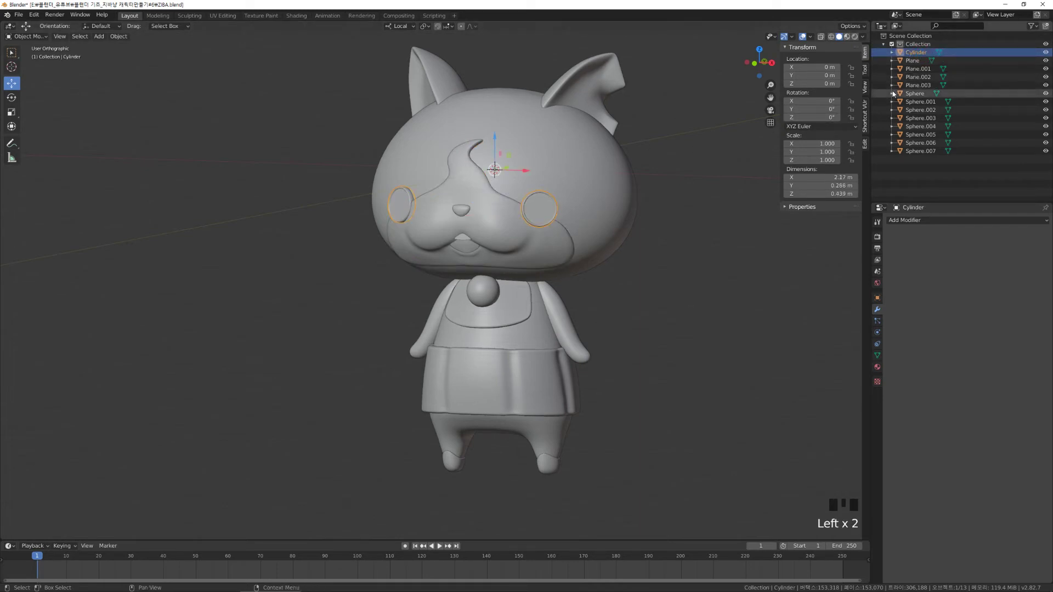
{"action": "left_click", "coordinate": [918, 59]}
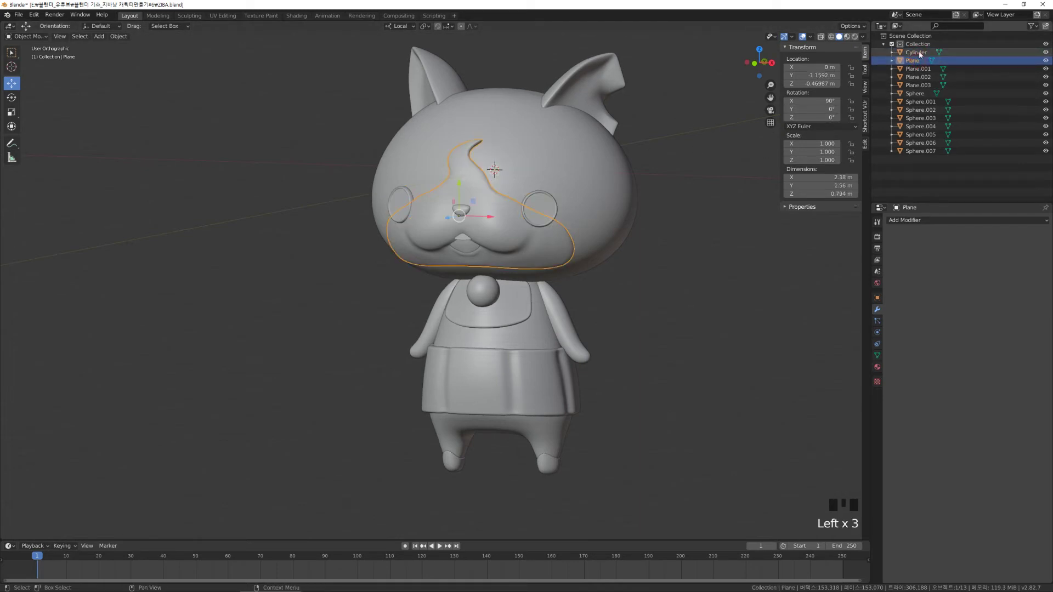
Rename the Cylinder object, the pair of eye discs, as EYE.
{"action": "left_click", "coordinate": [917, 52]}
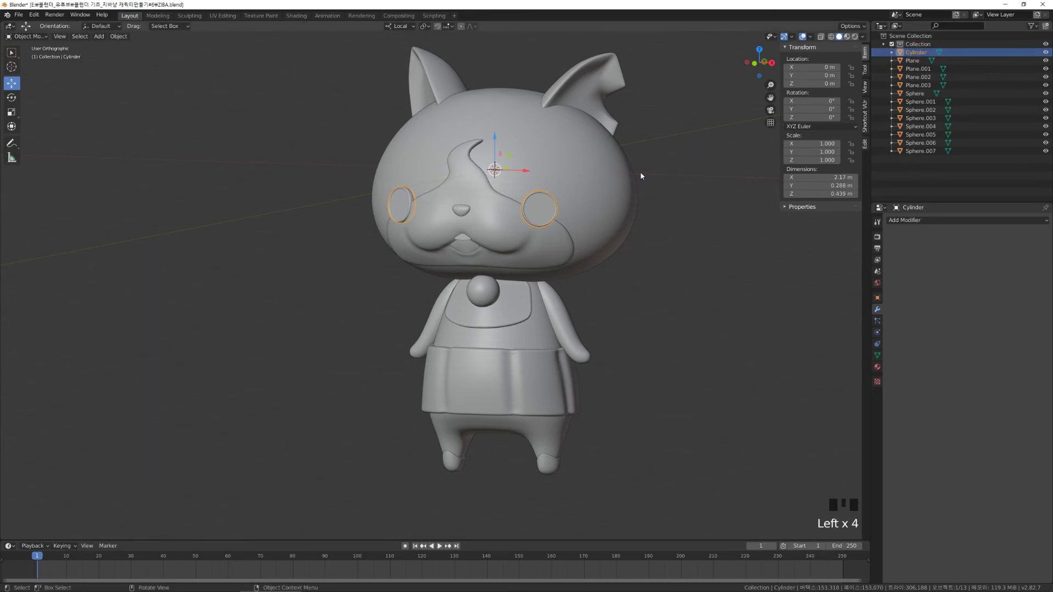
{"action": "scroll", "coordinate": [544, 212], "scroll_direction": "up", "scroll_amount": 3}
{"action": "middle_click_drag", "start_coordinate": [544, 212], "coordinate": [551, 215]}
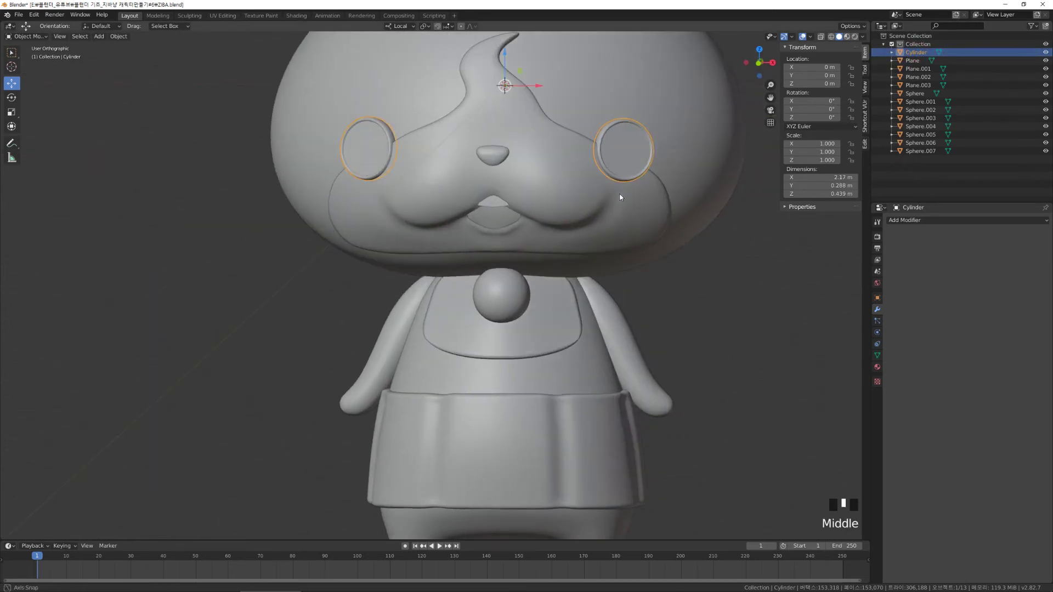
{"action": "triple_click", "coordinate": [910, 52]}
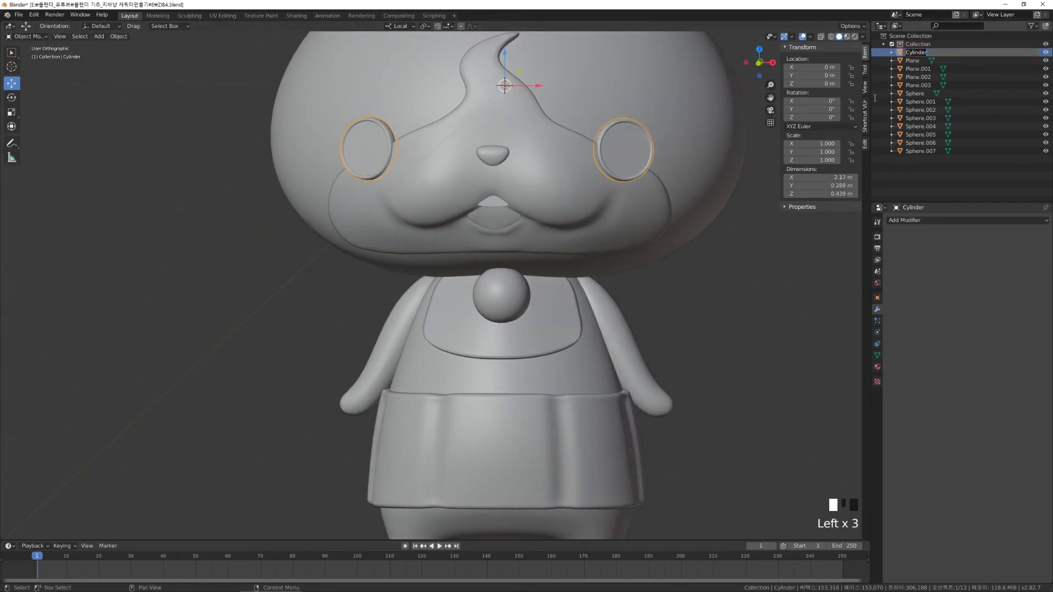
{"action": "type", "text": "EYE"}
{"action": "key", "text": "Return"}
Rename the Plane object, the face patch around the muzzle, as MO.
{"action": "left_click", "coordinate": [913, 61]}
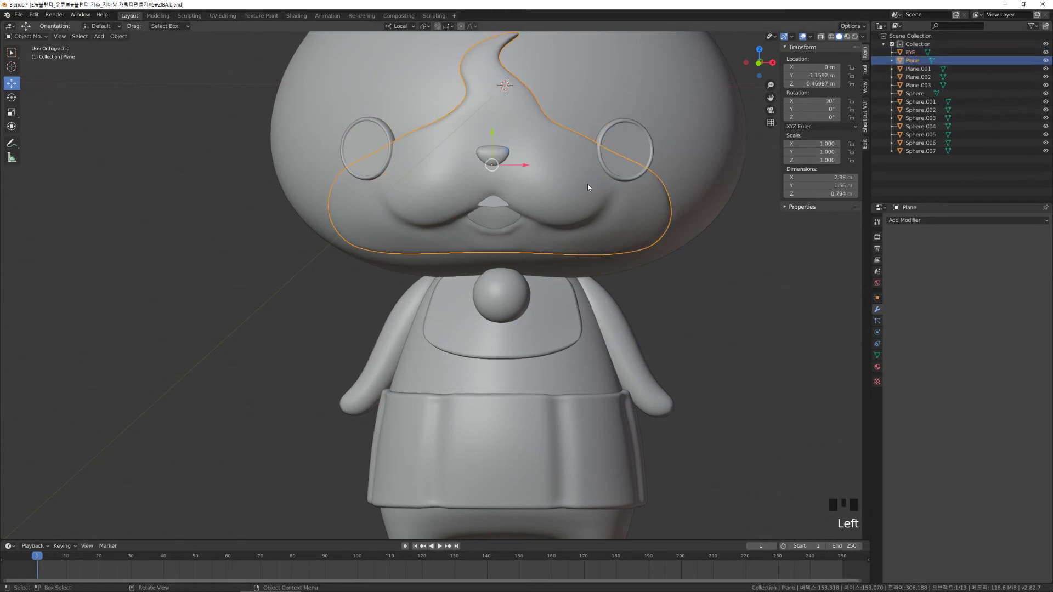
{"action": "middle_click_drag", "start_coordinate": [587, 183], "coordinate": [465, 180]}
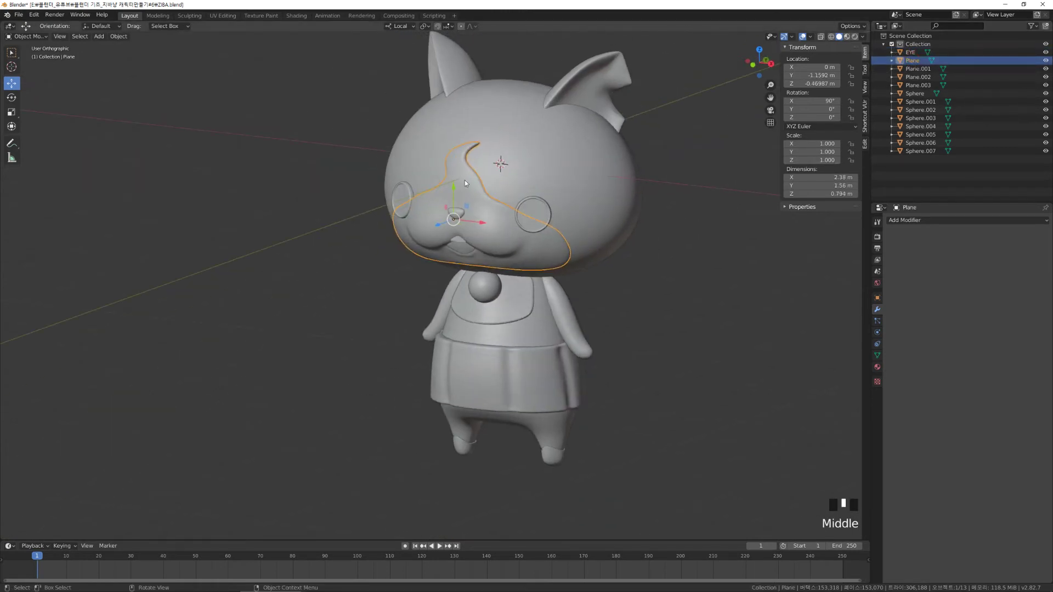
{"action": "double_click", "coordinate": [914, 62]}
{"action": "double_click", "coordinate": [913, 62]}
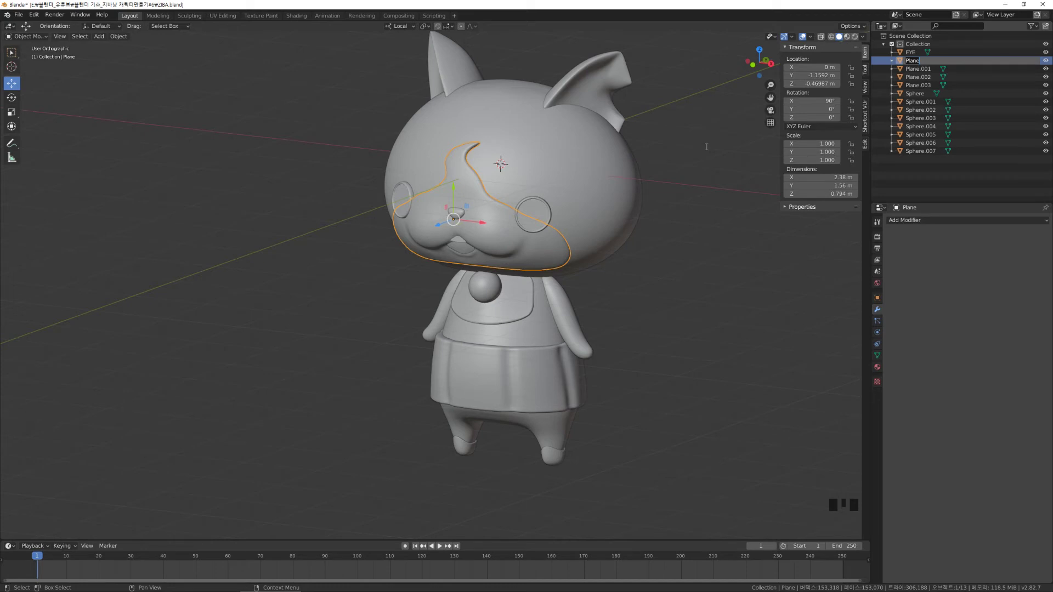
{"action": "type", "text": "MO"}
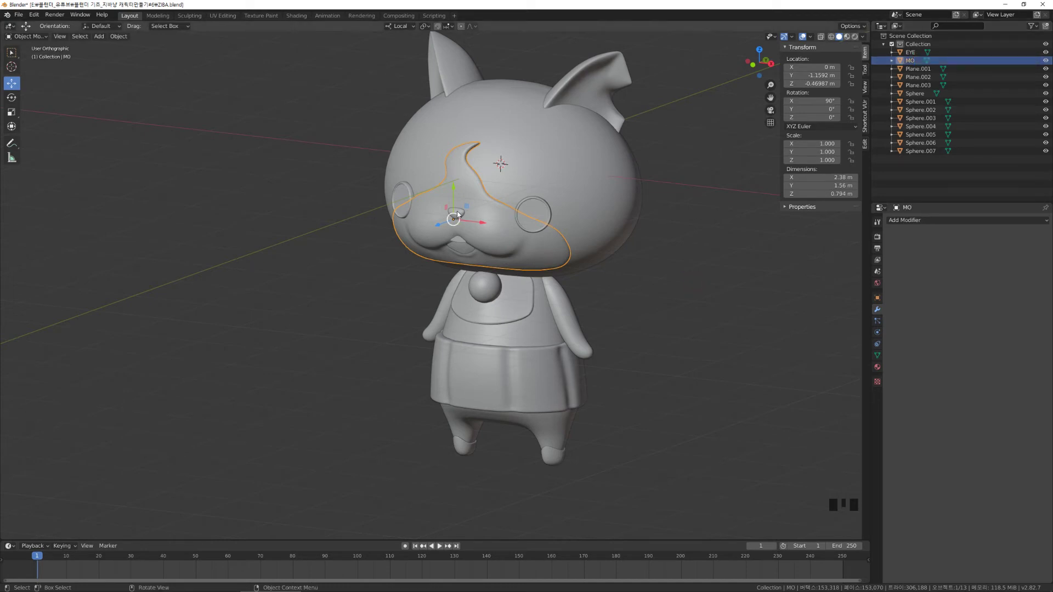
Identify the torso-and-legs mesh among the character parts and rename that Sphere.002 object as BODY.
{"action": "left_click", "coordinate": [462, 212]}
{"action": "left_click", "coordinate": [462, 244]}
{"action": "left_click", "coordinate": [490, 297]}
{"action": "left_click", "coordinate": [515, 315]}
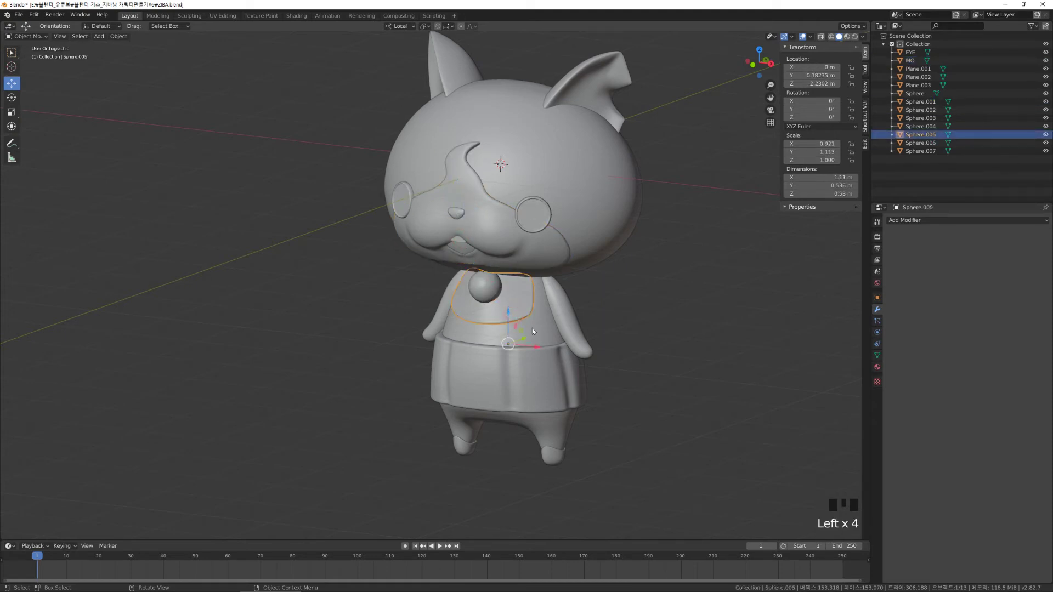
{"action": "left_click", "coordinate": [531, 327]}
{"action": "middle_click_drag", "start_coordinate": [555, 322], "coordinate": [552, 309]}
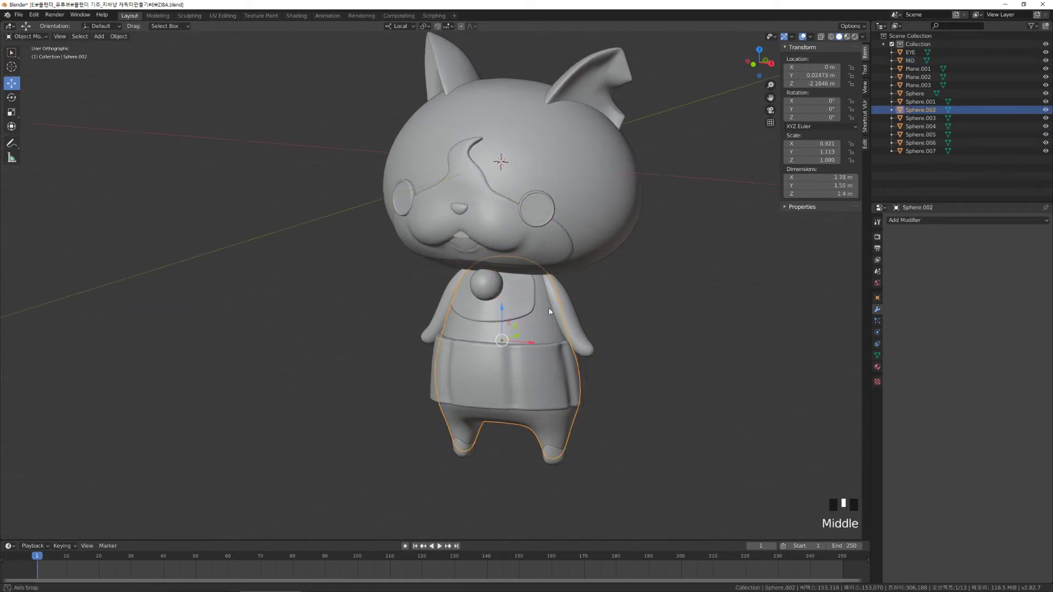
{"action": "double_click", "coordinate": [922, 110]}
{"action": "left_click", "coordinate": [917, 117]}
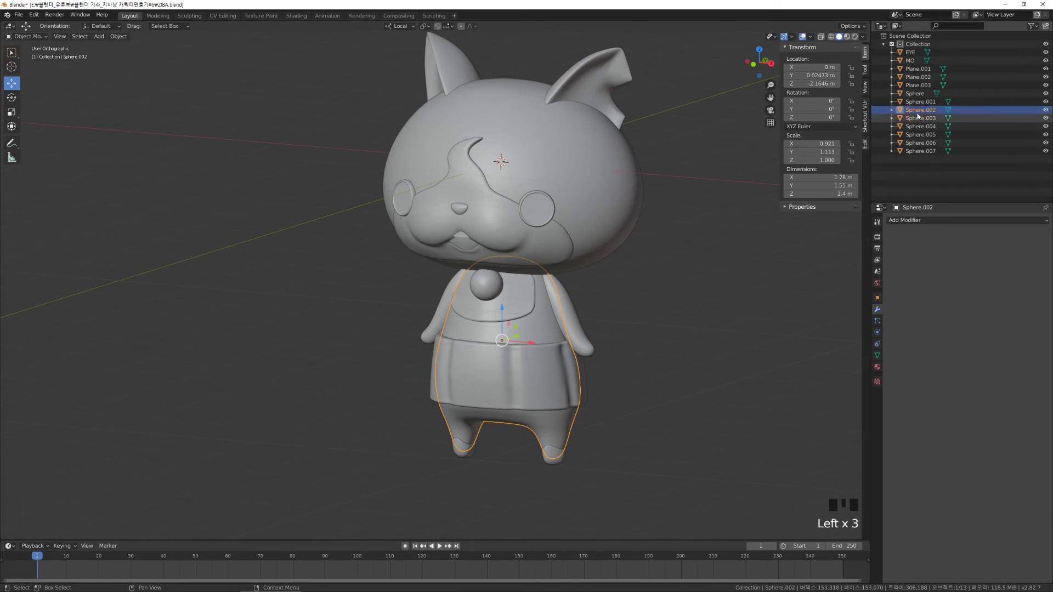
{"action": "double_click", "coordinate": [917, 111]}
{"action": "type", "text": "B"}
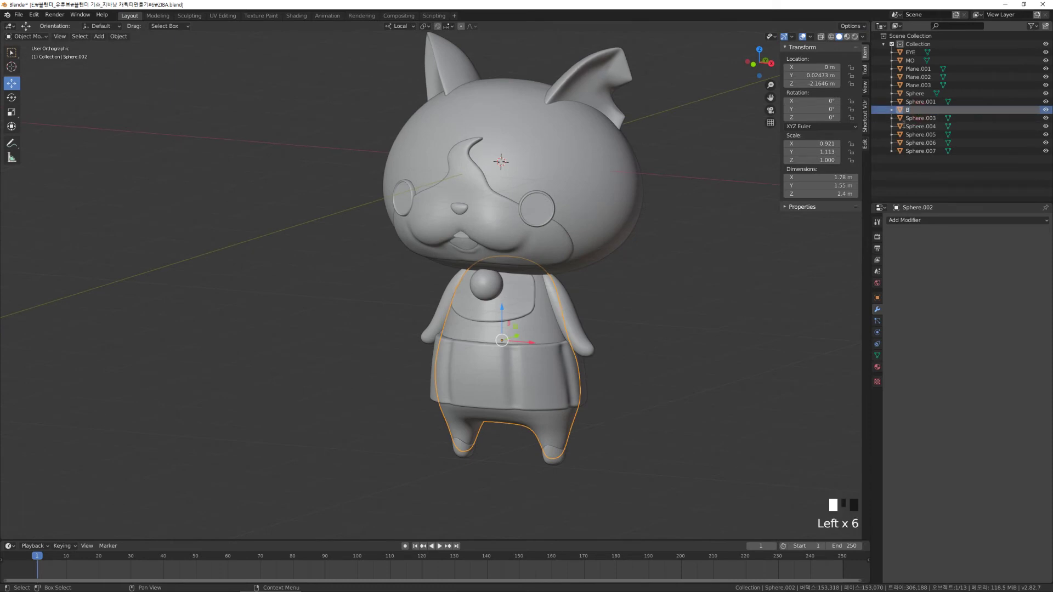
{"action": "type", "text": "ODY"}
{"action": "key", "text": "Return"}
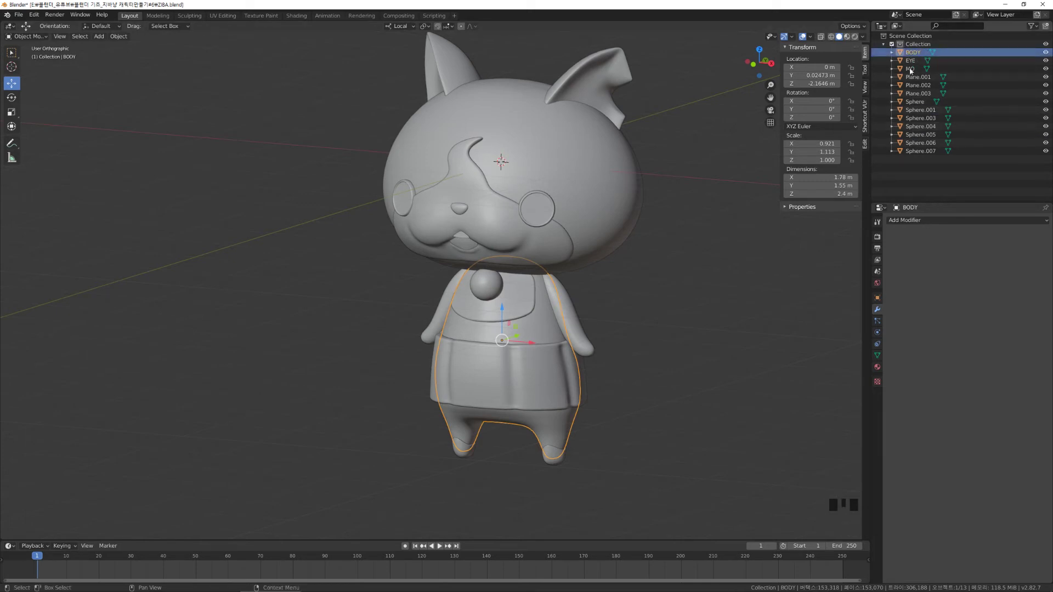
Select the bib, body, eye discs and ears in the scene to match each with its listed name.
{"action": "middle_click_drag", "start_coordinate": [695, 186], "coordinate": [714, 177]}
{"action": "left_click", "coordinate": [713, 177]}
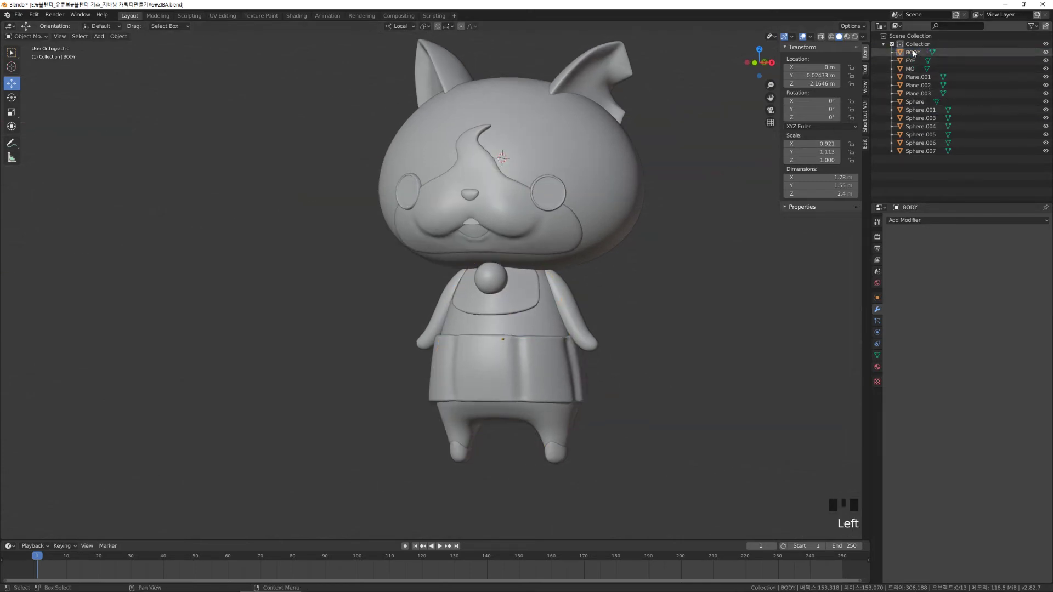
{"action": "left_click", "coordinate": [536, 286]}
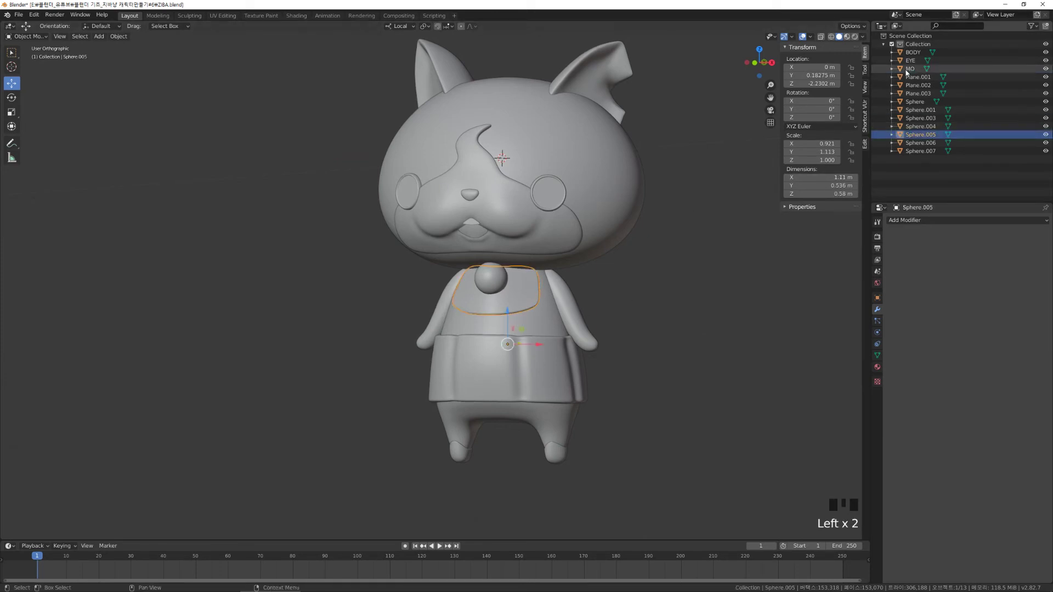
{"action": "left_click", "coordinate": [575, 247]}
{"action": "left_click", "coordinate": [574, 247]}
{"action": "left_click", "coordinate": [575, 247]}
{"action": "middle_click_drag", "start_coordinate": [575, 247], "coordinate": [603, 250]}
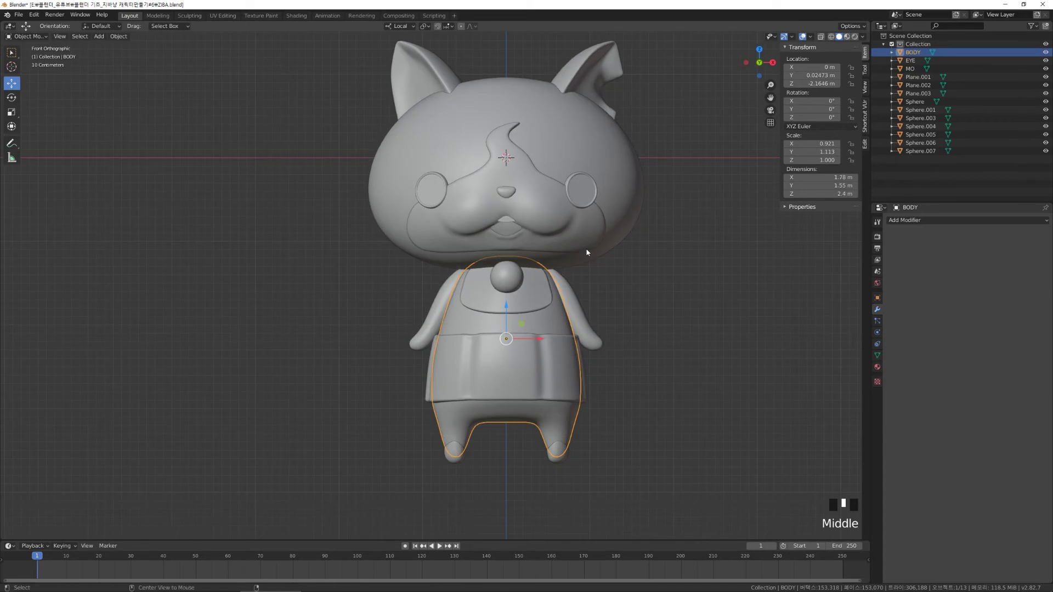
{"action": "left_click", "coordinate": [580, 193]}
{"action": "left_click", "coordinate": [580, 193]}
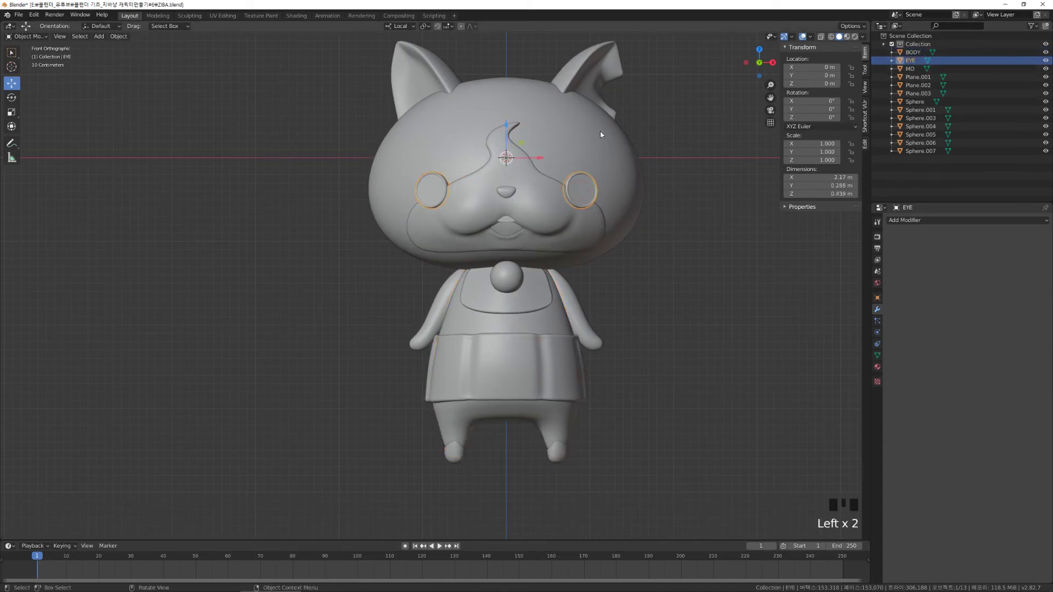
{"action": "left_click", "coordinate": [592, 72]}
{"action": "left_click", "coordinate": [592, 73]}
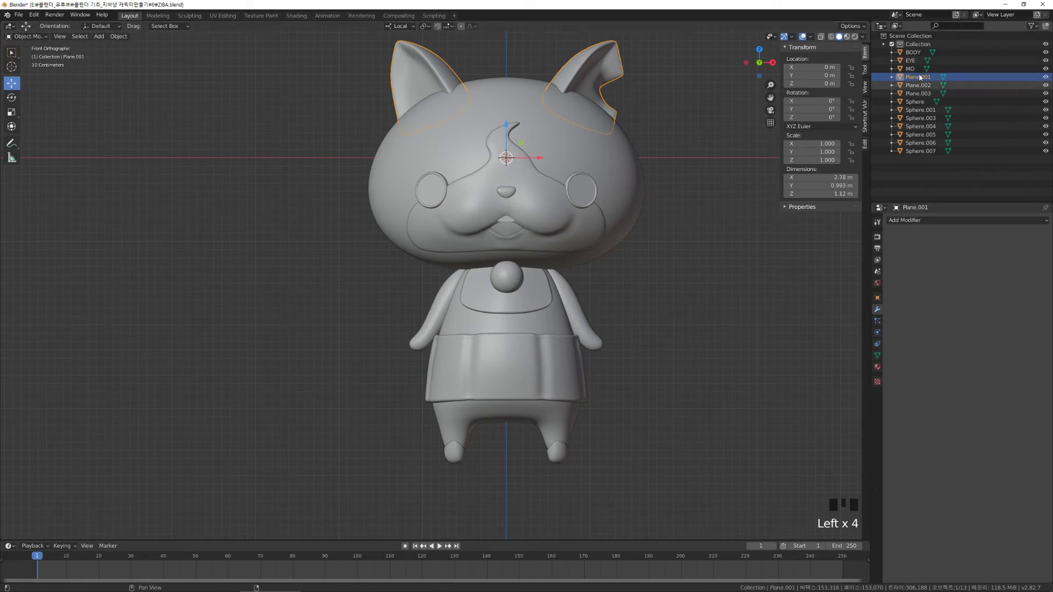
Go through the object list from BODY to Sphere.007 to see which character part each entry highlights.
{"action": "left_click", "coordinate": [912, 52]}
{"action": "left_click", "coordinate": [910, 60]}
{"action": "left_click", "coordinate": [911, 69]}
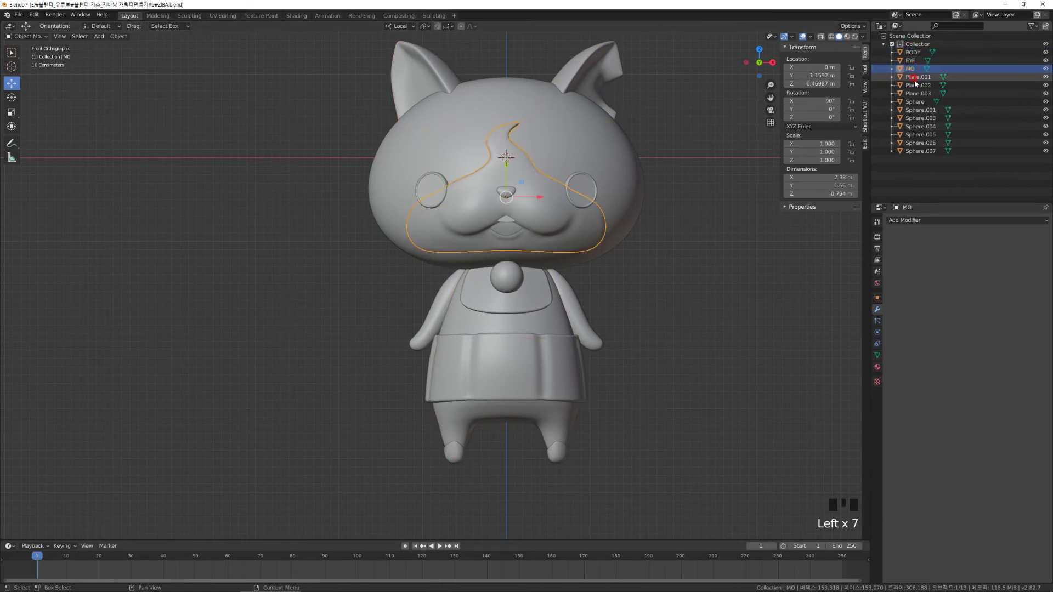
{"action": "left_click", "coordinate": [913, 77]}
{"action": "left_click", "coordinate": [913, 85]}
{"action": "left_click", "coordinate": [914, 94]}
{"action": "left_click", "coordinate": [913, 102]}
{"action": "left_click", "coordinate": [917, 110]}
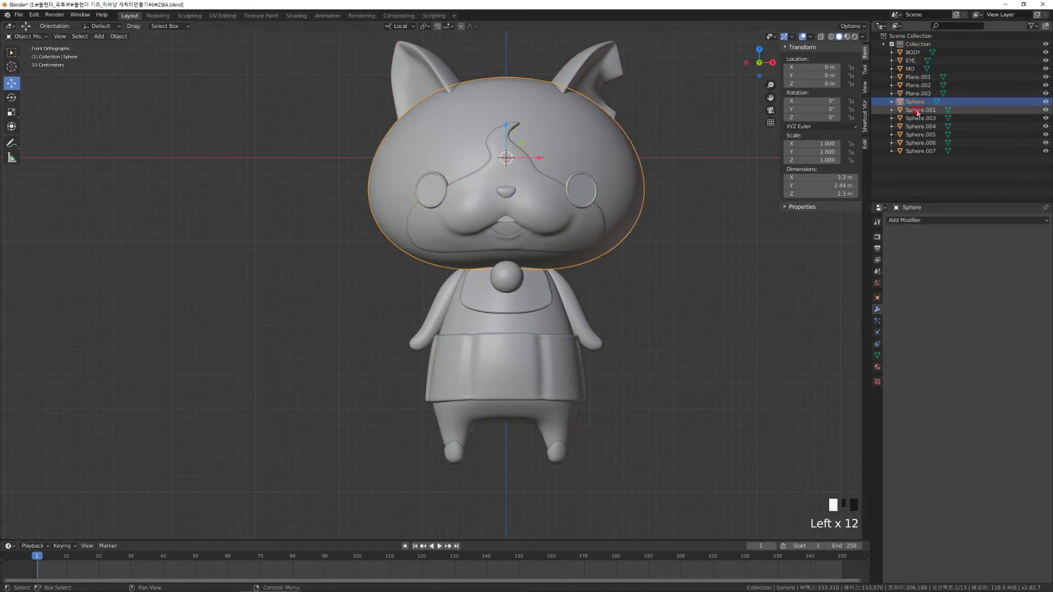
{"action": "left_click", "coordinate": [919, 152]}
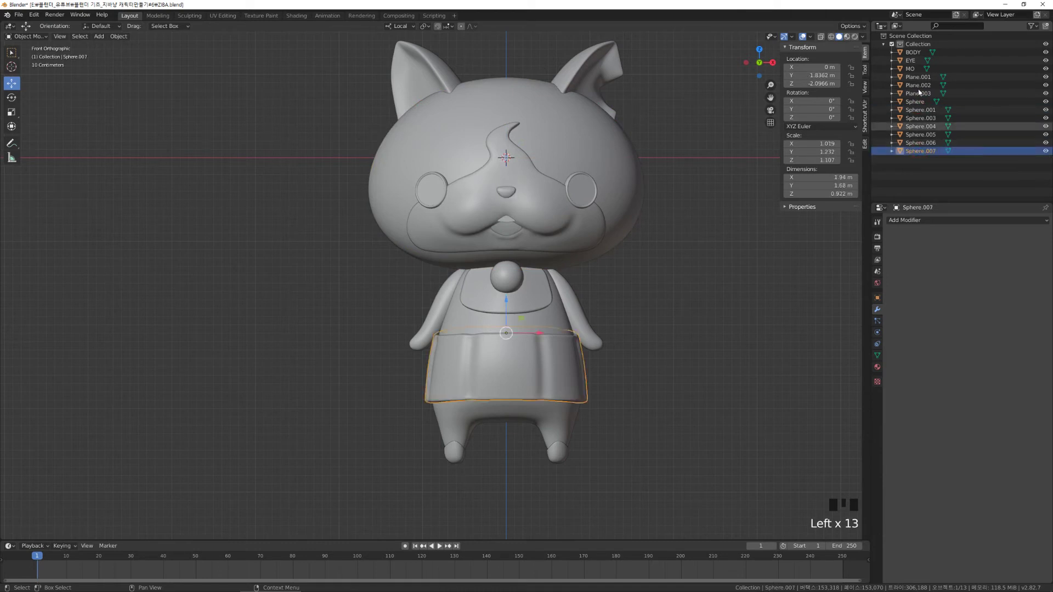
Recheck BODY and each entry from Sphere to Sphere.007 against the part it highlights on the character.
{"action": "left_click", "coordinate": [913, 52]}
{"action": "left_click", "coordinate": [920, 118]}
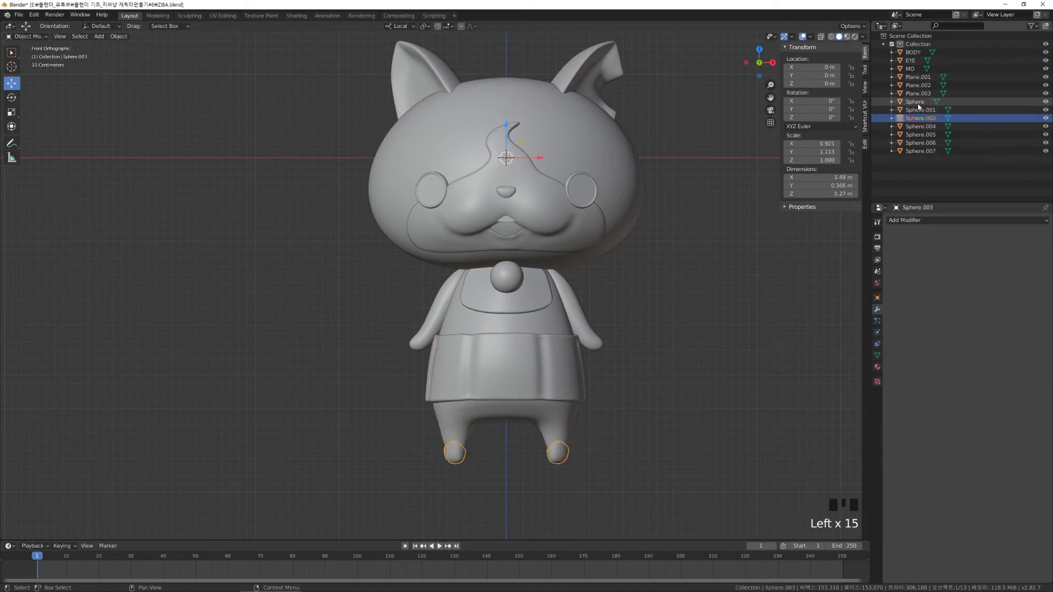
{"action": "left_click", "coordinate": [915, 102]}
{"action": "left_click", "coordinate": [919, 110]}
{"action": "left_click", "coordinate": [919, 119]}
{"action": "left_click", "coordinate": [917, 126]}
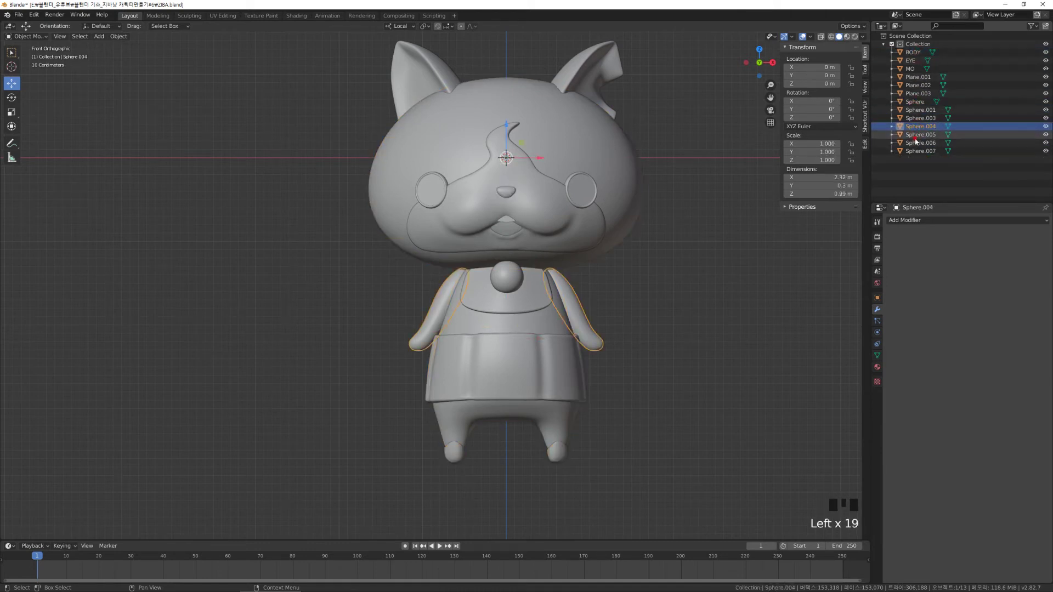
{"action": "left_click", "coordinate": [918, 135]}
{"action": "left_click", "coordinate": [918, 143]}
{"action": "left_click", "coordinate": [914, 151]}
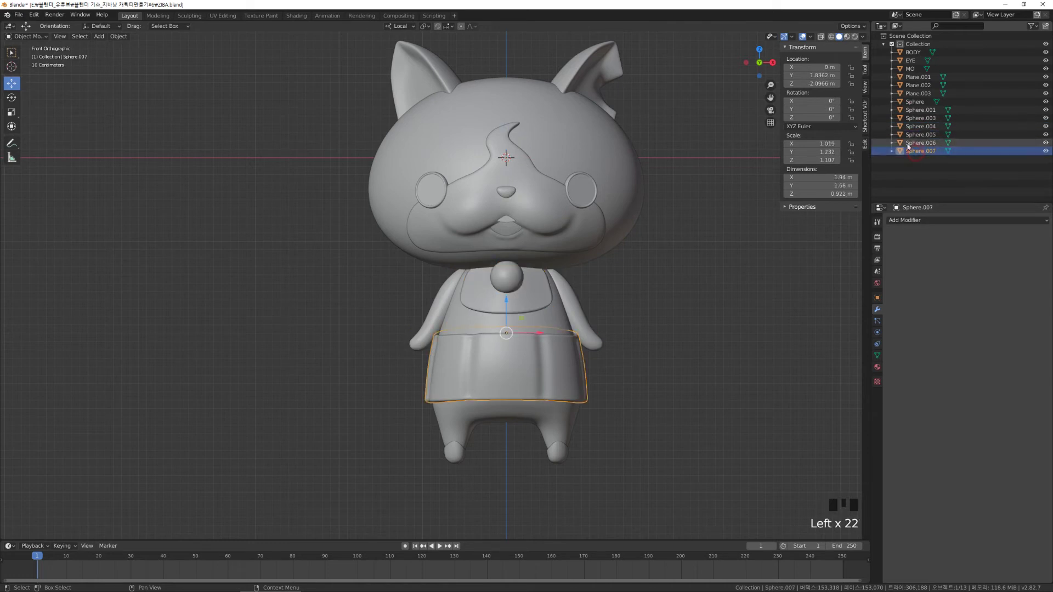
Compare the arms and eye discs with their listed names, and check which parts Plane.001, Plane.002 and Plane.003 are.
{"action": "left_click", "coordinate": [697, 286]}
{"action": "left_click", "coordinate": [543, 330]}
{"action": "left_click", "coordinate": [567, 305]}
{"action": "left_click", "coordinate": [563, 309]}
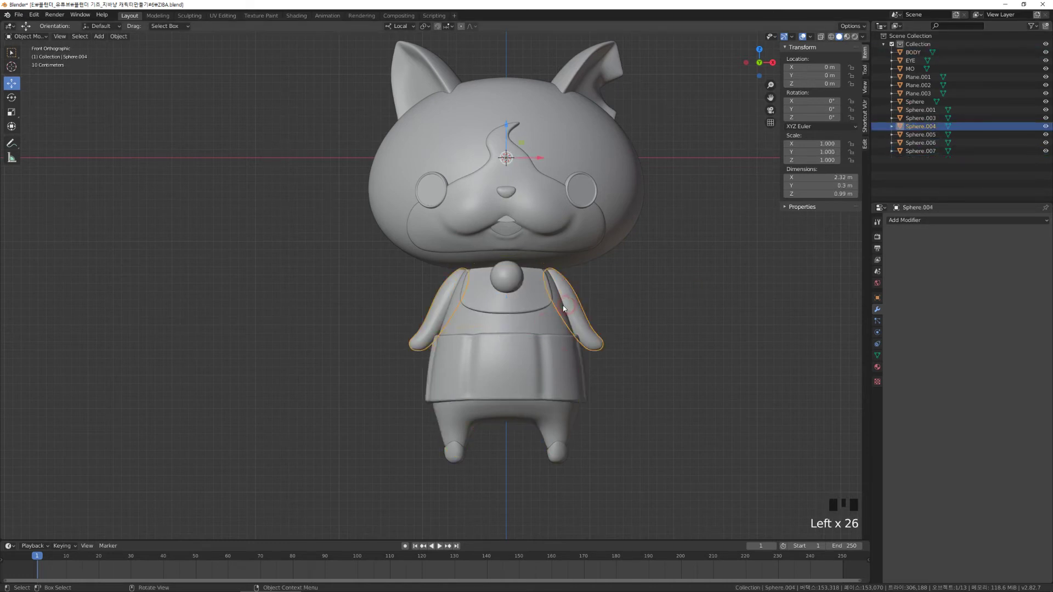
{"action": "left_click", "coordinate": [577, 298]}
{"action": "left_click", "coordinate": [580, 204]}
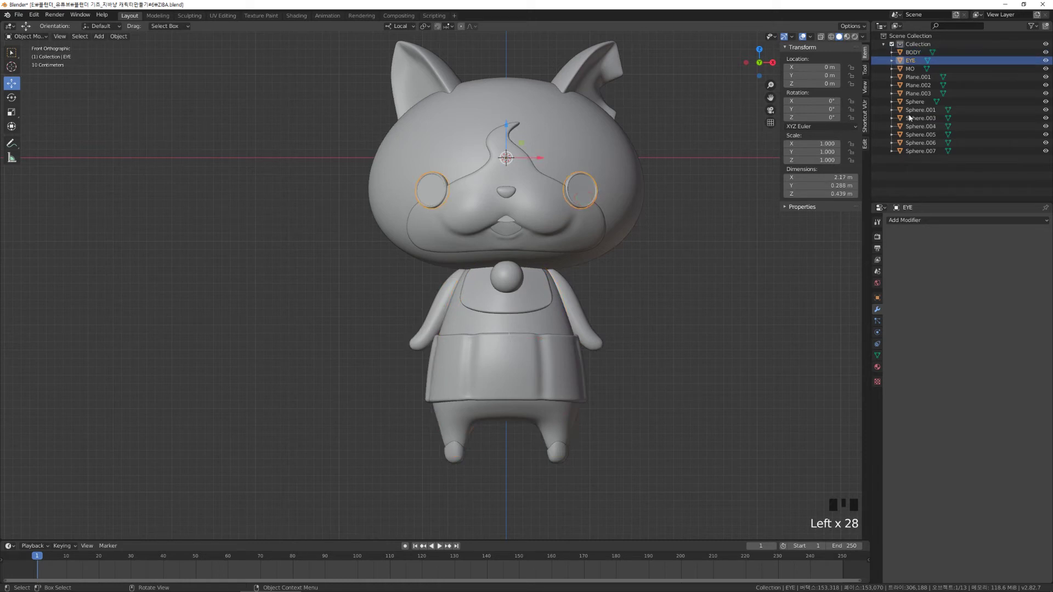
{"action": "left_click", "coordinate": [917, 78]}
{"action": "left_click", "coordinate": [917, 86]}
{"action": "left_click", "coordinate": [917, 93]}
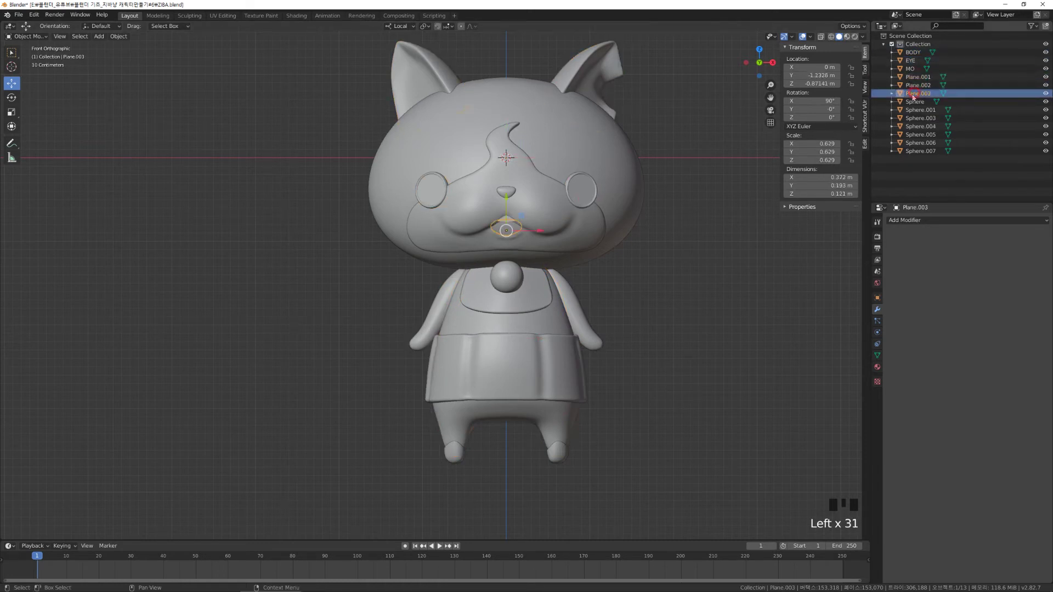
Highlight every character part at once in the front view and clear the selection.
{"action": "middle_click_drag", "start_coordinate": [598, 199], "coordinate": [531, 259]}
{"action": "left_click", "coordinate": [696, 231]}
{"action": "scroll", "coordinate": [568, 230], "scroll_direction": "down", "scroll_amount": 3}
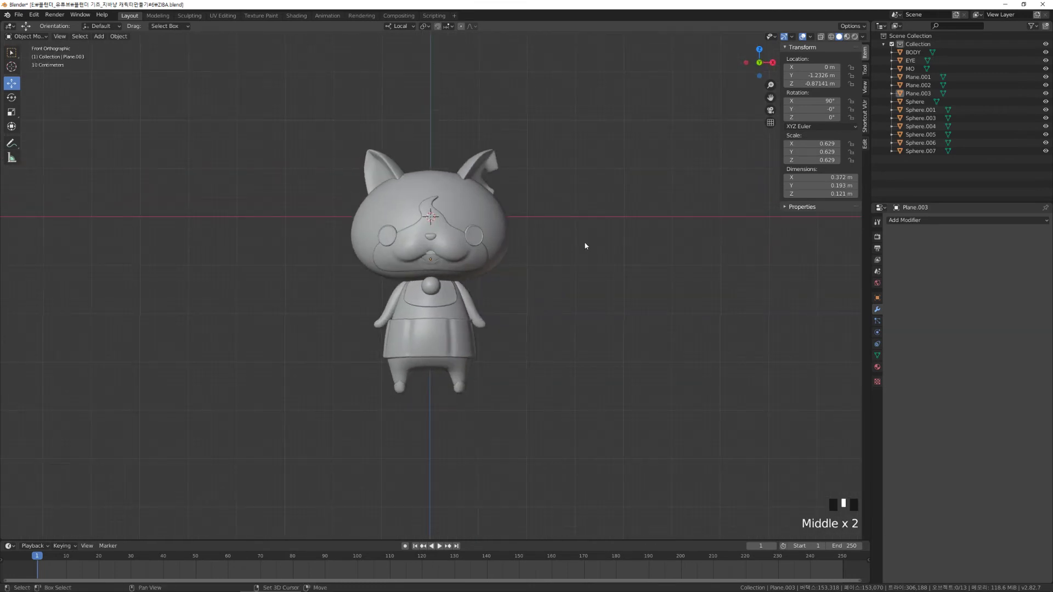
{"action": "scroll", "coordinate": [563, 251], "scroll_direction": "up", "scroll_amount": 2}
{"action": "key", "text": "a"}
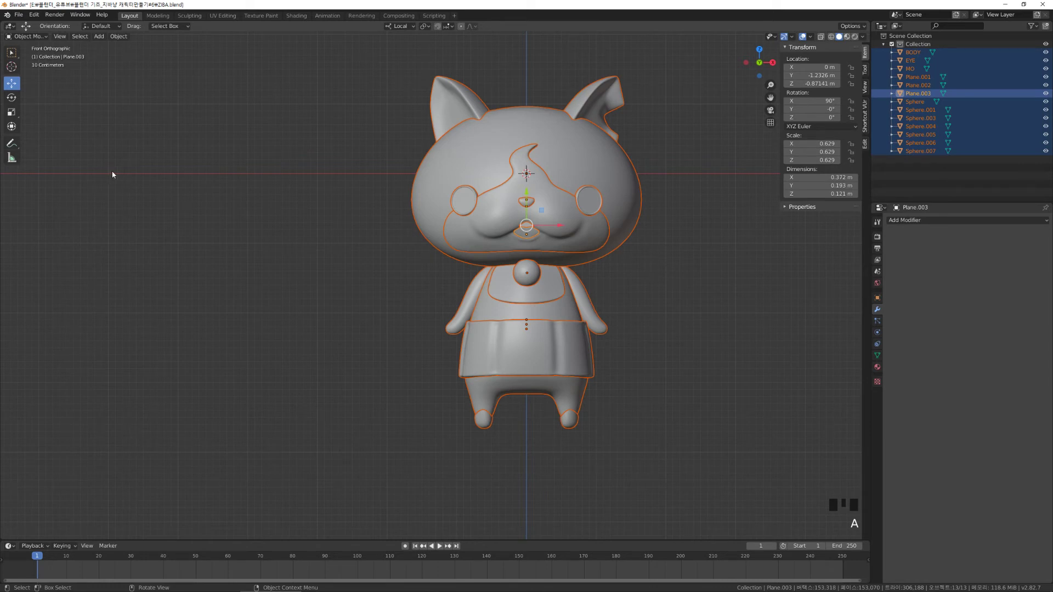
{"action": "middle_click_drag", "start_coordinate": [576, 225], "coordinate": [514, 225], "text": "shift"}
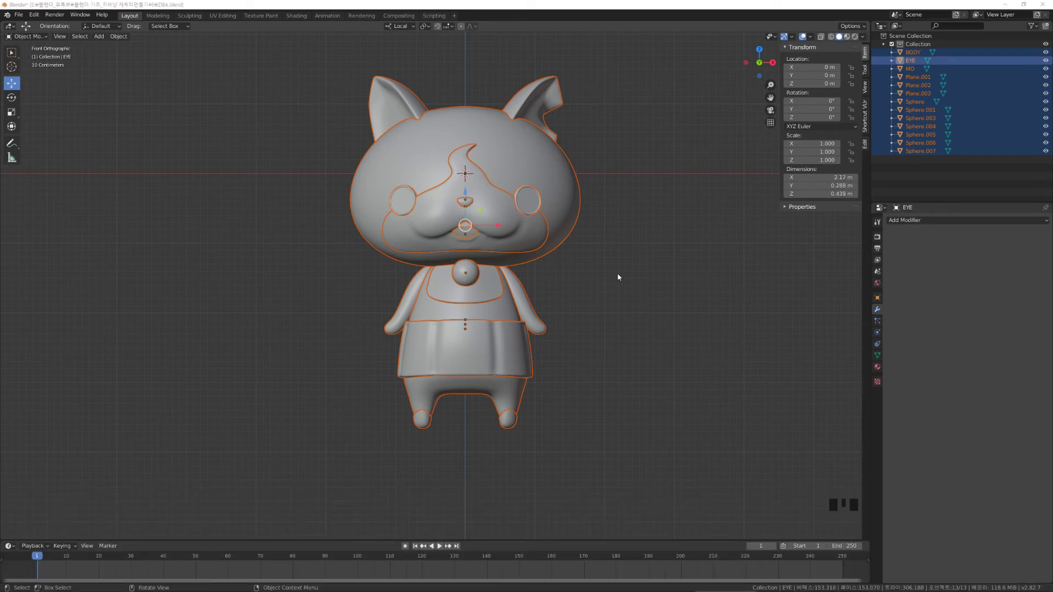
{"action": "left_click", "coordinate": [694, 225]}
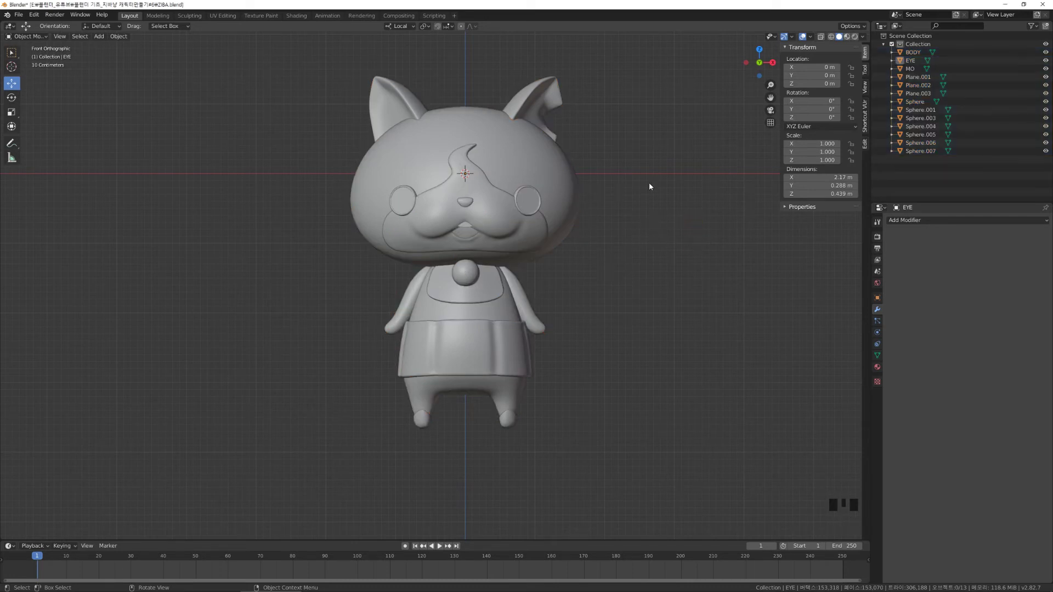
Select the head, invert the selection to all other parts, invert it back and deselect everything.
{"action": "left_click", "coordinate": [522, 144]}
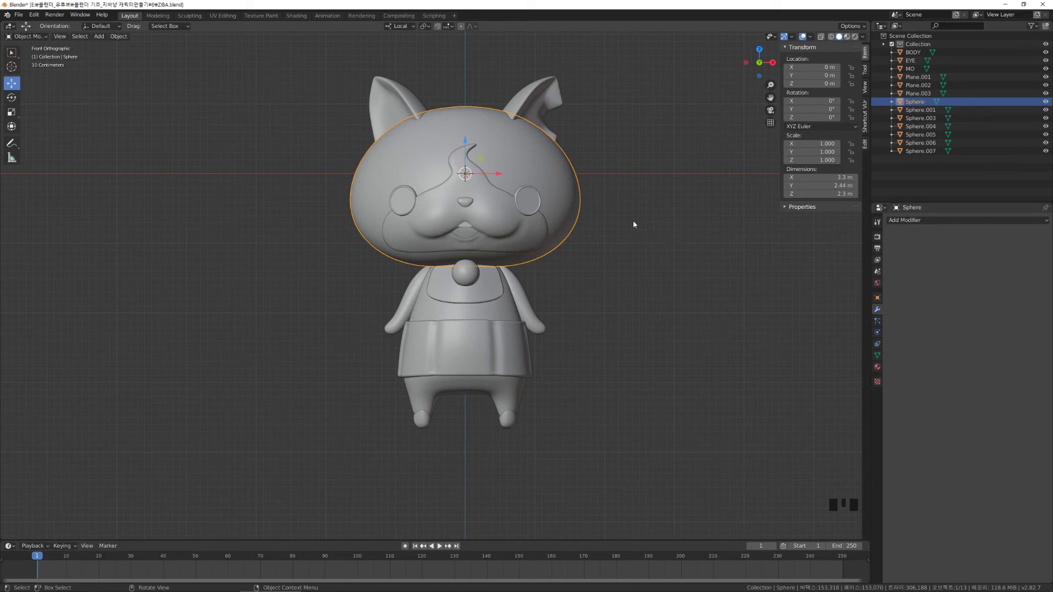
{"action": "key", "text": "ctrl+i"}
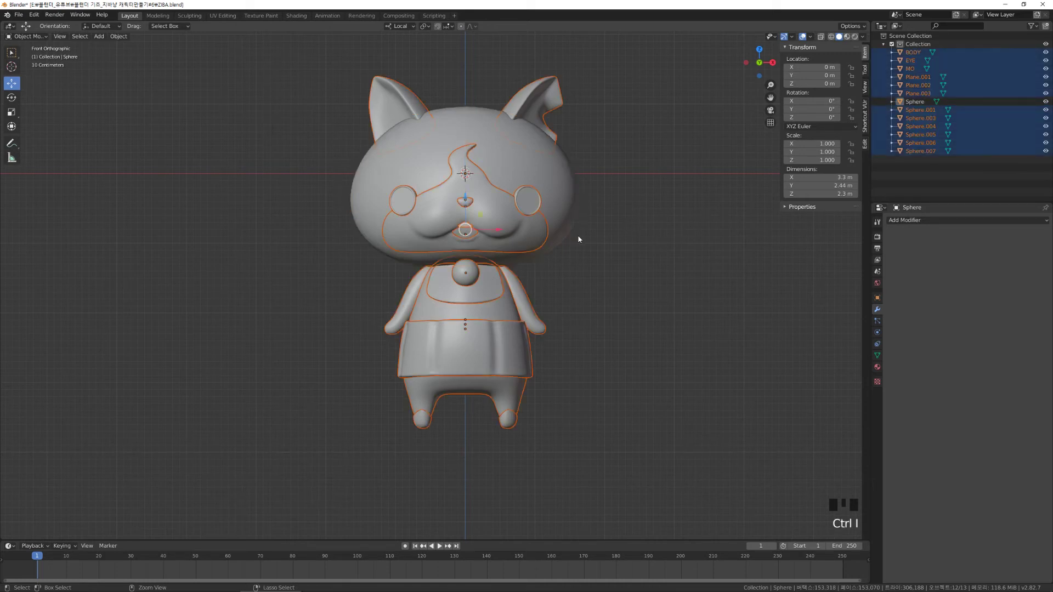
{"action": "middle_click_drag", "start_coordinate": [564, 239], "coordinate": [505, 220]}
{"action": "scroll", "coordinate": [481, 202], "scroll_direction": "down", "scroll_amount": 2}
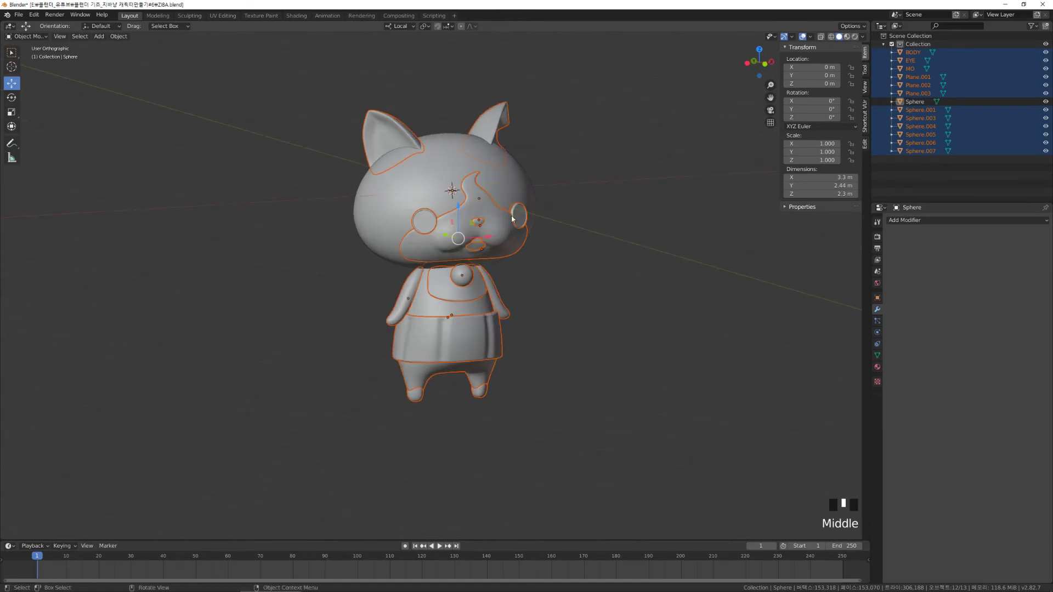
{"action": "key", "text": "ctrl+i"}
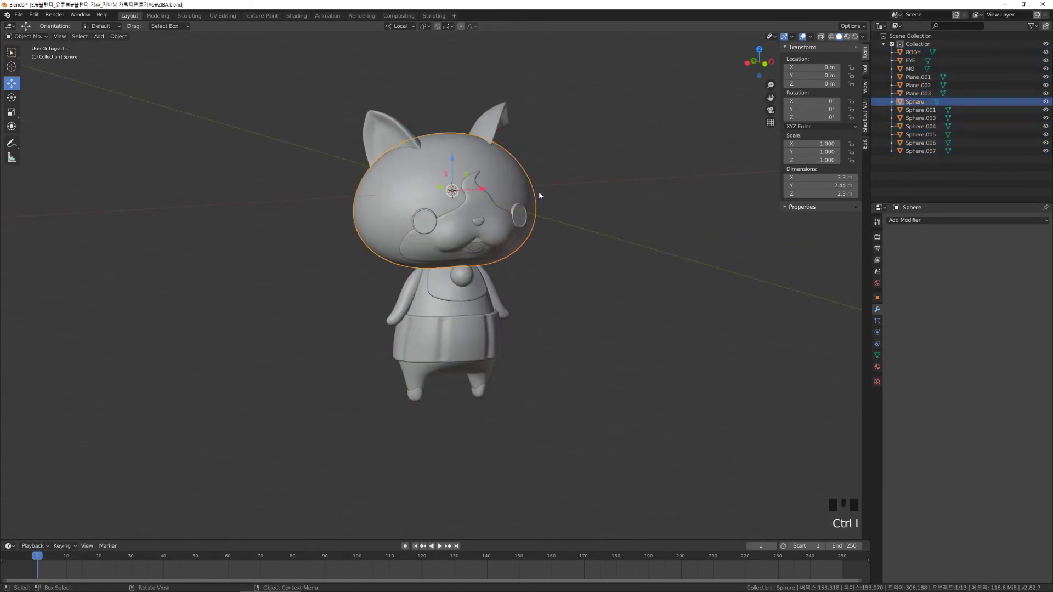
{"action": "left_click", "coordinate": [585, 207]}
Select every part of the cat character and join them all into a single object.
{"action": "middle_click_drag", "start_coordinate": [585, 206], "coordinate": [608, 229]}
{"action": "key", "text": "a"}
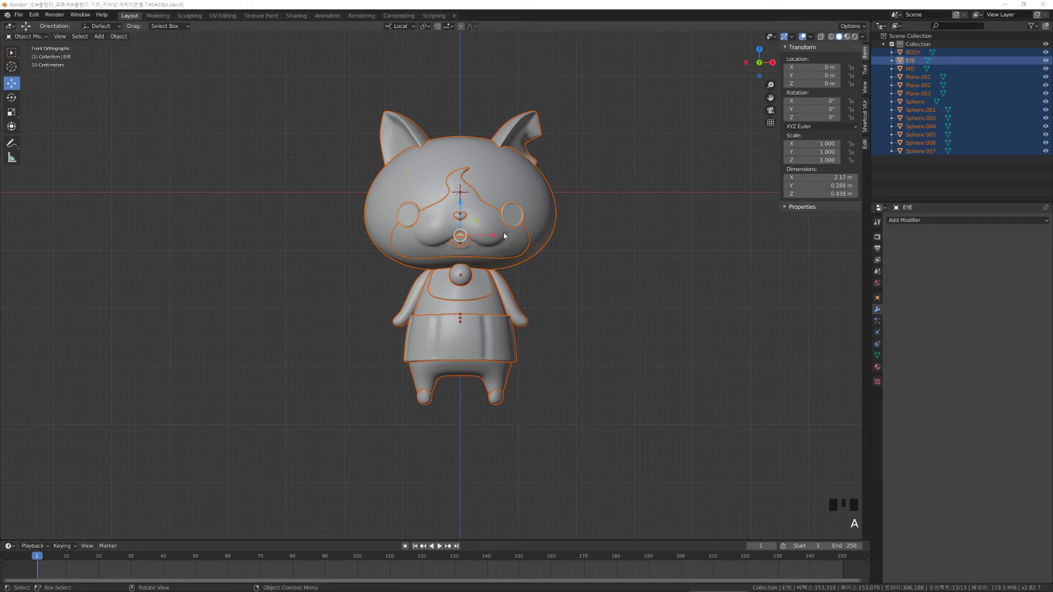
{"action": "middle_click_drag", "start_coordinate": [504, 235], "coordinate": [526, 241]}
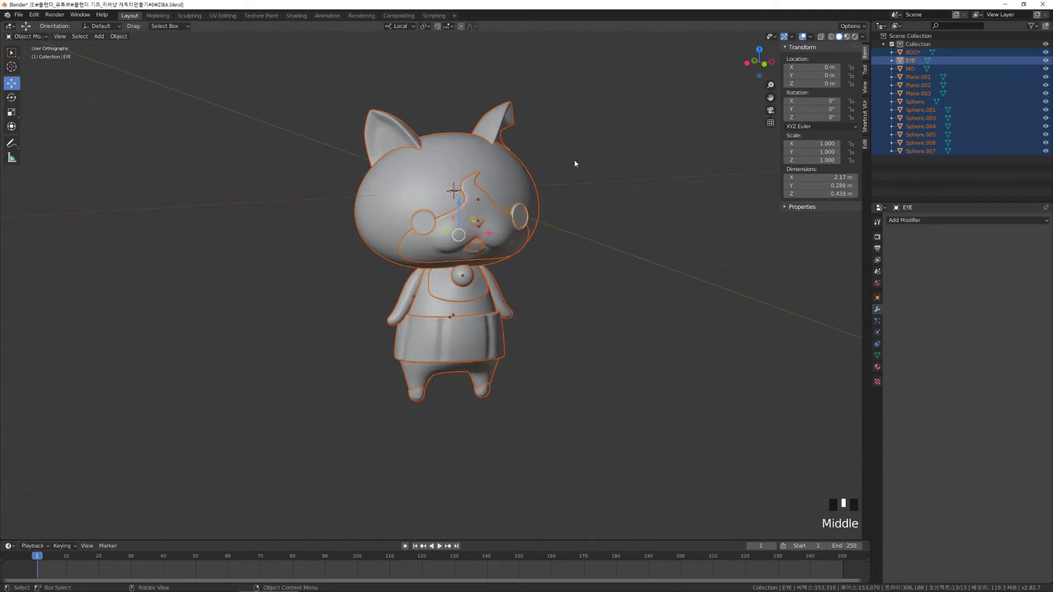
{"action": "mouse_move", "coordinate": [510, 279]}
{"action": "middle_mouse_down"}
{"action": "mouse_move", "coordinate": [482, 266]}
{"action": "mouse_move", "coordinate": [504, 263]}
{"action": "middle_mouse_up"}
{"action": "middle_click", "coordinate": [510, 245], "text": "alt"}
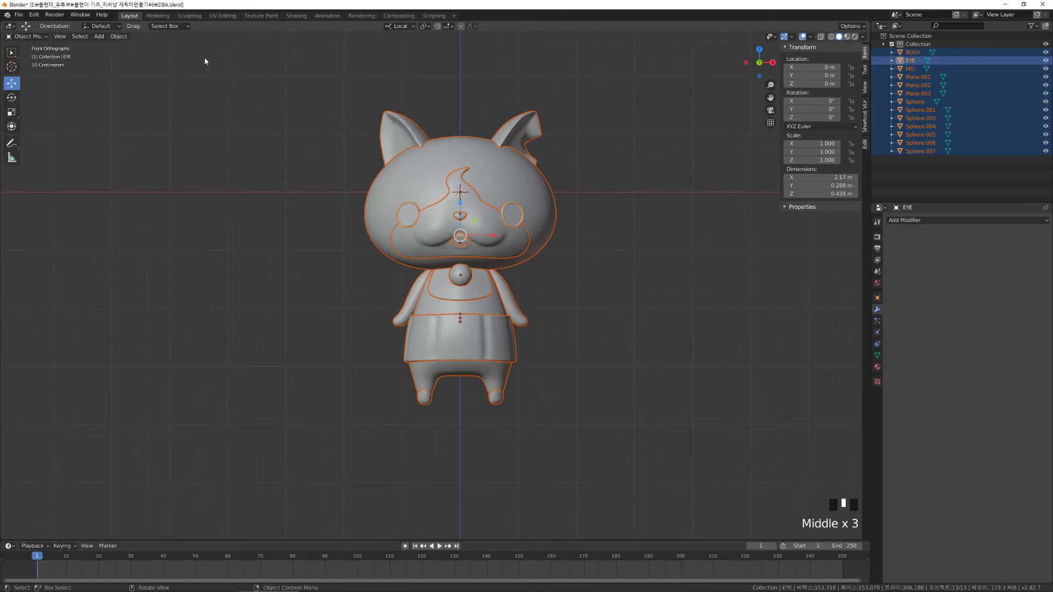
{"action": "left_click", "coordinate": [127, 38]}
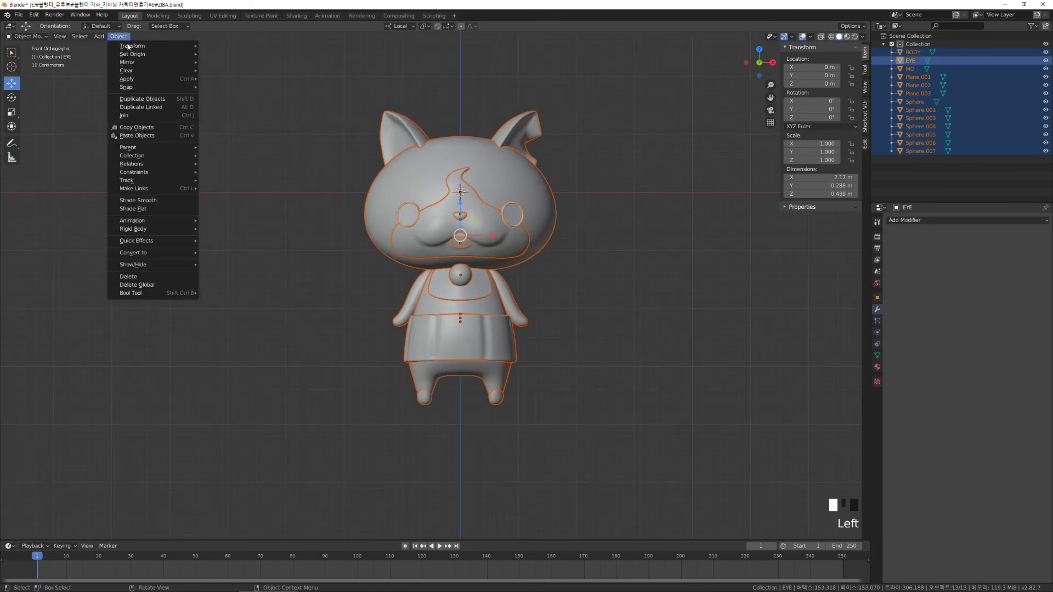
{"action": "left_click", "coordinate": [186, 117]}
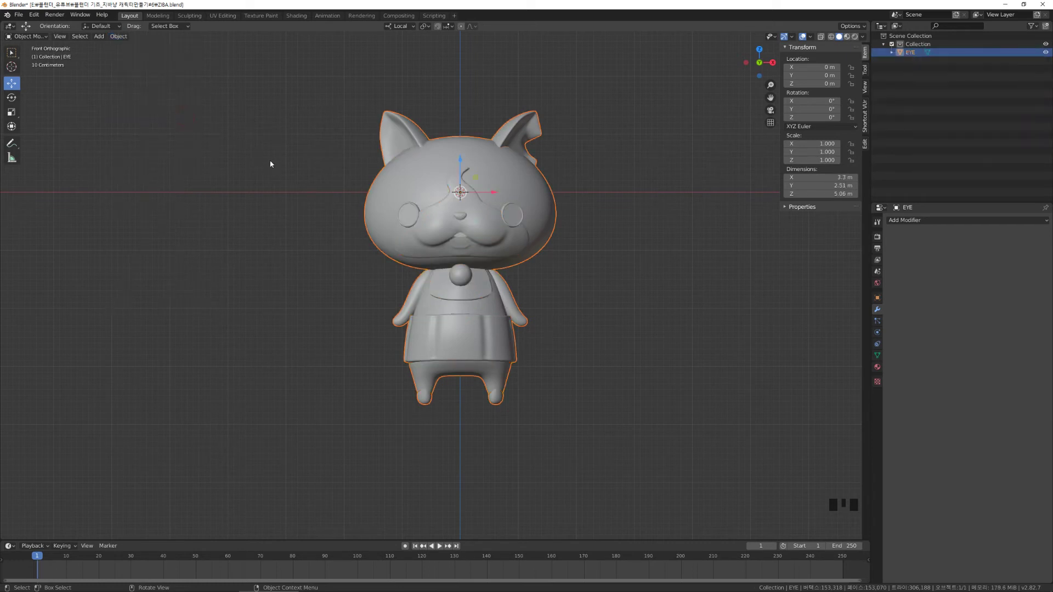
Check that the joined character highlights as one object by repeatedly deselecting and reselecting it in the front view.
{"action": "left_click", "coordinate": [652, 268]}
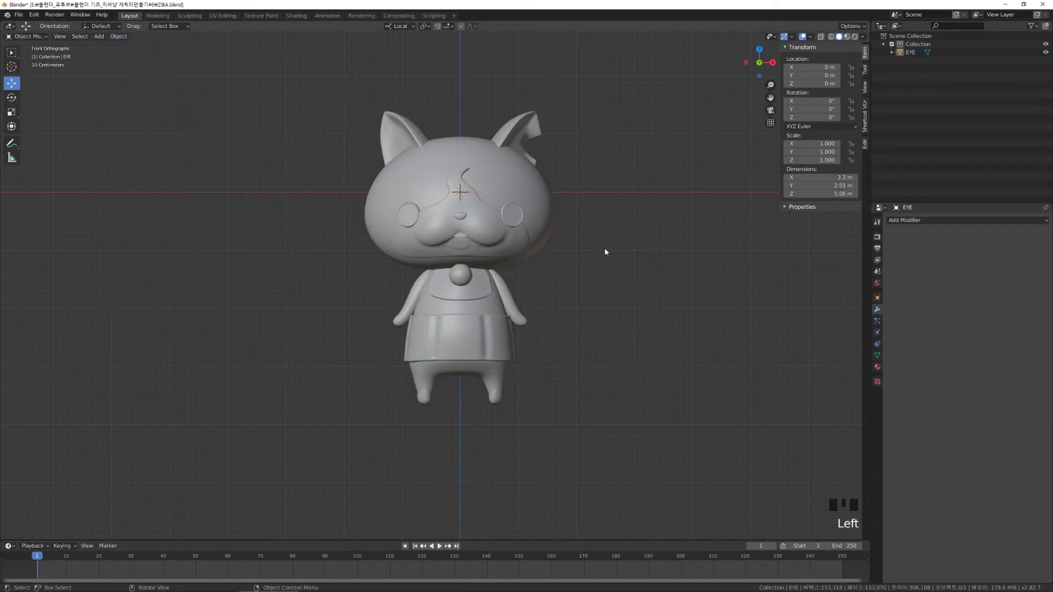
{"action": "left_click", "coordinate": [529, 182]}
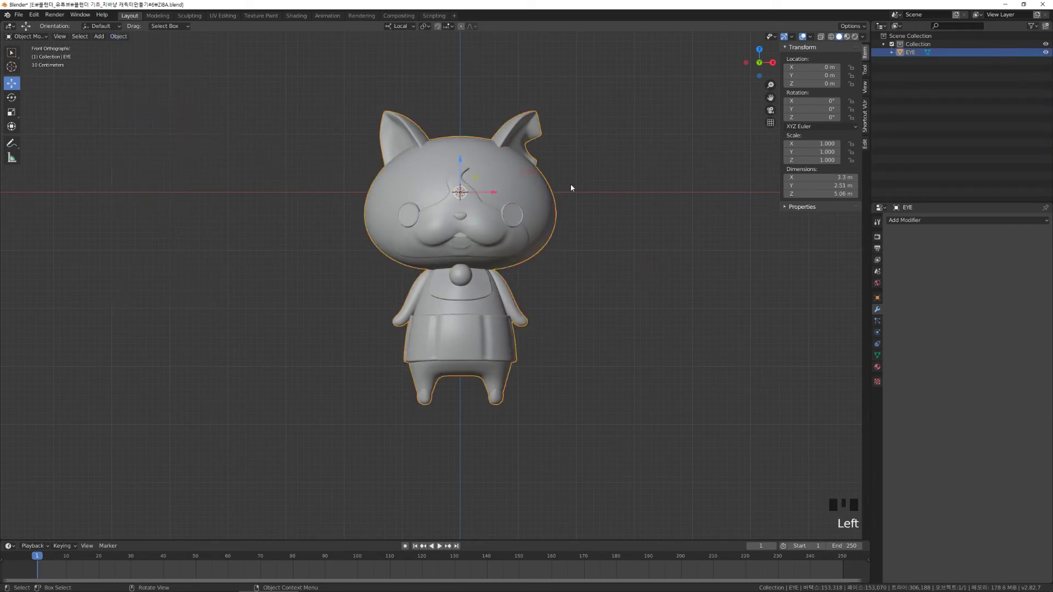
{"action": "scroll", "coordinate": [570, 183], "scroll_direction": "up", "scroll_amount": 2}
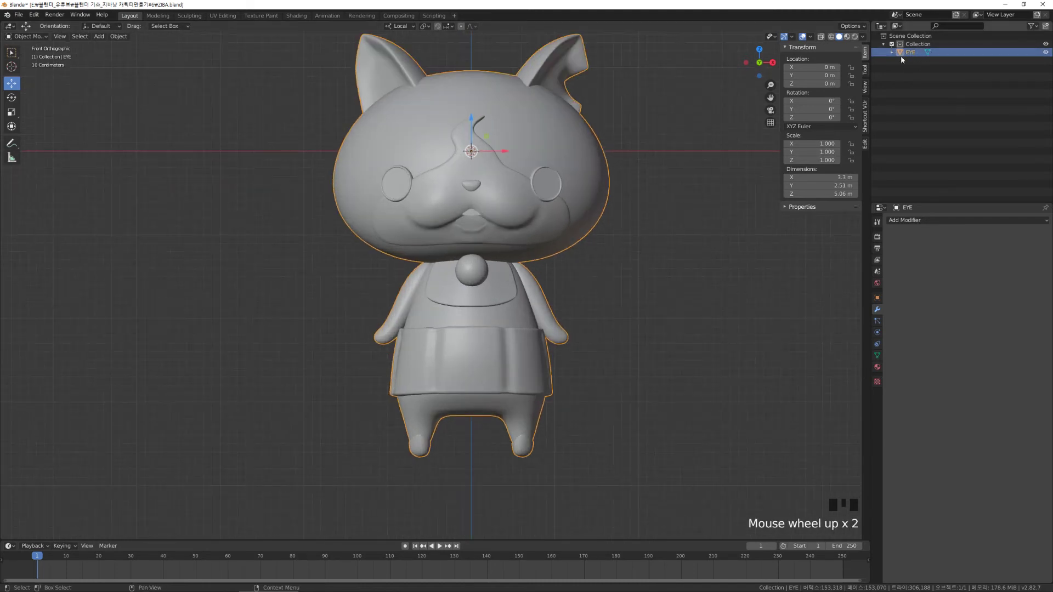
{"action": "left_click", "coordinate": [645, 228]}
{"action": "left_click", "coordinate": [594, 182]}
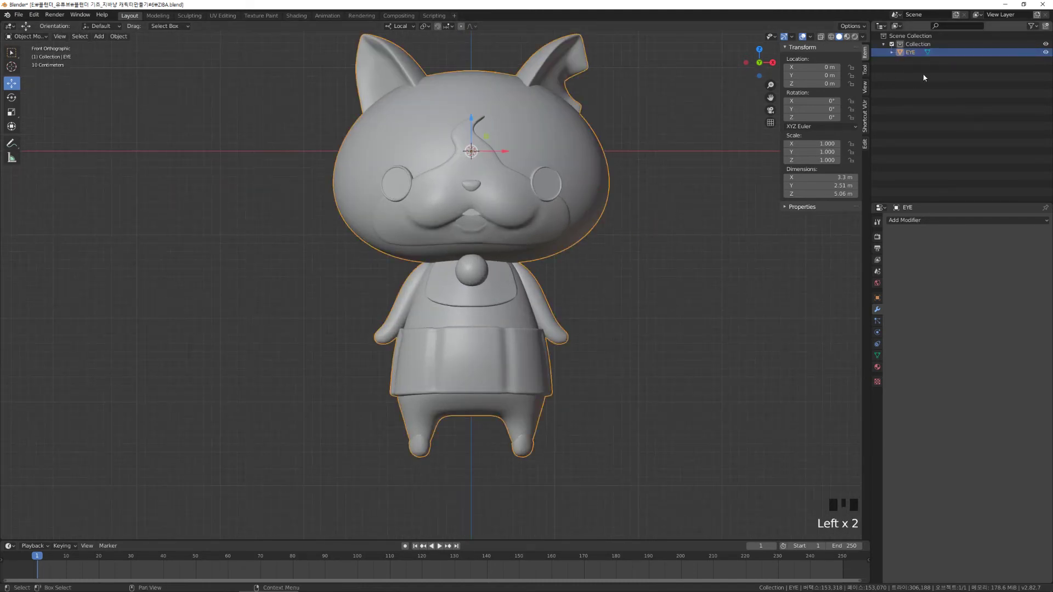
{"action": "left_click", "coordinate": [648, 226]}
{"action": "left_click", "coordinate": [591, 177]}
{"action": "left_click", "coordinate": [629, 239]}
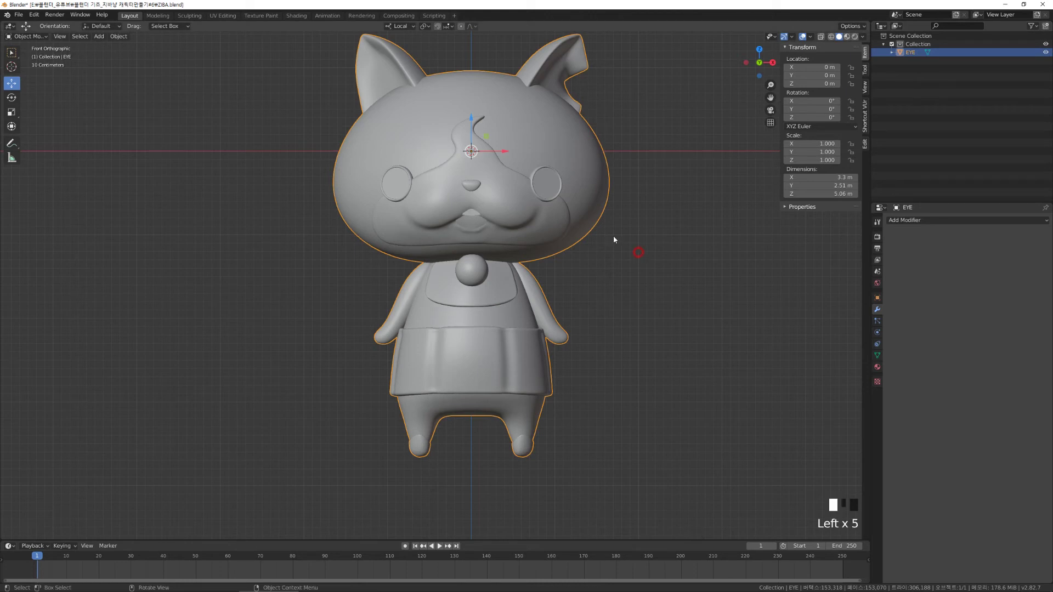
{"action": "left_click", "coordinate": [561, 173]}
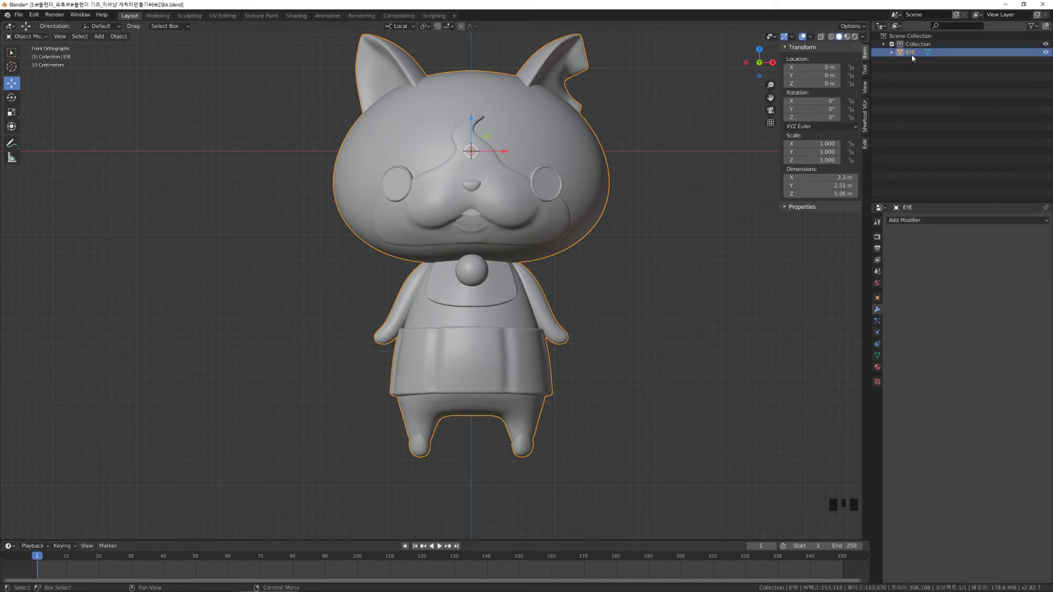
Rename the joined character object as ZIBA.
{"action": "scroll", "coordinate": [588, 225], "scroll_direction": "down", "scroll_amount": 1}
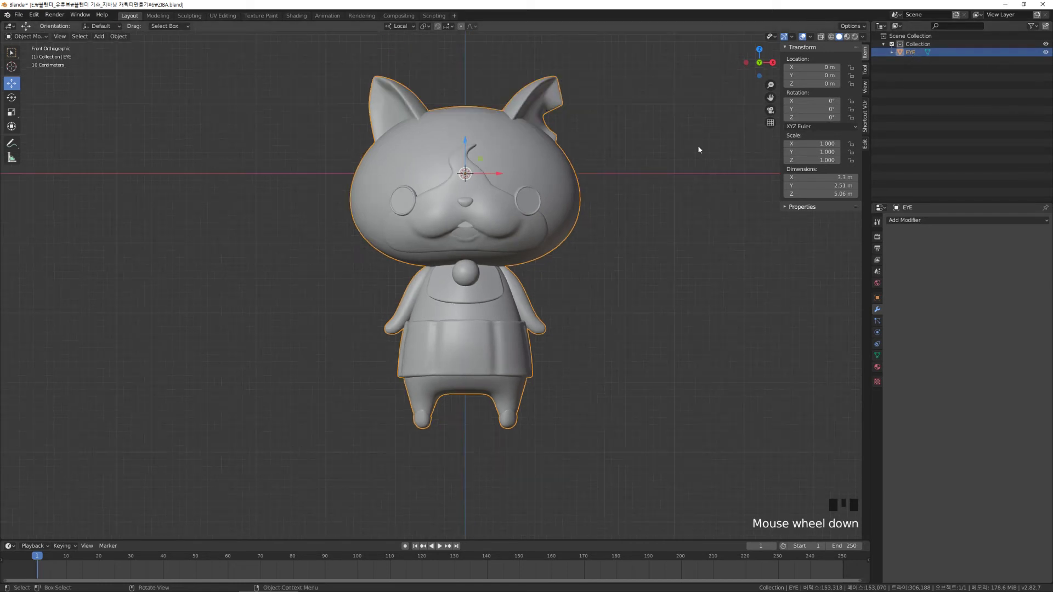
{"action": "triple_click", "coordinate": [913, 54]}
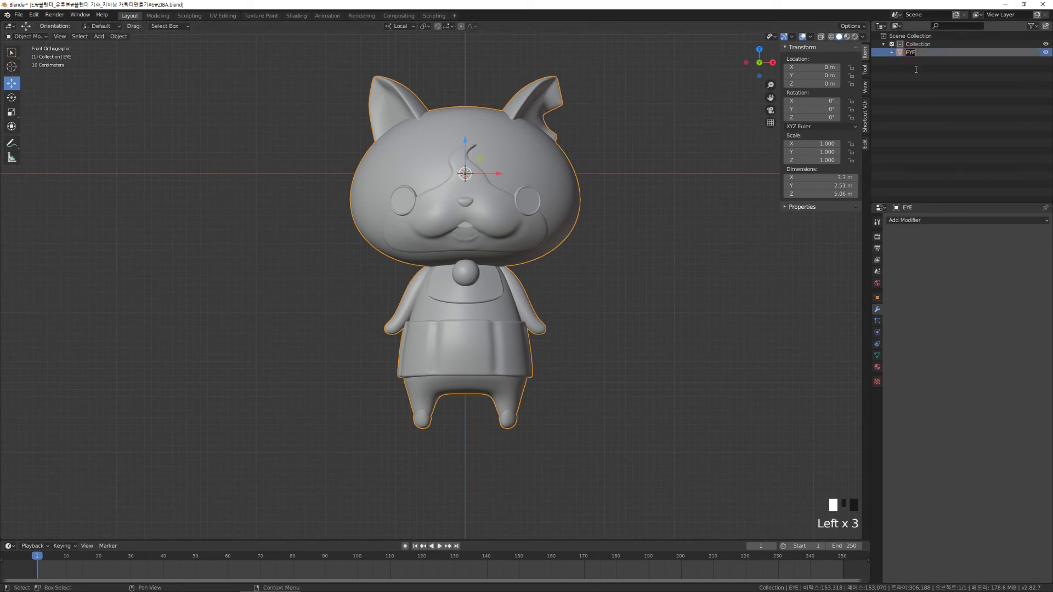
{"action": "type", "text": "ZIBA"}
{"action": "key", "text": "Return"}
{"action": "left_click", "coordinate": [728, 265]}
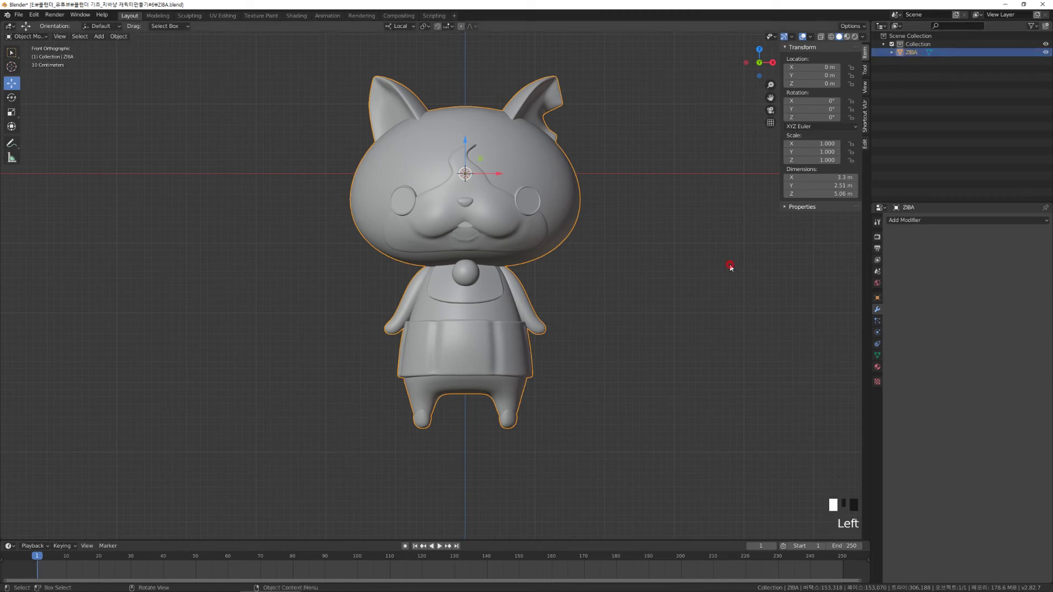
{"action": "left_click", "coordinate": [550, 204]}
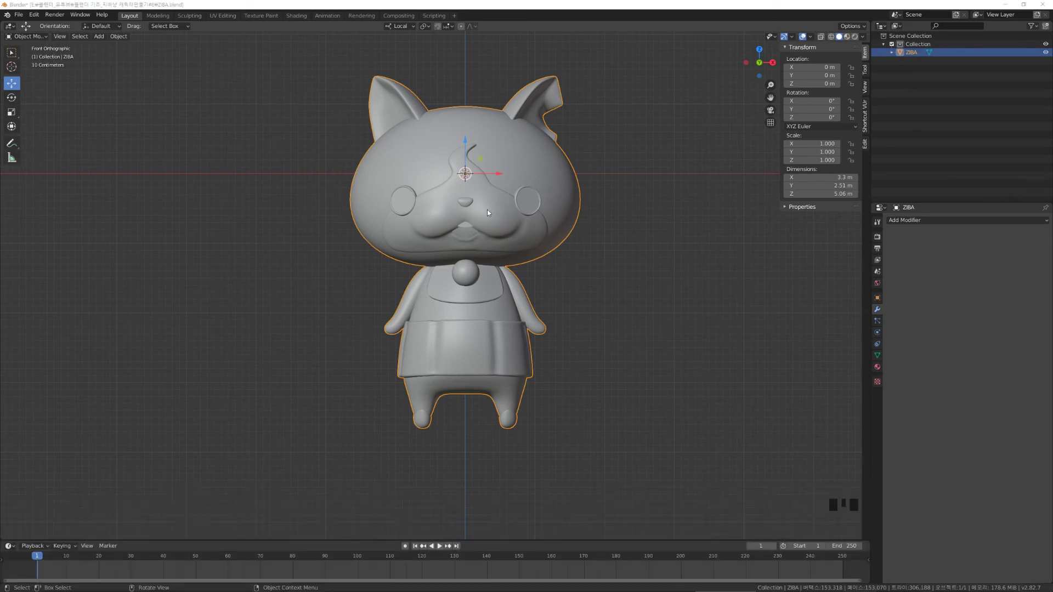
Inspect the dense mesh of the joined character in Edit Mode and return to Object Mode.
{"action": "middle_click_drag", "start_coordinate": [487, 209], "coordinate": [557, 220]}
{"action": "scroll", "coordinate": [507, 216], "scroll_direction": "up", "scroll_amount": 2}
{"action": "key", "text": "Tab"}
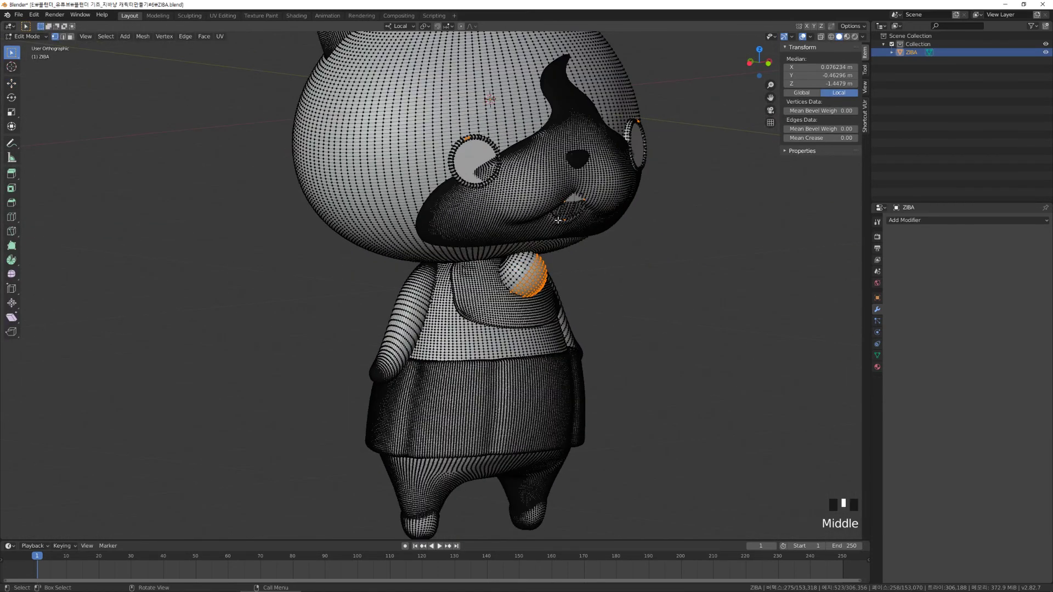
{"action": "scroll", "coordinate": [557, 220], "scroll_direction": "down", "scroll_amount": 2}
{"action": "key", "text": "Tab"}
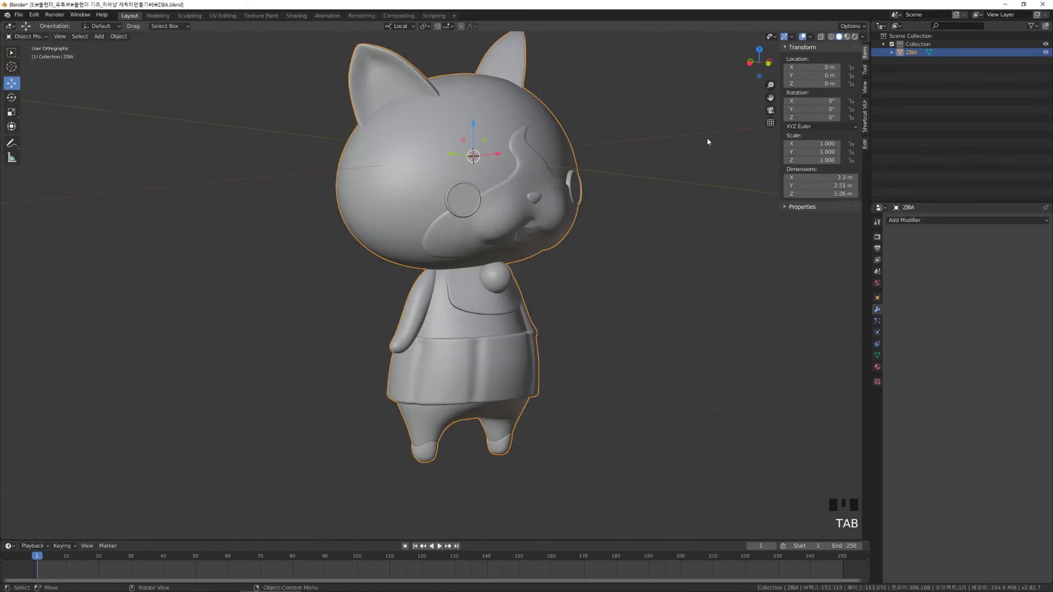
Turn on X-ray display and examine from several angles how the ears, eyes, mouth and clothing overlap inside the character.
{"action": "left_click", "coordinate": [821, 39]}
{"action": "scroll", "coordinate": [576, 222], "scroll_direction": "up", "scroll_amount": 2}
{"action": "middle_click_drag", "start_coordinate": [606, 223], "coordinate": [458, 225]}
{"action": "scroll", "coordinate": [564, 197], "scroll_direction": "up", "scroll_amount": 3}
{"action": "scroll", "coordinate": [563, 192], "scroll_direction": "down", "scroll_amount": 3}
{"action": "middle_click_drag", "start_coordinate": [564, 187], "coordinate": [651, 163]}
{"action": "scroll", "coordinate": [582, 151], "scroll_direction": "down", "scroll_amount": 2}
{"action": "middle_click_drag", "start_coordinate": [581, 151], "coordinate": [393, 56]}
{"action": "scroll", "coordinate": [504, 96], "scroll_direction": "up", "scroll_amount": 2}
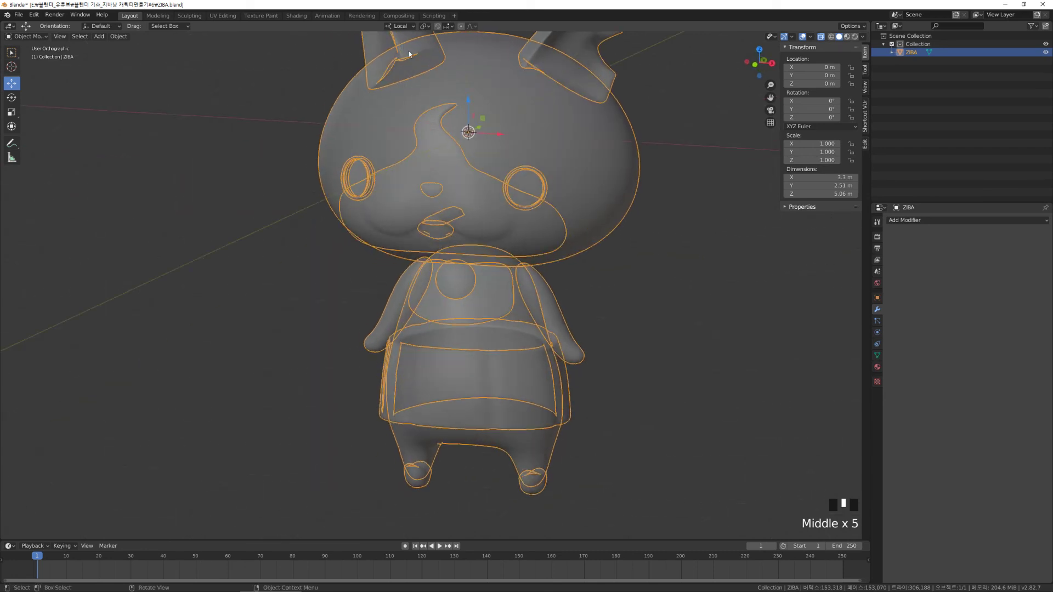
{"action": "middle_click_drag", "start_coordinate": [450, 81], "coordinate": [422, 124], "text": "shift"}
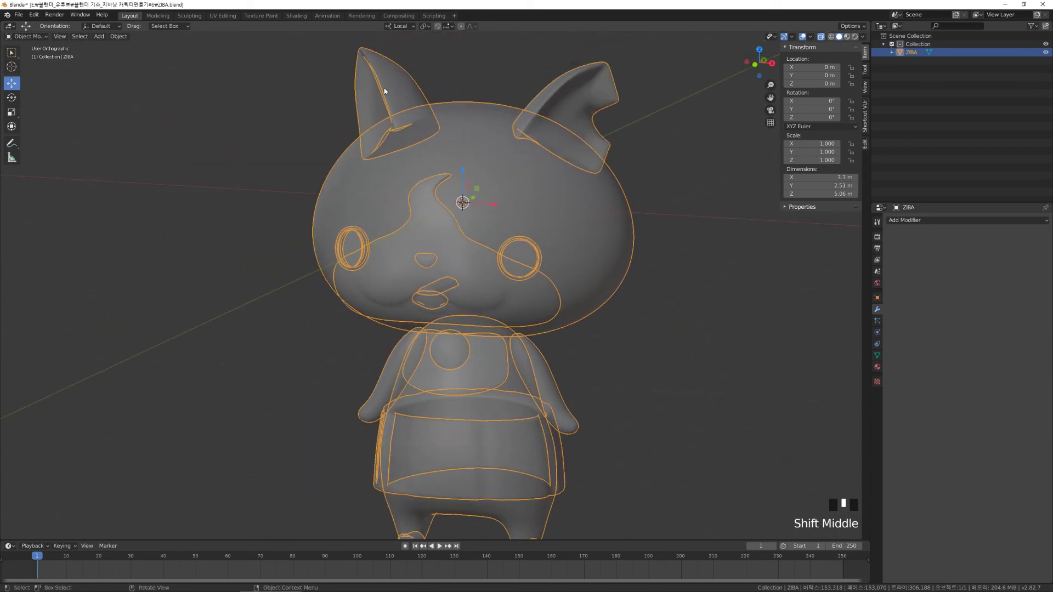
{"action": "middle_click_drag", "start_coordinate": [491, 204], "coordinate": [631, 340]}
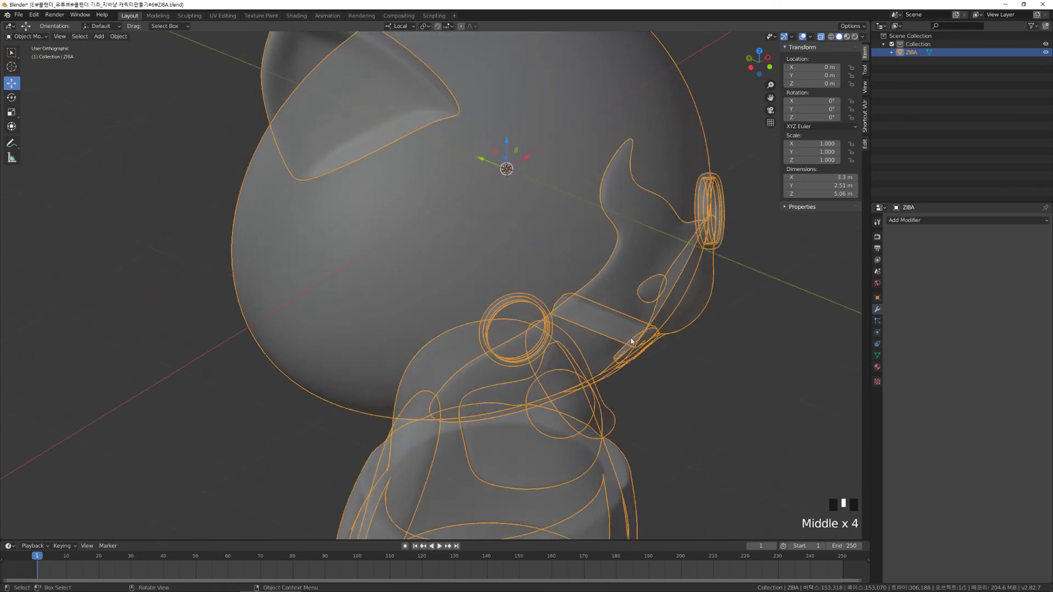
{"action": "scroll", "coordinate": [585, 289], "scroll_direction": "down", "scroll_amount": 4}
{"action": "middle_click_drag", "start_coordinate": [564, 300], "coordinate": [423, 335]}
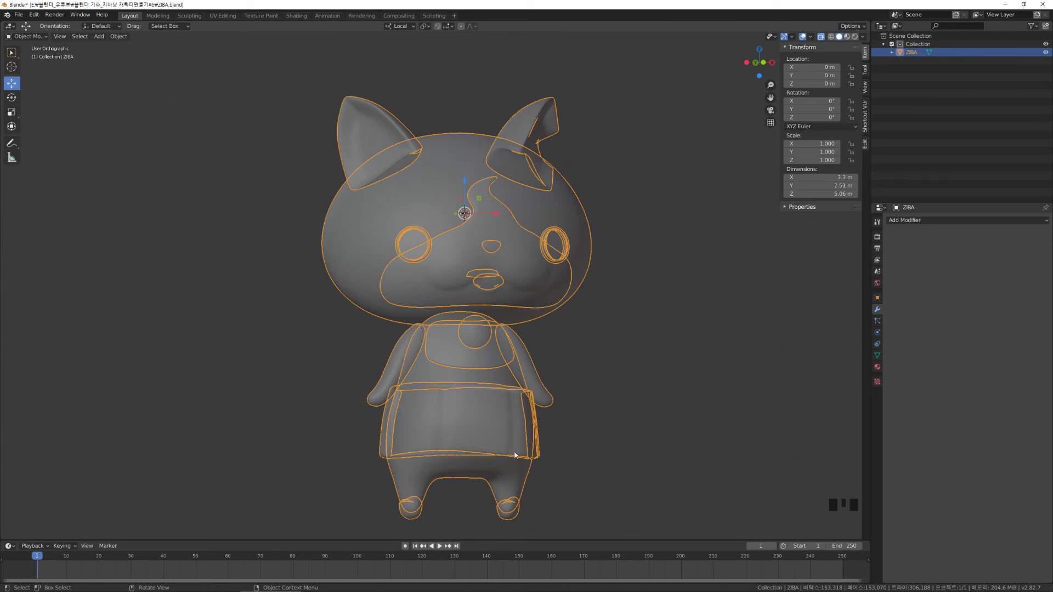
{"action": "middle_click_drag", "start_coordinate": [550, 313], "coordinate": [643, 317]}
Deselect and reselect the see-through character, and compare its overlapping parts from the front and the side.
{"action": "left_click", "coordinate": [640, 319]}
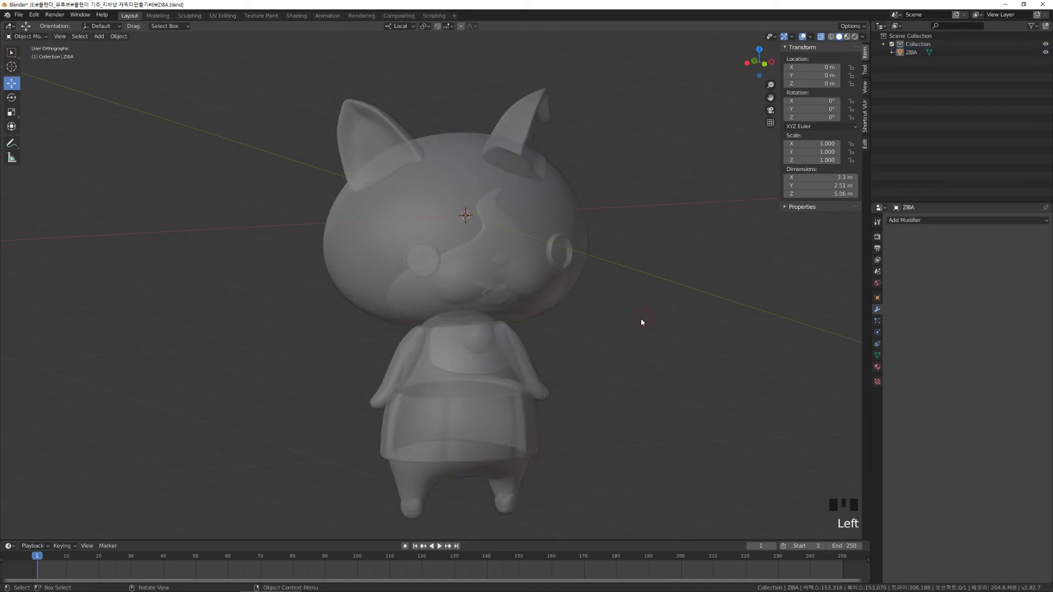
{"action": "left_click", "coordinate": [511, 263]}
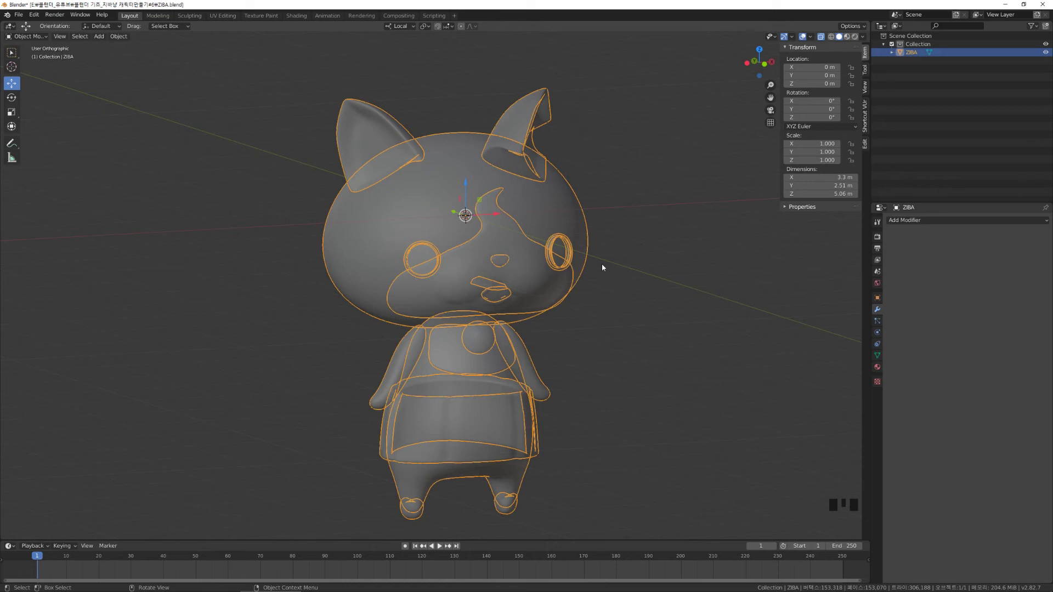
{"action": "left_click", "coordinate": [656, 182]}
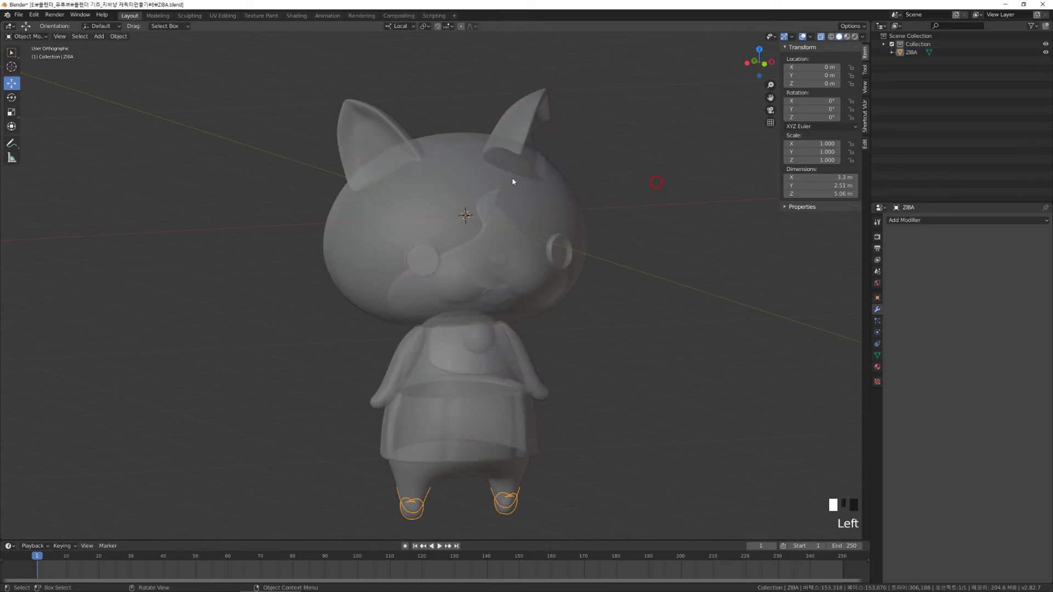
{"action": "left_click", "coordinate": [400, 140]}
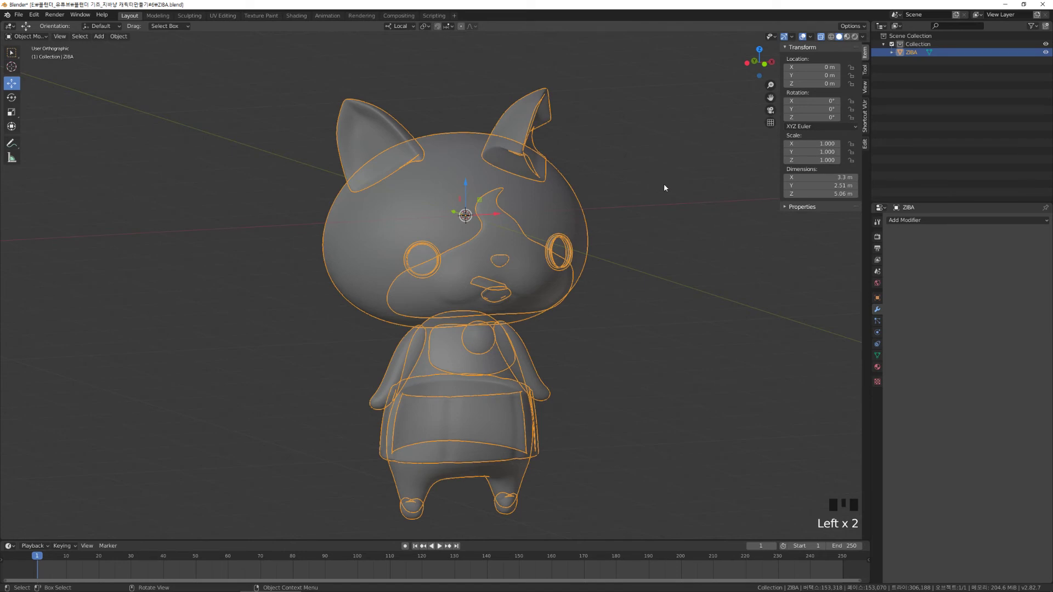
{"action": "middle_click_drag", "start_coordinate": [597, 225], "coordinate": [577, 220]}
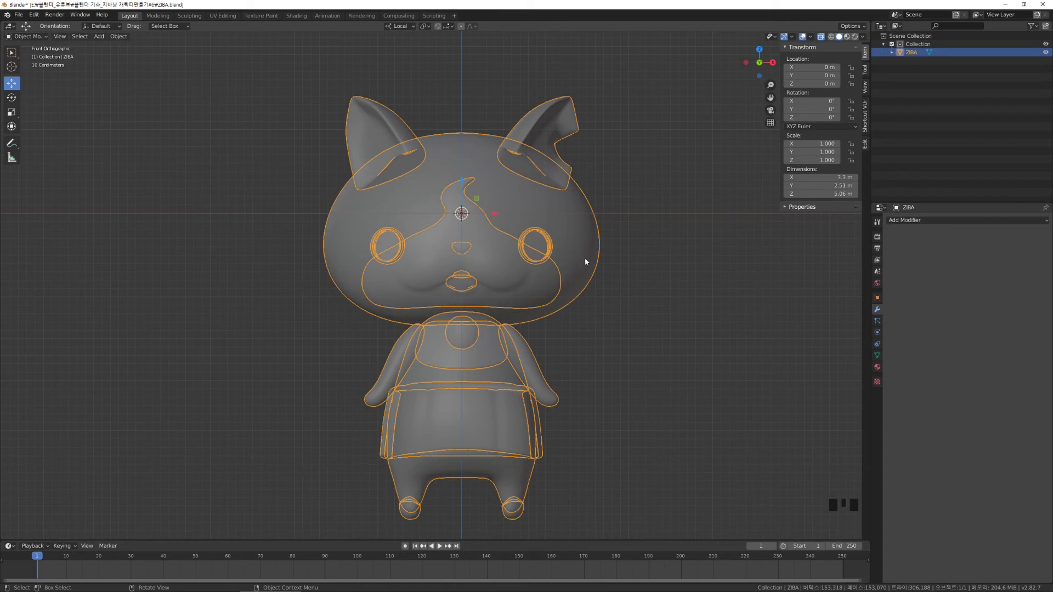
{"action": "middle_click_drag", "start_coordinate": [552, 240], "coordinate": [404, 166]}
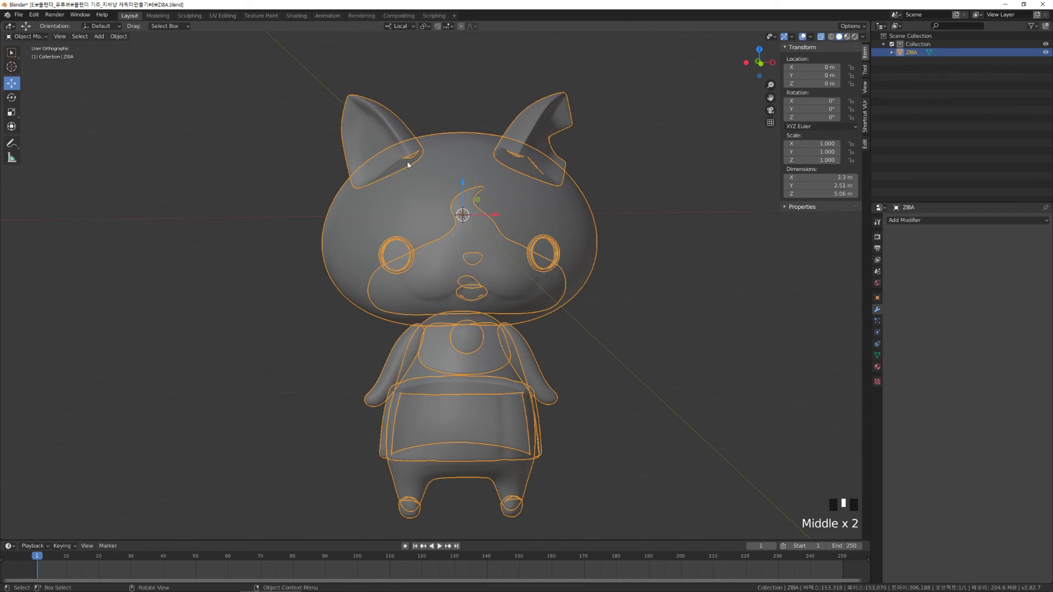
{"action": "middle_click_drag", "start_coordinate": [407, 161], "coordinate": [402, 135]}
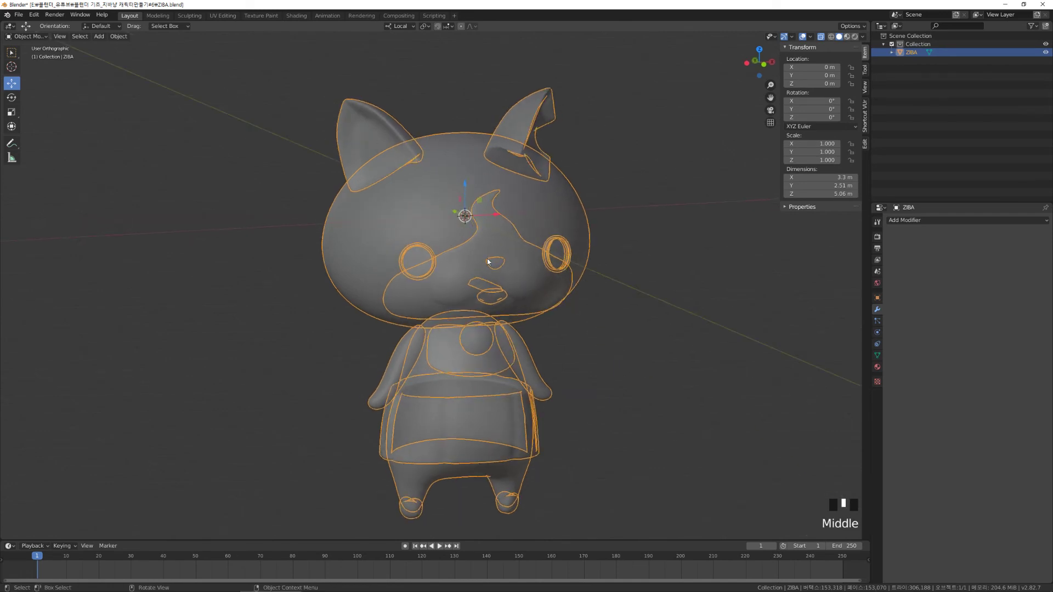
{"action": "middle_click_drag", "start_coordinate": [488, 262], "coordinate": [542, 253]}
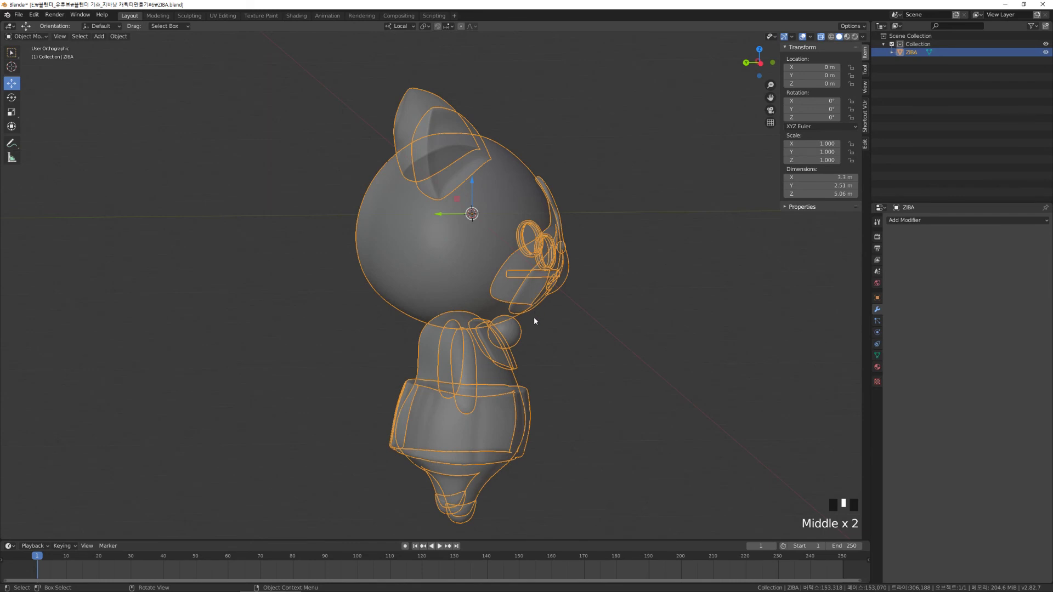
{"action": "middle_click_drag", "start_coordinate": [534, 321], "coordinate": [461, 378]}
{"action": "middle_click_drag", "start_coordinate": [532, 380], "coordinate": [445, 304]}
{"action": "scroll", "coordinate": [244, 410], "scroll_direction": "down", "scroll_amount": 1}
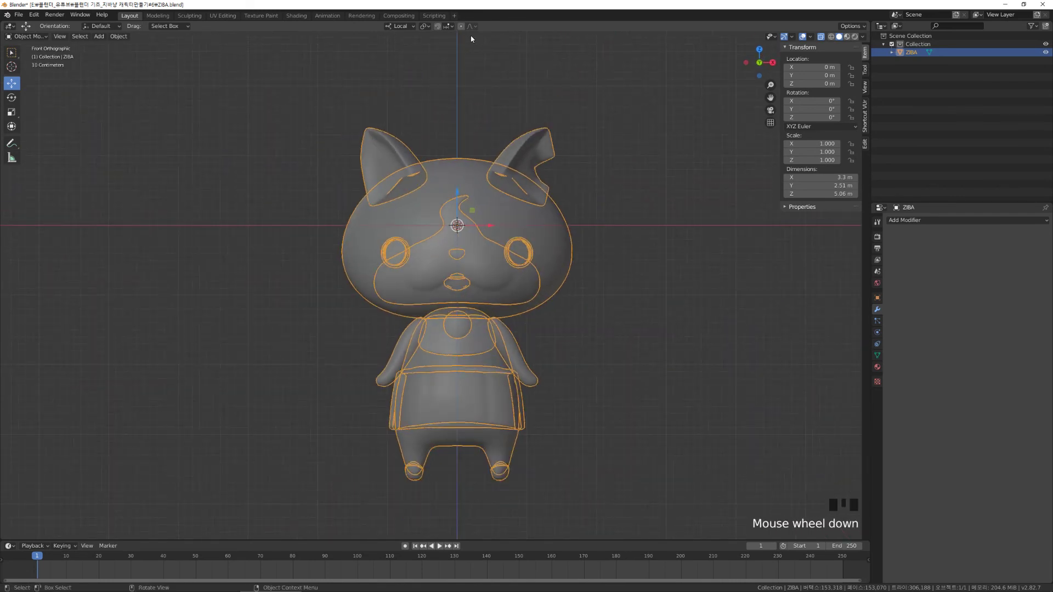
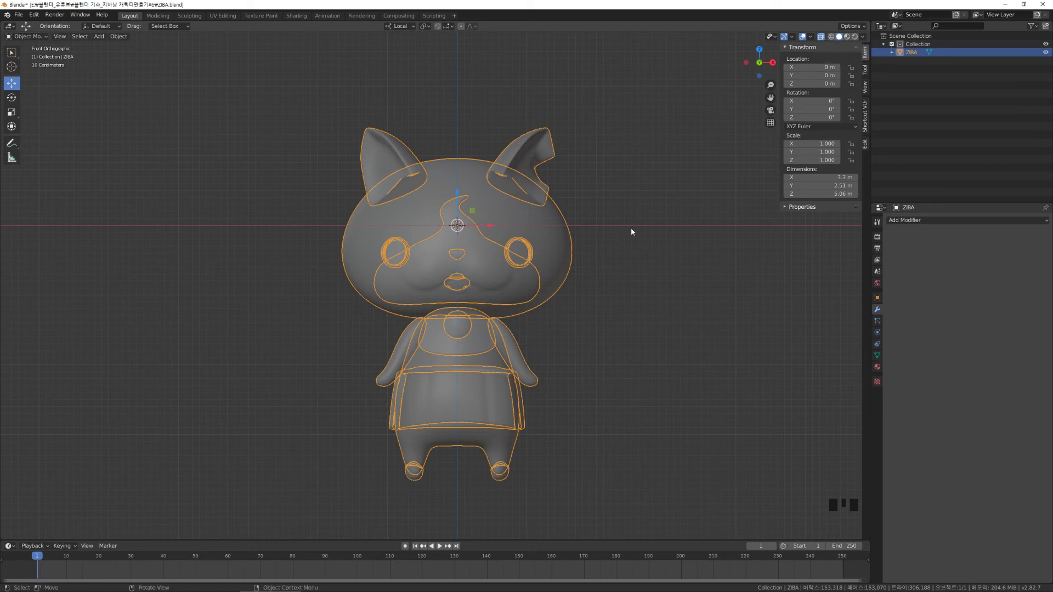
Turn off X-ray display and undo the rename and the join so the character's parts are separate objects again.
{"action": "key", "text": "alt+z"}
{"action": "middle_click_drag", "start_coordinate": [606, 233], "coordinate": [609, 256]}
{"action": "key", "text": "ctrl+z"}
{"action": "key", "text": "ctrl+z"}
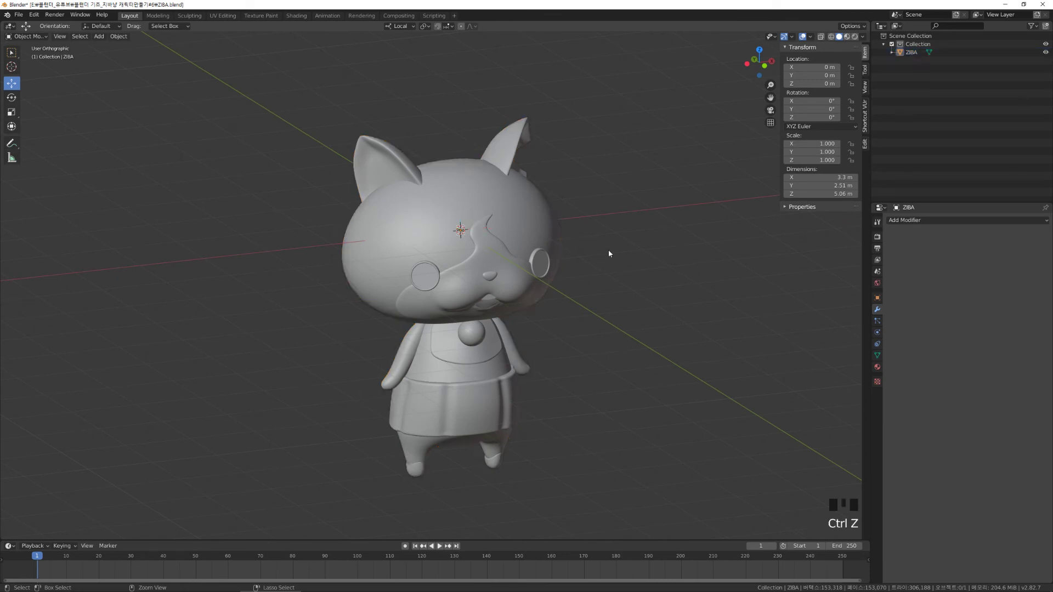
{"action": "key", "text": "ctrl+z"}
{"action": "key", "text": "ctrl+z"}
{"action": "key", "text": "ctrl+z"}
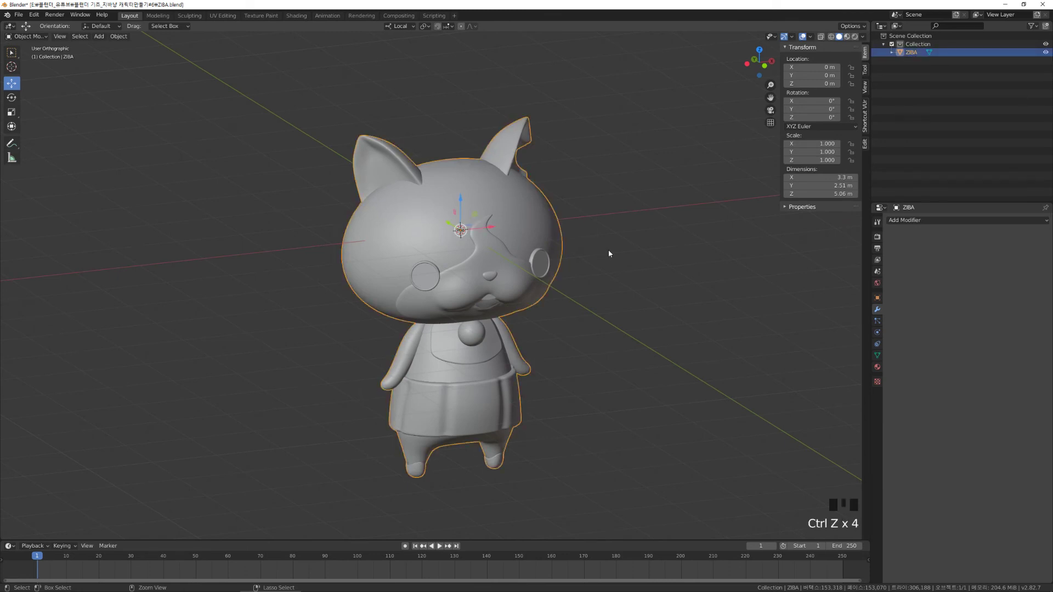
{"action": "key", "text": "ctrl+z"}
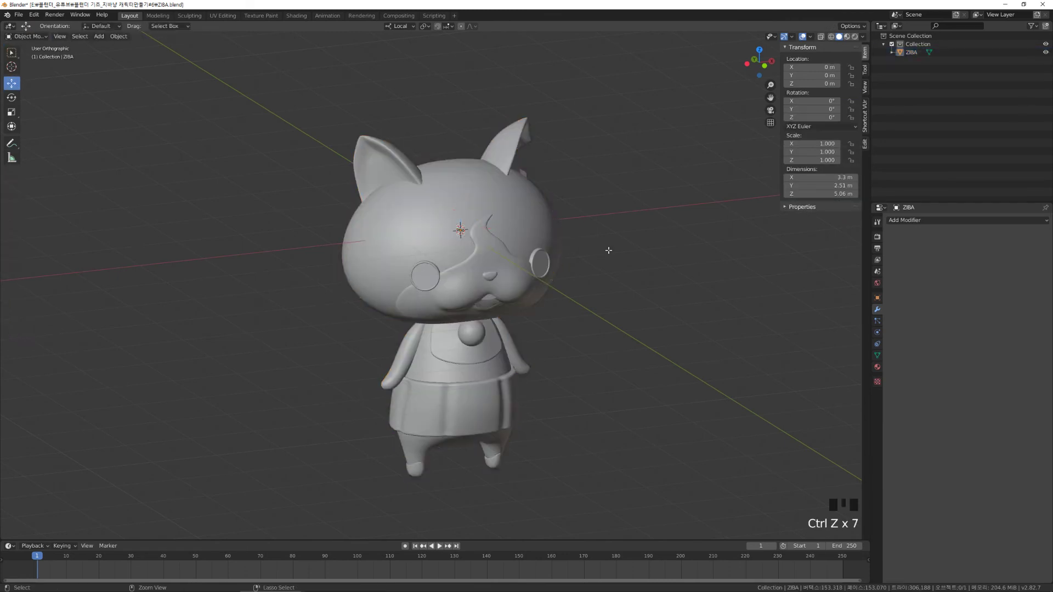
{"action": "key", "text": "ctrl+z"}
{"action": "key", "text": "ctrl+z"}
{"action": "key", "text": "ctrl+z"}
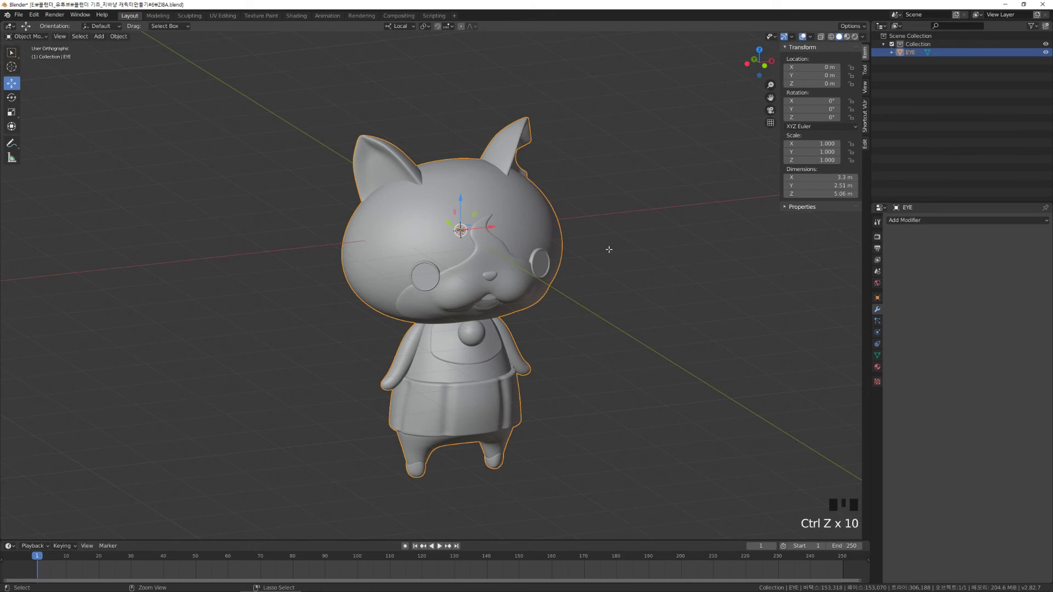
{"action": "left_click", "coordinate": [535, 256]}
{"action": "left_click", "coordinate": [535, 256]}
{"action": "key", "text": "ctrl+z"}
{"action": "key", "text": "ctrl+z"}
{"action": "key", "text": "ctrl+z"}
{"action": "key", "text": "ctrl+z"}
{"action": "key", "text": "ctrl+z"}
{"action": "key", "text": "ctrl+z"}
{"action": "key", "text": "ctrl+z"}
{"action": "key", "text": "ctrl+z"}
{"action": "key", "text": "ctrl+z"}
{"action": "key", "text": "ctrl+z"}
{"action": "key", "text": "ctrl+z"}
{"action": "key", "text": "ctrl+z"}
{"action": "key", "text": "ctrl+z"}
{"action": "key", "text": "ctrl+z"}
{"action": "key", "text": "ctrl+z"}
{"action": "key", "text": "ctrl+z"}
{"action": "key", "text": "ctrl+z"}
{"action": "key", "text": "ctrl+z"}
{"action": "key", "text": "ctrl+z"}
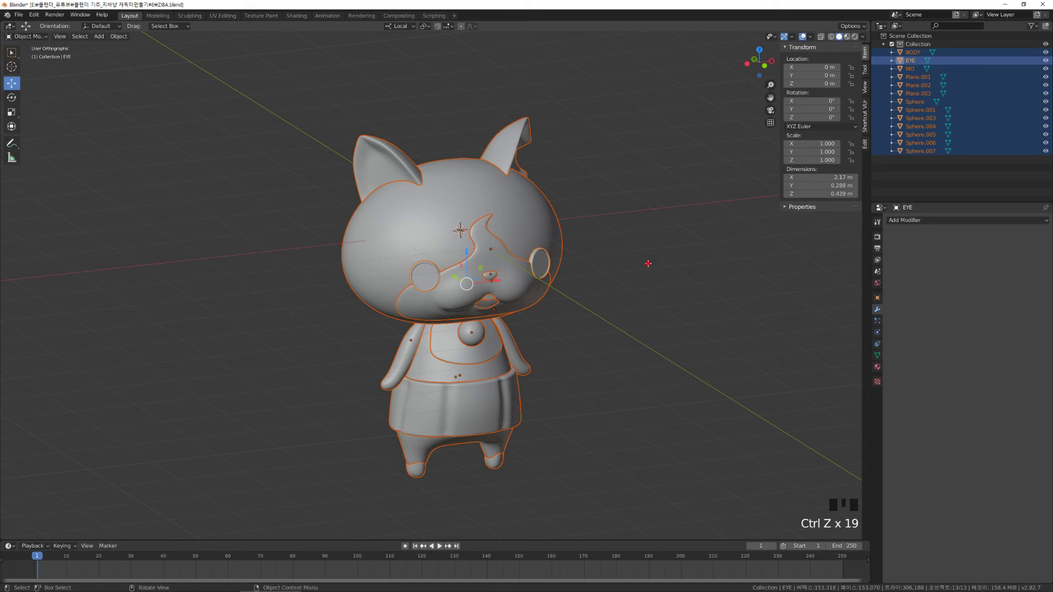
Pull the nose forward out of the face along its local Y axis by about 0.069 m plus another 0.02 m.
{"action": "left_click", "coordinate": [530, 269]}
{"action": "left_click", "coordinate": [531, 269]}
{"action": "scroll", "coordinate": [562, 278], "scroll_direction": "up", "scroll_amount": 2}
{"action": "middle_click_drag", "start_coordinate": [572, 272], "coordinate": [559, 299]}
{"action": "left_click", "coordinate": [647, 301]}
{"action": "scroll", "coordinate": [575, 280], "scroll_direction": "up", "scroll_amount": 3}
{"action": "left_click", "coordinate": [603, 253]}
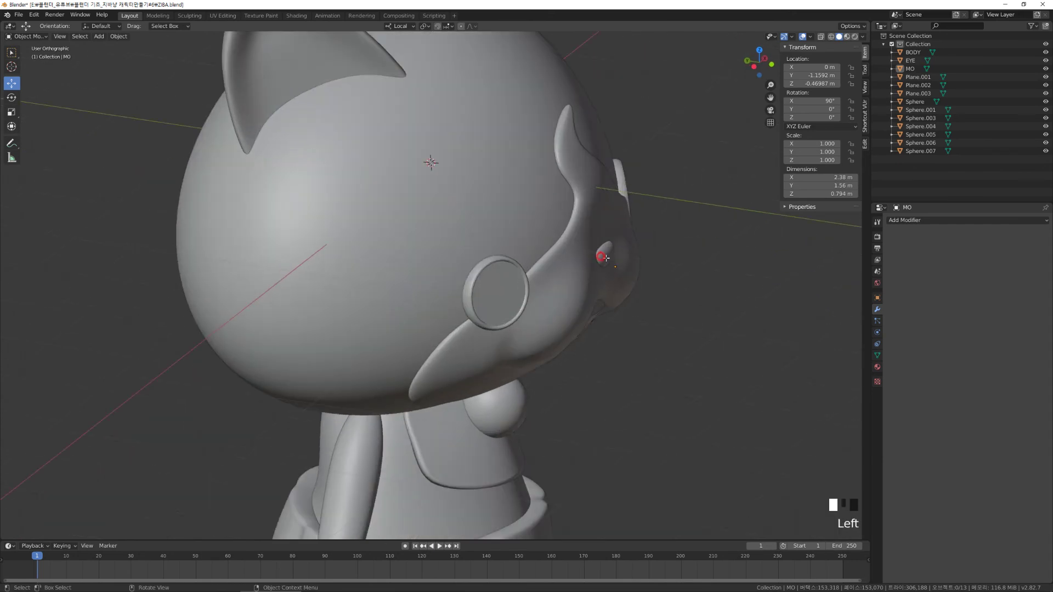
{"action": "middle_click_drag", "start_coordinate": [603, 253], "coordinate": [514, 249]}
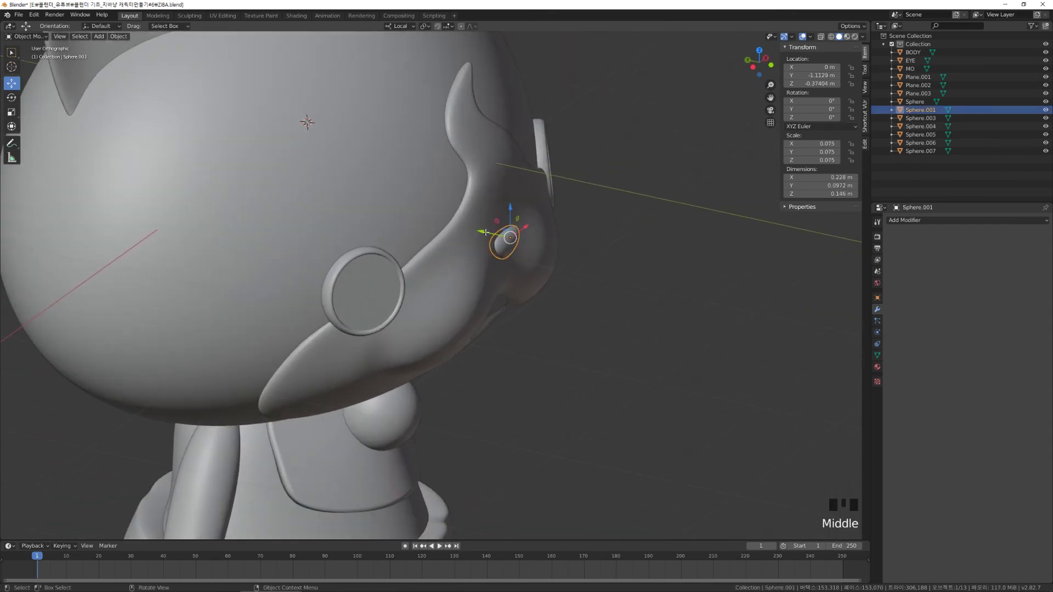
{"action": "left_click_drag", "start_coordinate": [485, 233], "coordinate": [501, 236]}
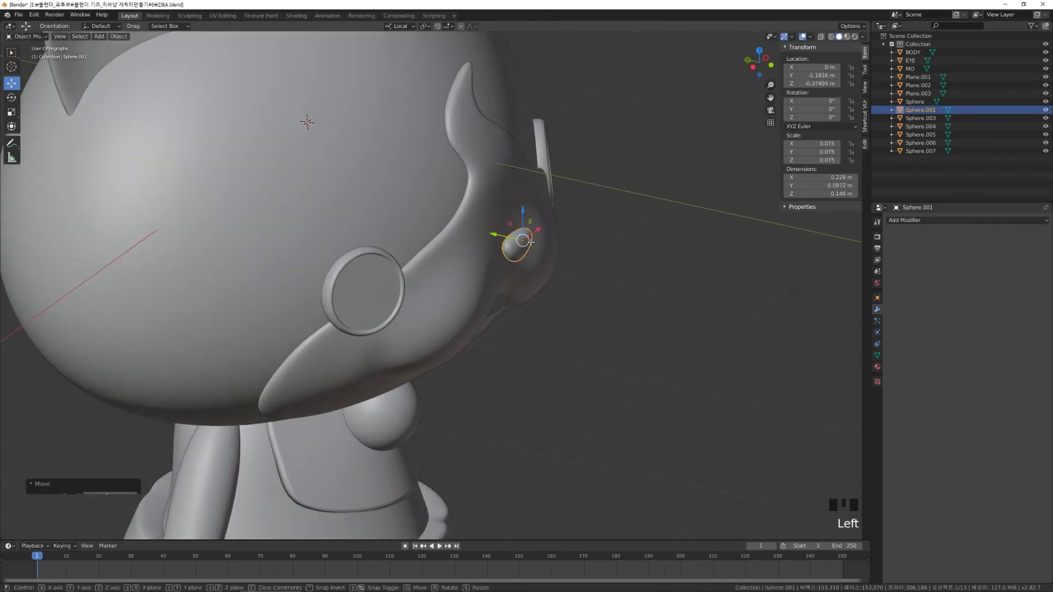
{"action": "middle_click_drag", "start_coordinate": [501, 237], "coordinate": [571, 237]}
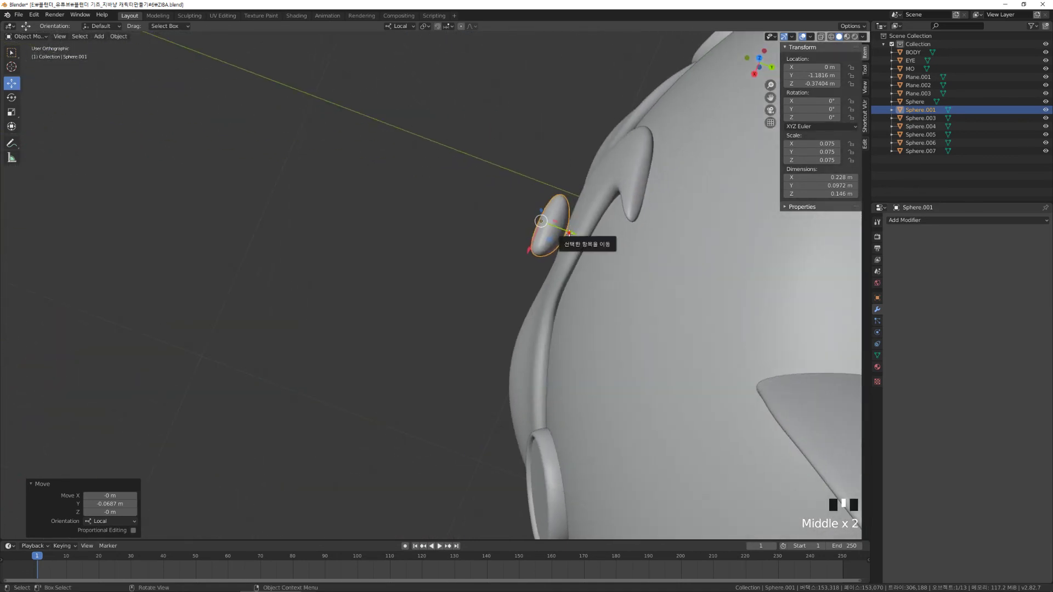
{"action": "left_click_drag", "start_coordinate": [569, 235], "coordinate": [565, 234]}
{"action": "mouse_move", "coordinate": [566, 234]}
{"action": "middle_mouse_down"}
{"action": "mouse_move", "coordinate": [656, 206]}
{"action": "mouse_move", "coordinate": [418, 103]}
{"action": "mouse_move", "coordinate": [329, 146]}
{"action": "mouse_move", "coordinate": [566, 239]}
{"action": "mouse_move", "coordinate": [564, 364]}
{"action": "mouse_move", "coordinate": [548, 241]}
{"action": "mouse_move", "coordinate": [560, 251]}
{"action": "middle_mouse_up"}
{"action": "scroll", "coordinate": [559, 251], "scroll_direction": "down", "scroll_amount": 4}
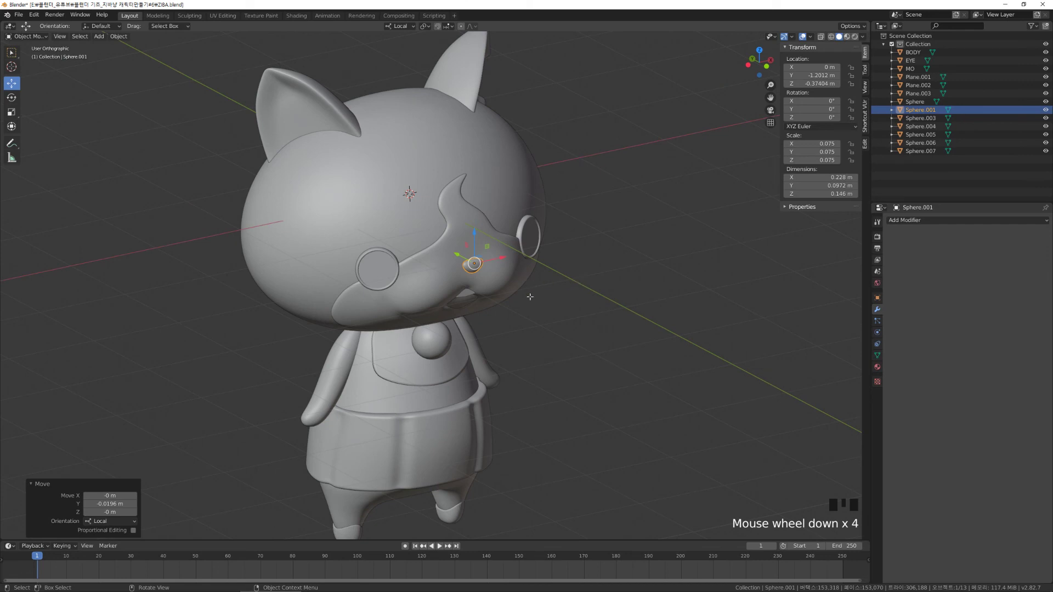
Examine the gap behind the nose, selecting the nose and the muzzle in turn, and mark the gap on screen.
{"action": "scroll", "coordinate": [532, 290], "scroll_direction": "up", "scroll_amount": 8}
{"action": "middle_click_drag", "start_coordinate": [540, 282], "coordinate": [617, 299]}
{"action": "scroll", "coordinate": [679, 176], "scroll_direction": "up", "scroll_amount": 5}
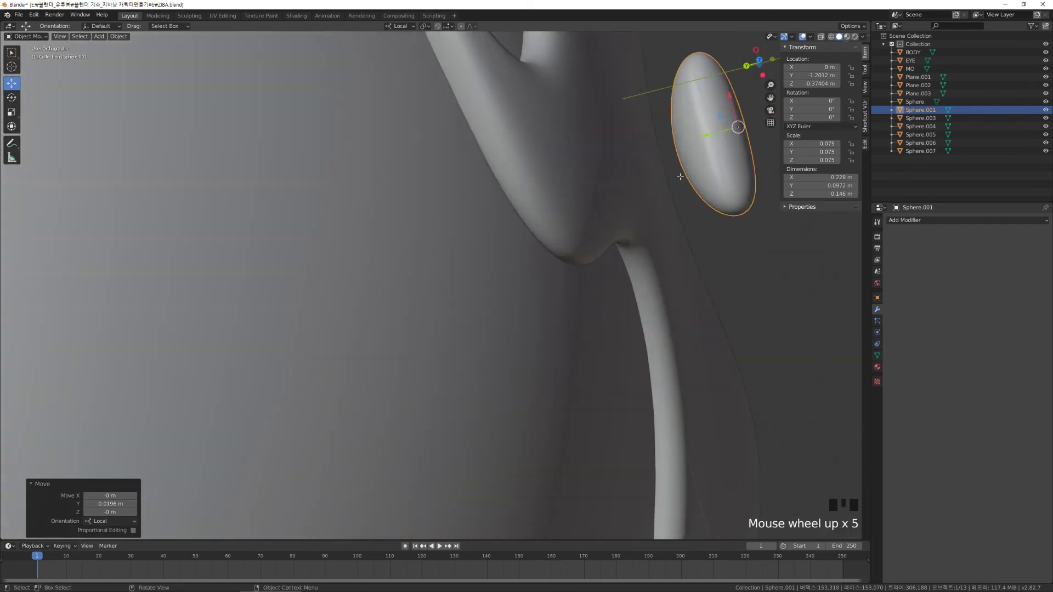
{"action": "middle_click_drag", "start_coordinate": [564, 228], "coordinate": [508, 230]}
{"action": "left_click", "coordinate": [453, 221]}
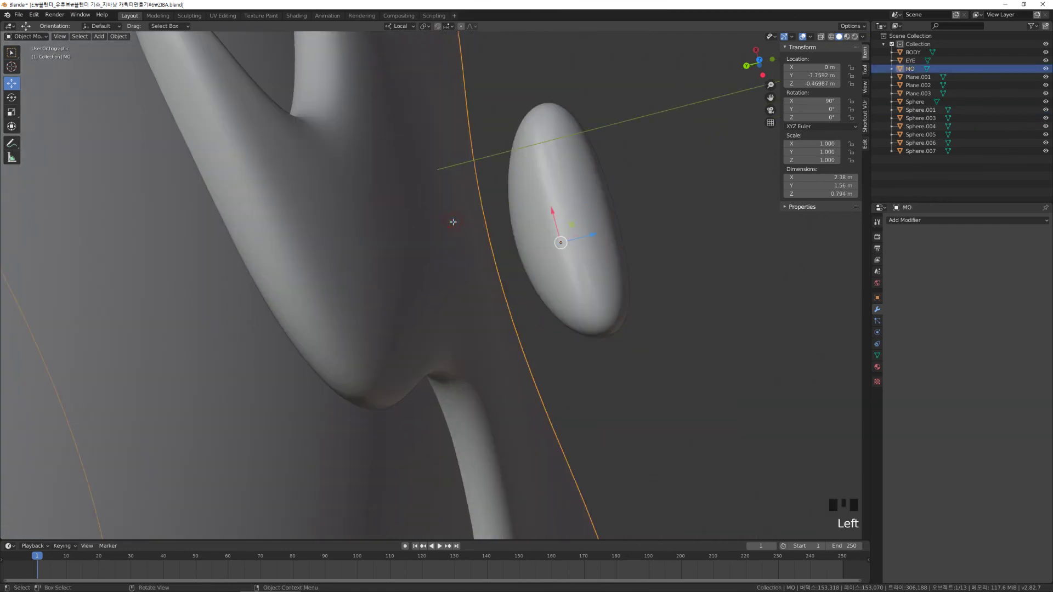
{"action": "left_click", "coordinate": [557, 193]}
{"action": "left_click", "coordinate": [445, 234]}
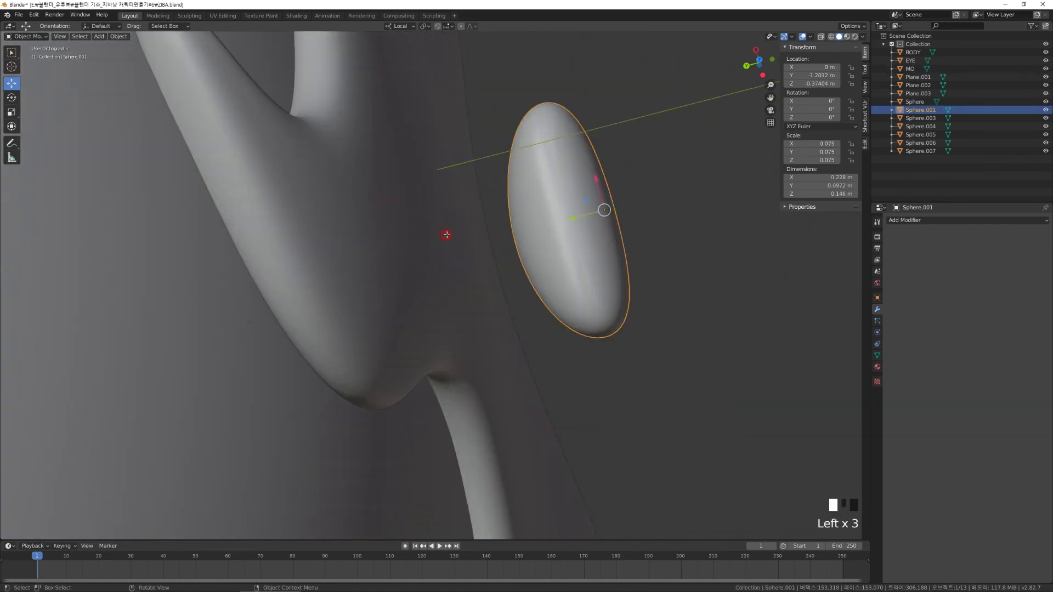
{"action": "left_click", "coordinate": [433, 225]}
{"action": "left_click", "coordinate": [434, 225]}
{"action": "left_click", "coordinate": [427, 227]}
{"action": "left_click", "coordinate": [513, 231]}
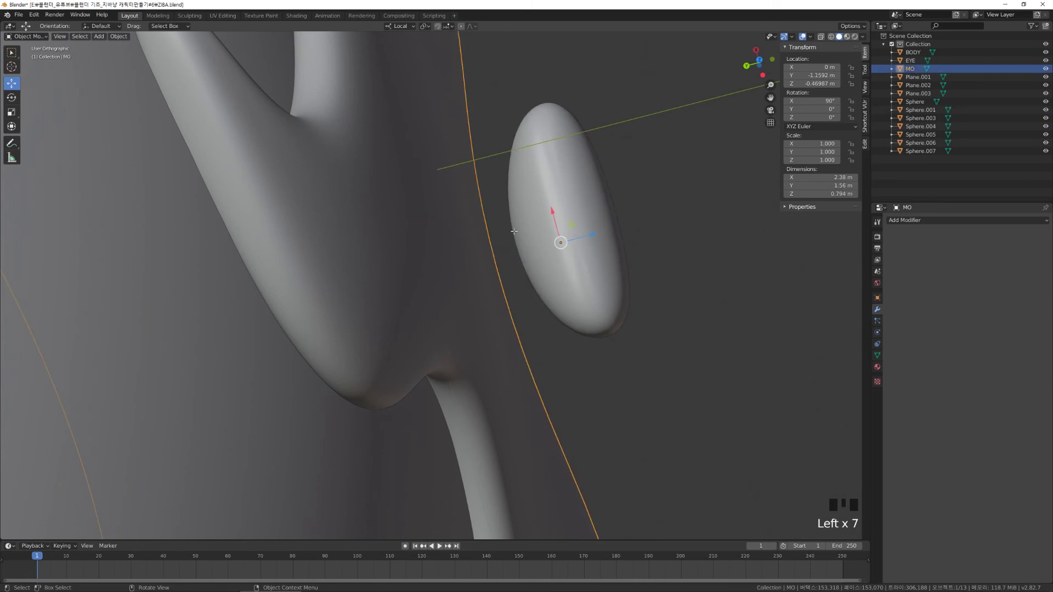
{"action": "key", "text": "ctrl+alt+d"}
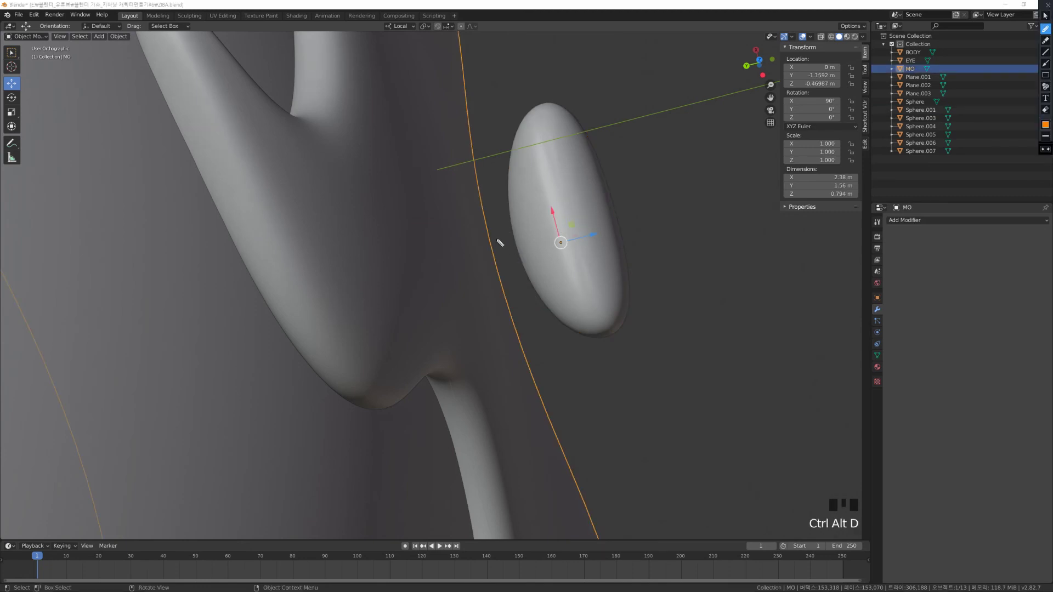
{"action": "left_click_drag", "start_coordinate": [499, 240], "coordinate": [510, 239]}
{"action": "key", "text": "Escape"}
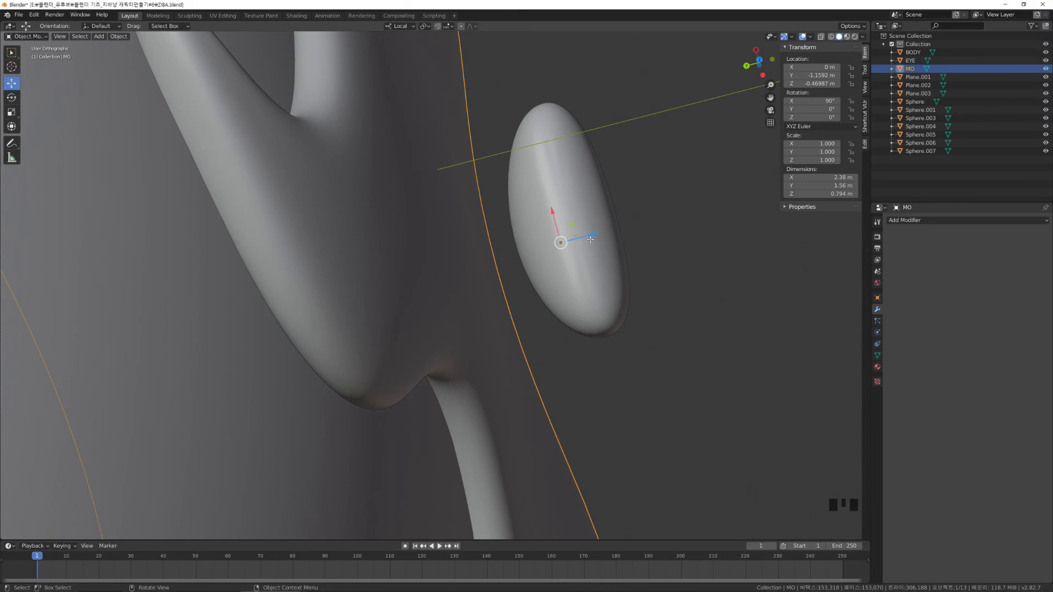
Try closing the gap by moving the muzzle and then pushing the nose into the face, undoing each move.
{"action": "left_click_drag", "start_coordinate": [590, 236], "coordinate": [528, 250]}
{"action": "key", "text": "ctrl+z"}
{"action": "left_click", "coordinate": [595, 224]}
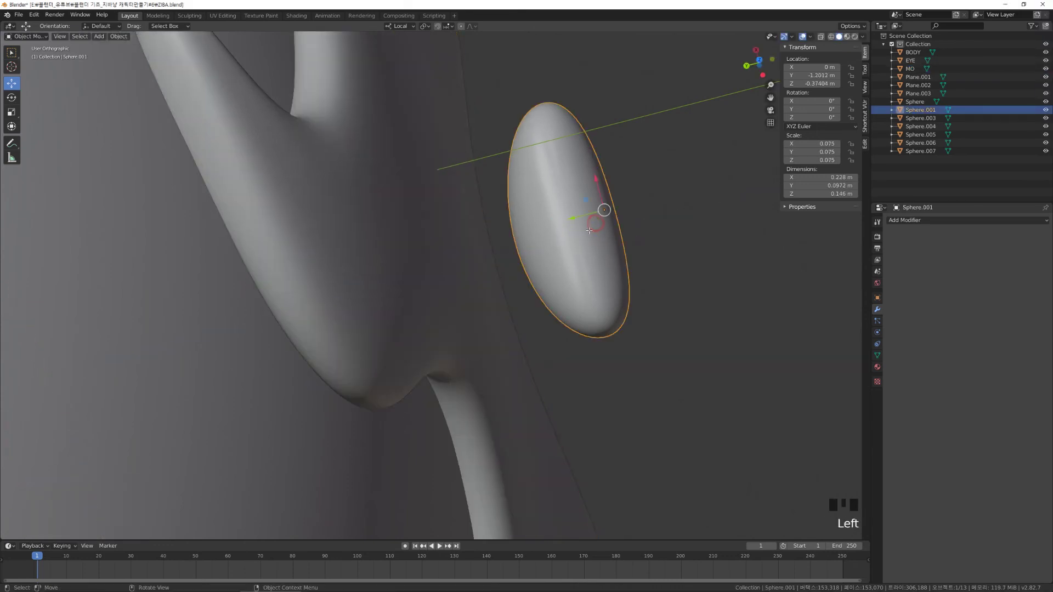
{"action": "left_click_drag", "start_coordinate": [578, 217], "coordinate": [470, 245]}
{"action": "scroll", "coordinate": [469, 244], "scroll_direction": "down", "scroll_amount": 3}
{"action": "middle_click_drag", "start_coordinate": [575, 251], "coordinate": [540, 249]}
{"action": "key", "text": "ctrl+z"}
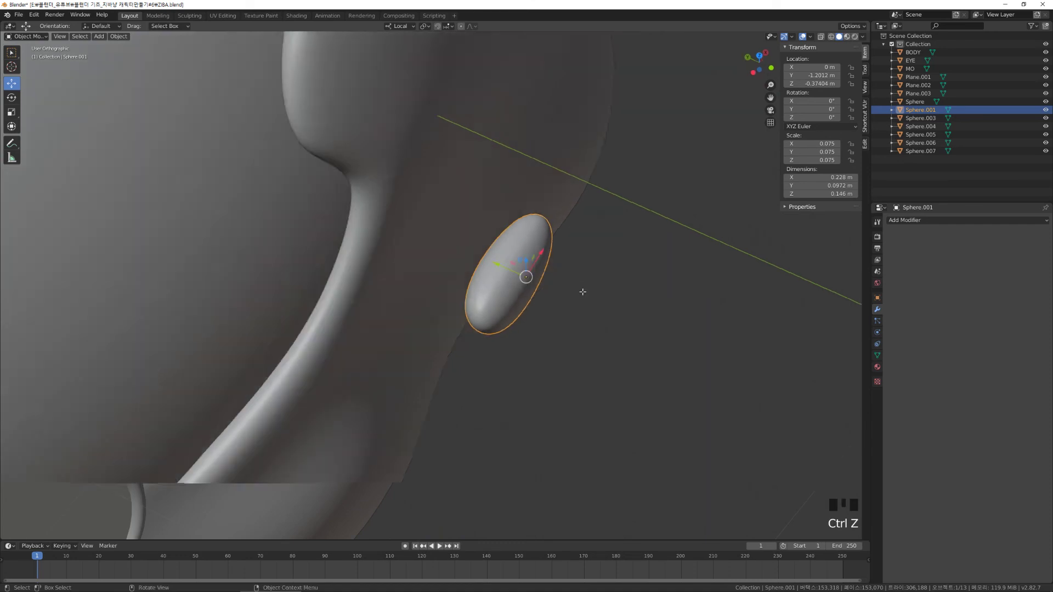
Move the nose back into the muzzle by about 0.052 m along its local Y axis and deselect it.
{"action": "middle_click_drag", "start_coordinate": [580, 292], "coordinate": [609, 302]}
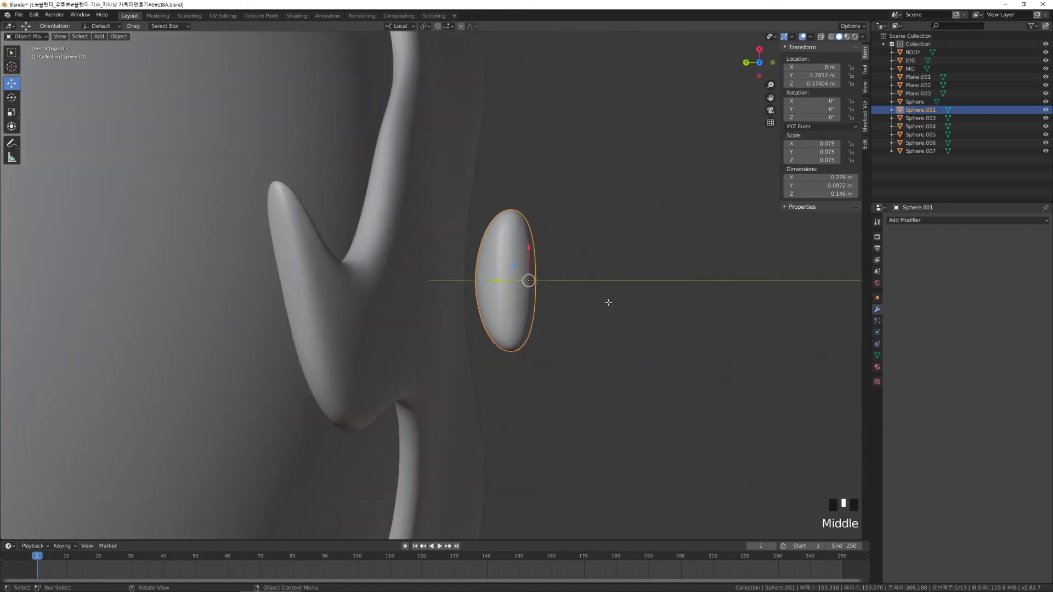
{"action": "scroll", "coordinate": [505, 281], "scroll_direction": "up", "scroll_amount": 4}
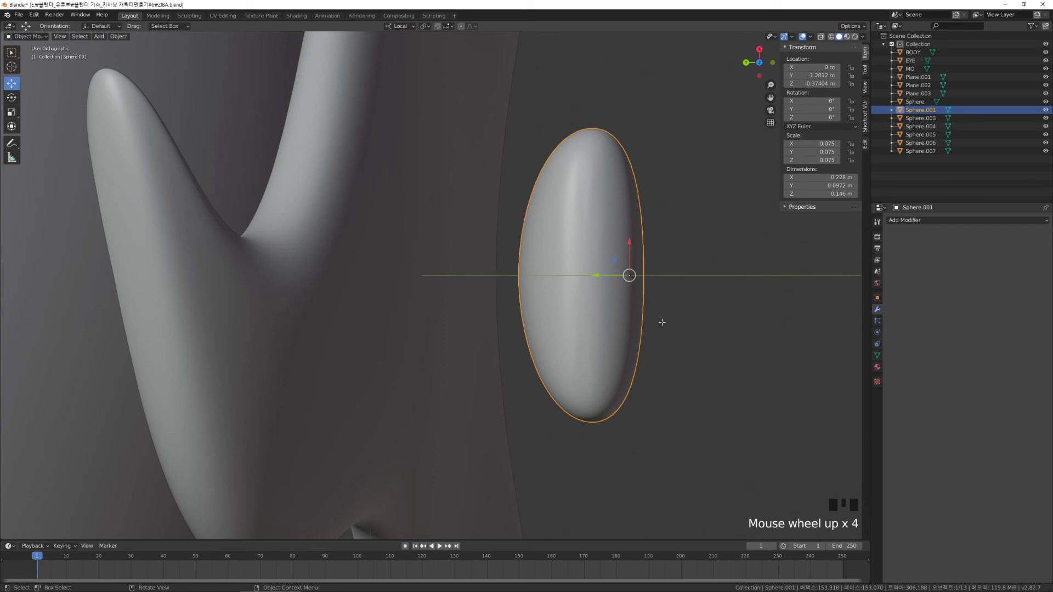
{"action": "scroll", "coordinate": [635, 323], "scroll_direction": "down", "scroll_amount": 5}
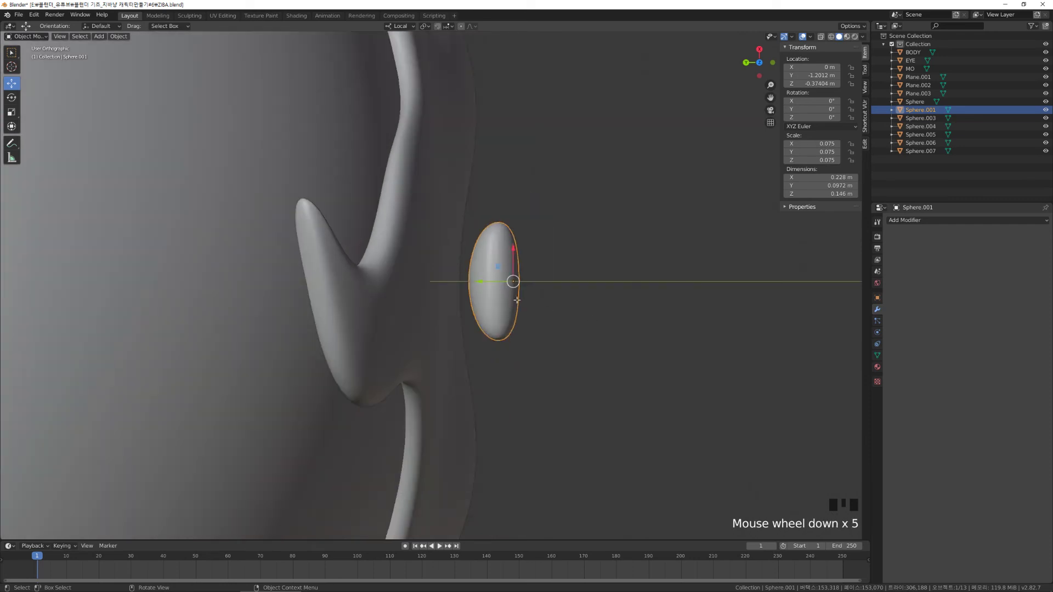
{"action": "scroll", "coordinate": [502, 285], "scroll_direction": "up", "scroll_amount": 2}
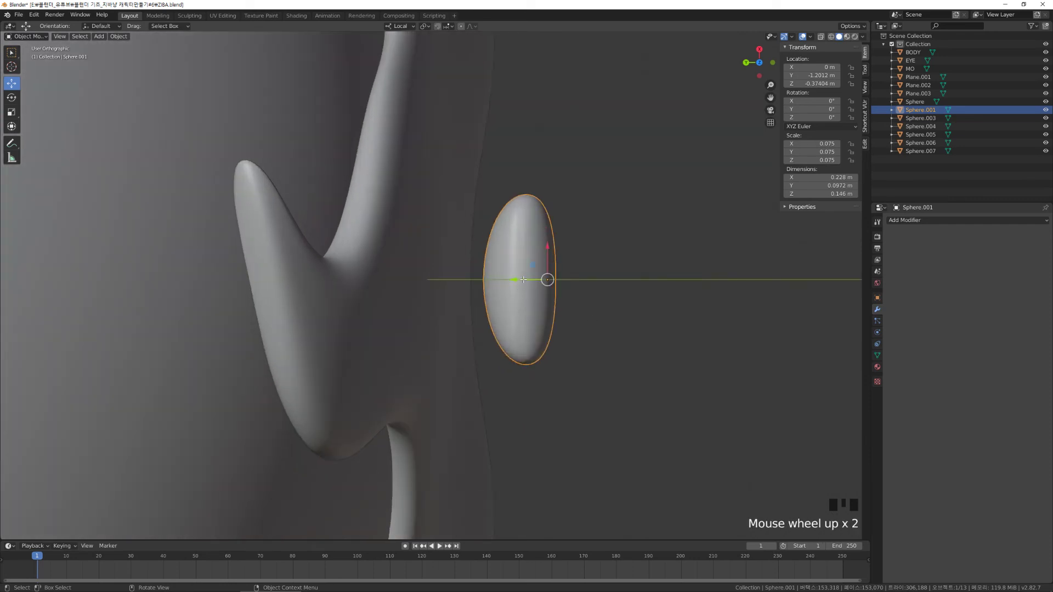
{"action": "left_click_drag", "start_coordinate": [524, 280], "coordinate": [478, 288]}
{"action": "scroll", "coordinate": [477, 280], "scroll_direction": "down", "scroll_amount": 3}
{"action": "middle_click_drag", "start_coordinate": [477, 280], "coordinate": [559, 260]}
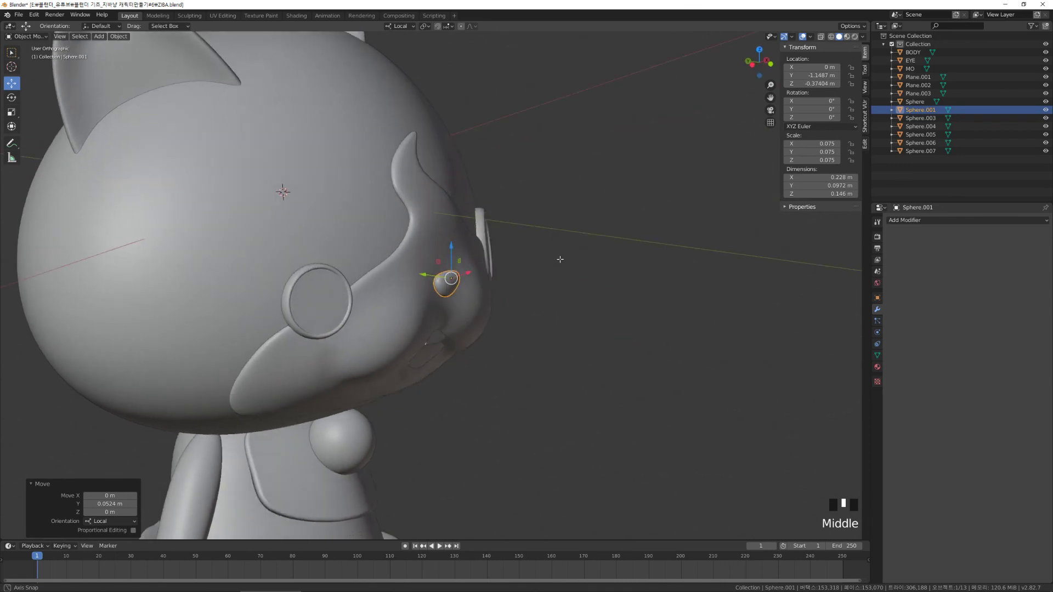
{"action": "left_click", "coordinate": [560, 259]}
{"action": "scroll", "coordinate": [492, 232], "scroll_direction": "down", "scroll_amount": 3}
{"action": "scroll", "coordinate": [331, 295], "scroll_direction": "down", "scroll_amount": 3}
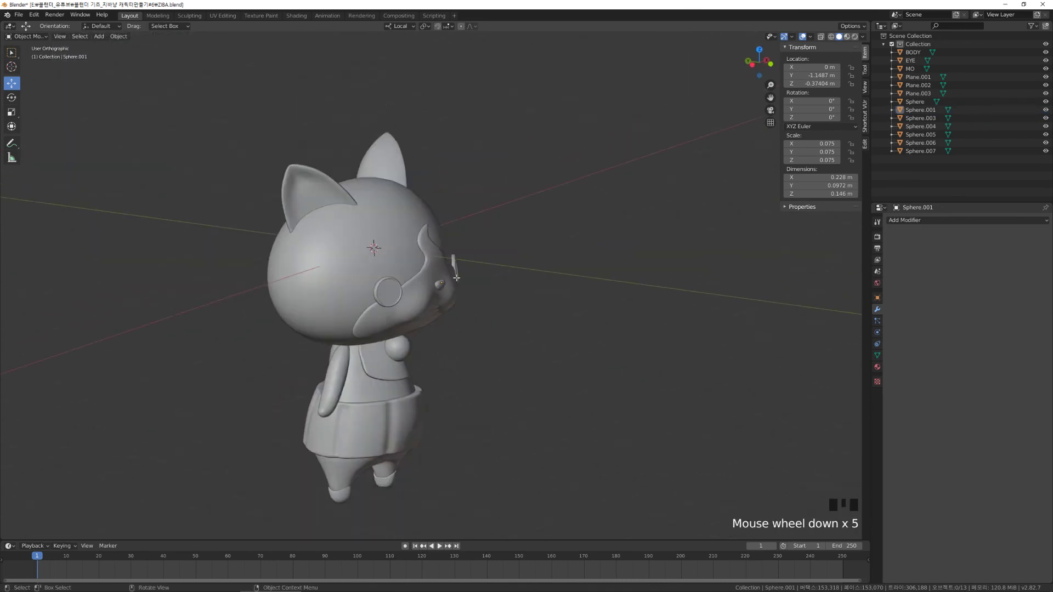
{"action": "middle_click_drag", "start_coordinate": [331, 295], "coordinate": [469, 258], "text": "alt"}
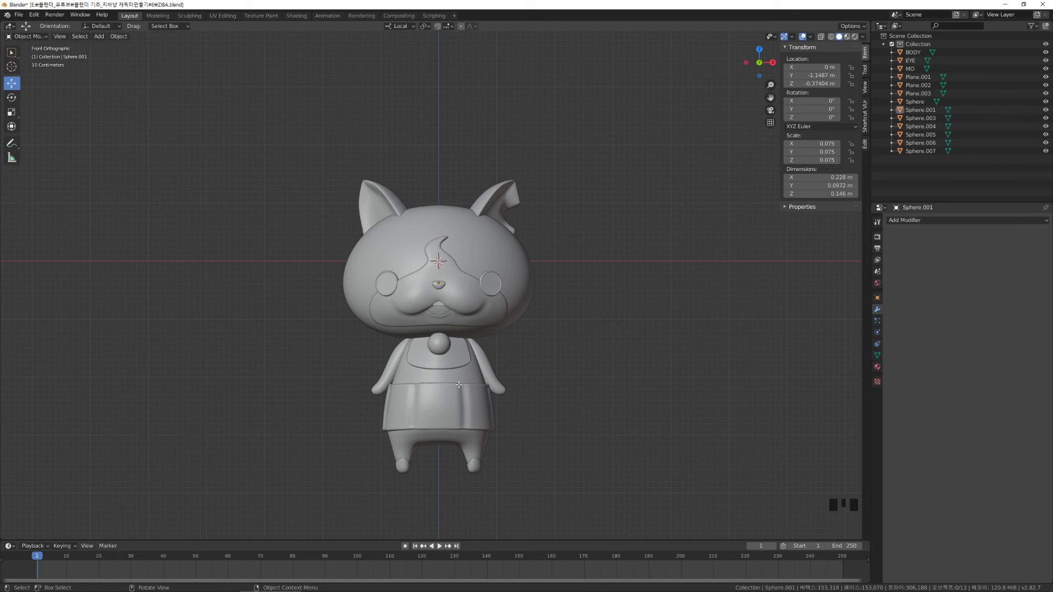
Move the ball under the chin forward, away from the chest, along its local Y axis.
{"action": "scroll", "coordinate": [459, 385], "scroll_direction": "up", "scroll_amount": 4}
{"action": "middle_click_drag", "start_coordinate": [459, 385], "coordinate": [504, 368]}
{"action": "left_click", "coordinate": [364, 406]}
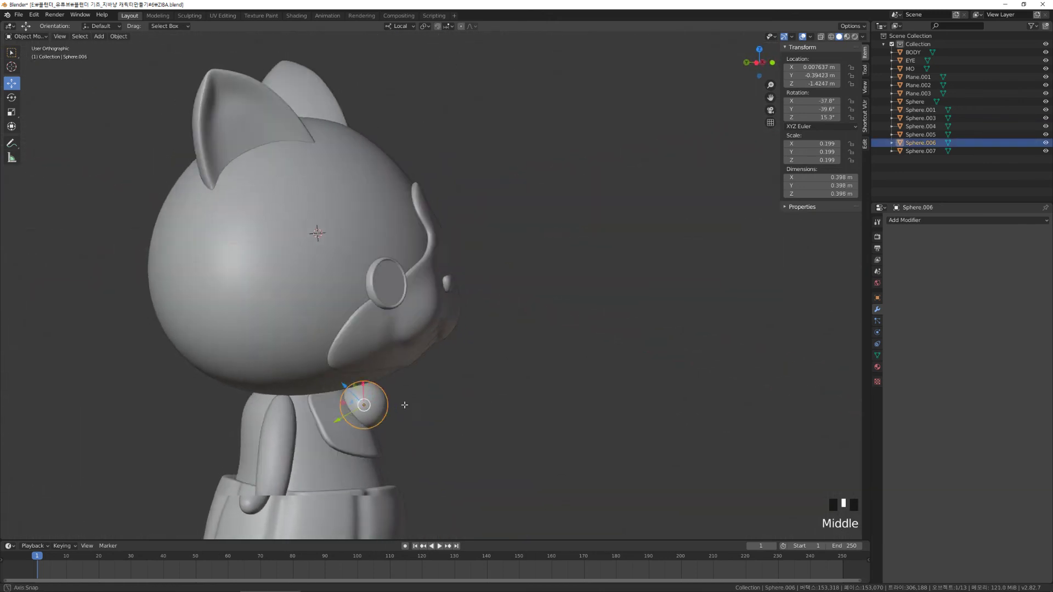
{"action": "middle_click_drag", "start_coordinate": [364, 405], "coordinate": [423, 384], "text": "alt"}
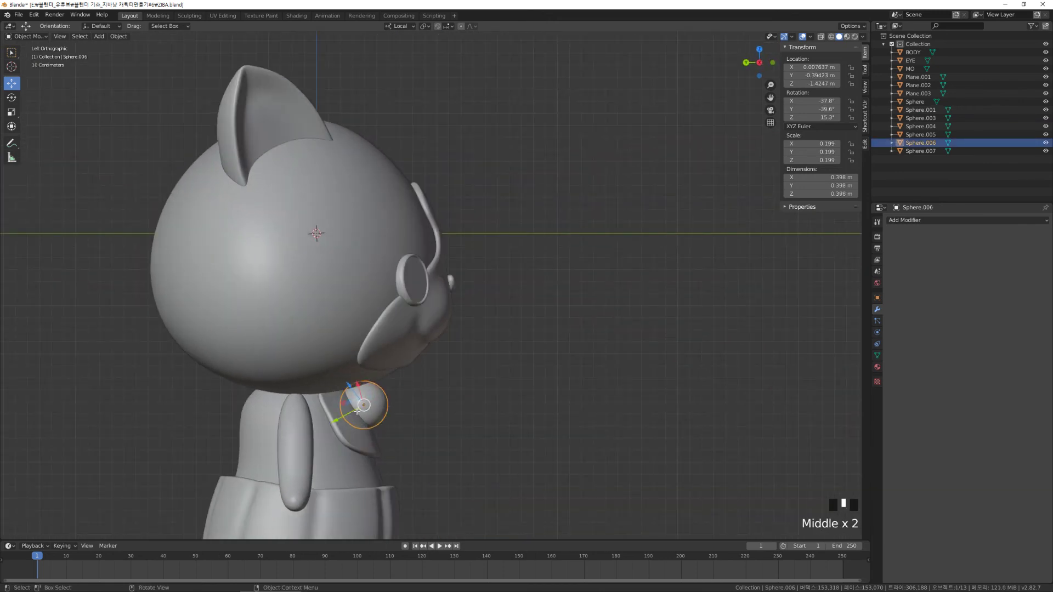
{"action": "left_click", "coordinate": [384, 398]}
{"action": "left_click_drag", "start_coordinate": [351, 414], "coordinate": [386, 394]}
{"action": "left_click_drag", "start_coordinate": [380, 373], "coordinate": [369, 414]}
{"action": "middle_click_drag", "start_coordinate": [369, 414], "coordinate": [451, 380]}
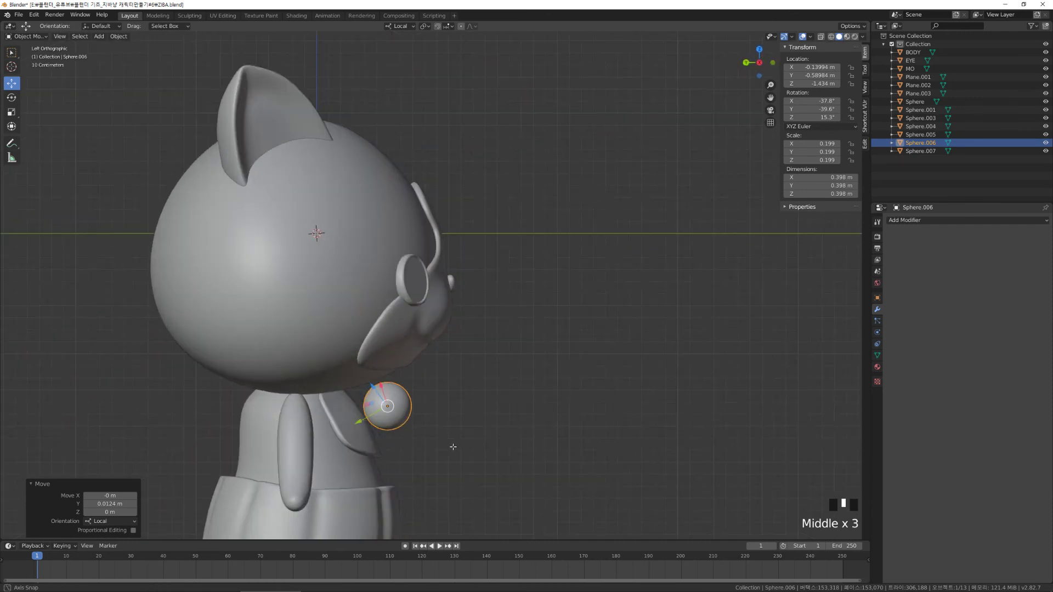
Examine up close from the side whether the ball under the chin touches the bib on the chest.
{"action": "scroll", "coordinate": [451, 380], "scroll_direction": "up", "scroll_amount": 4}
{"action": "middle_click_drag", "start_coordinate": [307, 534], "coordinate": [406, 269], "text": "shift"}
{"action": "scroll", "coordinate": [325, 224], "scroll_direction": "up", "scroll_amount": 3}
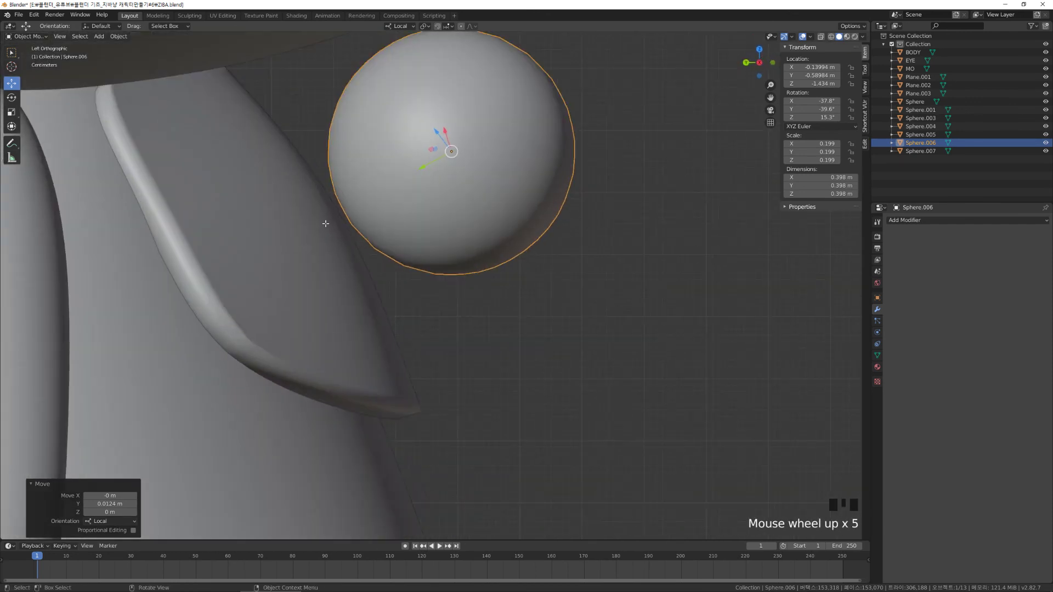
{"action": "middle_click_drag", "start_coordinate": [337, 193], "coordinate": [545, 159], "text": "shift"}
{"action": "scroll", "coordinate": [528, 169], "scroll_direction": "up", "scroll_amount": 4}
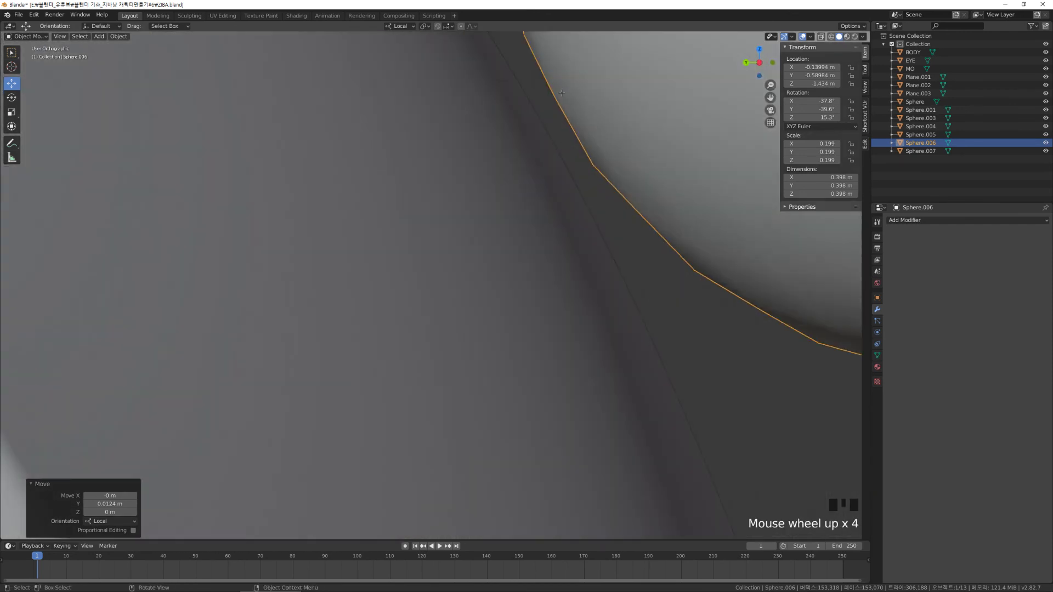
{"action": "scroll", "coordinate": [562, 122], "scroll_direction": "down", "scroll_amount": 10}
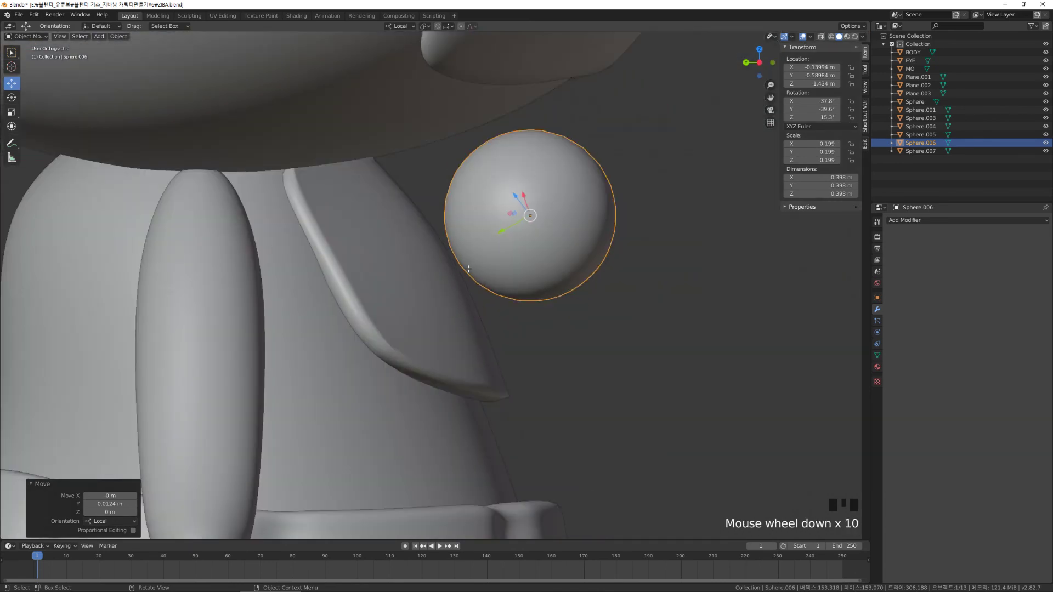
{"action": "scroll", "coordinate": [465, 252], "scroll_direction": "up", "scroll_amount": 4}
{"action": "scroll", "coordinate": [611, 258], "scroll_direction": "down", "scroll_amount": 10}
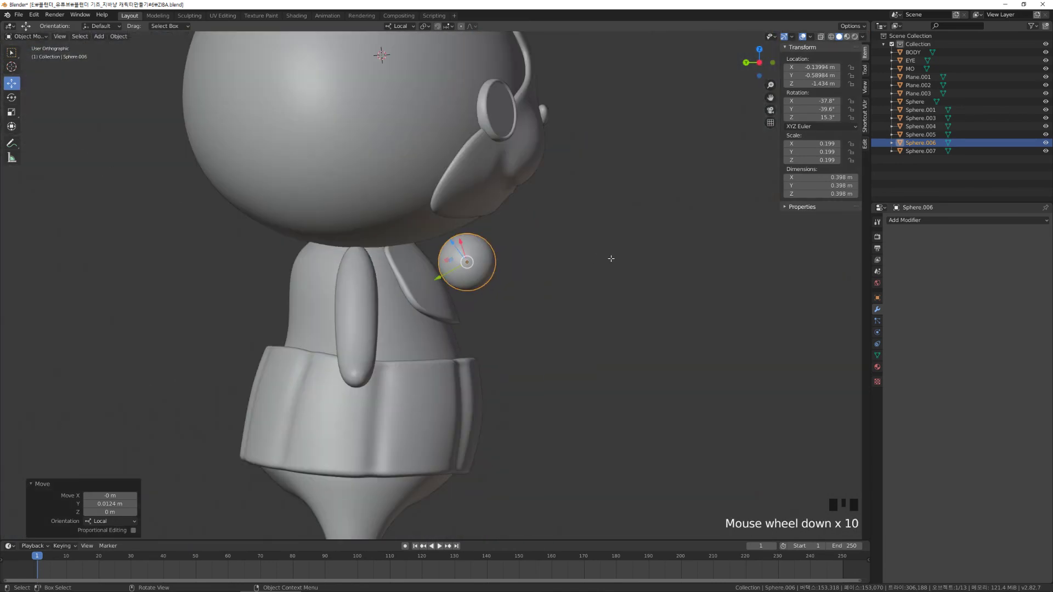
{"action": "middle_click_drag", "start_coordinate": [611, 259], "coordinate": [521, 312]}
Undo the moves of the ball under the chin and clear the selection.
{"action": "scroll", "coordinate": [482, 277], "scroll_direction": "down", "scroll_amount": 1}
{"action": "key", "text": "ctrl+z"}
{"action": "key", "text": "ctrl+z"}
{"action": "key", "text": "ctrl+z"}
{"action": "key", "text": "ctrl+z"}
{"action": "scroll", "coordinate": [598, 307], "scroll_direction": "down", "scroll_amount": 2}
{"action": "left_click", "coordinate": [564, 368]}
View the nose mesh in Edit Mode from the side, return to Object Mode and deselect it.
{"action": "left_click", "coordinate": [498, 202]}
{"action": "mouse_move", "coordinate": [532, 212]}
{"action": "middle_mouse_down"}
{"action": "mouse_move", "coordinate": [532, 227]}
{"action": "mouse_move", "coordinate": [549, 221]}
{"action": "mouse_move", "coordinate": [541, 217]}
{"action": "mouse_move", "coordinate": [551, 231]}
{"action": "mouse_move", "coordinate": [550, 205]}
{"action": "middle_mouse_up"}
{"action": "key", "text": "Tab"}
{"action": "scroll", "coordinate": [513, 191], "scroll_direction": "up", "scroll_amount": 2}
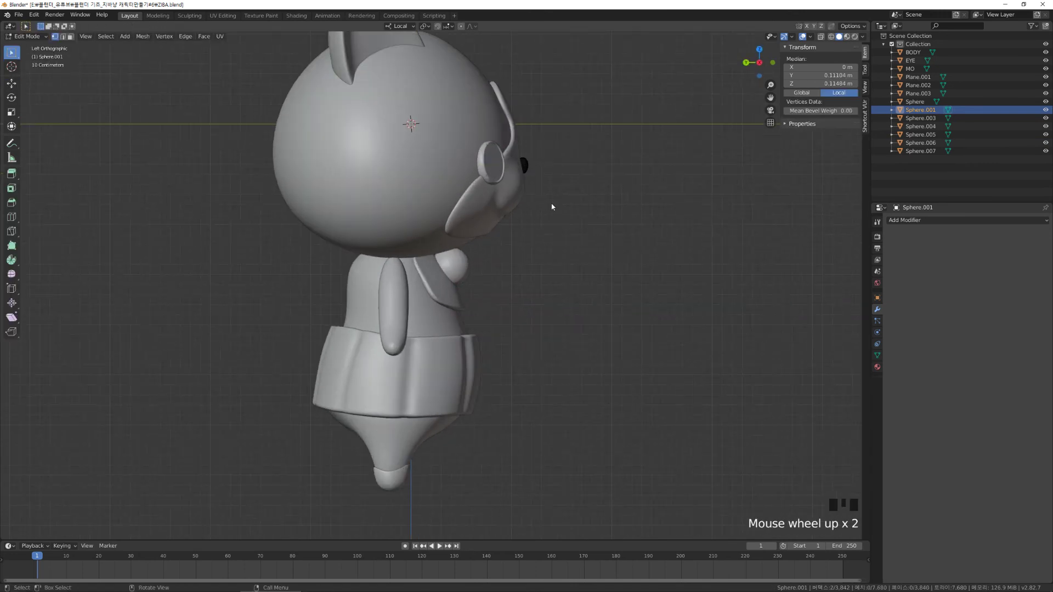
{"action": "key", "text": "Tab"}
{"action": "left_click", "coordinate": [597, 216]}
Open the mouth object's mesh in Edit Mode in the side view with X-ray display turned on.
{"action": "middle_click_drag", "start_coordinate": [536, 213], "coordinate": [565, 238]}
{"action": "left_click", "coordinate": [562, 228]}
{"action": "left_click", "coordinate": [517, 209]}
{"action": "key", "text": "Tab"}
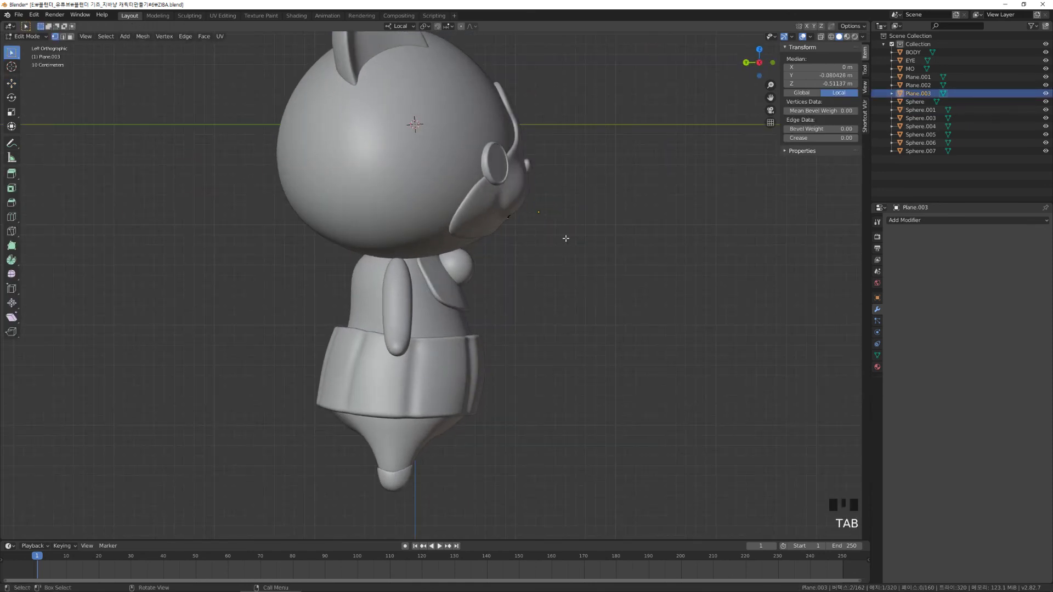
{"action": "key", "text": "alt+z"}
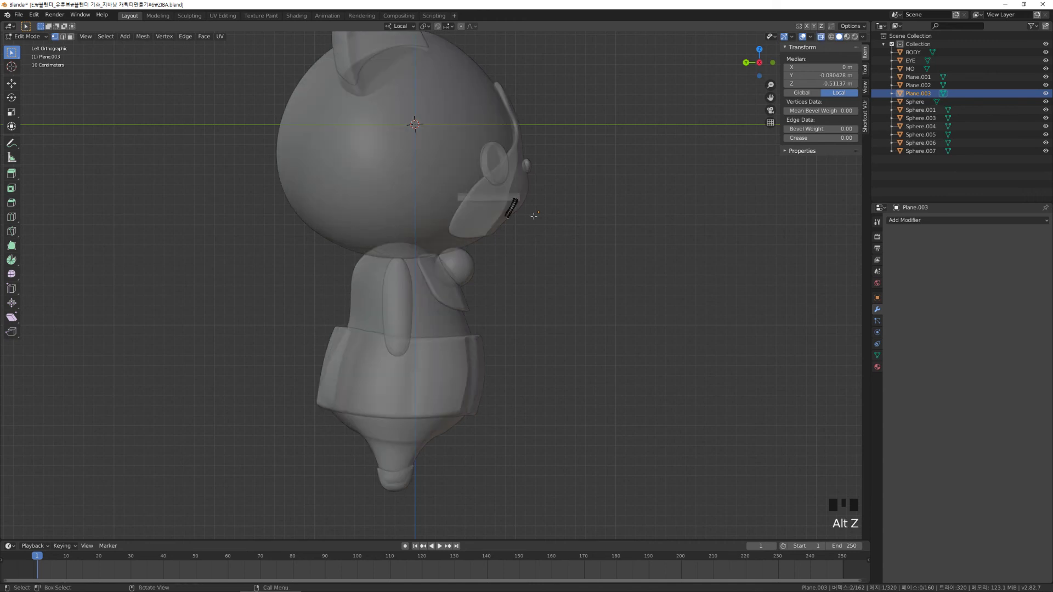
Select the vertices along the rear edge of the mouth mesh in the X-ray side view.
{"action": "scroll", "coordinate": [520, 201], "scroll_direction": "up", "scroll_amount": 3}
{"action": "middle_click_drag", "start_coordinate": [520, 201], "coordinate": [563, 191]}
{"action": "scroll", "coordinate": [561, 144], "scroll_direction": "up", "scroll_amount": 4}
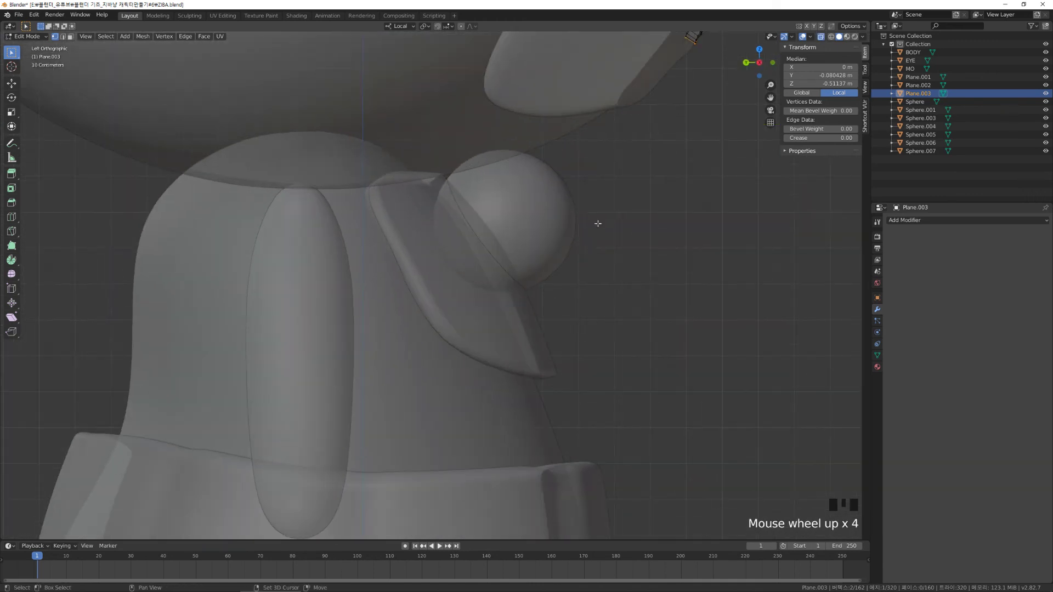
{"action": "middle_click_drag", "start_coordinate": [595, 223], "coordinate": [485, 240], "text": "shift"}
{"action": "scroll", "coordinate": [484, 240], "scroll_direction": "up", "scroll_amount": 3}
{"action": "left_click_drag", "start_coordinate": [508, 171], "coordinate": [519, 249]}
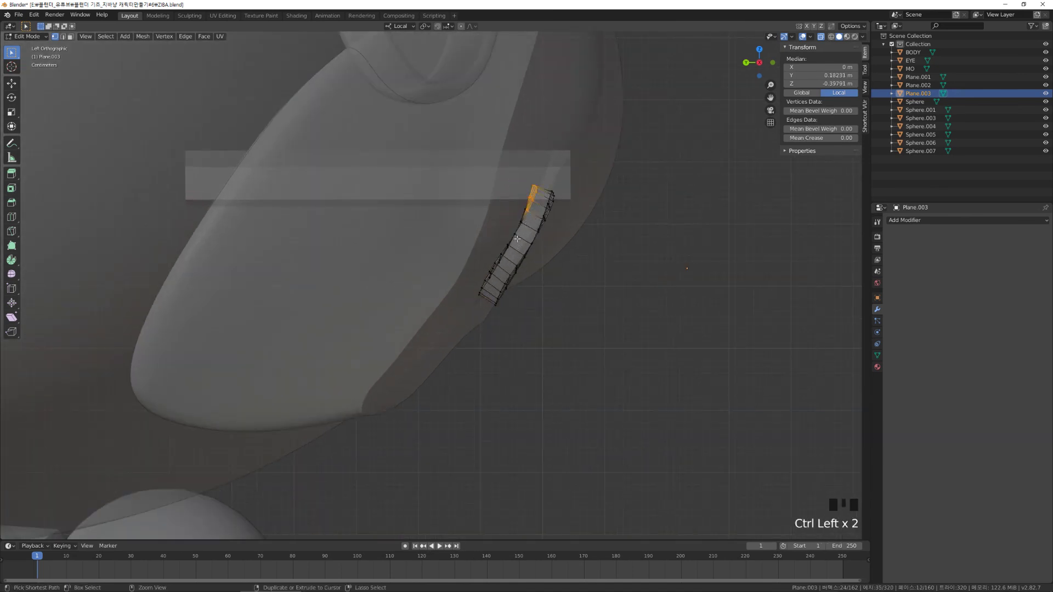
{"action": "left_click_drag", "start_coordinate": [503, 213], "coordinate": [516, 274], "text": "shift"}
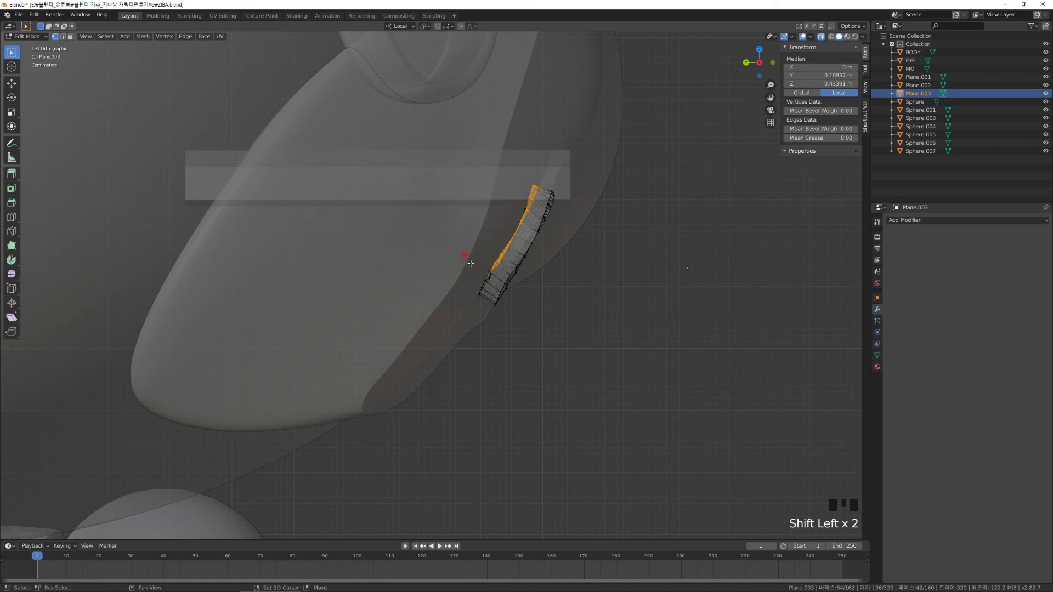
{"action": "left_click_drag", "start_coordinate": [462, 254], "coordinate": [487, 301], "text": "shift"}
Move the mouth's rear vertices about 2.37 m in Y and 0.82 m in Z through the back of the head.
{"action": "scroll", "coordinate": [497, 283], "scroll_direction": "down", "scroll_amount": 1}
{"action": "scroll", "coordinate": [497, 285], "scroll_direction": "down", "scroll_amount": 6}
{"action": "key", "text": "g"}
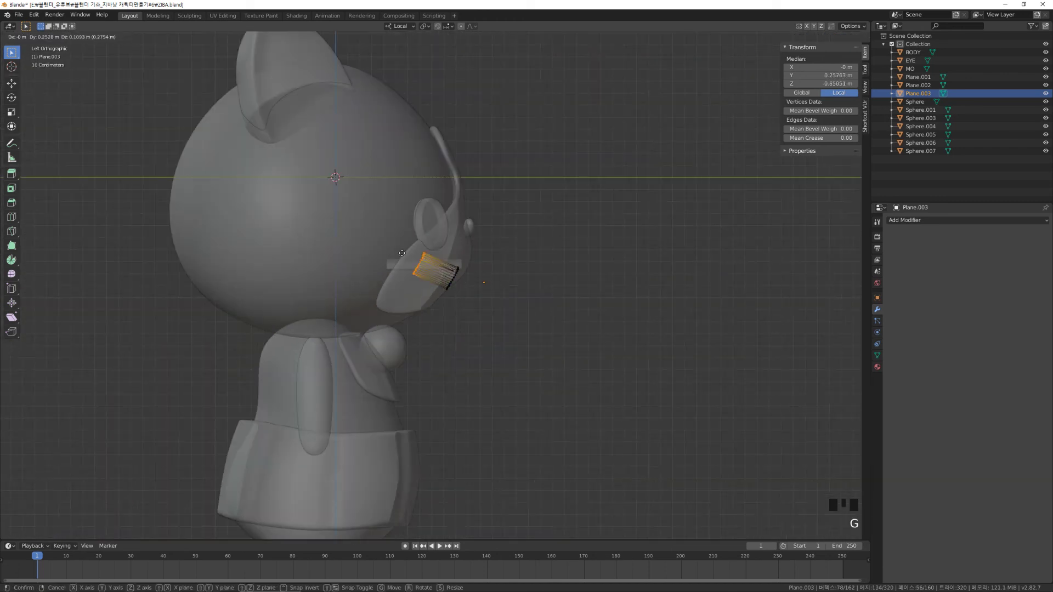
{"action": "left_click", "coordinate": [214, 187]}
{"action": "middle_click_drag", "start_coordinate": [214, 188], "coordinate": [321, 260]}
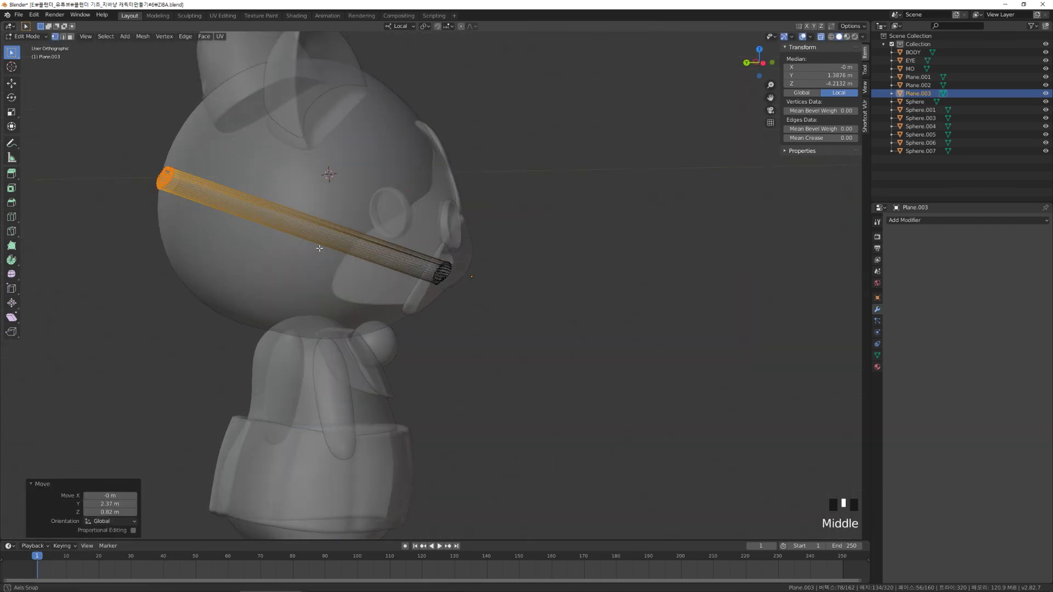
Return to Object Mode and turn off X-ray display to view the head from the side.
{"action": "key", "text": "Tab"}
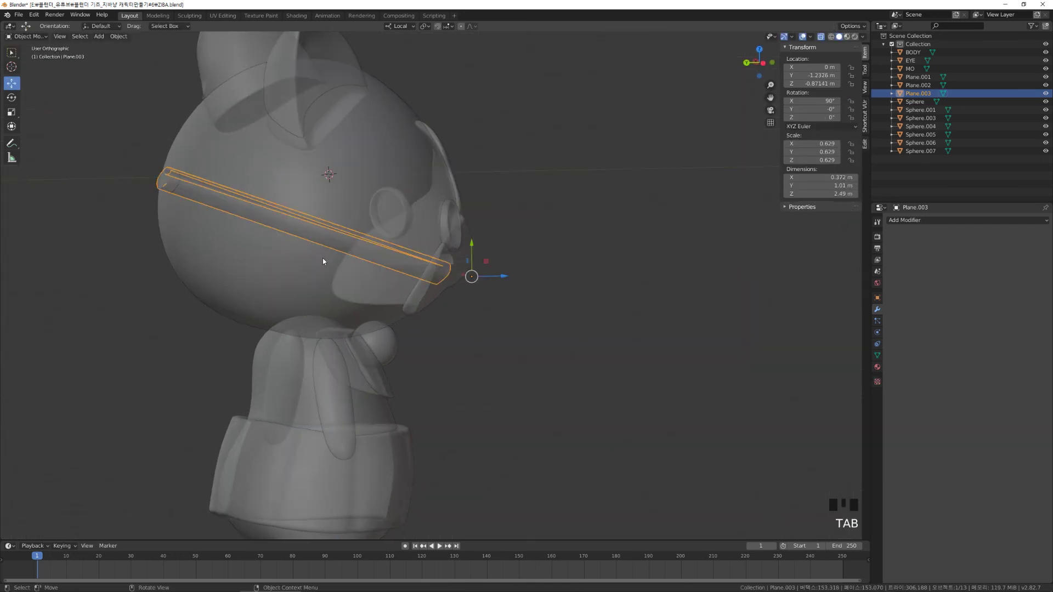
{"action": "key", "text": "alt+z"}
{"action": "middle_click_drag", "start_coordinate": [322, 259], "coordinate": [294, 236], "text": "alt"}
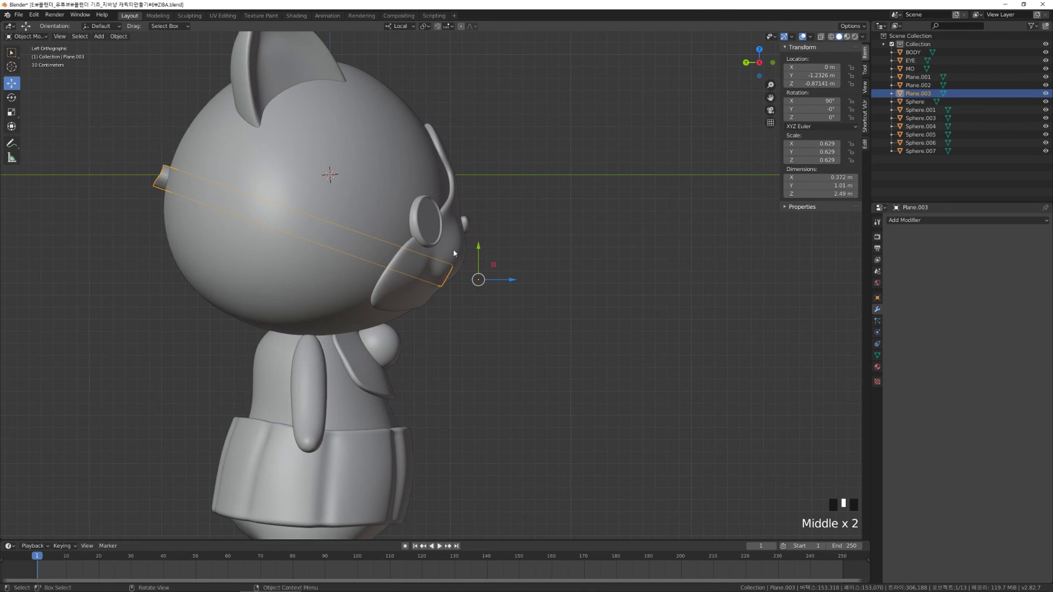
Move the mouth's rear vertices back about -0.09 m in Y and -0.02 m in Z, and check them behind the head.
{"action": "key", "text": "Tab"}
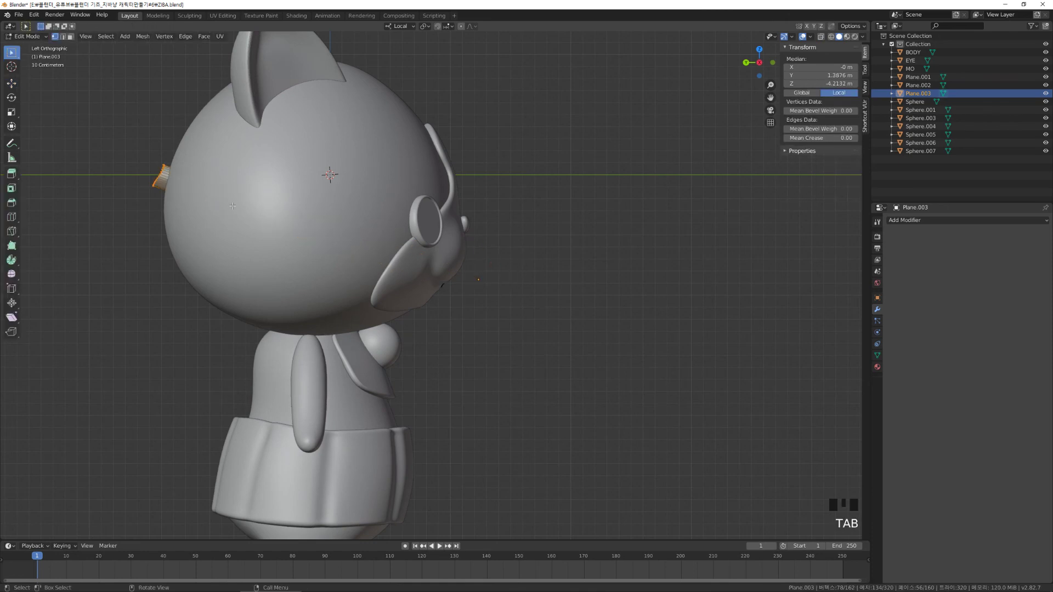
{"action": "key", "text": "g"}
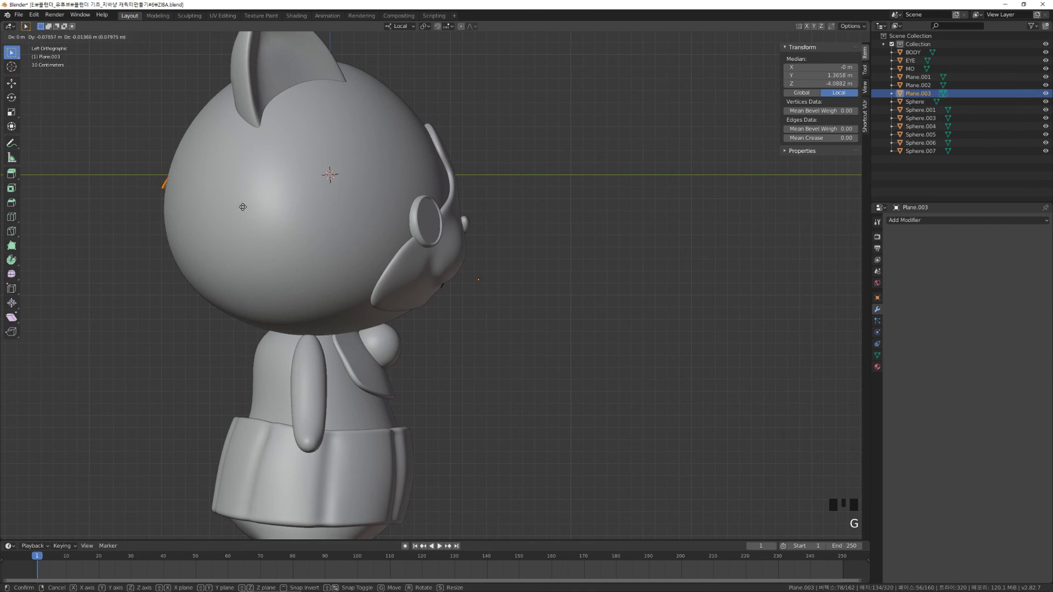
{"action": "left_click", "coordinate": [244, 208]}
{"action": "middle_click_drag", "start_coordinate": [244, 207], "coordinate": [174, 206]}
{"action": "scroll", "coordinate": [189, 188], "scroll_direction": "up", "scroll_amount": 4}
{"action": "scroll", "coordinate": [189, 187], "scroll_direction": "down", "scroll_amount": 4}
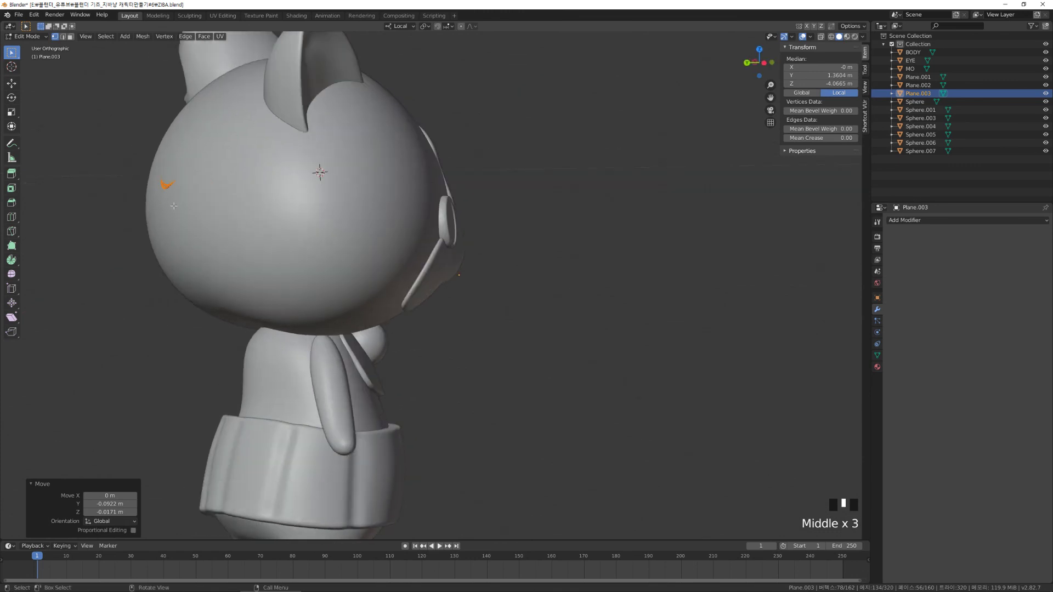
{"action": "middle_click_drag", "start_coordinate": [287, 190], "coordinate": [425, 272]}
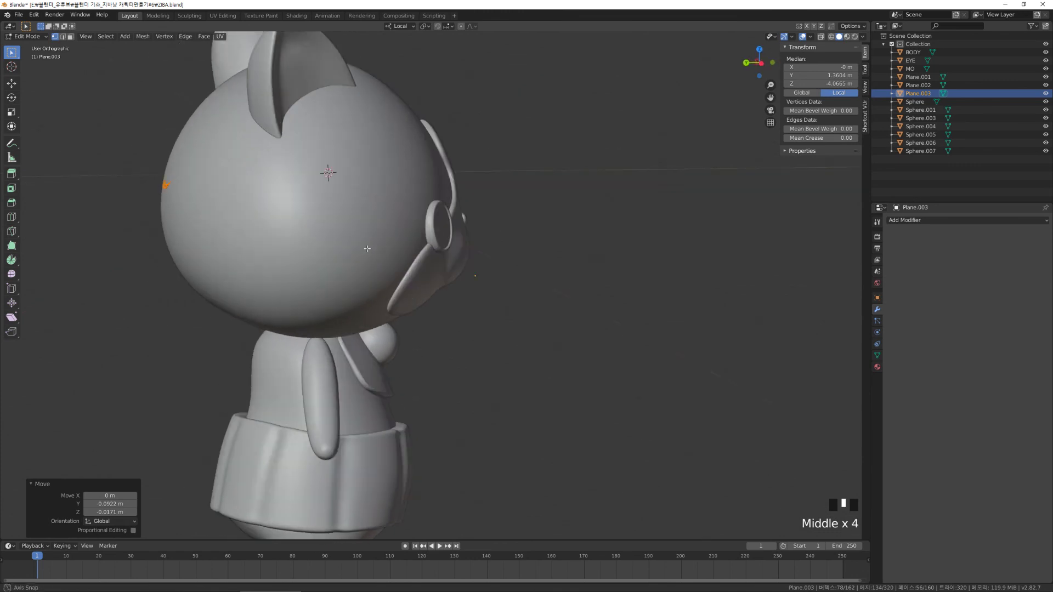
Undo the moves of the mouth's rear vertices.
{"action": "key", "text": "ctrl+z"}
{"action": "key", "text": "ctrl+z"}
{"action": "key", "text": "ctrl+z"}
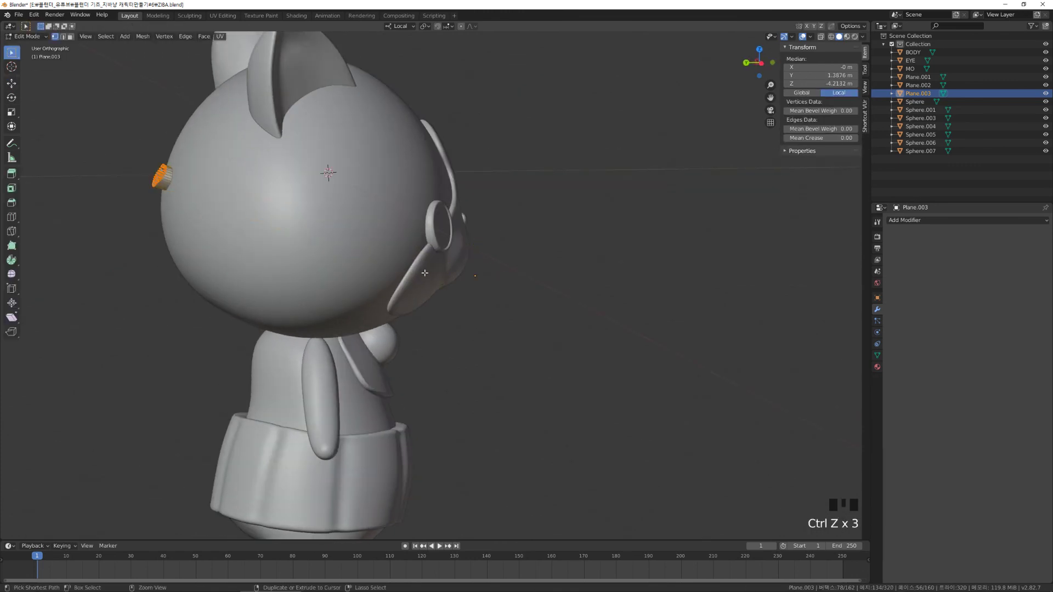
{"action": "key", "text": "ctrl+z"}
Return to Object Mode and deselect the mouth.
{"action": "middle_click_drag", "start_coordinate": [509, 296], "coordinate": [613, 294]}
{"action": "key", "text": "Tab"}
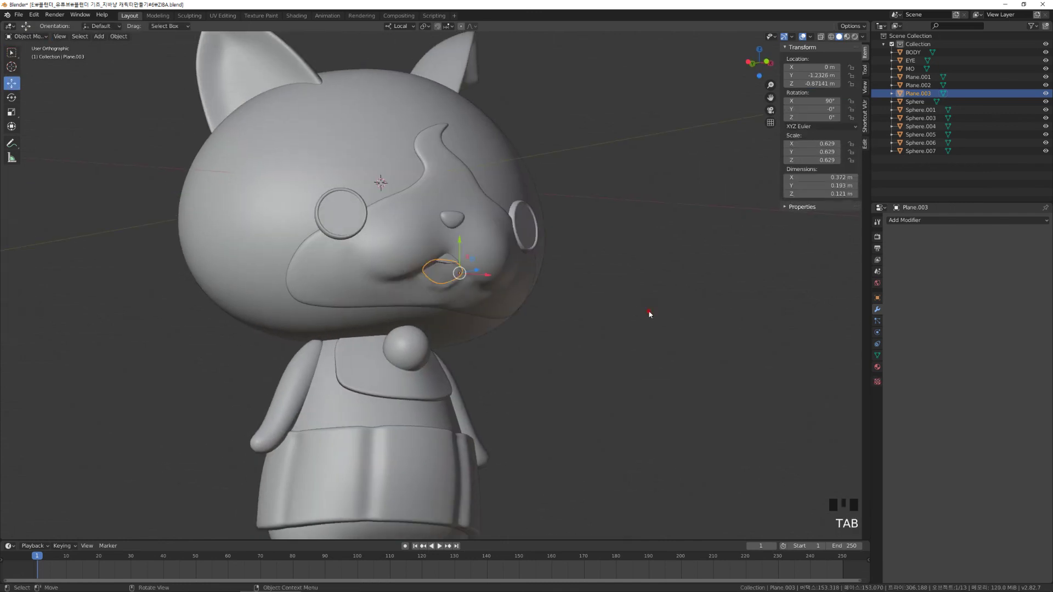
{"action": "left_click", "coordinate": [650, 314]}
Try a free move of a single facial part, undo it and clear the selection.
{"action": "scroll", "coordinate": [434, 265], "scroll_direction": "down", "scroll_amount": 1}
{"action": "middle_click", "coordinate": [364, 230]}
{"action": "left_click", "coordinate": [362, 225]}
{"action": "middle_click_drag", "start_coordinate": [467, 267], "coordinate": [467, 301]}
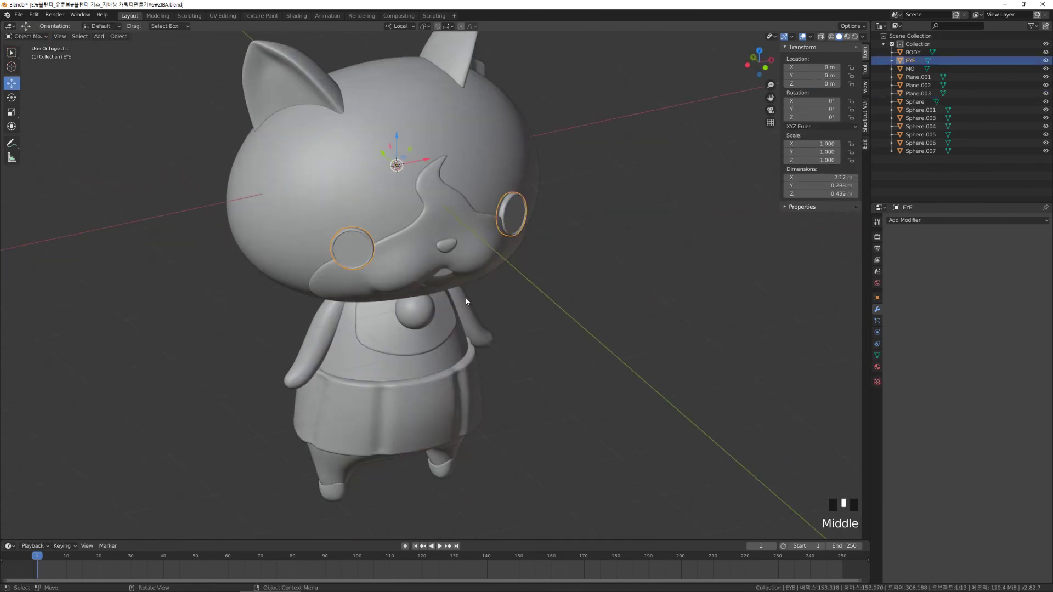
{"action": "middle_click_drag", "start_coordinate": [500, 270], "coordinate": [494, 263]}
{"action": "left_click", "coordinate": [500, 201]}
{"action": "middle_click_drag", "start_coordinate": [501, 201], "coordinate": [581, 280]}
{"action": "key", "text": "g"}
{"action": "left_click", "coordinate": [512, 265]}
{"action": "key", "text": "ctrl+z"}
{"action": "left_click", "coordinate": [606, 273]}
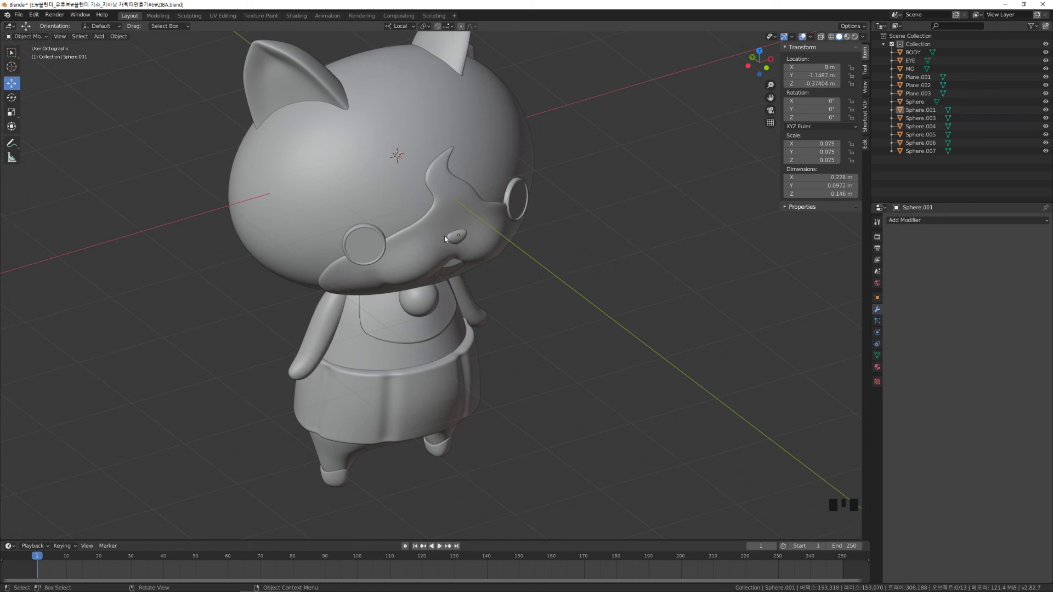
Select all parts of the character and join them into one object, checking that it selects as a whole.
{"action": "middle_click_drag", "start_coordinate": [513, 281], "coordinate": [592, 281]}
{"action": "scroll", "coordinate": [596, 292], "scroll_direction": "down", "scroll_amount": 1}
{"action": "middle_click", "coordinate": [606, 282], "text": "alt"}
{"action": "key", "text": "a"}
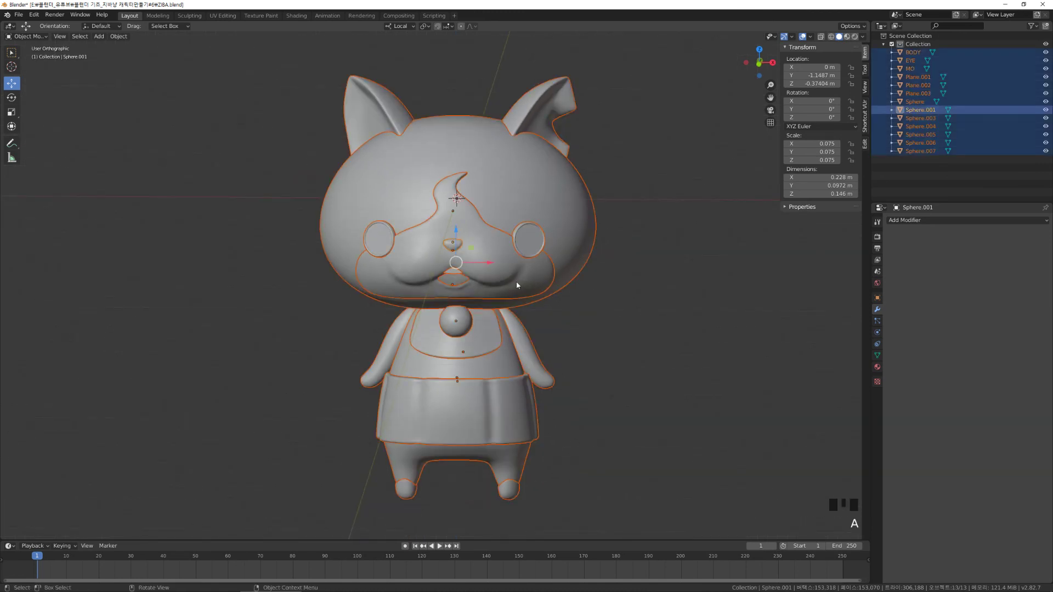
{"action": "middle_click_drag", "start_coordinate": [512, 282], "coordinate": [525, 295]}
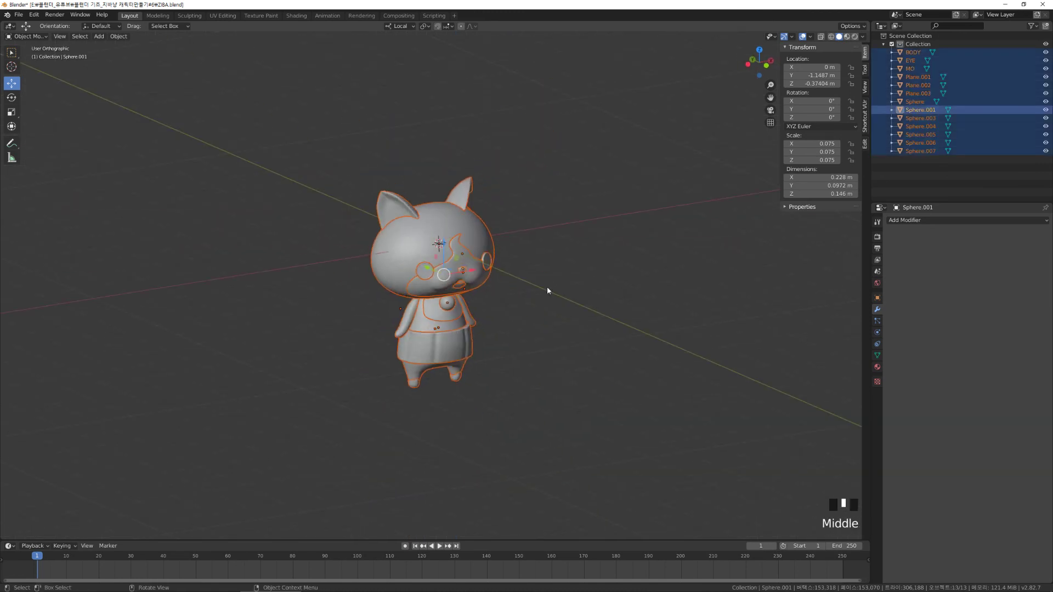
{"action": "key", "text": "ctrl+j"}
{"action": "left_click", "coordinate": [451, 249]}
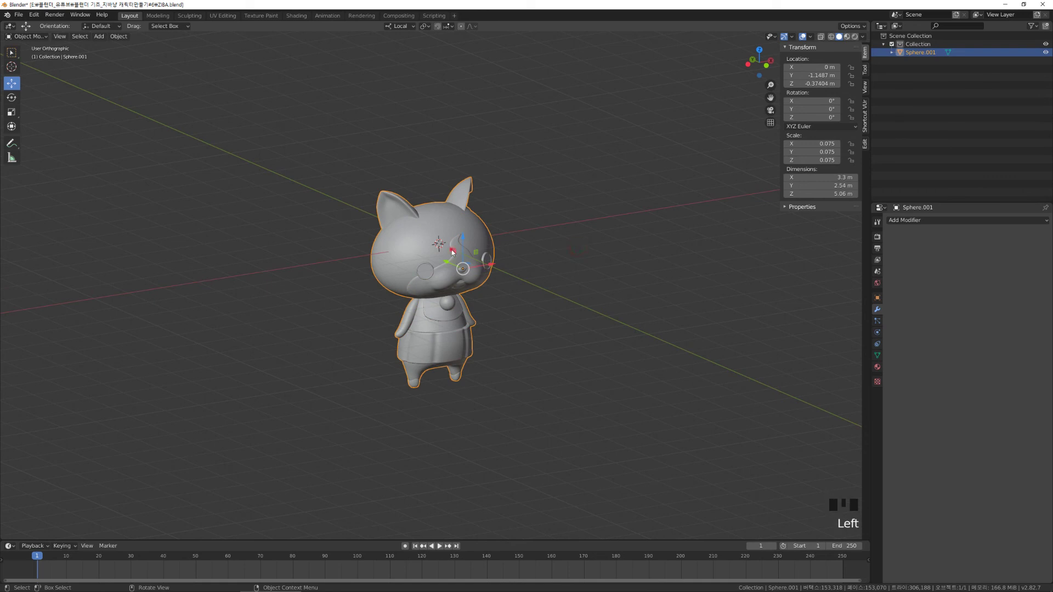
{"action": "left_click", "coordinate": [636, 261]}
{"action": "left_click", "coordinate": [424, 223]}
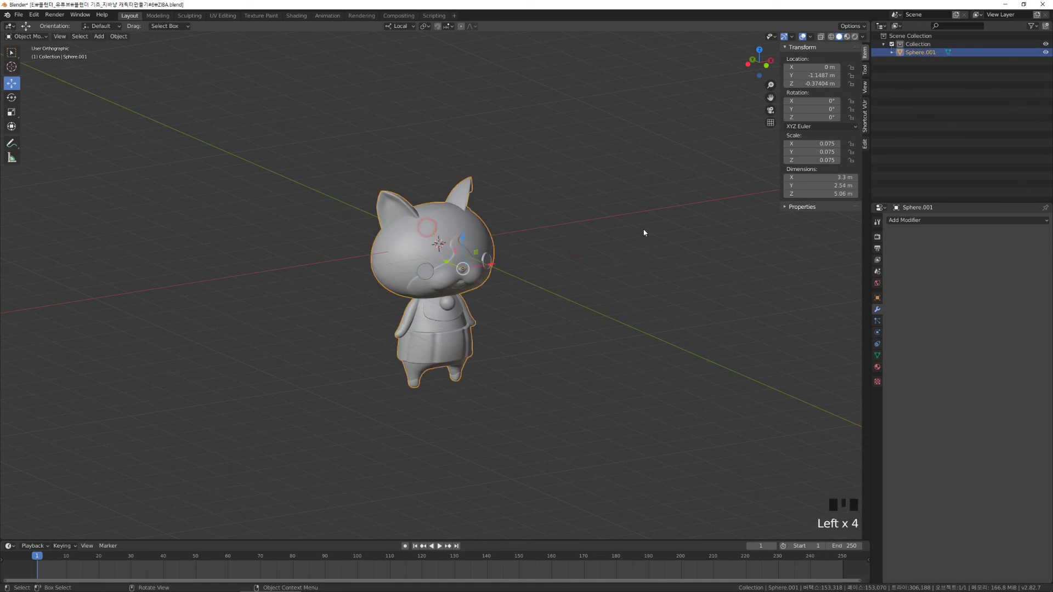
Rename the joined character object to ZIBA.
{"action": "left_click", "coordinate": [930, 53]}
{"action": "double_click", "coordinate": [928, 54]}
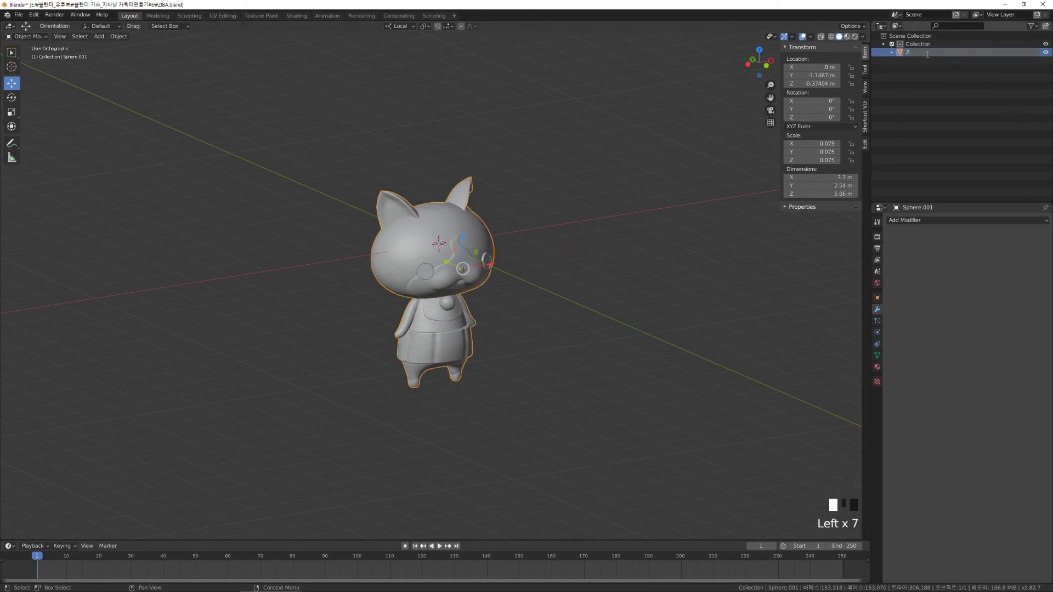
{"action": "type", "text": "ZIBA"}
{"action": "key", "text": "Return"}
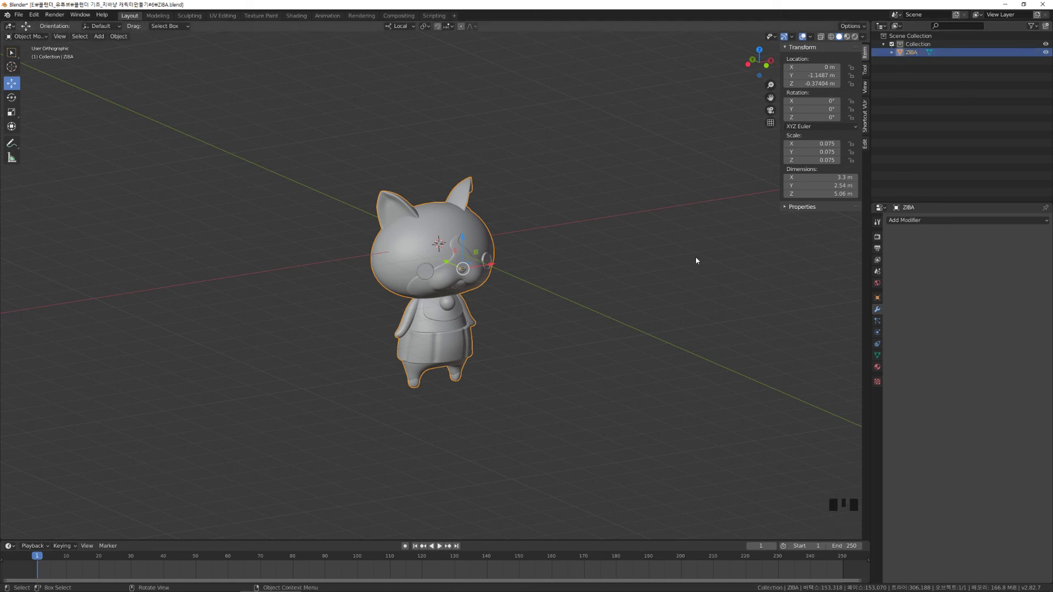
Raise the character about 3.66 m along Z in the front view so its feet reach the ground line.
{"action": "middle_click_drag", "start_coordinate": [695, 256], "coordinate": [507, 267]}
{"action": "scroll", "coordinate": [507, 267], "scroll_direction": "up", "scroll_amount": 4}
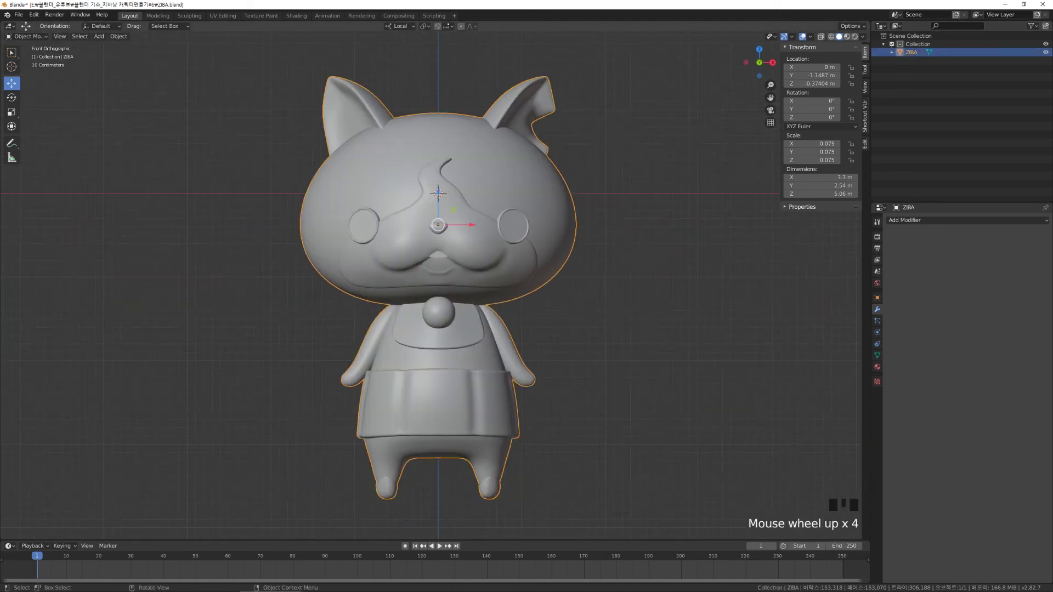
{"action": "left_click", "coordinate": [662, 252]}
{"action": "left_click", "coordinate": [526, 233]}
{"action": "scroll", "coordinate": [527, 234], "scroll_direction": "down", "scroll_amount": 4}
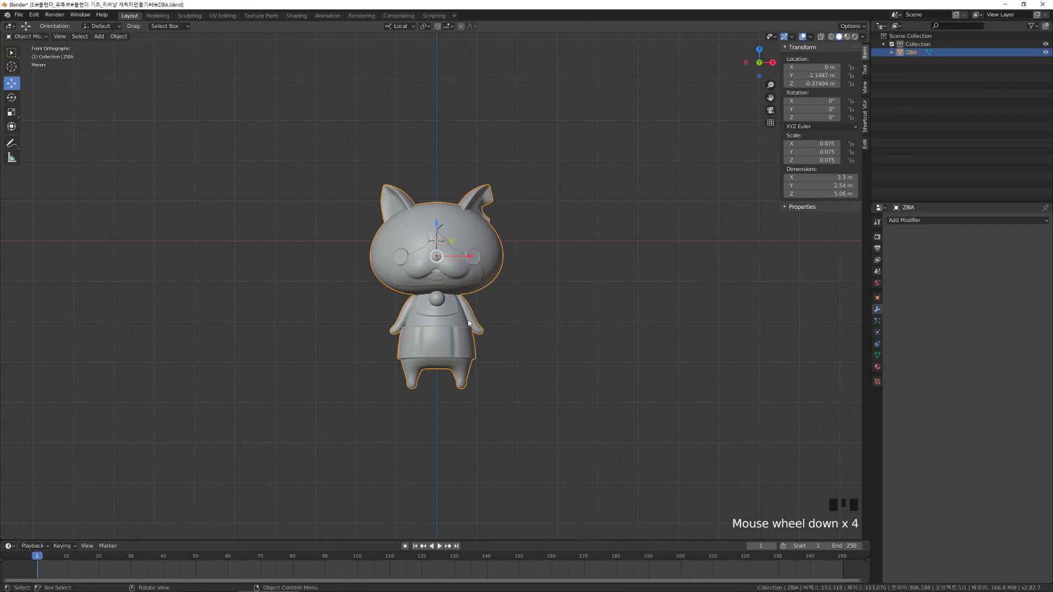
{"action": "left_click_drag", "start_coordinate": [437, 232], "coordinate": [432, 75]}
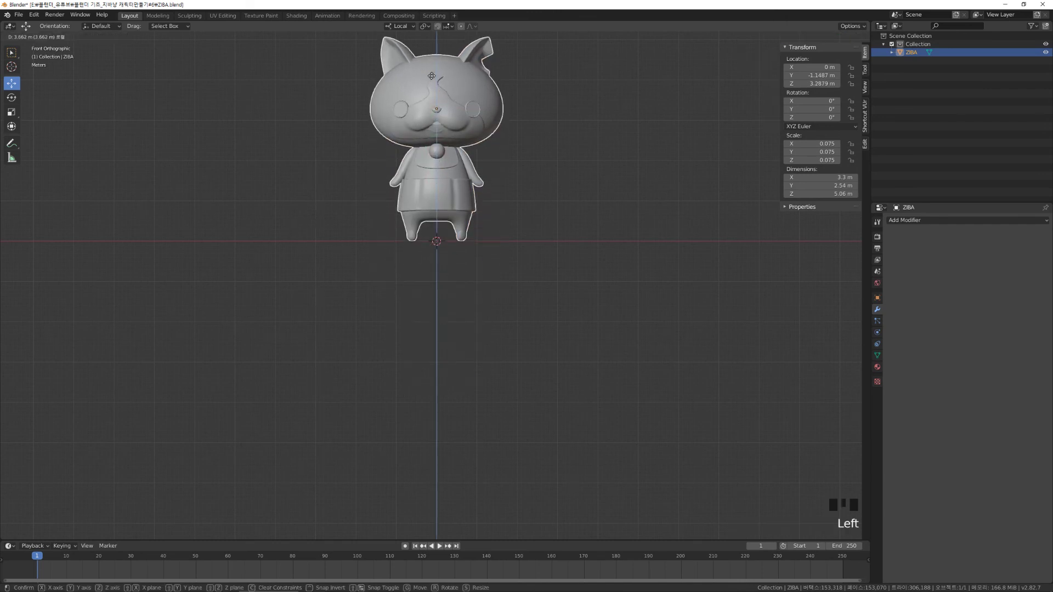
Fine-tune the character's height along Z to about 3.296 m so its feet rest on the ground line.
{"action": "middle_click_drag", "start_coordinate": [452, 190], "coordinate": [470, 171]}
{"action": "scroll", "coordinate": [453, 194], "scroll_direction": "up", "scroll_amount": 1}
{"action": "left_click_drag", "start_coordinate": [452, 54], "coordinate": [455, 59]}
{"action": "middle_click_drag", "start_coordinate": [548, 189], "coordinate": [457, 244]}
{"action": "middle_click_drag", "start_coordinate": [437, 134], "coordinate": [455, 110]}
{"action": "middle_click_drag", "start_coordinate": [456, 65], "coordinate": [466, 173], "text": "shift"}
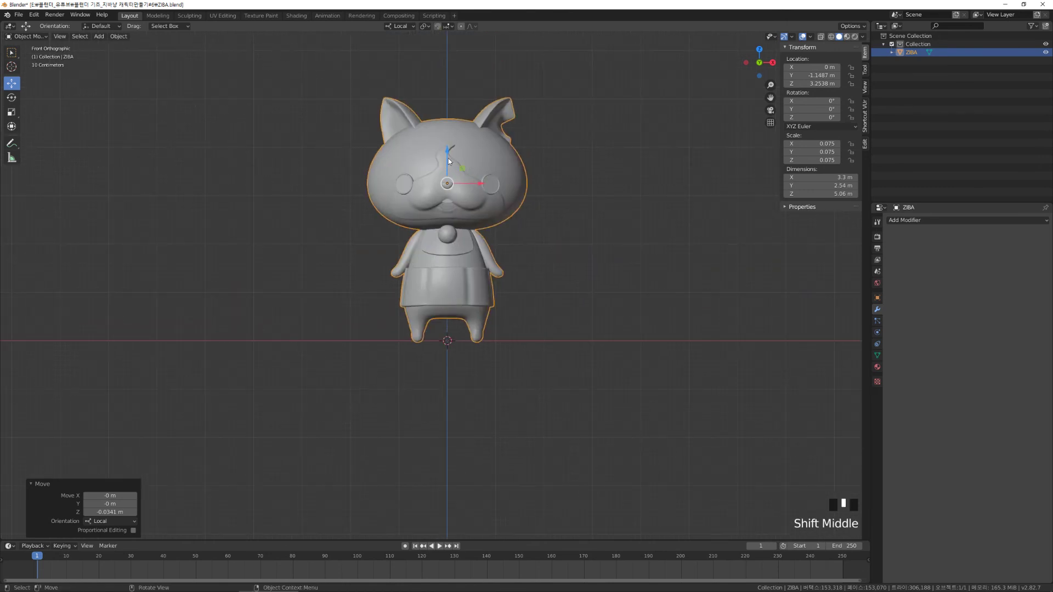
{"action": "left_click_drag", "start_coordinate": [449, 158], "coordinate": [450, 154]}
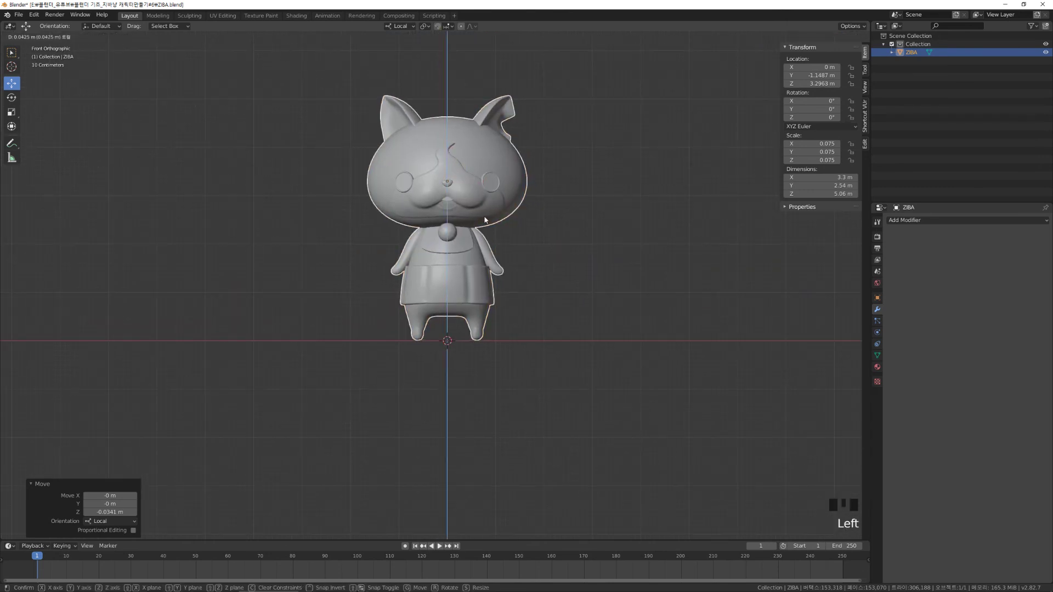
{"action": "left_click_drag", "start_coordinate": [484, 220], "coordinate": [485, 220]}
{"action": "middle_click_drag", "start_coordinate": [501, 260], "coordinate": [495, 294]}
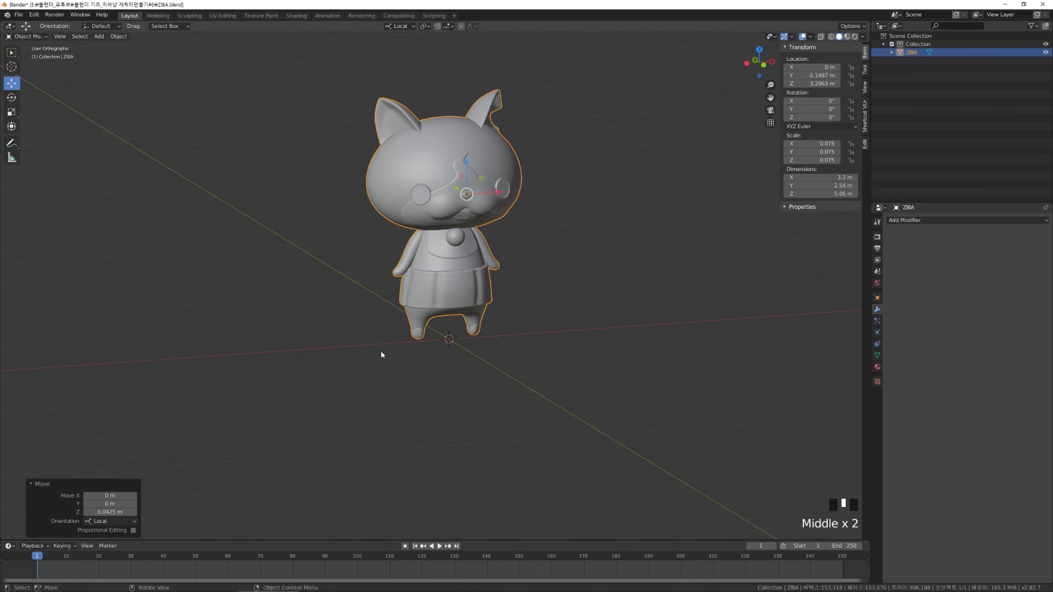
Examine up close where the joined character's origin sits on the face, near the nose.
{"action": "mouse_move", "coordinate": [485, 354]}
{"action": "middle_mouse_down"}
{"action": "mouse_move", "coordinate": [422, 346]}
{"action": "mouse_move", "coordinate": [493, 355]}
{"action": "middle_mouse_up"}
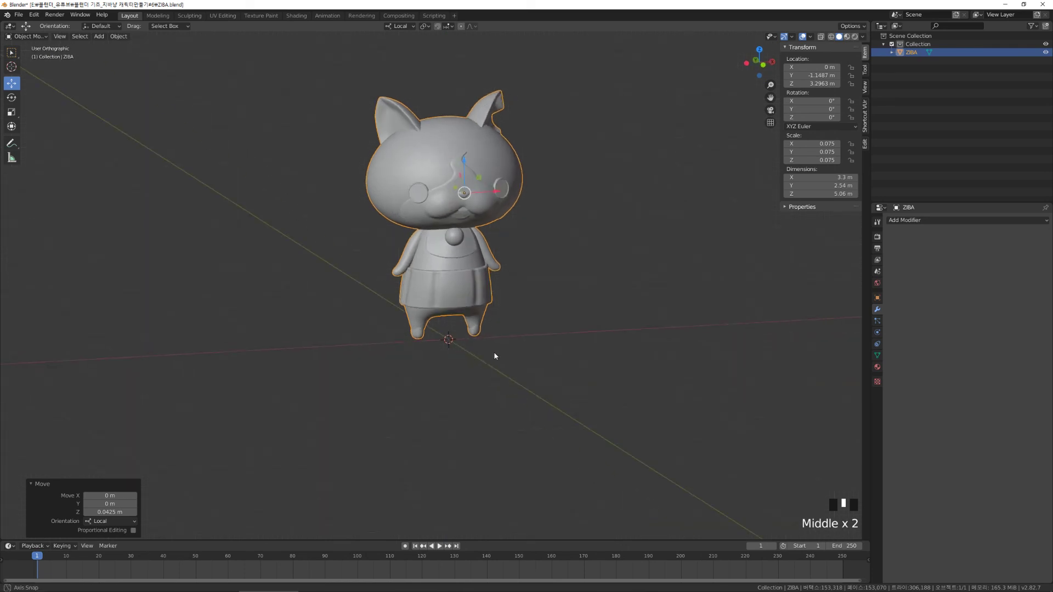
{"action": "left_click", "coordinate": [550, 252]}
{"action": "left_click", "coordinate": [477, 192]}
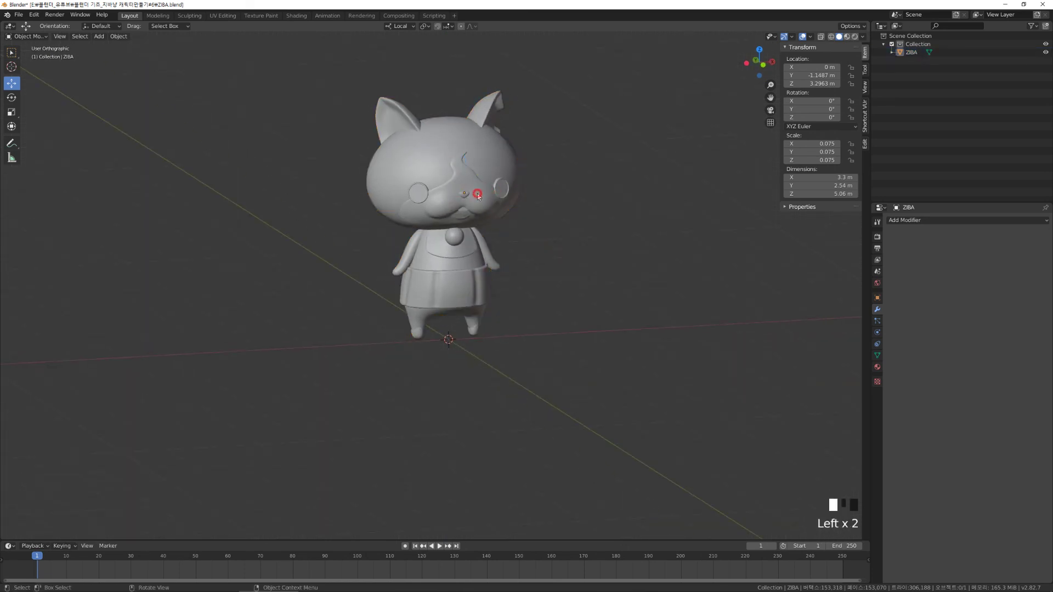
{"action": "scroll", "coordinate": [471, 189], "scroll_direction": "up", "scroll_amount": 5}
{"action": "middle_click_drag", "start_coordinate": [490, 290], "coordinate": [462, 335]}
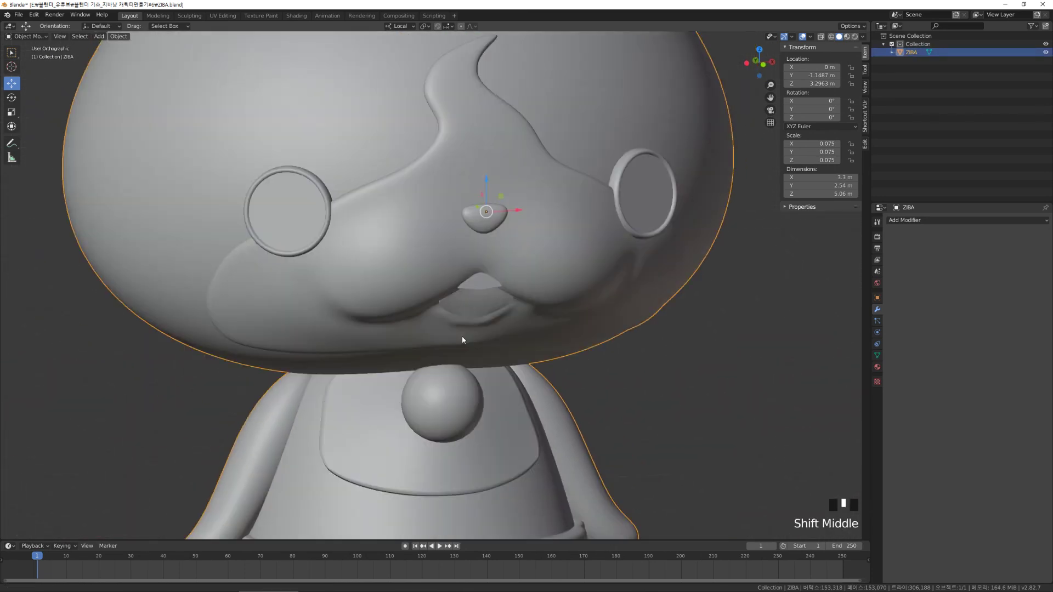
{"action": "scroll", "coordinate": [489, 284], "scroll_direction": "up", "scroll_amount": 3}
{"action": "scroll", "coordinate": [501, 285], "scroll_direction": "up", "scroll_amount": 3}
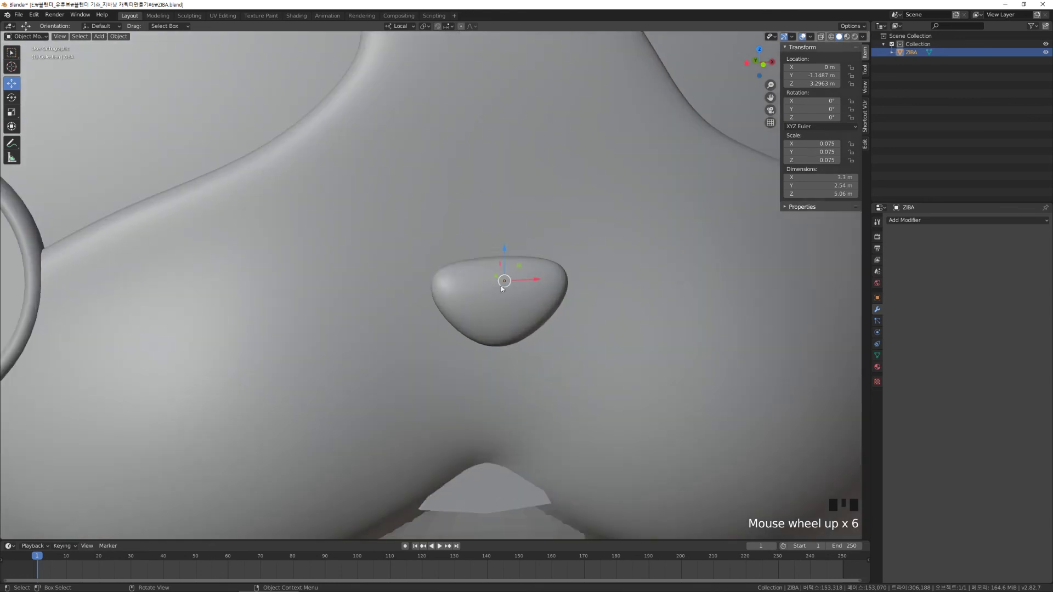
{"action": "scroll", "coordinate": [538, 287], "scroll_direction": "up", "scroll_amount": 5}
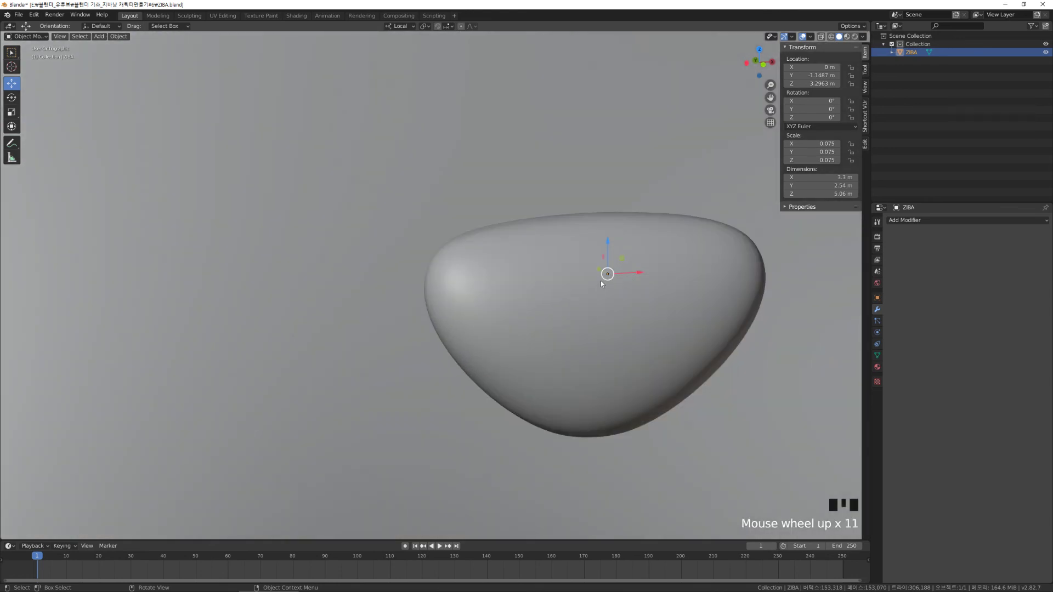
{"action": "scroll", "coordinate": [601, 284], "scroll_direction": "down", "scroll_amount": 18}
{"action": "left_click", "coordinate": [554, 315]}
{"action": "left_click", "coordinate": [500, 293]}
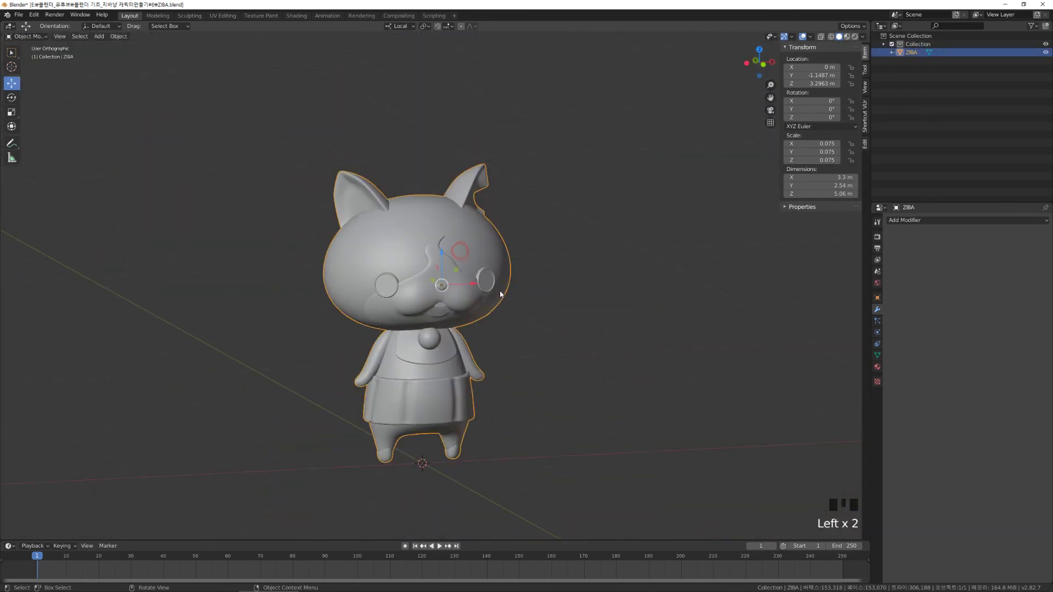
Set the ZIBA character's origin to its geometry, using the median center.
{"action": "left_click", "coordinate": [118, 36]}
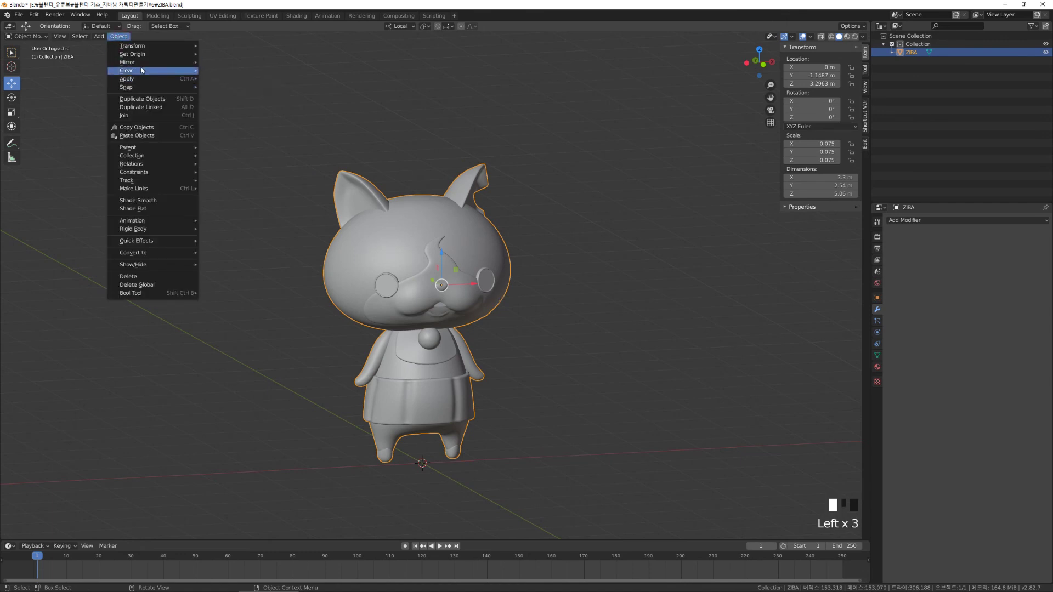
{"action": "mouse_move", "coordinate": [141, 69]}
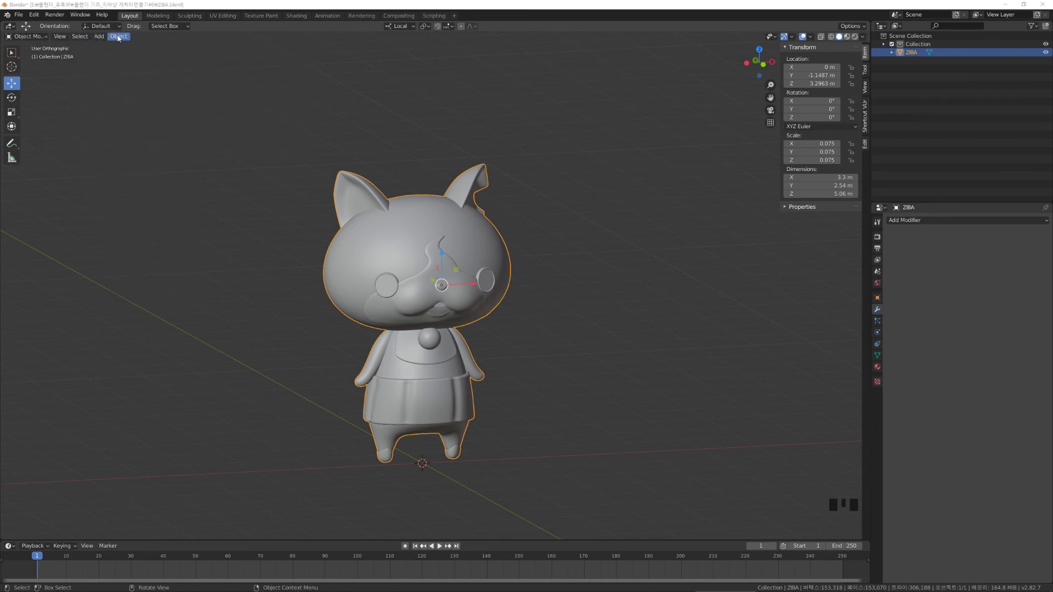
{"action": "left_click", "coordinate": [119, 36]}
{"action": "mouse_move", "coordinate": [133, 54]}
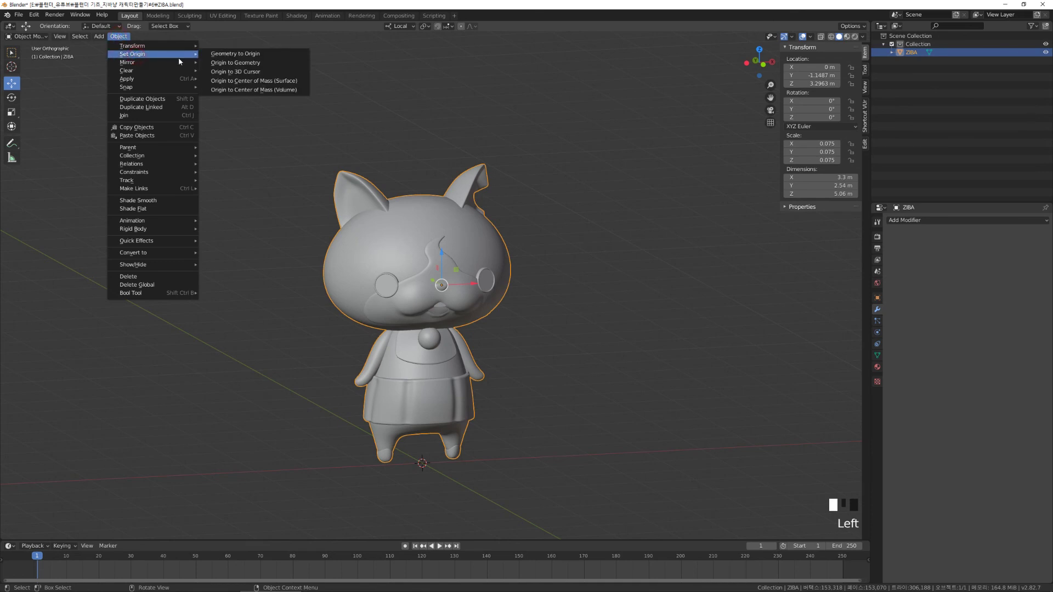
{"action": "left_click", "coordinate": [252, 65]}
Examine the character's new origin position from several angles and in the front view, deselecting and reselecting the character to check it.
{"action": "middle_click_drag", "start_coordinate": [608, 347], "coordinate": [385, 192]}
{"action": "middle_click_drag", "start_coordinate": [555, 475], "coordinate": [437, 287]}
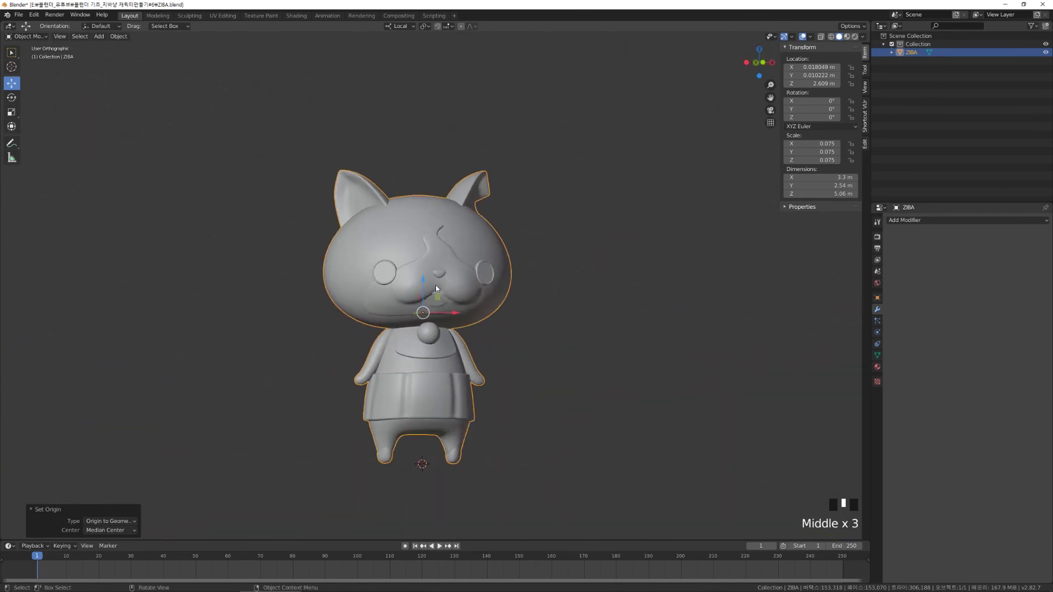
{"action": "middle_click_drag", "start_coordinate": [457, 323], "coordinate": [420, 316]}
{"action": "scroll", "coordinate": [431, 316], "scroll_direction": "up", "scroll_amount": 1}
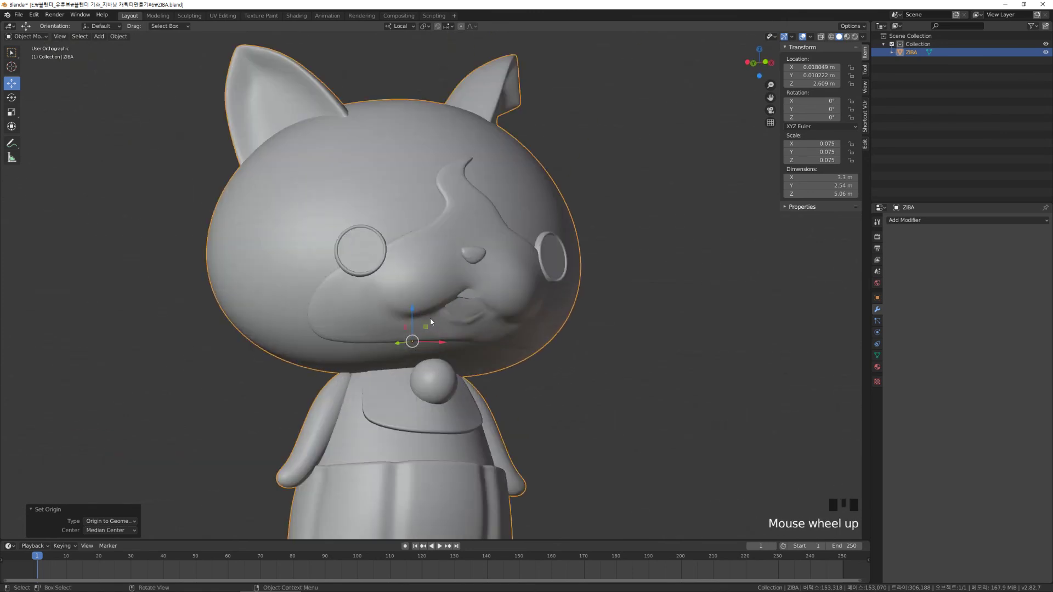
{"action": "scroll", "coordinate": [555, 343], "scroll_direction": "down", "scroll_amount": 5}
{"action": "left_click", "coordinate": [570, 324]}
{"action": "middle_click_drag", "start_coordinate": [570, 324], "coordinate": [519, 324]}
{"action": "scroll", "coordinate": [449, 331], "scroll_direction": "up", "scroll_amount": 4}
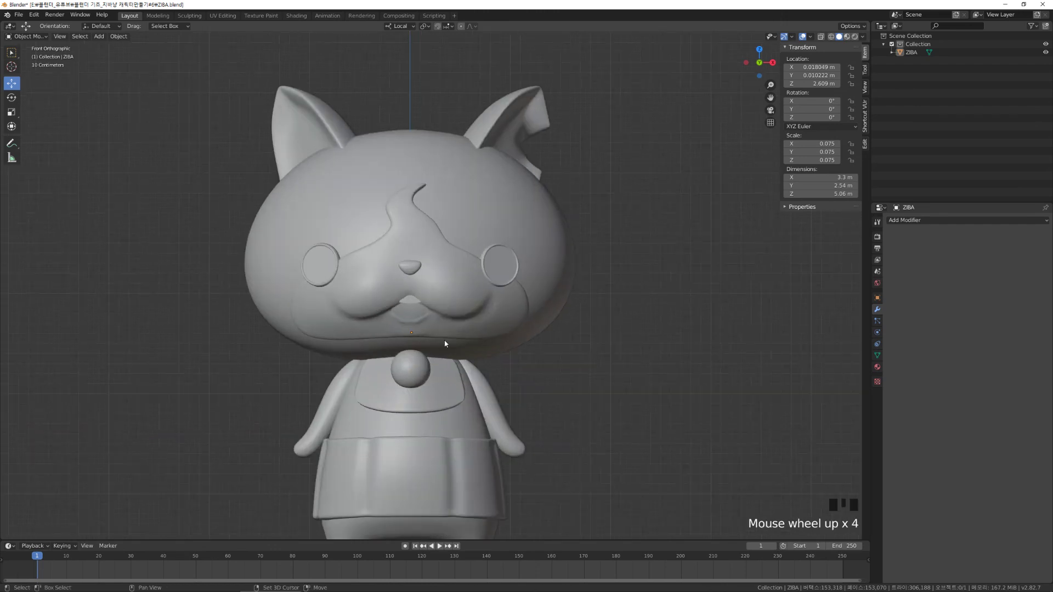
{"action": "middle_click_drag", "start_coordinate": [449, 331], "coordinate": [477, 298], "text": "shift"}
{"action": "left_click", "coordinate": [511, 298]}
{"action": "scroll", "coordinate": [511, 298], "scroll_direction": "down", "scroll_amount": 2}
{"action": "middle_click_drag", "start_coordinate": [464, 347], "coordinate": [506, 326]}
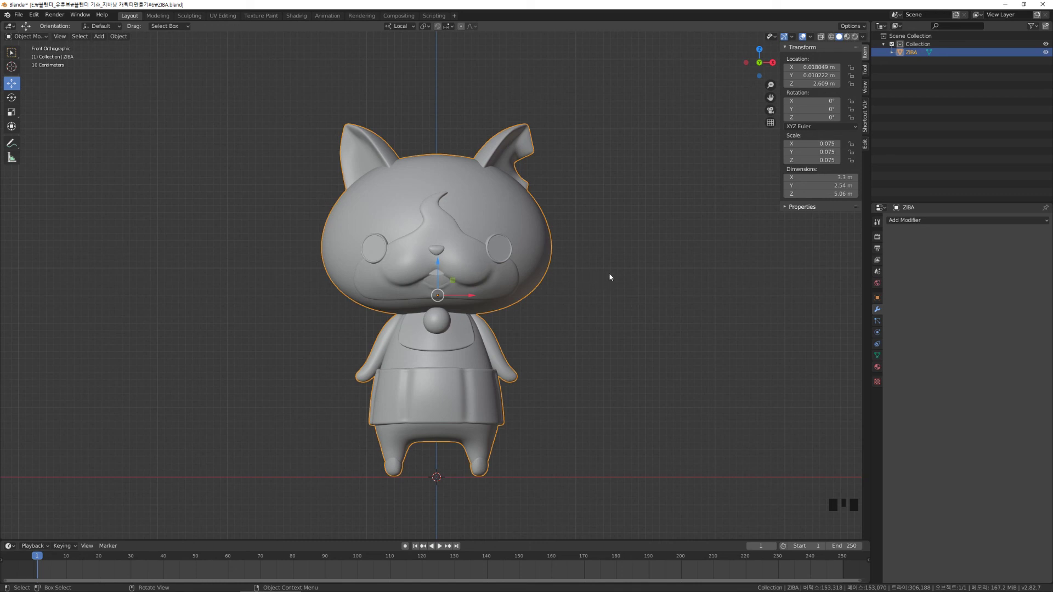
{"action": "left_click", "coordinate": [622, 268]}
{"action": "left_click", "coordinate": [521, 296]}
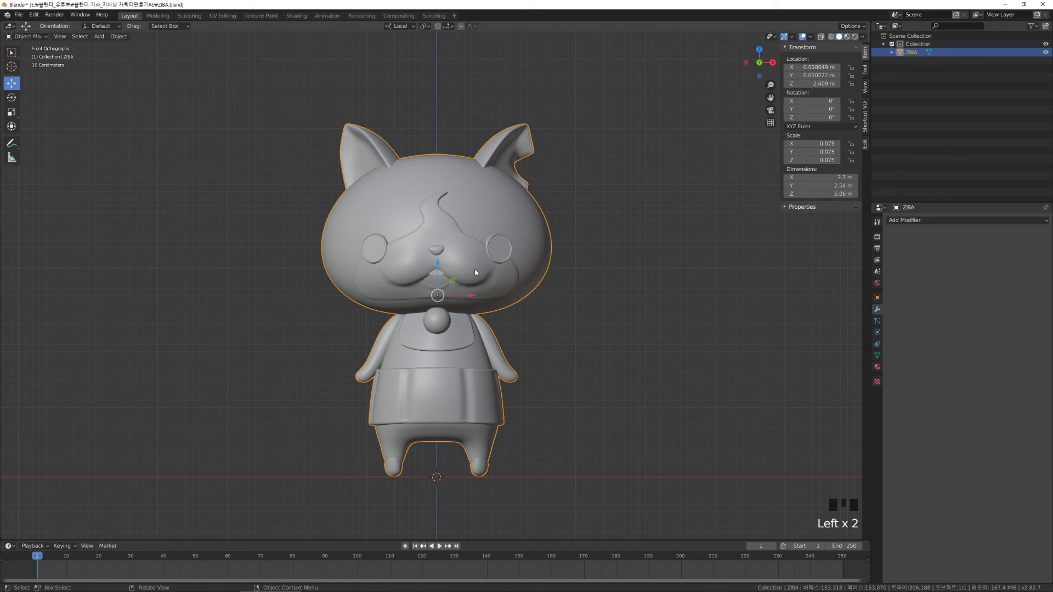